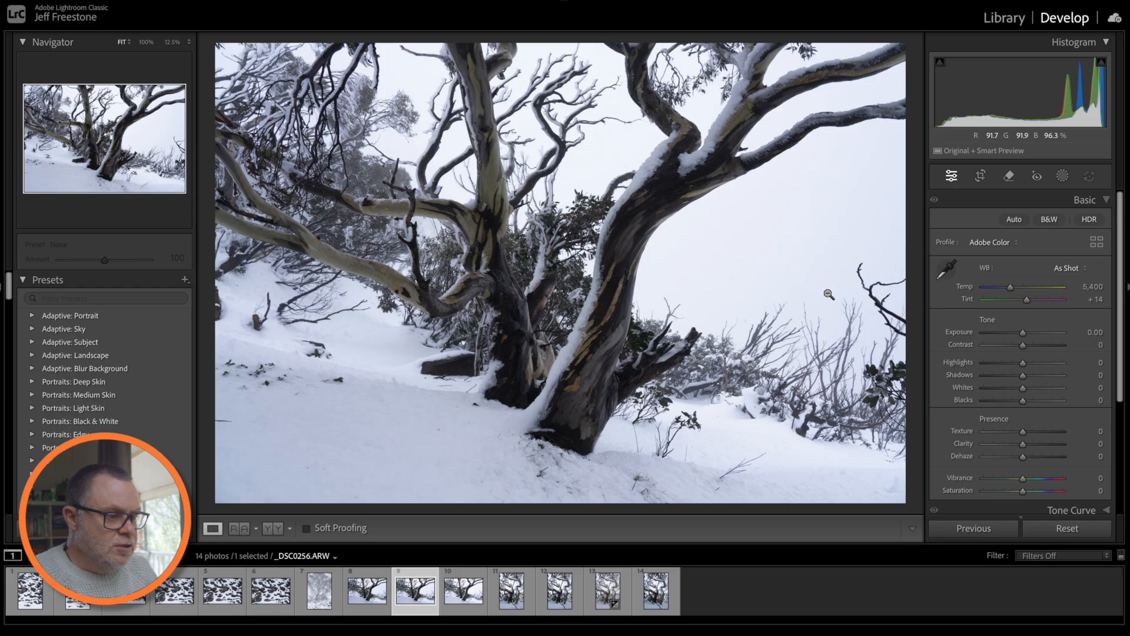
- Collapse the histogram panel above the Develop settings
{"action": "left_click", "coordinate": [1084, 45]}
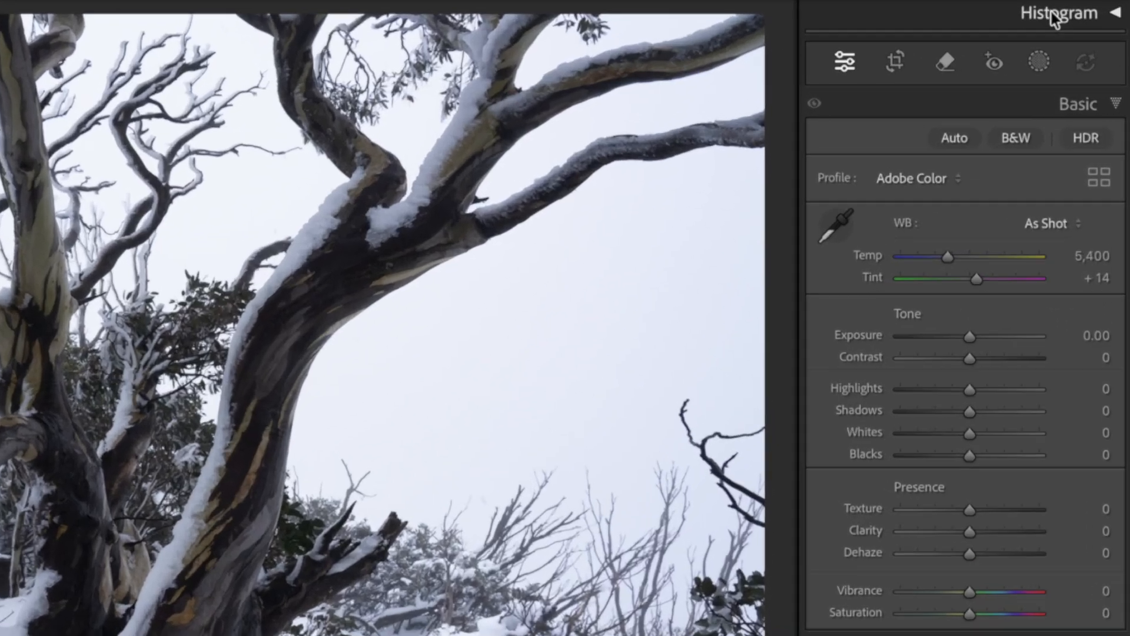
{"action": "left_click", "coordinate": [1063, 42]}
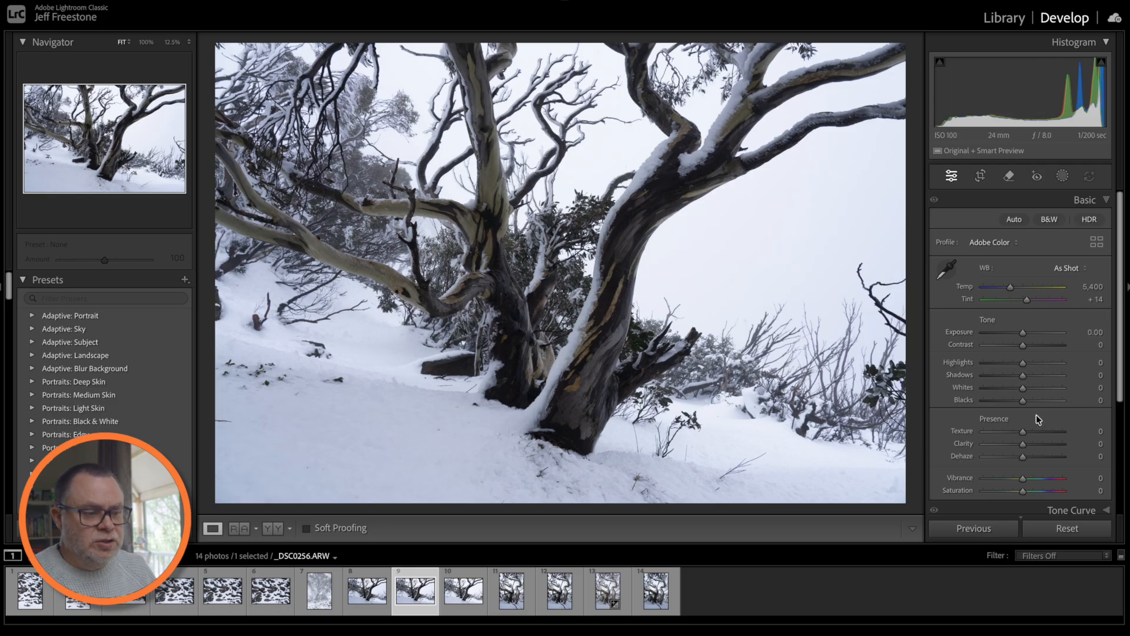
{"action": "scroll", "coordinate": [1056, 389], "scroll_direction": "down", "scroll_amount": 1}
{"action": "scroll", "coordinate": [1062, 396], "scroll_direction": "up", "scroll_amount": 1}
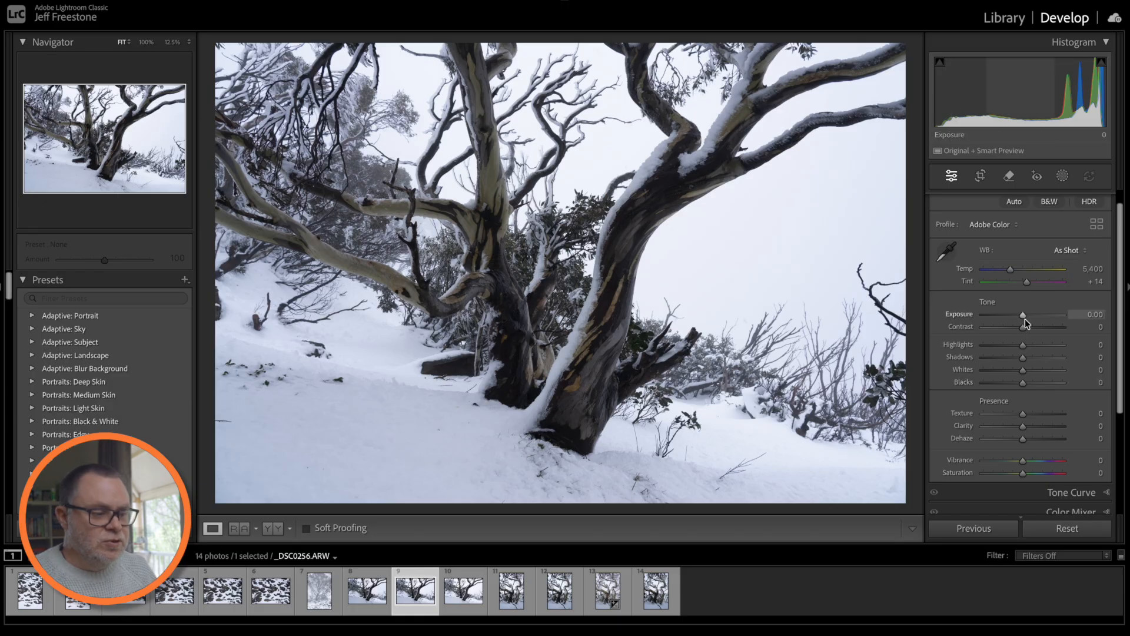
{"action": "left_click_drag", "start_coordinate": [1024, 346], "coordinate": [1004, 349]}
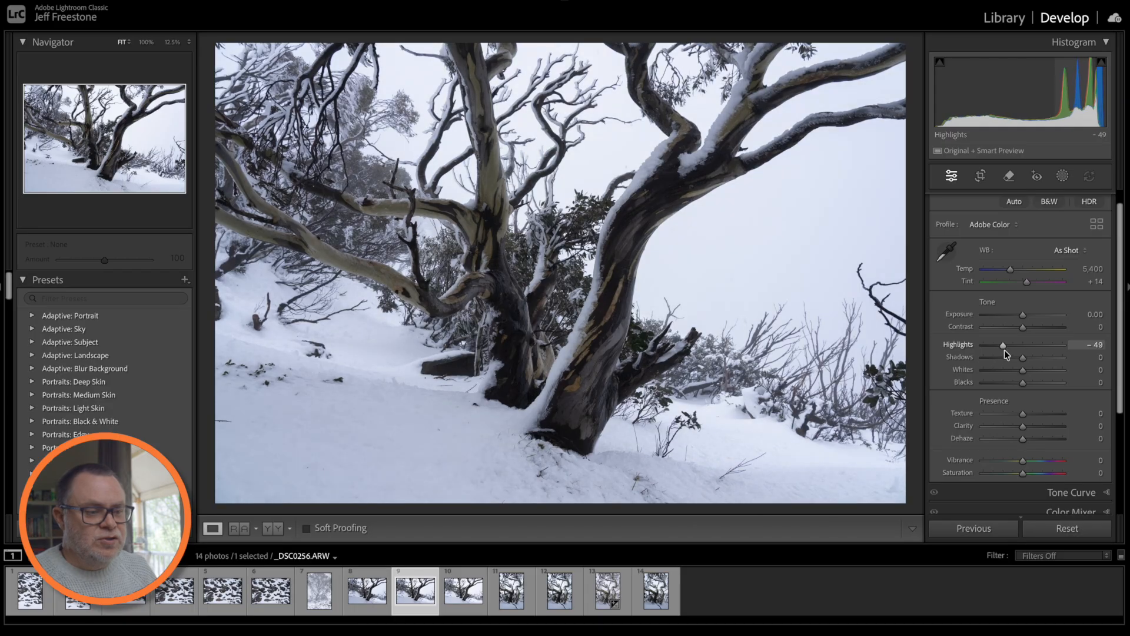
{"action": "left_click_drag", "start_coordinate": [1003, 344], "coordinate": [1046, 344]}
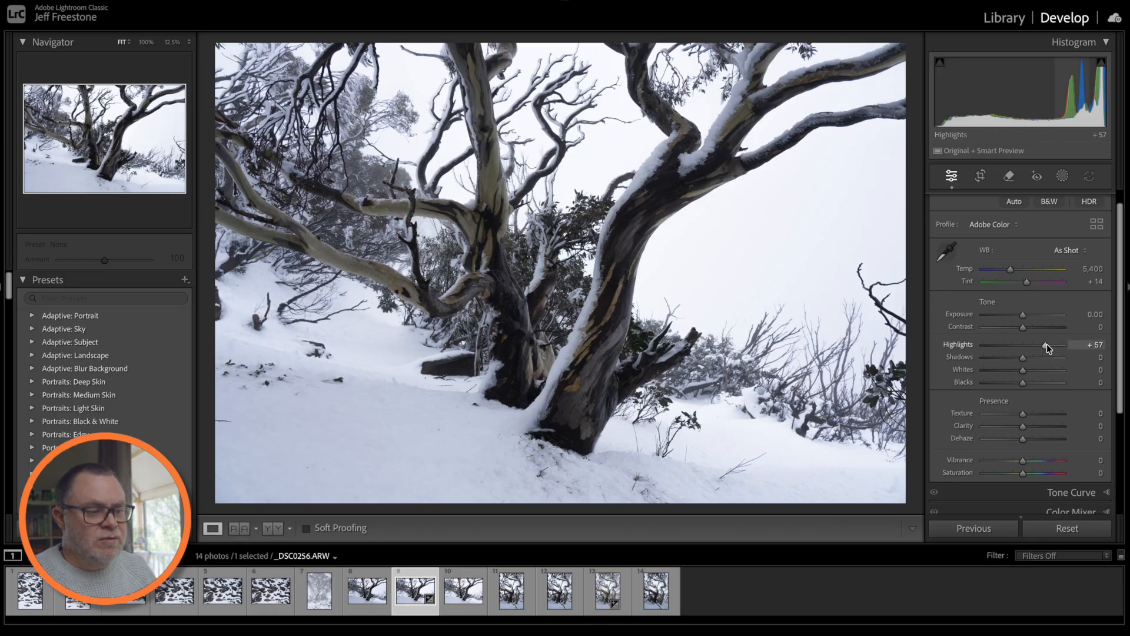
{"action": "double_click", "coordinate": [1047, 344]}
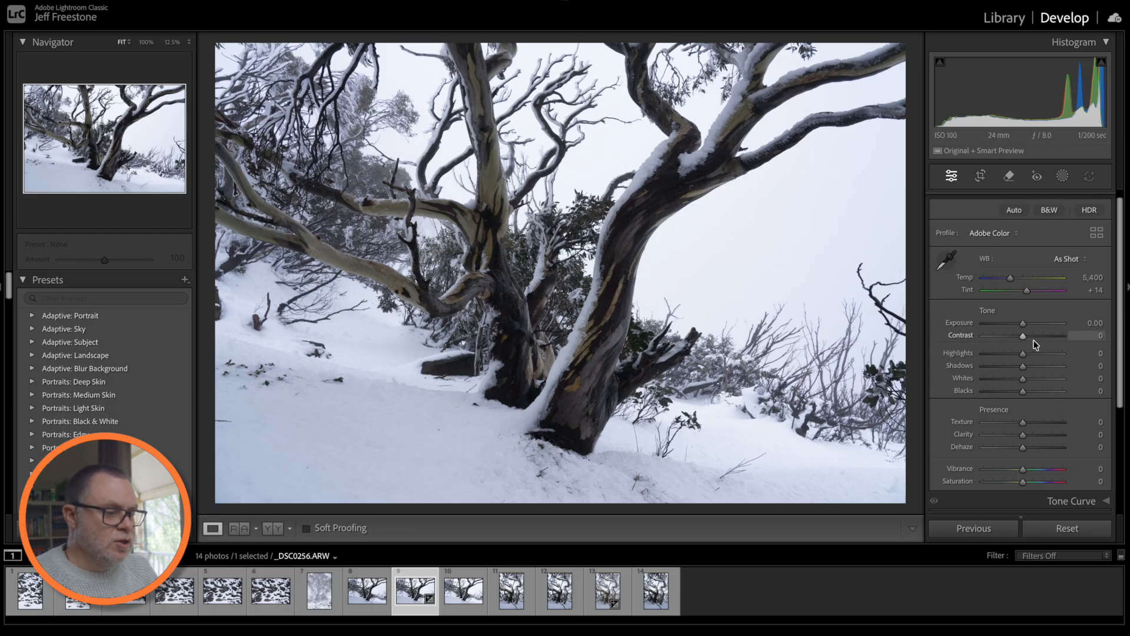
- Toggle the Basic, Color Mixer and Tone Curve sections open and closed
{"action": "scroll", "coordinate": [1021, 379], "scroll_direction": "down", "scroll_amount": 5}
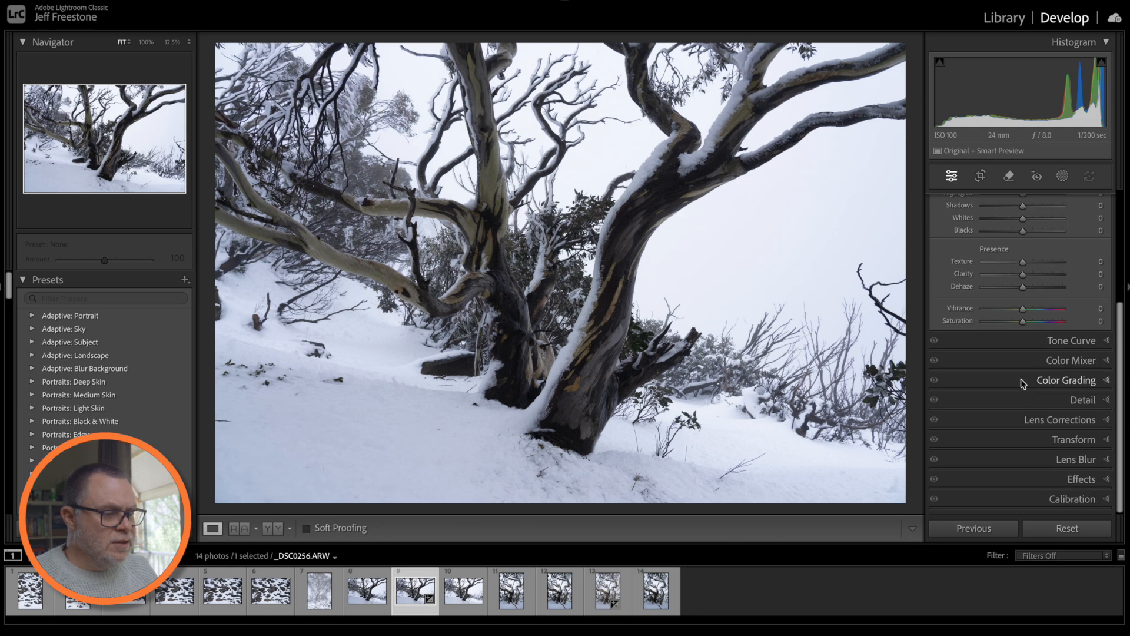
{"action": "scroll", "coordinate": [1015, 336], "scroll_direction": "up", "scroll_amount": 5}
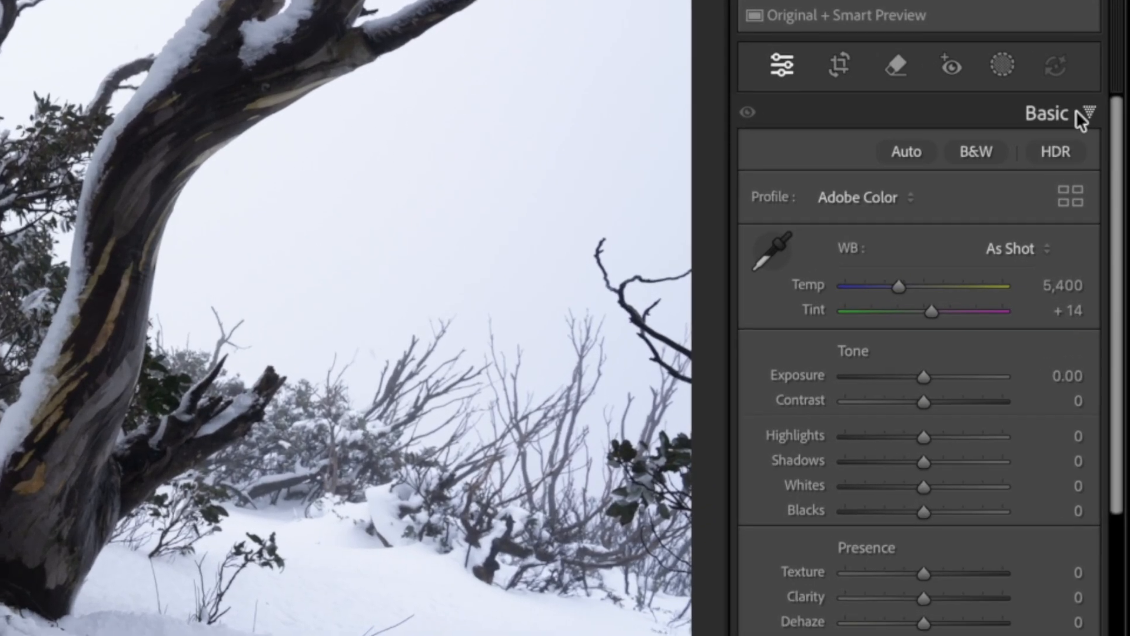
{"action": "left_click", "coordinate": [1099, 163]}
{"action": "left_click", "coordinate": [1086, 112]}
{"action": "left_click", "coordinate": [1086, 111]}
{"action": "left_click", "coordinate": [1045, 194]}
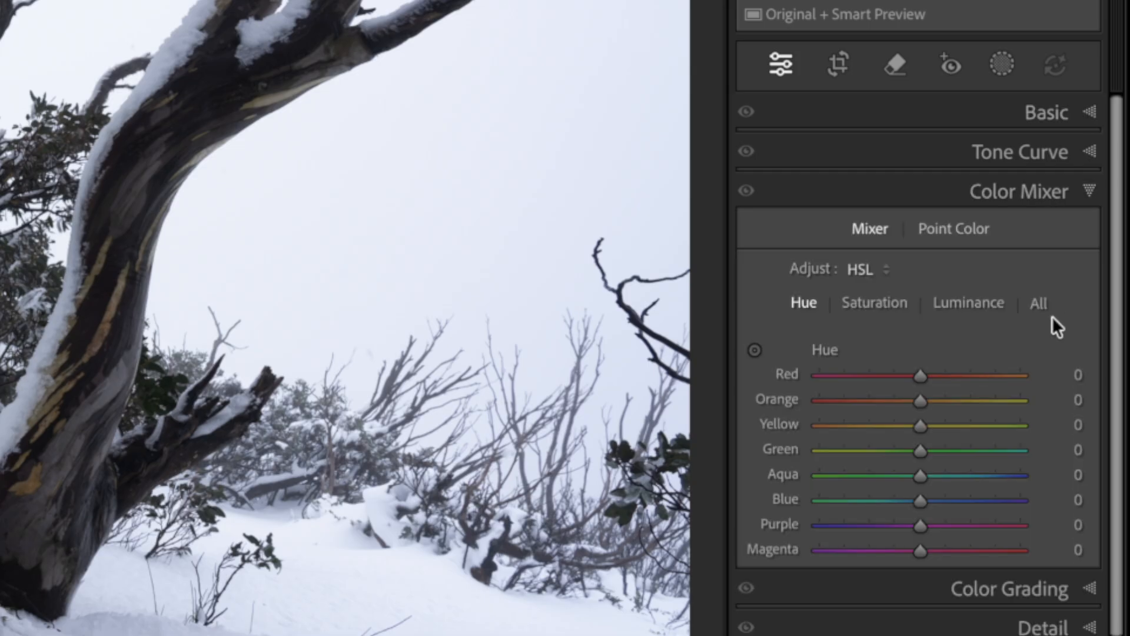
{"action": "left_click", "coordinate": [1035, 156]}
{"action": "left_click", "coordinate": [1038, 151]}
- Recheck Basic and Color Mixer, leaving every section collapsed with Basic closed last
{"action": "left_click", "coordinate": [1041, 123]}
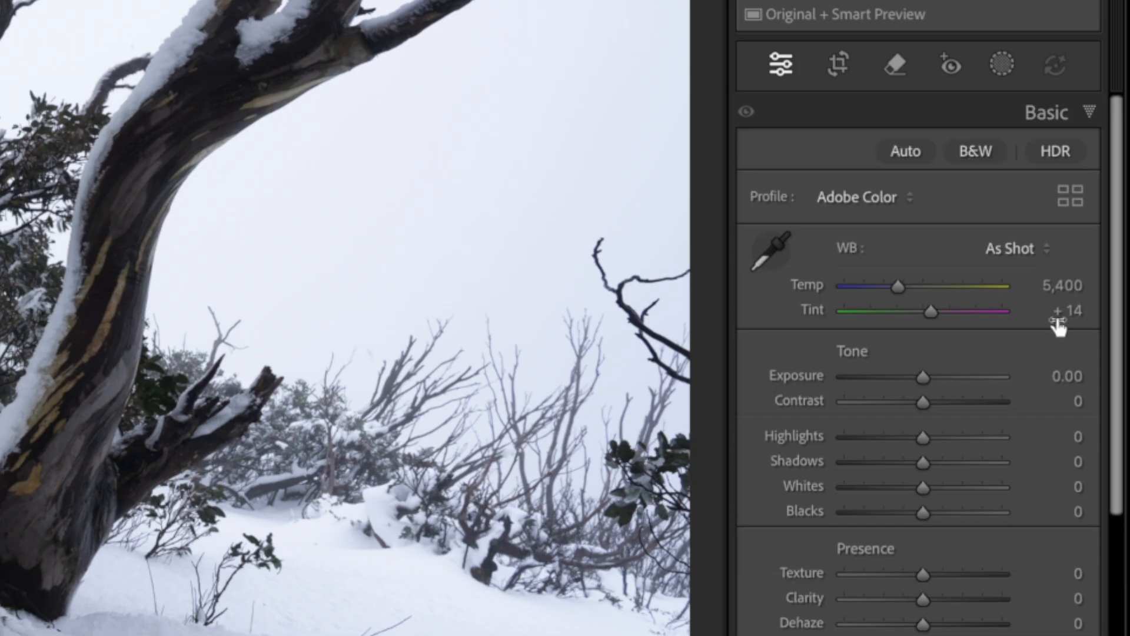
{"action": "scroll", "coordinate": [989, 371], "scroll_direction": "down", "scroll_amount": 2}
{"action": "scroll", "coordinate": [1039, 450], "scroll_direction": "up", "scroll_amount": 2}
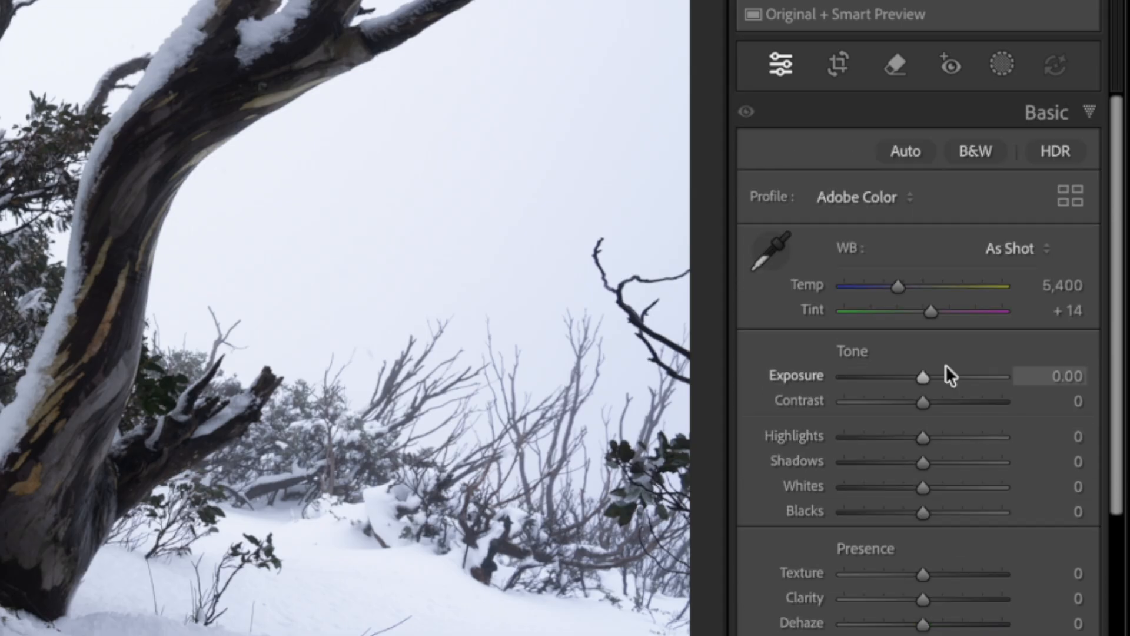
{"action": "scroll", "coordinate": [973, 552], "scroll_direction": "down", "scroll_amount": 6}
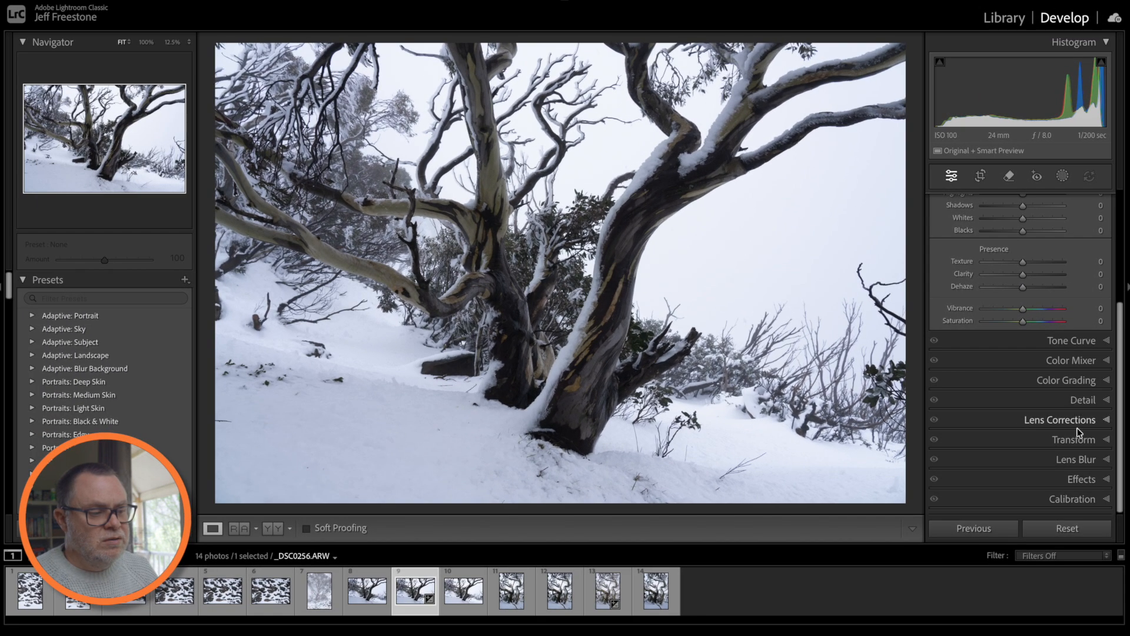
{"action": "scroll", "coordinate": [1052, 324], "scroll_direction": "up", "scroll_amount": 5}
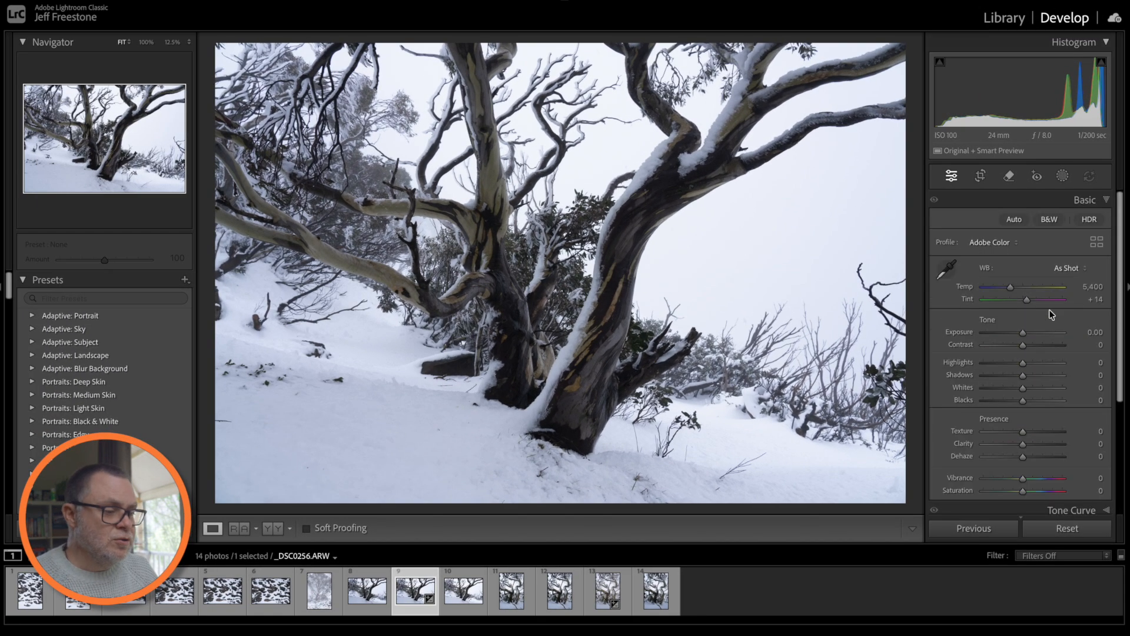
{"action": "left_click", "coordinate": [1087, 203]}
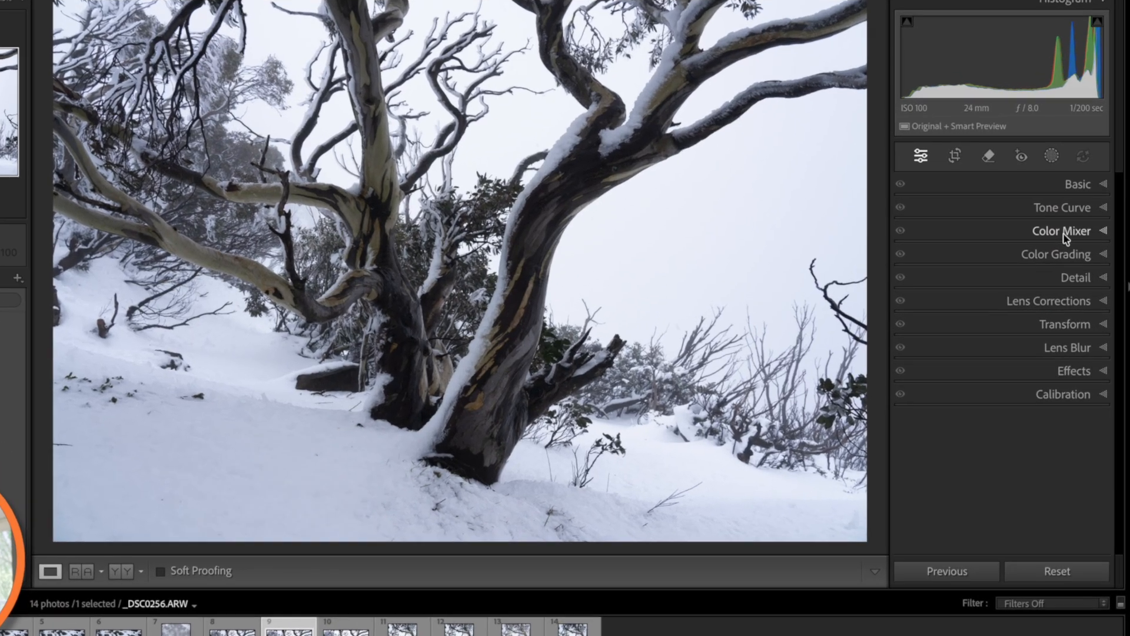
{"action": "left_click", "coordinate": [1073, 240]}
{"action": "left_click", "coordinate": [1034, 207]}
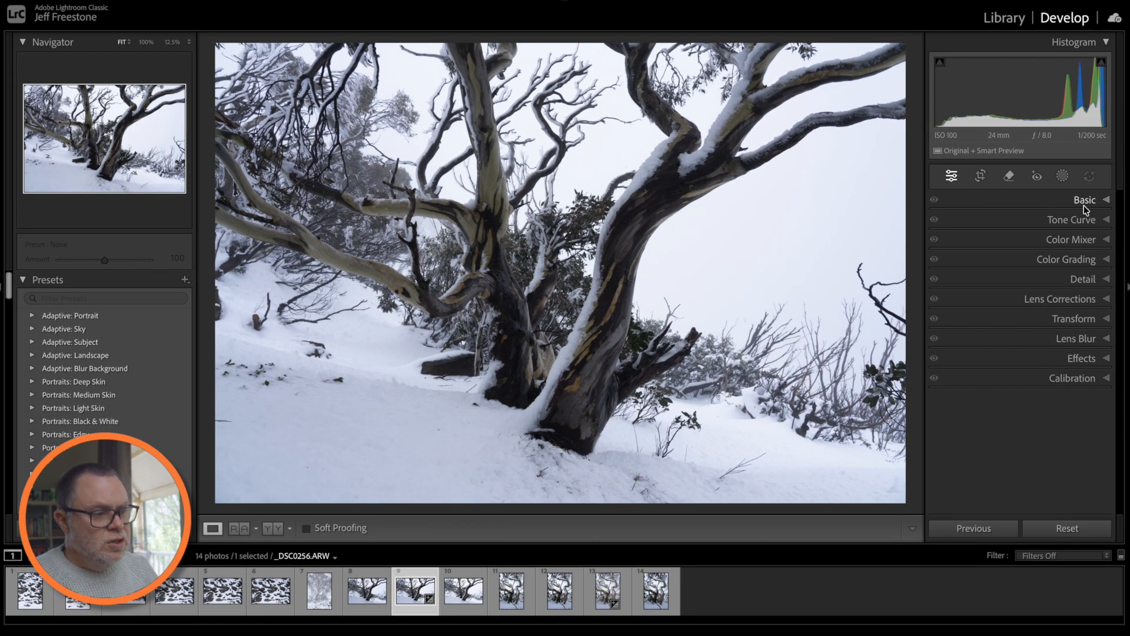
{"action": "left_click", "coordinate": [1085, 203]}
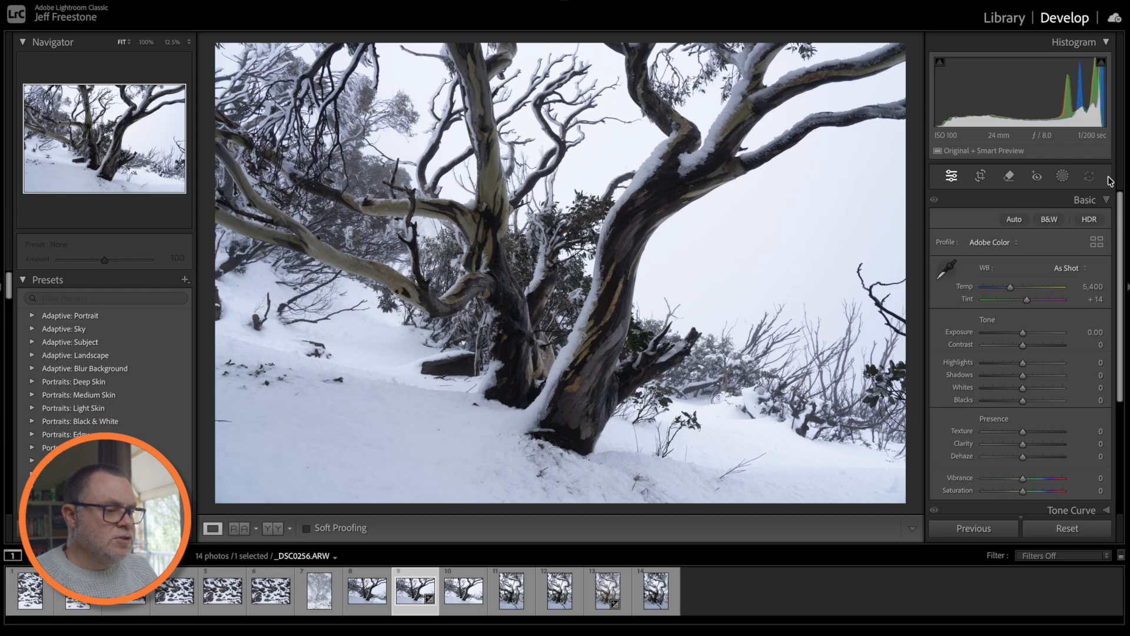
{"action": "left_click", "coordinate": [1080, 202]}
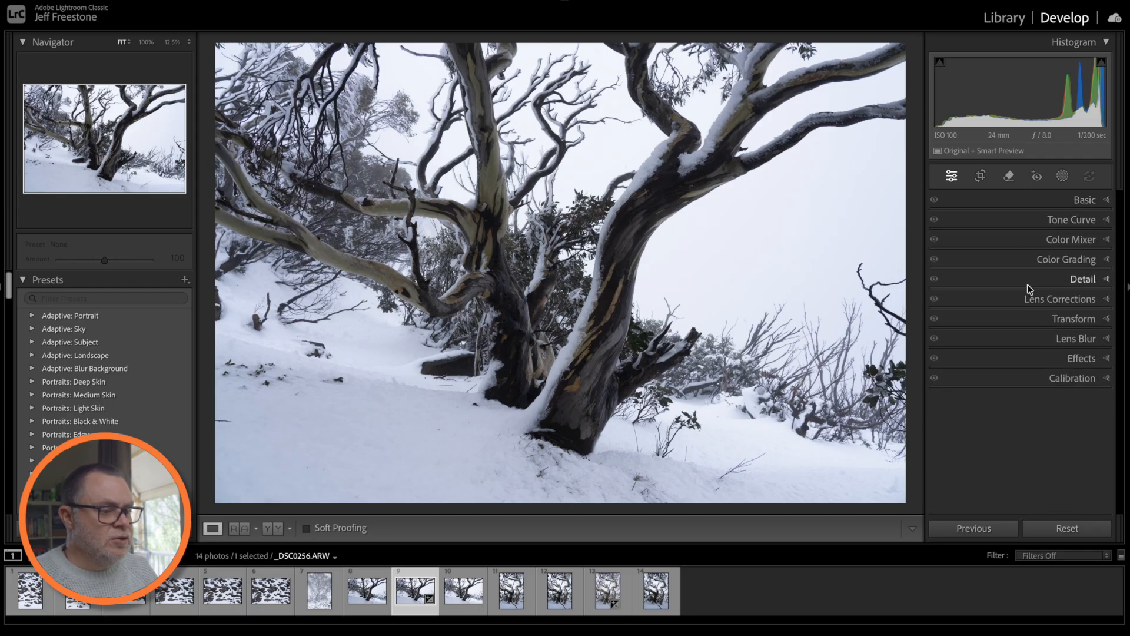
- Turn off Solo Mode and expand Basic, Tone Curve and Color Mixer together
{"action": "right_click", "coordinate": [1031, 285]}
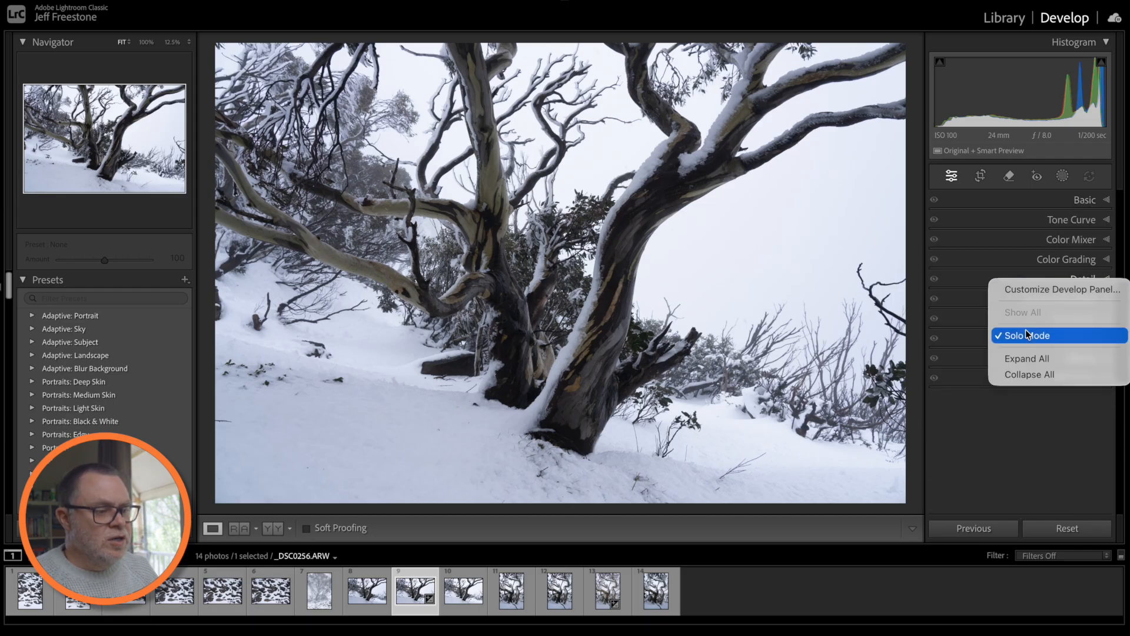
{"action": "left_click", "coordinate": [1024, 333]}
{"action": "left_click", "coordinate": [1086, 203]}
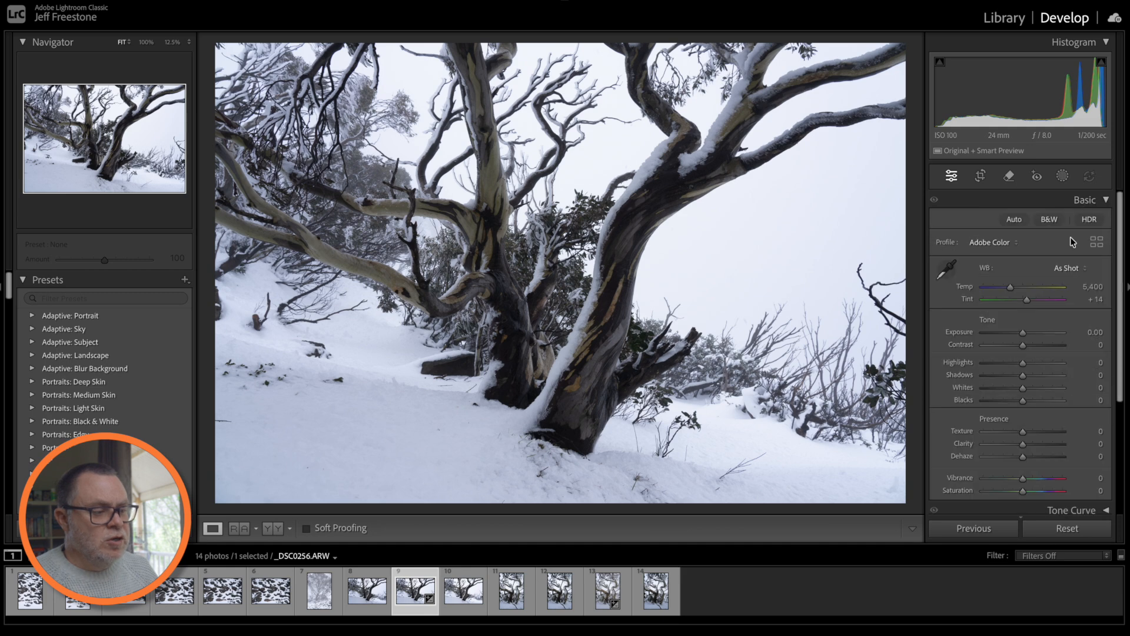
{"action": "scroll", "coordinate": [1070, 241], "scroll_direction": "down", "scroll_amount": 5}
{"action": "left_click", "coordinate": [1070, 350]}
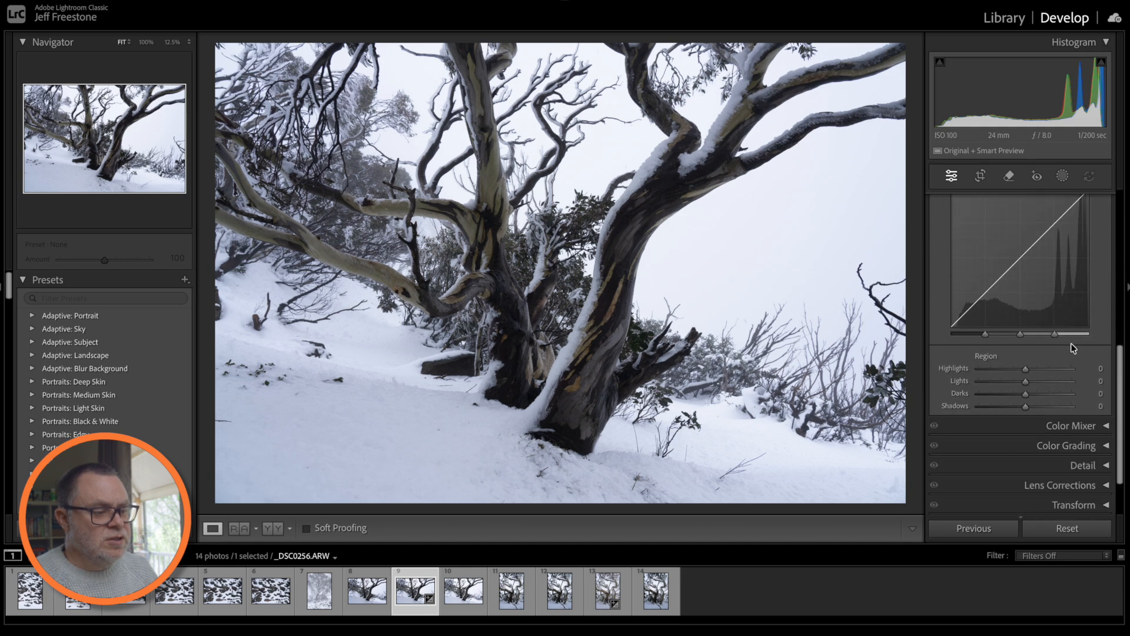
{"action": "left_click", "coordinate": [1068, 384]}
- Also expand the Color Grading, Lens Corrections and Transform sections
{"action": "scroll", "coordinate": [1064, 339], "scroll_direction": "down", "scroll_amount": 3}
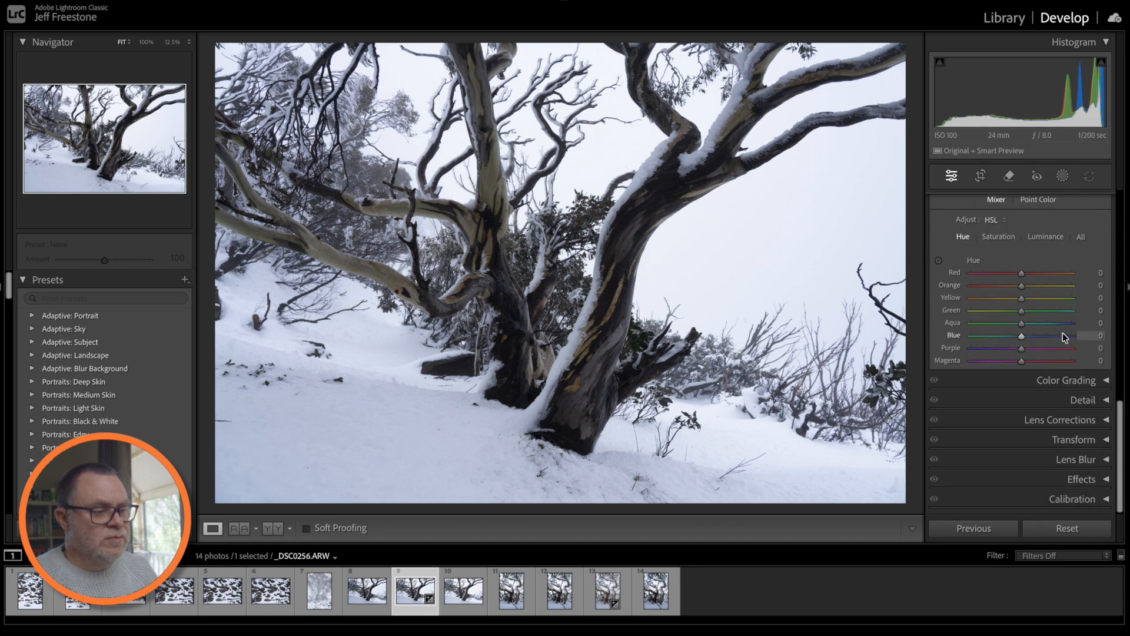
{"action": "left_click", "coordinate": [1062, 382]}
{"action": "scroll", "coordinate": [1058, 366], "scroll_direction": "down", "scroll_amount": 2}
{"action": "scroll", "coordinate": [1059, 366], "scroll_direction": "down", "scroll_amount": 2}
{"action": "left_click", "coordinate": [1057, 419]}
{"action": "scroll", "coordinate": [1026, 362], "scroll_direction": "down", "scroll_amount": 4}
{"action": "scroll", "coordinate": [1026, 359], "scroll_direction": "up", "scroll_amount": 10}
{"action": "scroll", "coordinate": [1026, 359], "scroll_direction": "down", "scroll_amount": 8}
{"action": "scroll", "coordinate": [1025, 359], "scroll_direction": "up", "scroll_amount": 10}
{"action": "scroll", "coordinate": [1054, 321], "scroll_direction": "down", "scroll_amount": 10}
{"action": "scroll", "coordinate": [1057, 326], "scroll_direction": "down", "scroll_amount": 3}
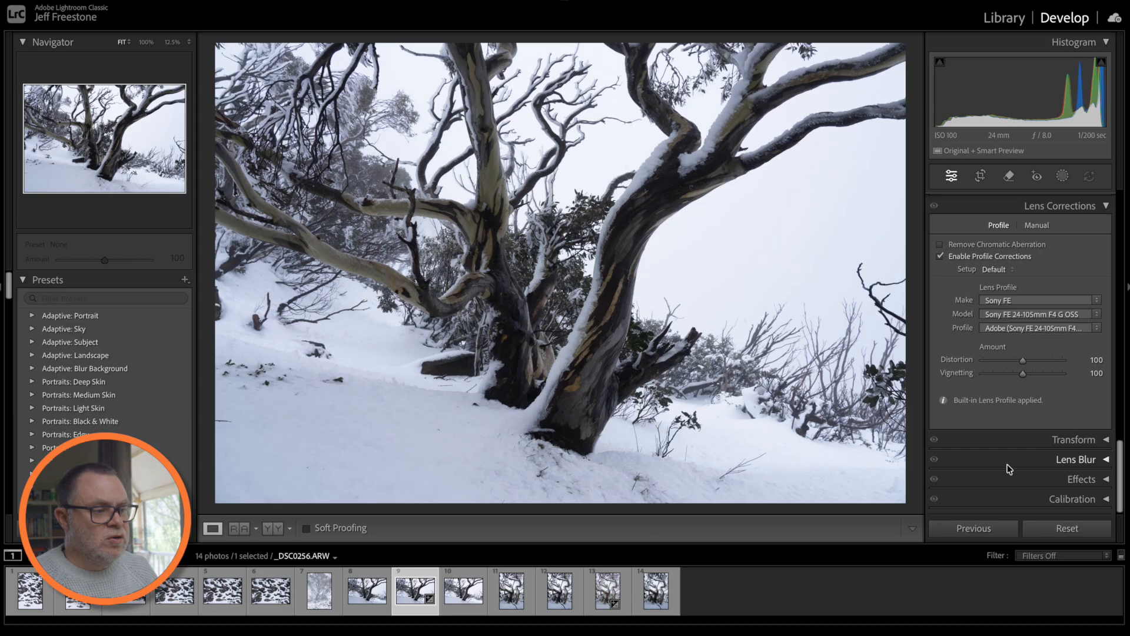
{"action": "left_click", "coordinate": [1017, 439]}
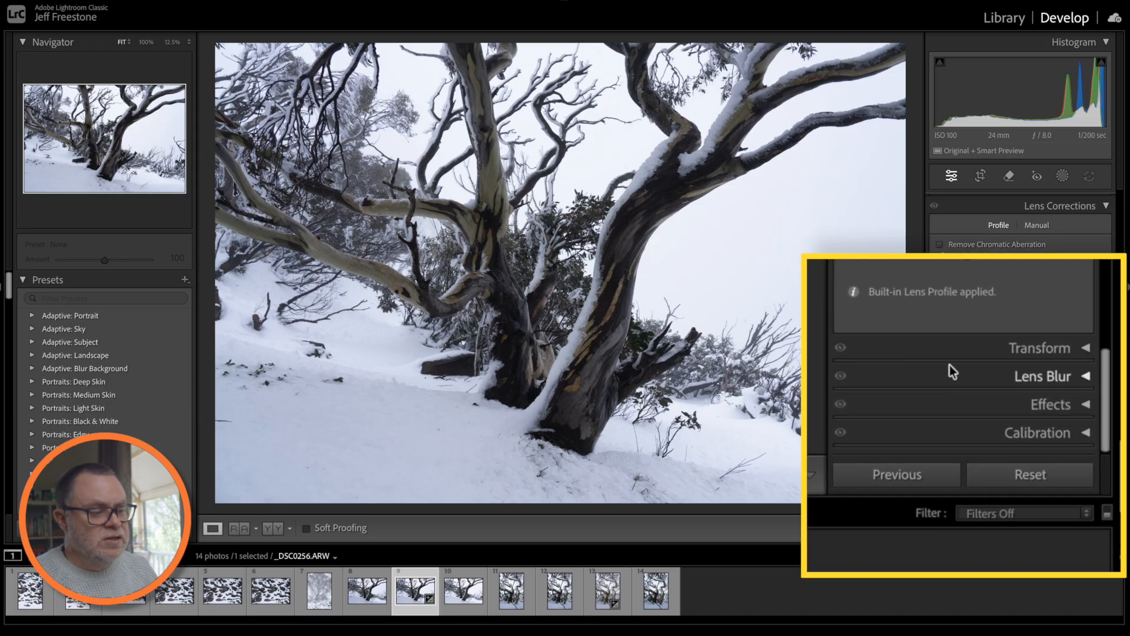
- Re-enable Solo Mode, trying Color Mixer, and leave only the Basic section expanded
{"action": "right_click", "coordinate": [953, 381]}
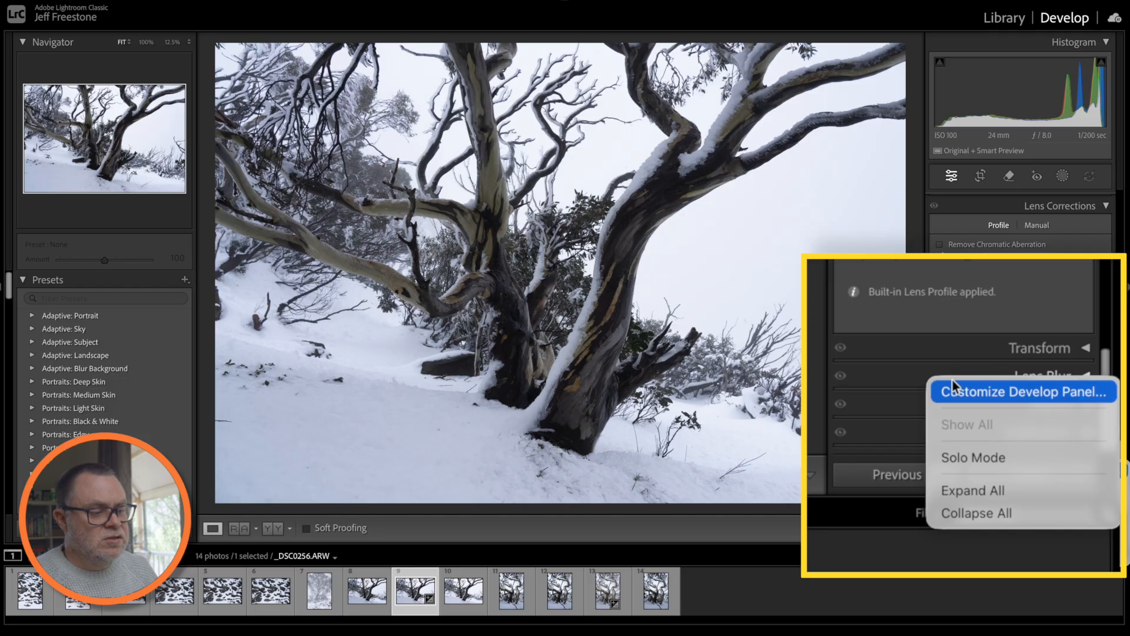
{"action": "left_click", "coordinate": [967, 457]}
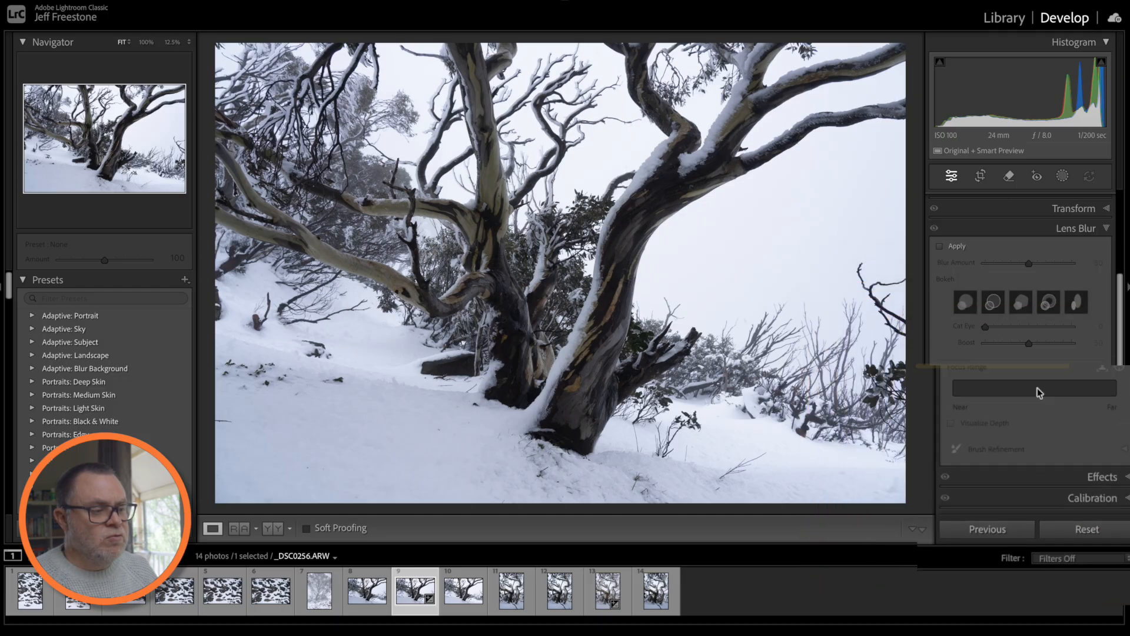
{"action": "left_click", "coordinate": [1082, 201]}
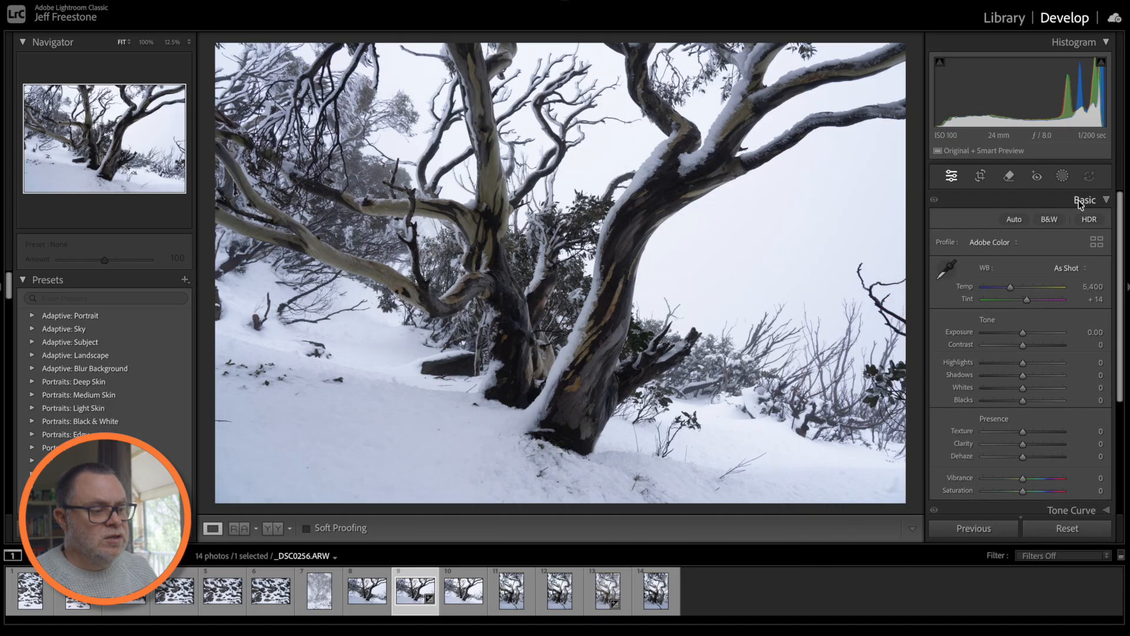
{"action": "scroll", "coordinate": [1052, 368], "scroll_direction": "down", "scroll_amount": 3}
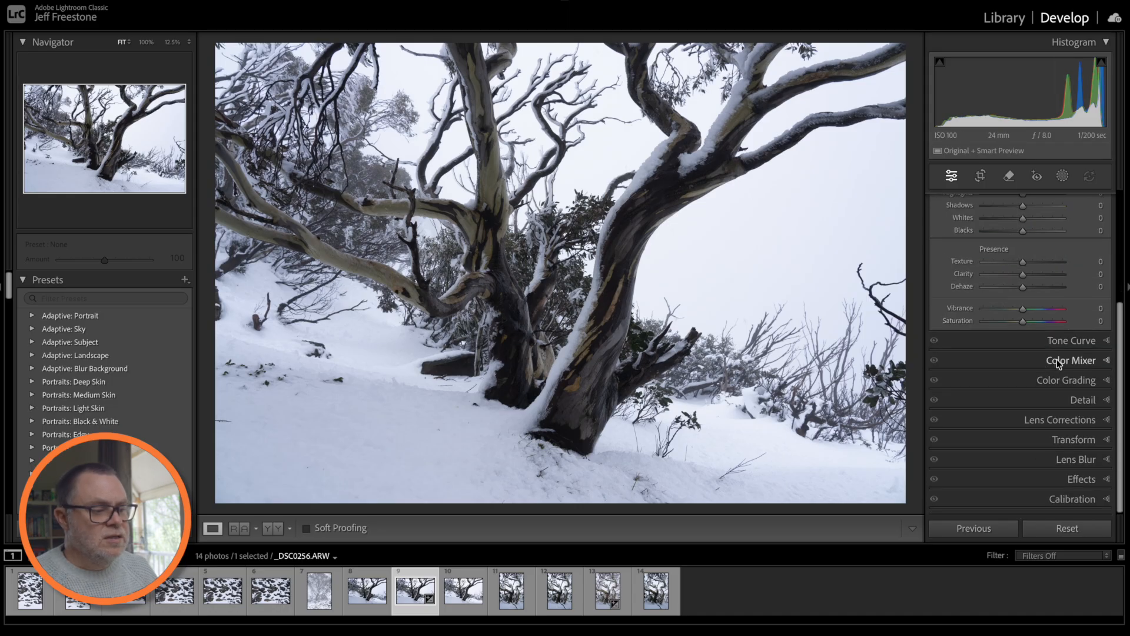
{"action": "left_click", "coordinate": [1057, 360]}
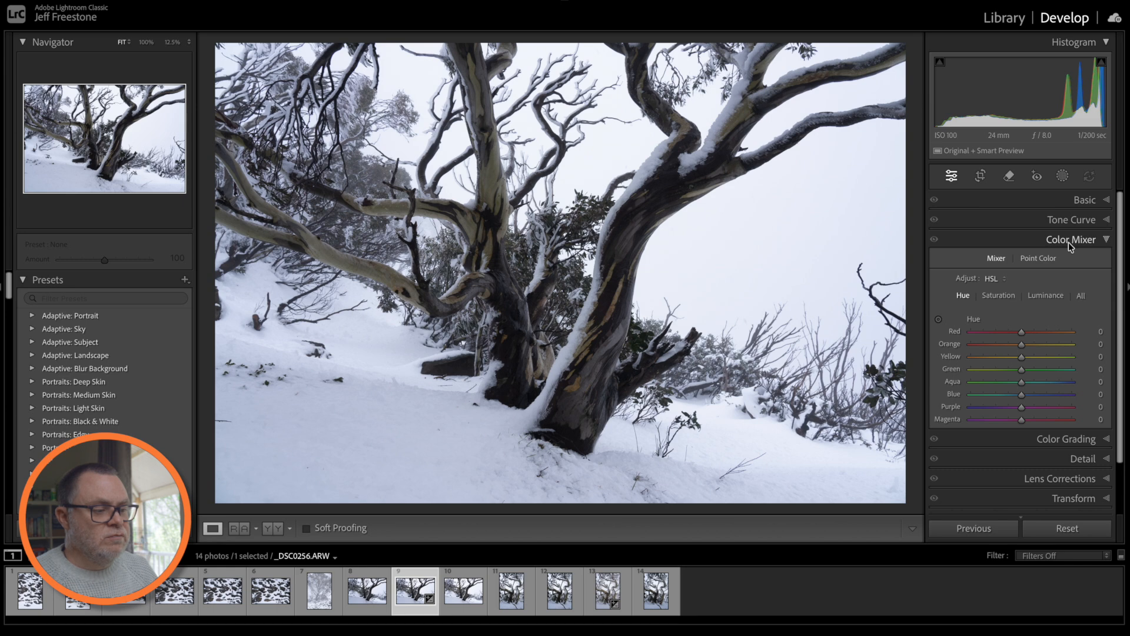
{"action": "left_click", "coordinate": [1089, 202]}
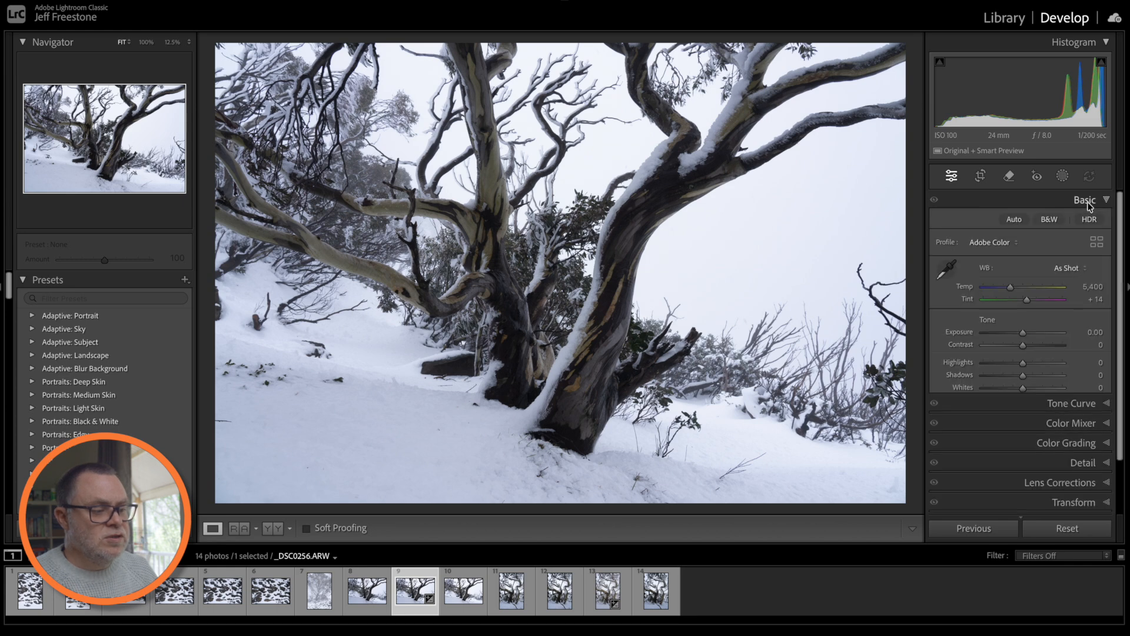
{"action": "scroll", "coordinate": [1066, 406], "scroll_direction": "down", "scroll_amount": 3}
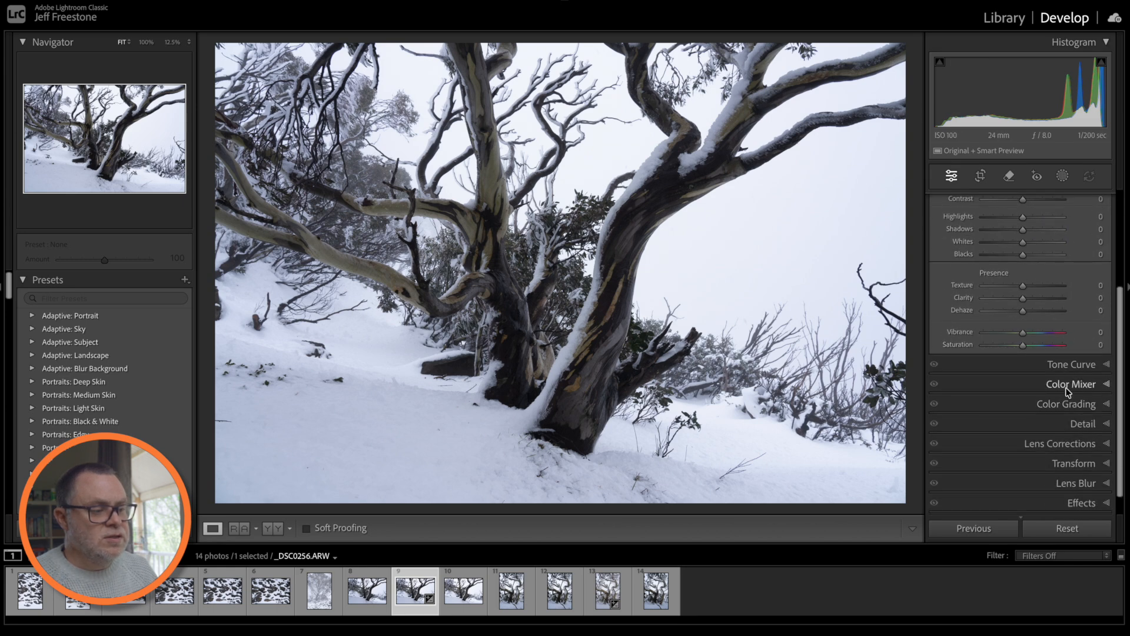
{"action": "scroll", "coordinate": [1065, 388], "scroll_direction": "up", "scroll_amount": 3}
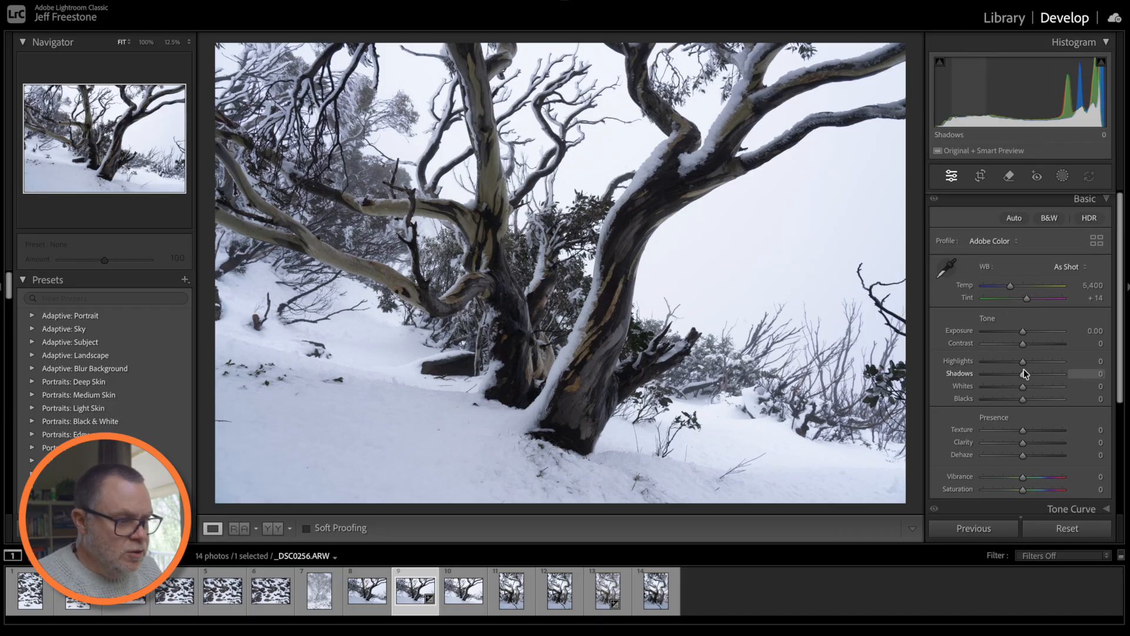
- Lift the Shadows and brighten Exposure slightly to about +0.05
{"action": "scroll", "coordinate": [1044, 364], "scroll_direction": "down", "scroll_amount": 3}
{"action": "scroll", "coordinate": [1044, 363], "scroll_direction": "up", "scroll_amount": 3}
{"action": "scroll", "coordinate": [1043, 363], "scroll_direction": "down", "scroll_amount": 1}
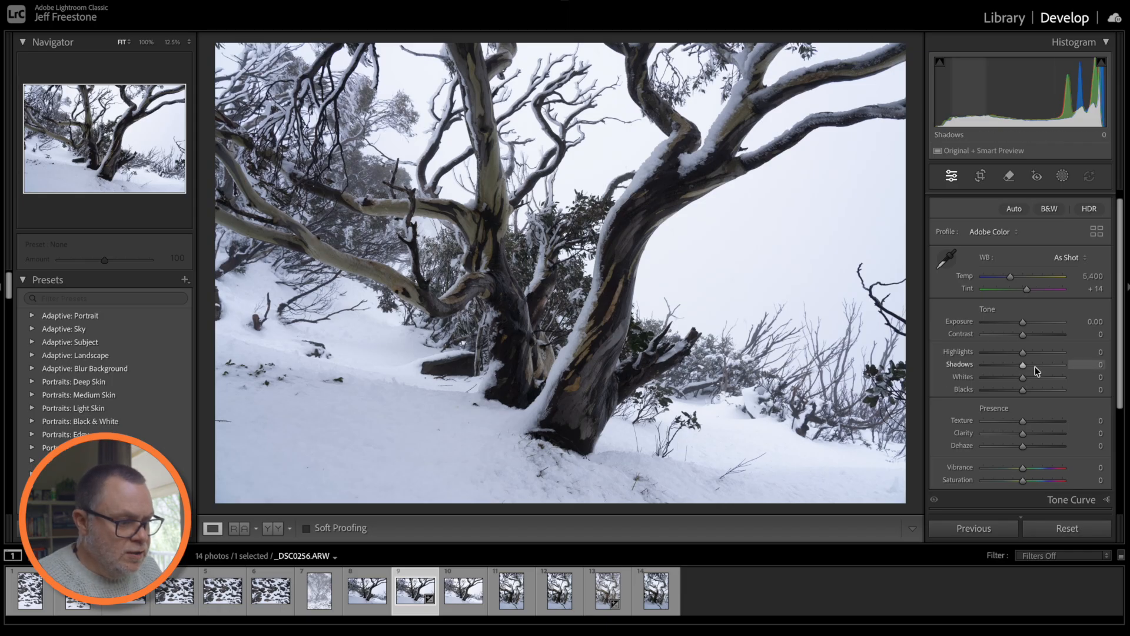
{"action": "left_click_drag", "start_coordinate": [1023, 365], "coordinate": [1042, 365]}
{"action": "left_click_drag", "start_coordinate": [1023, 322], "coordinate": [1025, 323]}
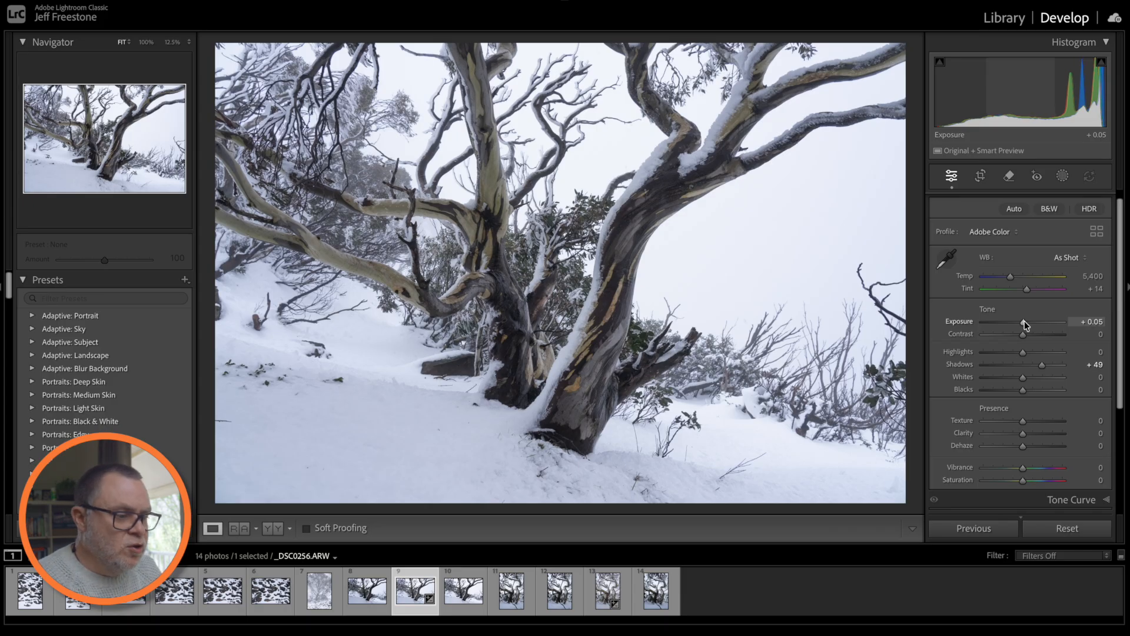
{"action": "left_click_drag", "start_coordinate": [1023, 326], "coordinate": [1023, 325]}
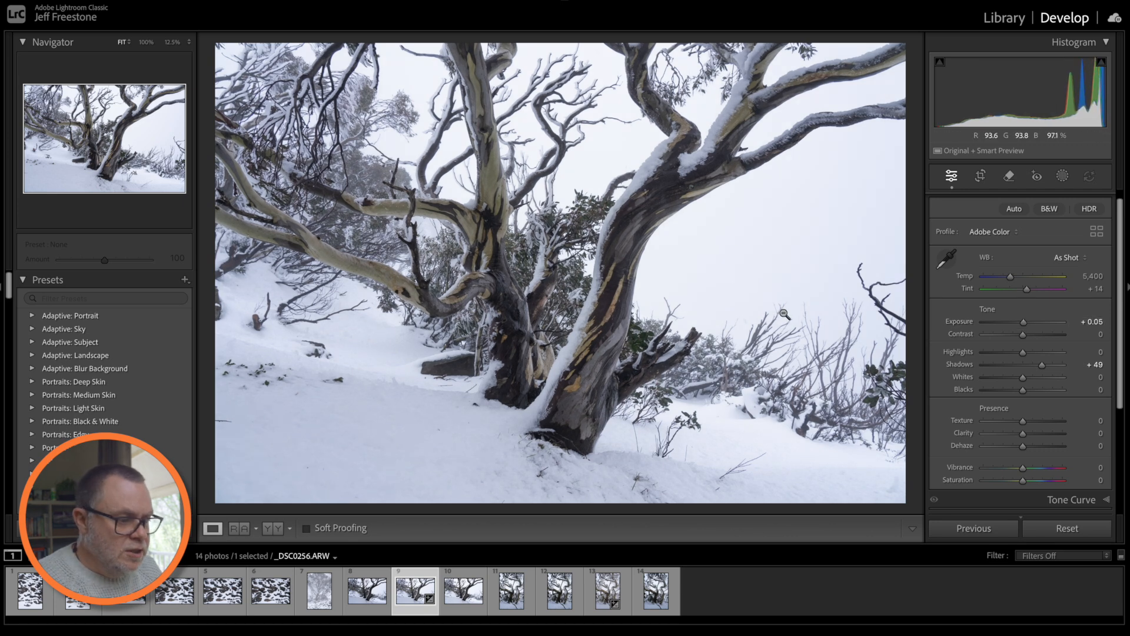
{"action": "left_click_drag", "start_coordinate": [1045, 367], "coordinate": [1026, 391]}
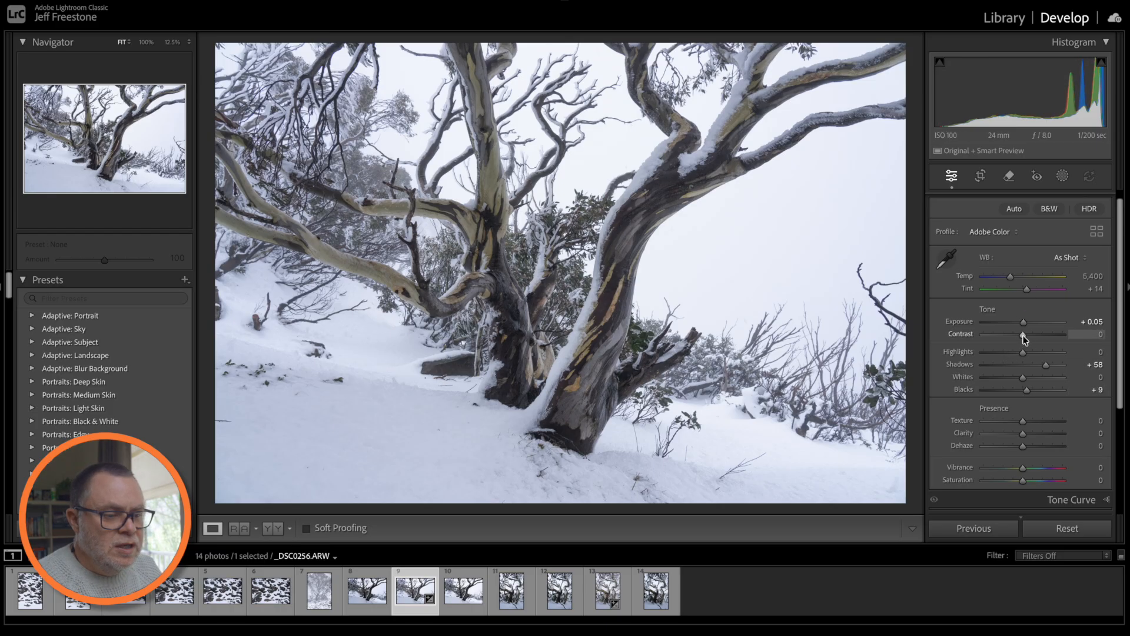
- Test Contrast and Whites, reset Contrast to 0, keep Blacks +9, set Shadows +62
{"action": "mouse_move", "coordinate": [1025, 338]}
{"action": "left_mouse_down"}
{"action": "mouse_move", "coordinate": [1041, 334]}
{"action": "mouse_move", "coordinate": [965, 336]}
{"action": "mouse_move", "coordinate": [1048, 333]}
{"action": "mouse_move", "coordinate": [999, 337]}
{"action": "mouse_move", "coordinate": [1024, 337]}
{"action": "left_mouse_up"}
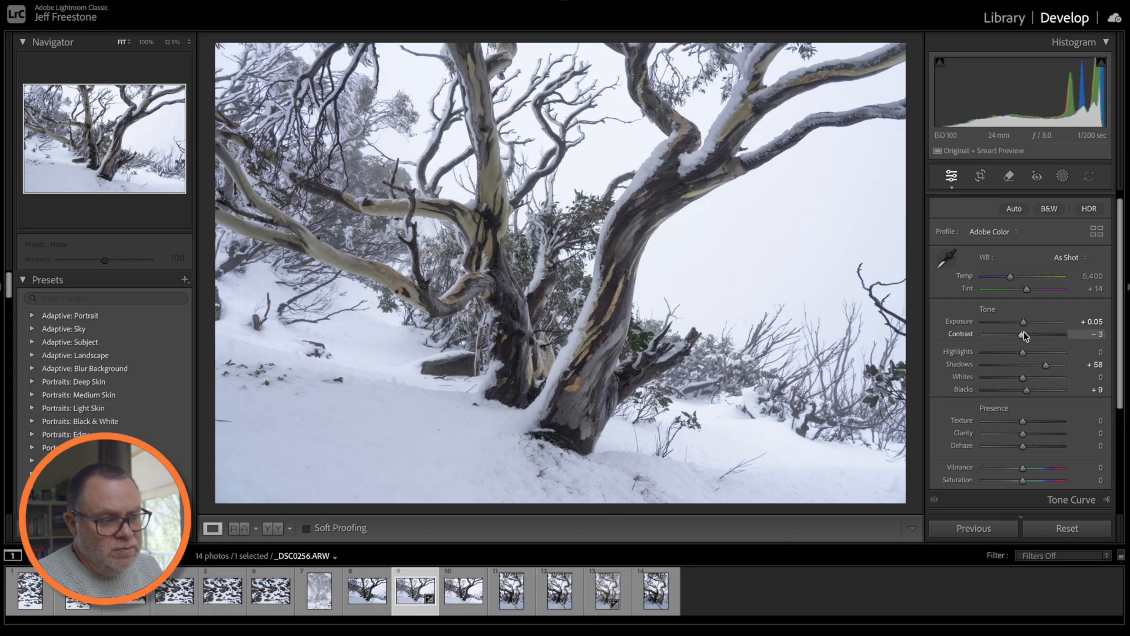
{"action": "left_click_drag", "start_coordinate": [1019, 333], "coordinate": [1026, 339]}
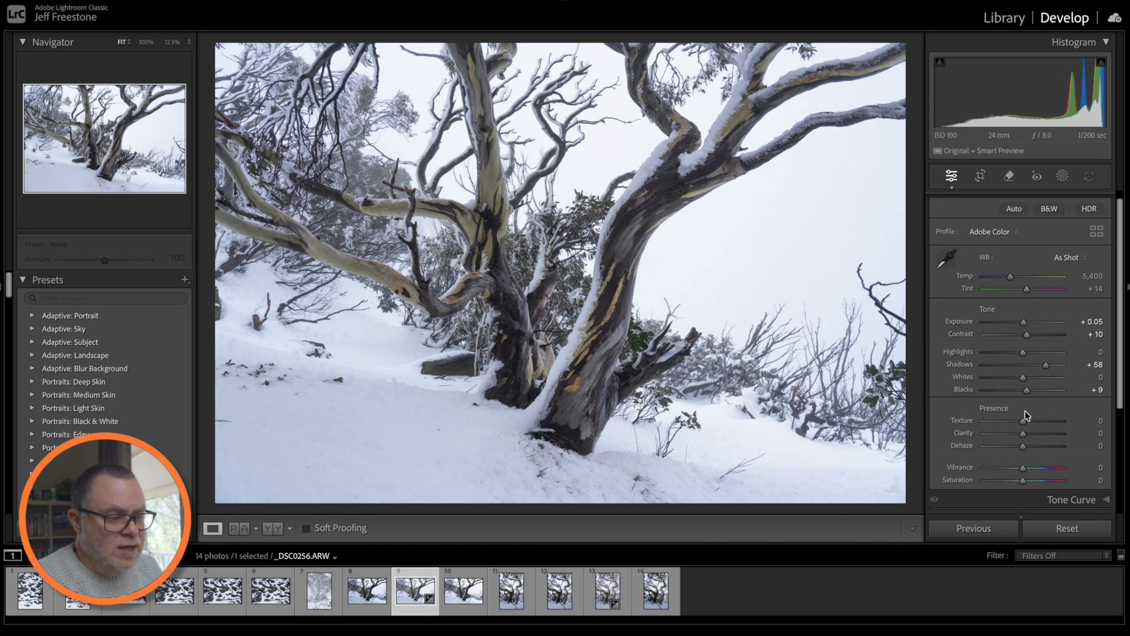
{"action": "left_click_drag", "start_coordinate": [1025, 378], "coordinate": [1032, 378]}
{"action": "double_click", "coordinate": [1028, 390]}
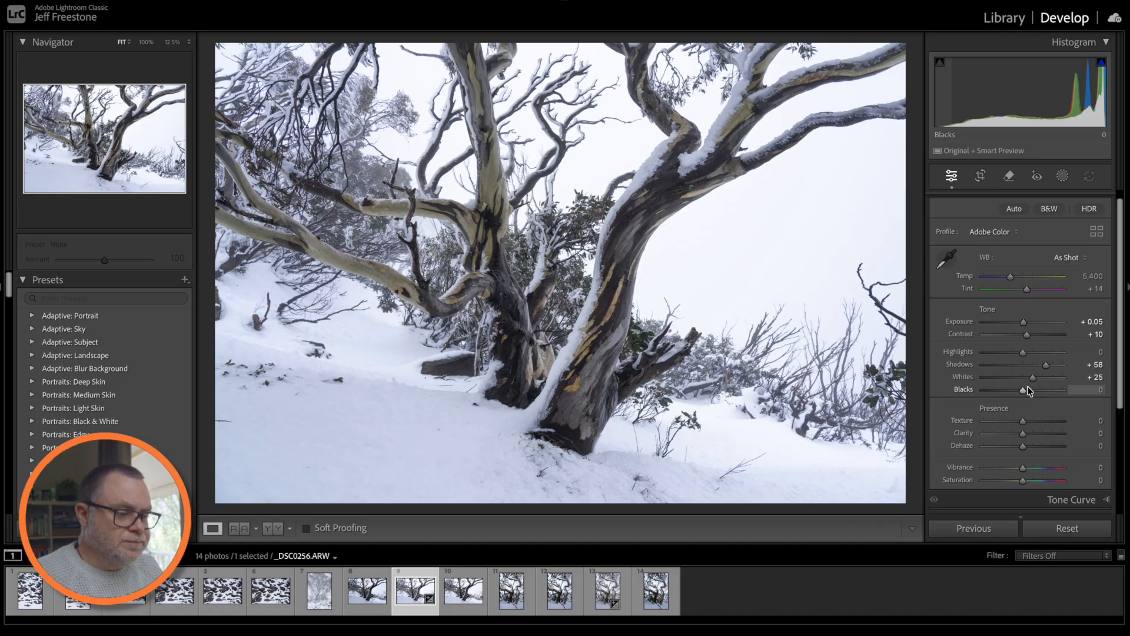
{"action": "key", "text": "ctrl+z"}
{"action": "key", "text": "ctrl+z"}
{"action": "key", "text": "ctrl+z"}
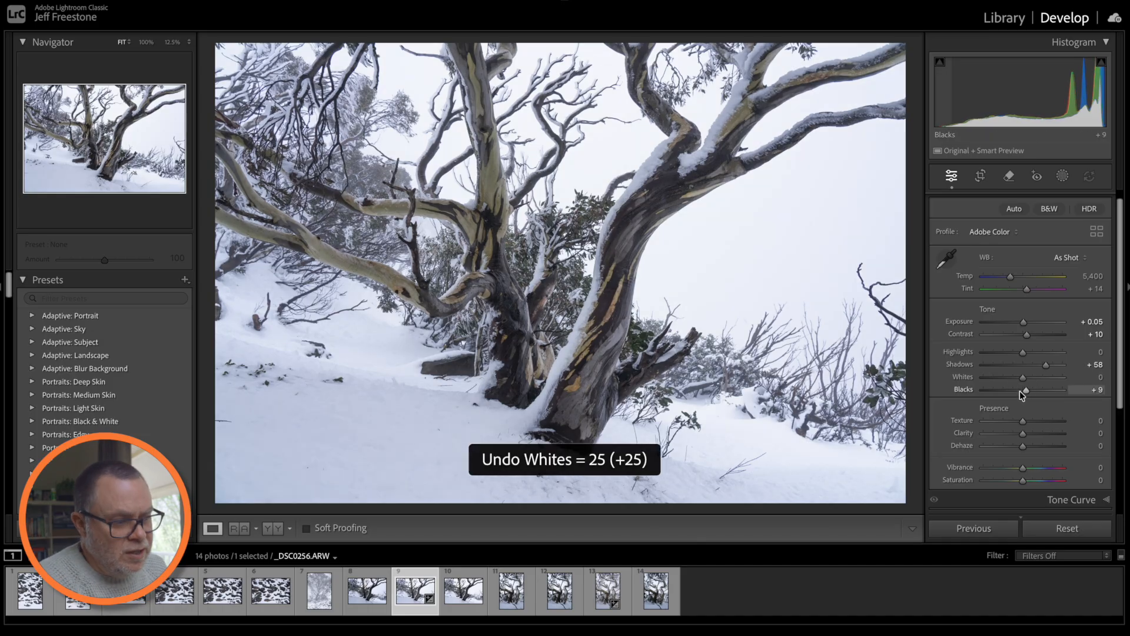
{"action": "mouse_move", "coordinate": [1027, 334]}
{"action": "left_mouse_down"}
{"action": "mouse_move", "coordinate": [1038, 337]}
{"action": "mouse_move", "coordinate": [1021, 335]}
{"action": "left_mouse_up"}
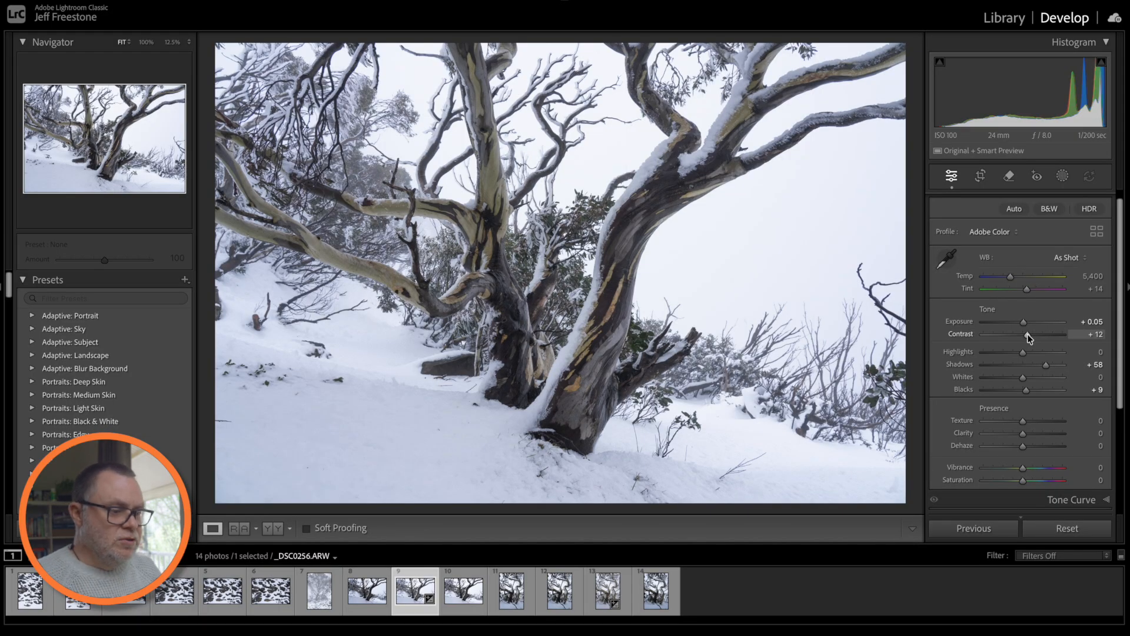
{"action": "double_click", "coordinate": [1026, 334]}
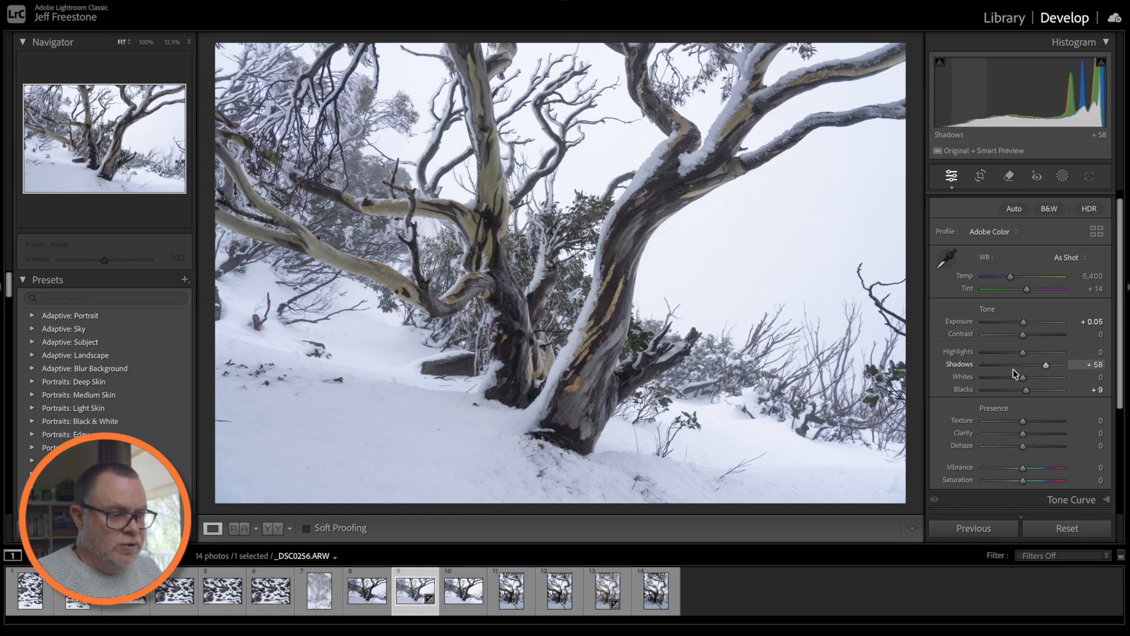
{"action": "left_click_drag", "start_coordinate": [1048, 366], "coordinate": [1051, 368]}
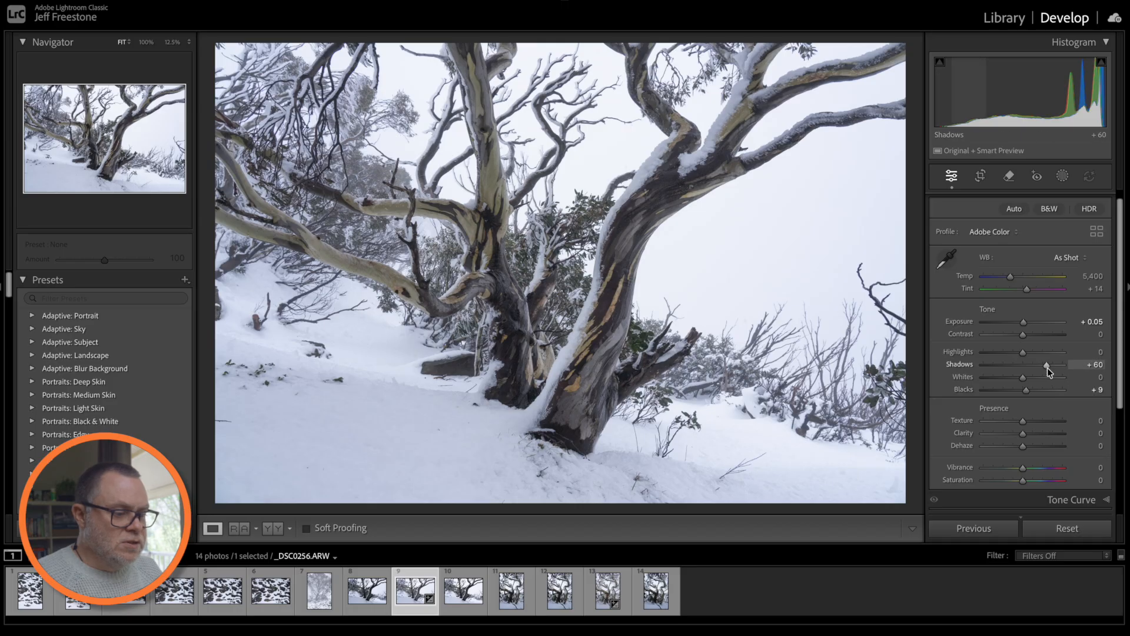
{"action": "left_click_drag", "start_coordinate": [1047, 367], "coordinate": [1026, 392]}
{"action": "key", "text": "backslash"}
{"action": "key", "text": "backslash"}
{"action": "key", "text": "backslash"}
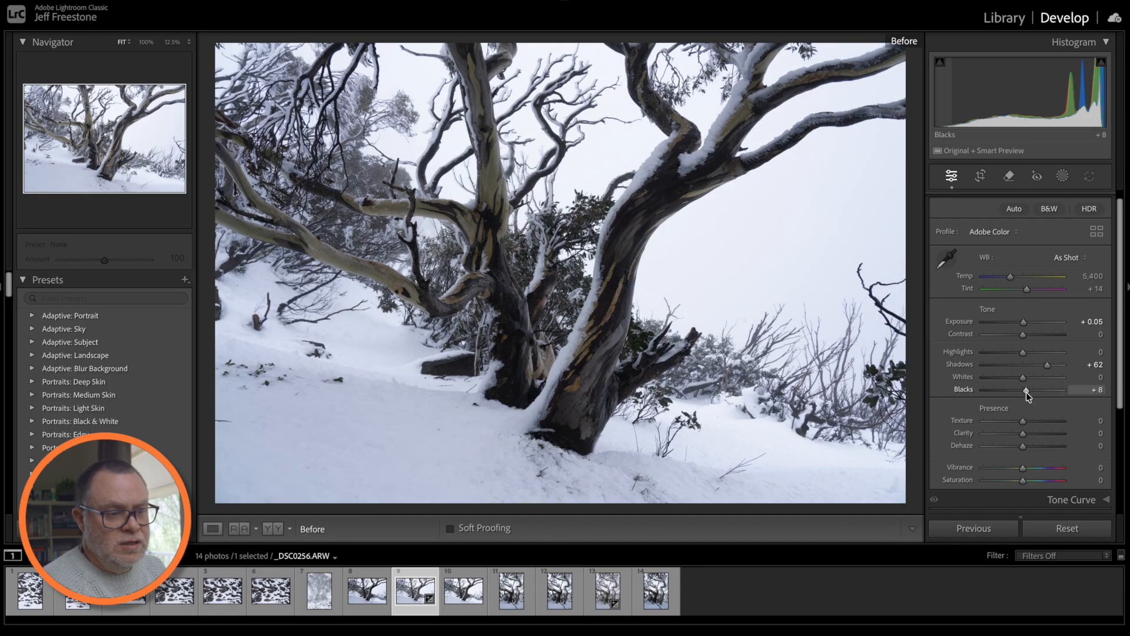
{"action": "key", "text": "backslash"}
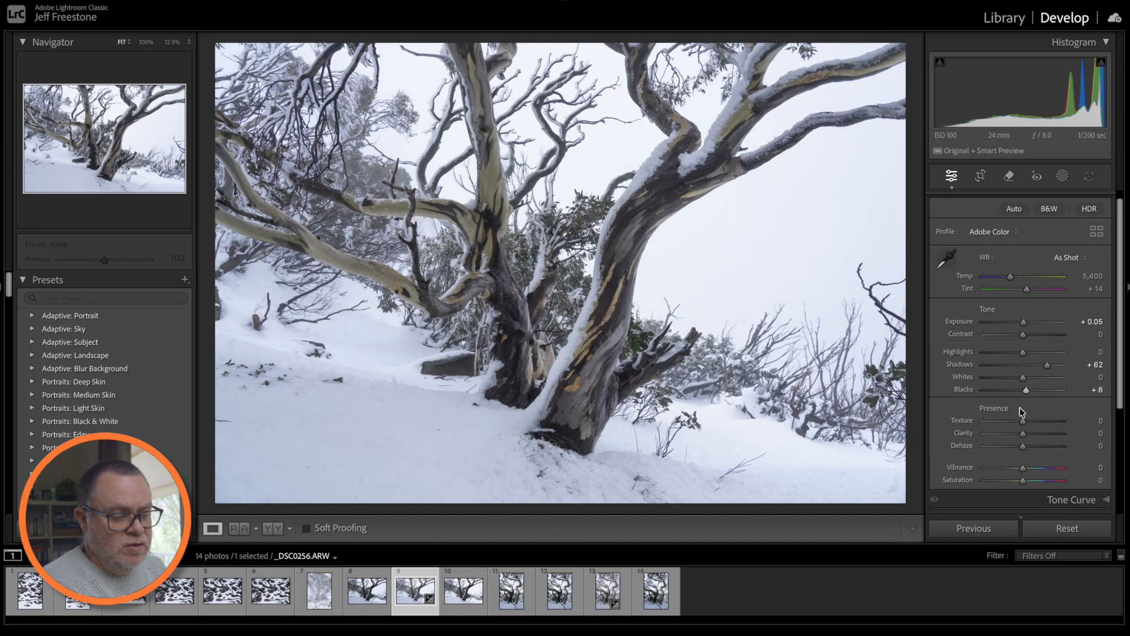
{"action": "key", "text": "backslash"}
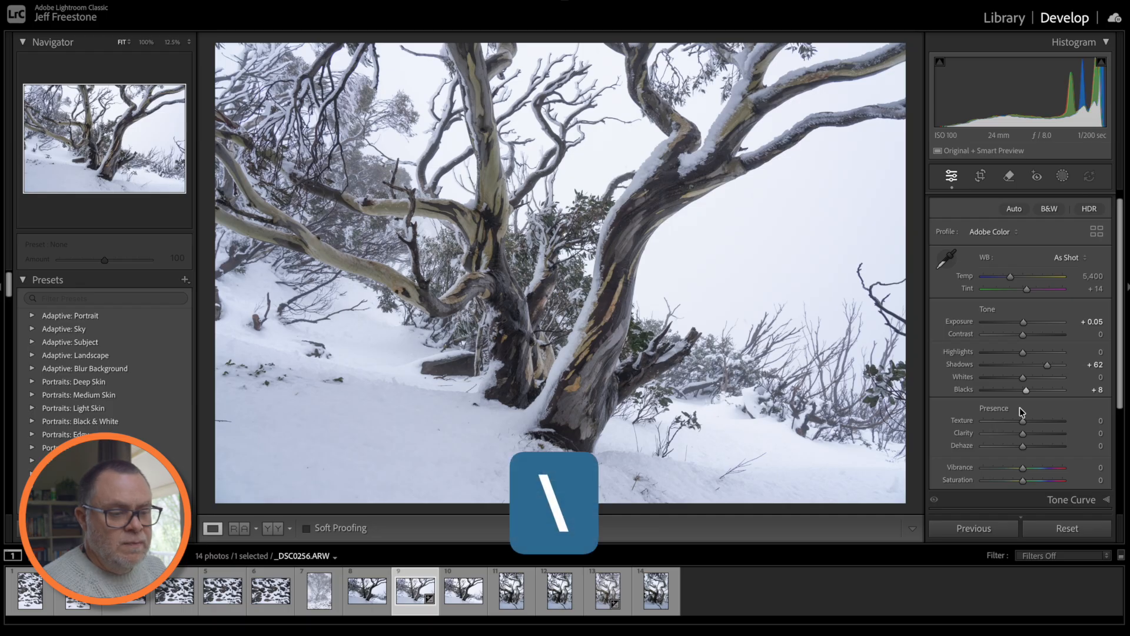
{"action": "key", "text": "backslash"}
{"action": "key", "text": "backslash"}
{"action": "key", "text": "backslash"}
{"action": "key", "text": "backslash"}
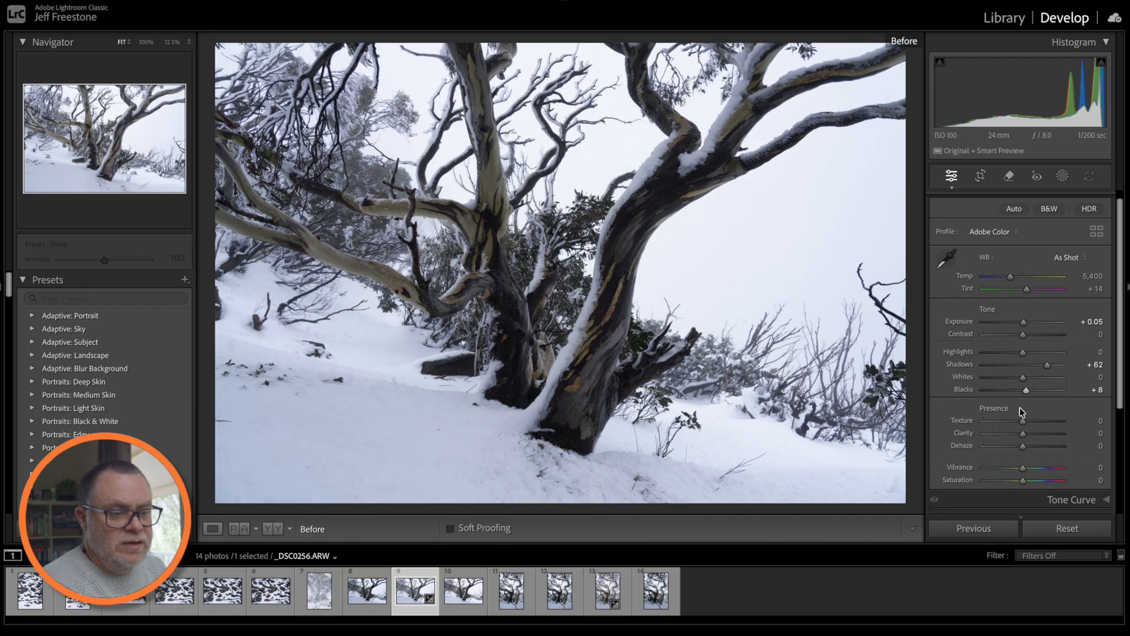
{"action": "key", "text": "backslash"}
{"action": "key", "text": "backslash"}
{"action": "key", "text": "backslash"}
{"action": "key", "text": "backslash"}
{"action": "key", "text": "backslash"}
{"action": "key", "text": "backslash"}
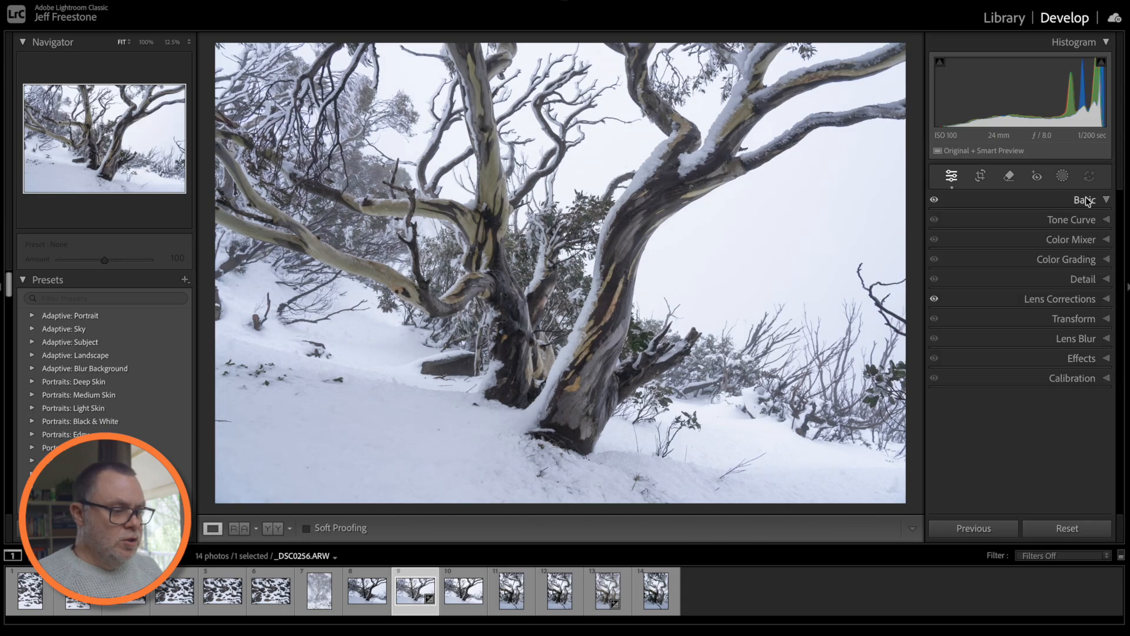
{"action": "left_click", "coordinate": [1087, 201]}
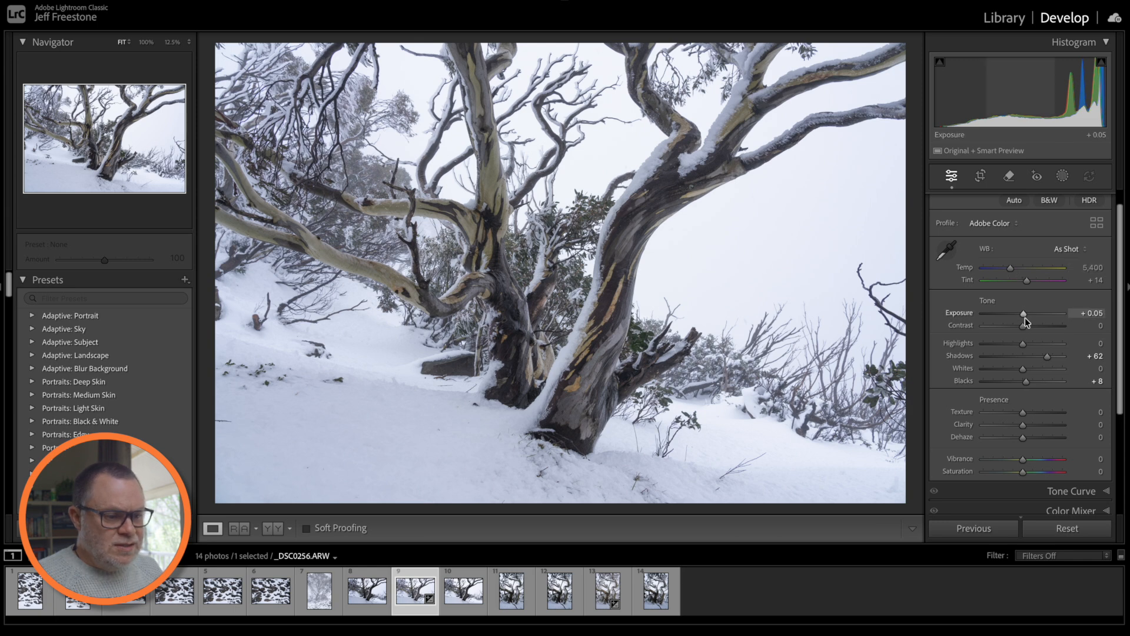
- Raise Exposure to +0.15, fit the photo in view and warm Temp to 5,908
{"action": "scroll", "coordinate": [1025, 316], "scroll_direction": "up", "scroll_amount": 2}
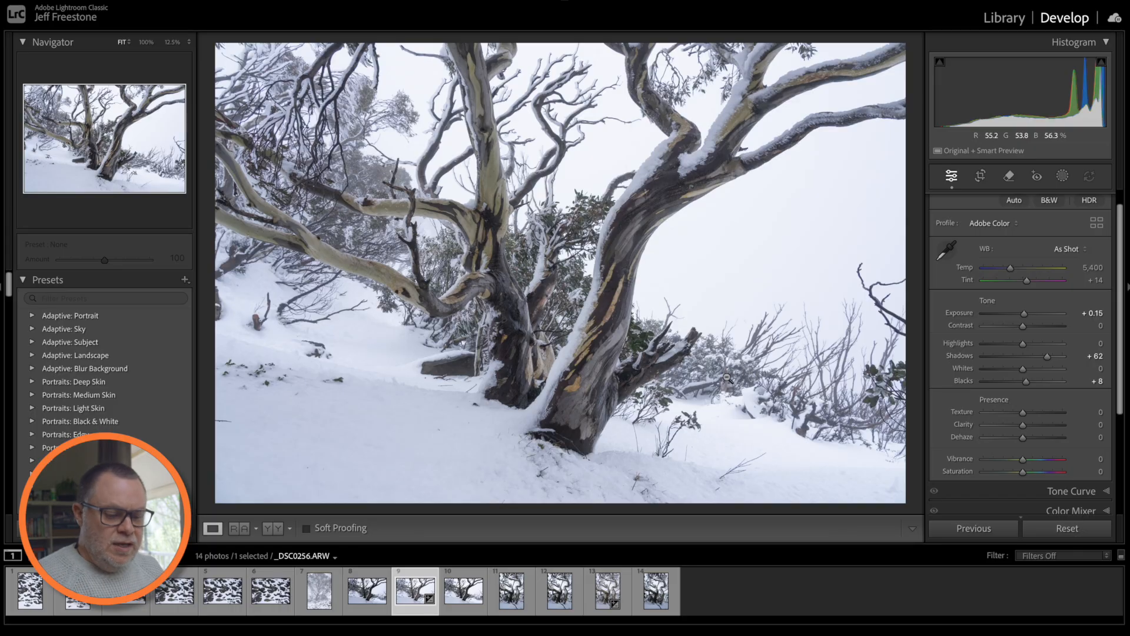
{"action": "left_click", "coordinate": [771, 393]}
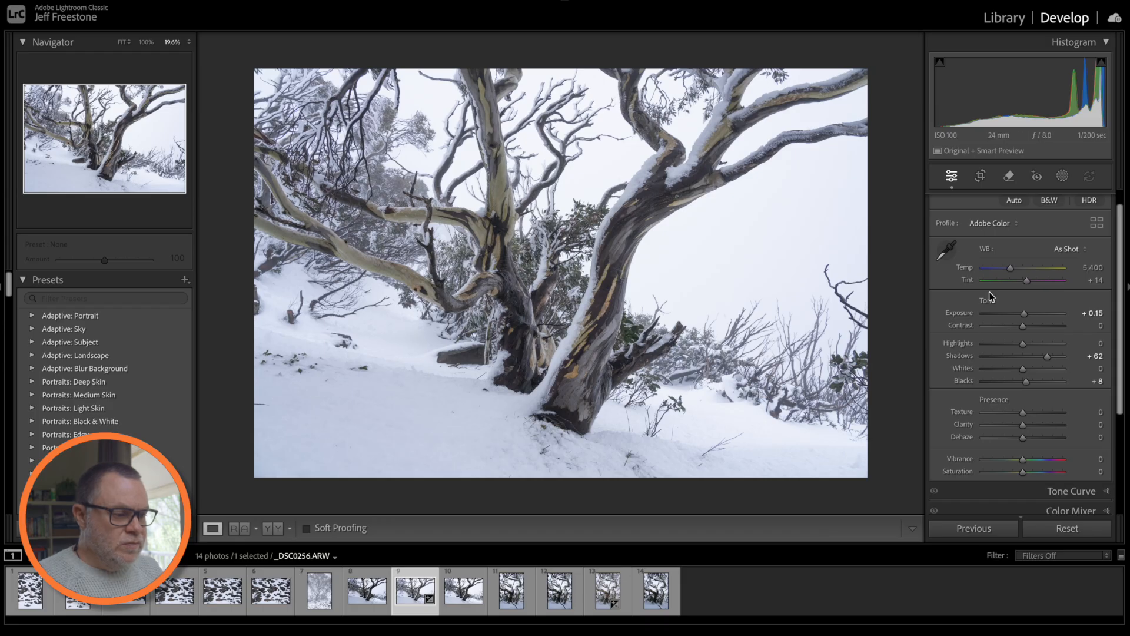
{"action": "left_click_drag", "start_coordinate": [1009, 269], "coordinate": [1014, 267]}
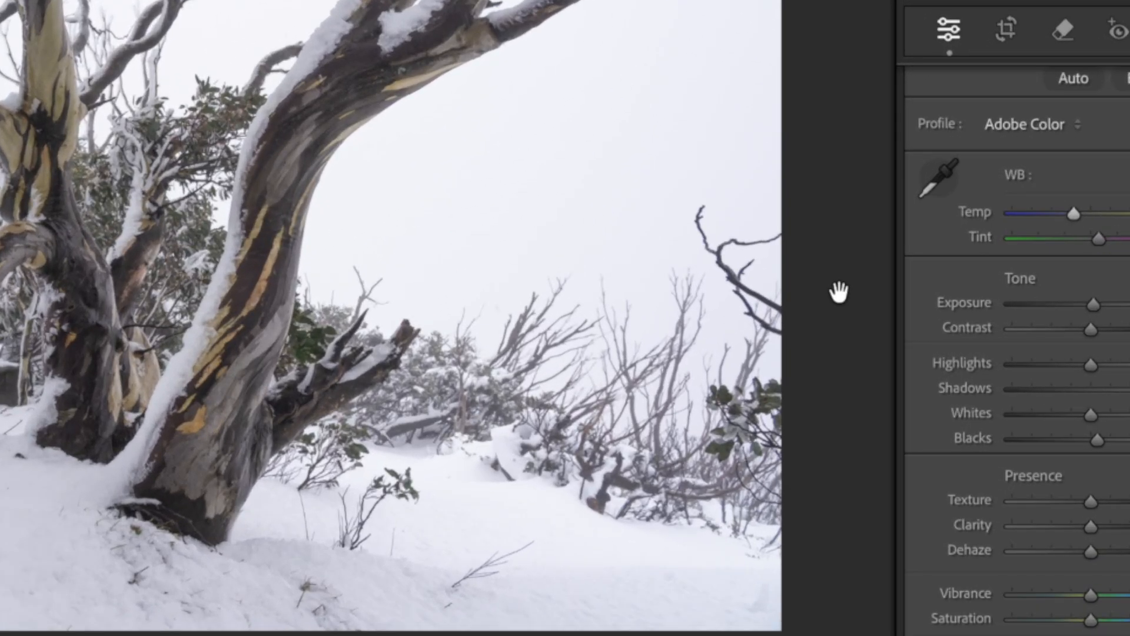
- Try white and darker grey surrounds, settling on a white background behind the photo
{"action": "right_click", "coordinate": [898, 310]}
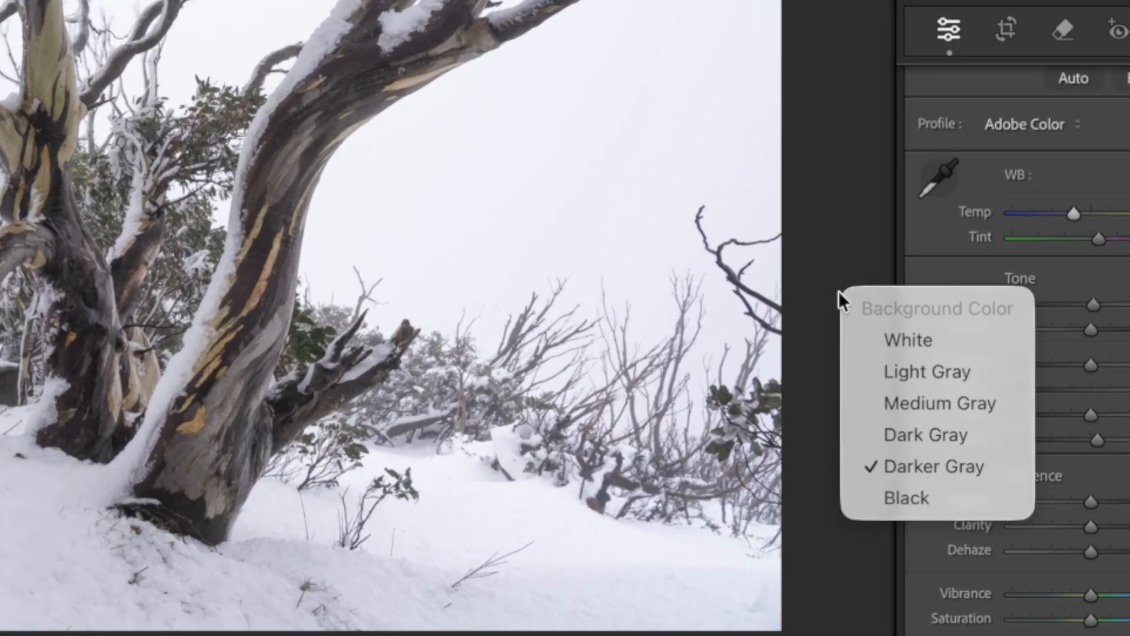
{"action": "left_click", "coordinate": [868, 341]}
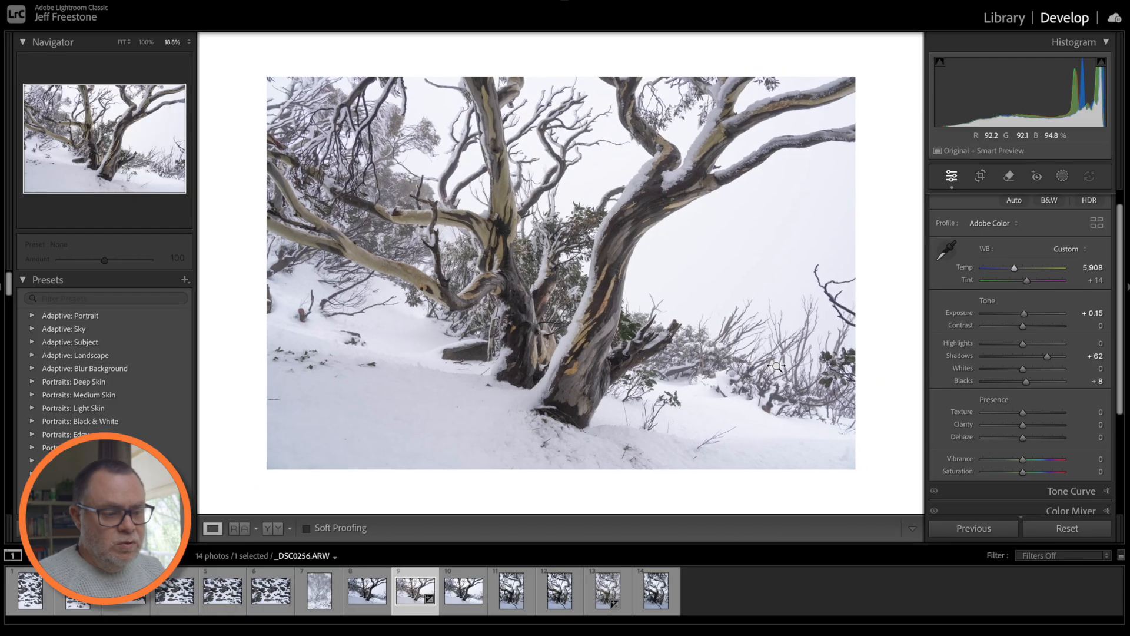
{"action": "right_click", "coordinate": [884, 325]}
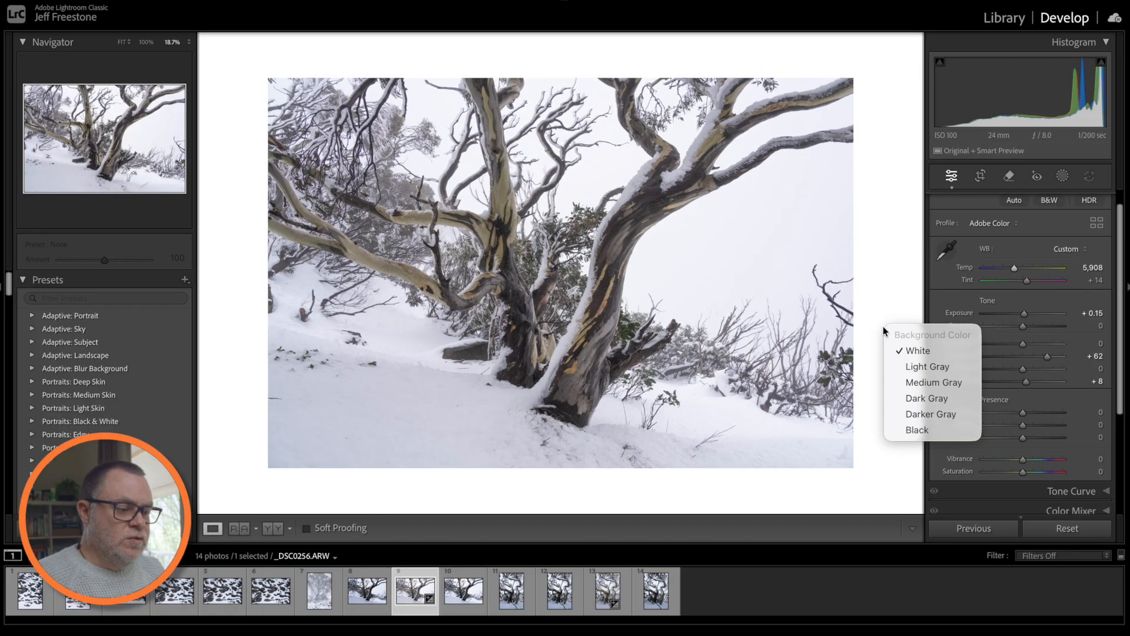
{"action": "left_click", "coordinate": [910, 414]}
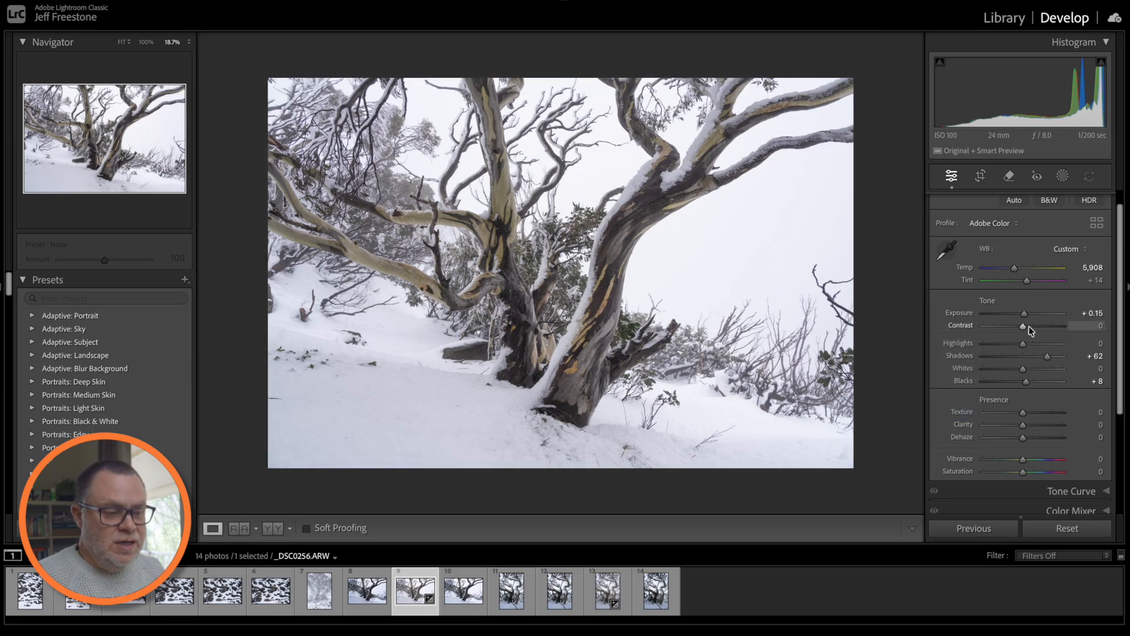
{"action": "right_click", "coordinate": [876, 290]}
{"action": "left_click", "coordinate": [889, 312]}
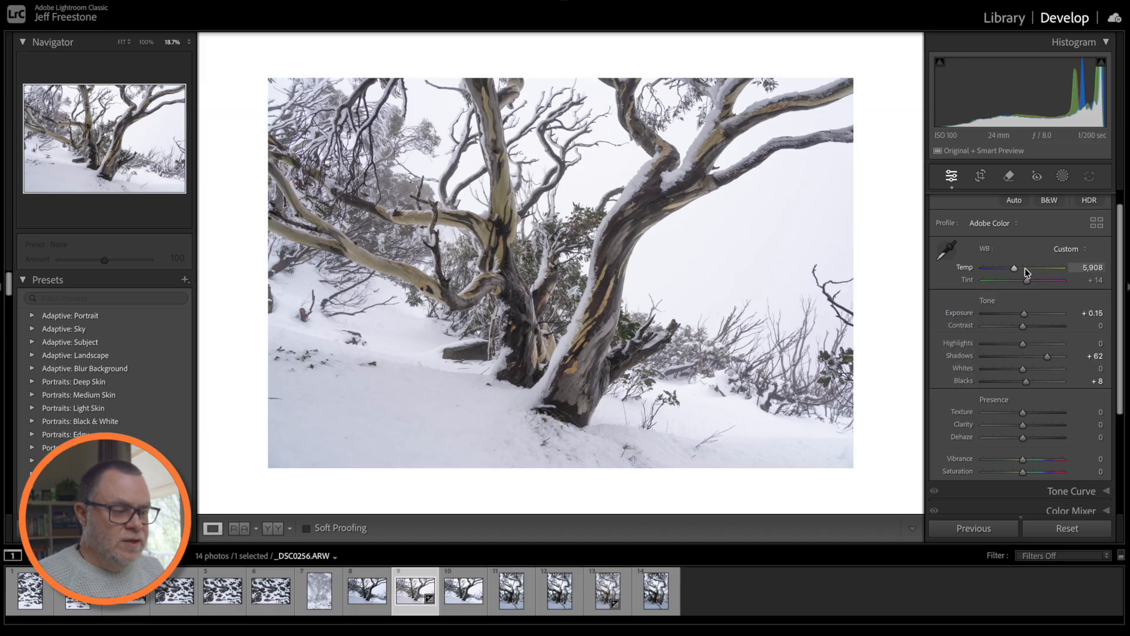
- Warm the Temp to about 5,980 and reset Vibrance to 0
{"action": "left_click_drag", "start_coordinate": [1016, 271], "coordinate": [1018, 271]}
{"action": "left_click_drag", "start_coordinate": [1016, 268], "coordinate": [1016, 267]}
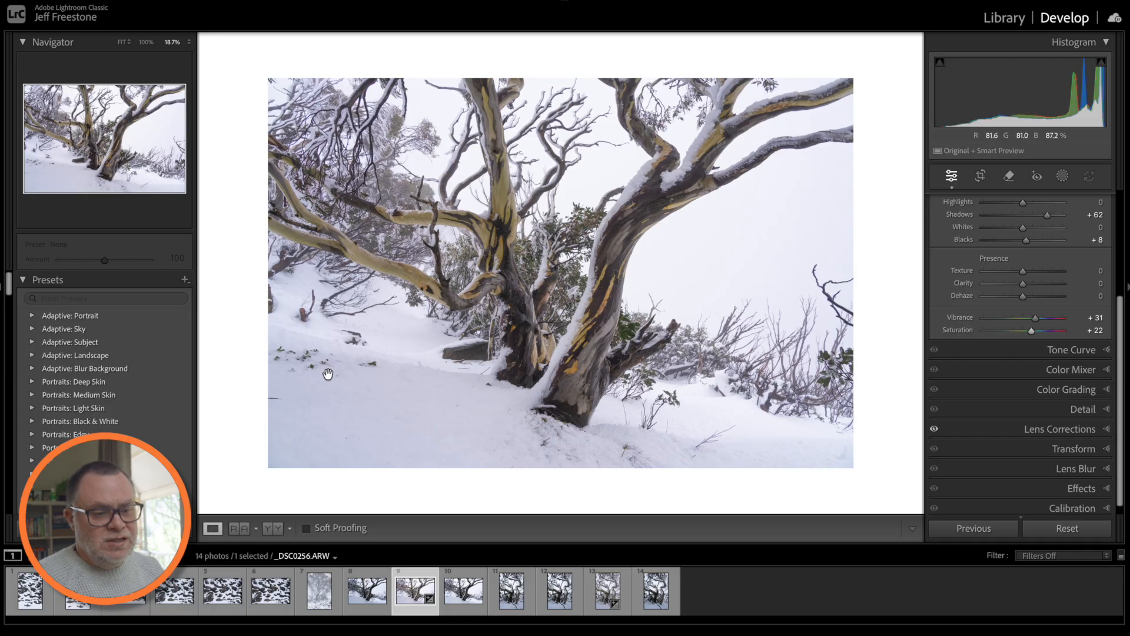
{"action": "left_click_drag", "start_coordinate": [371, 380], "coordinate": [365, 388]}
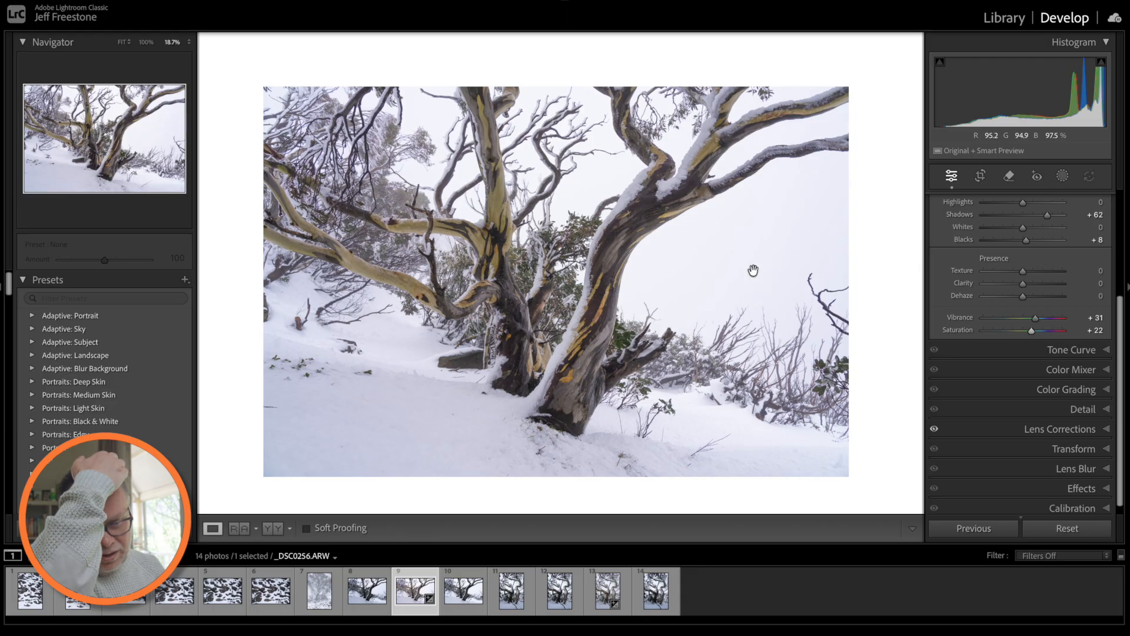
{"action": "double_click", "coordinate": [1035, 318]}
- Reset Saturation to 0, then set HSL Yellow Saturation +62 and Yellow Hue -8
{"action": "double_click", "coordinate": [1032, 331]}
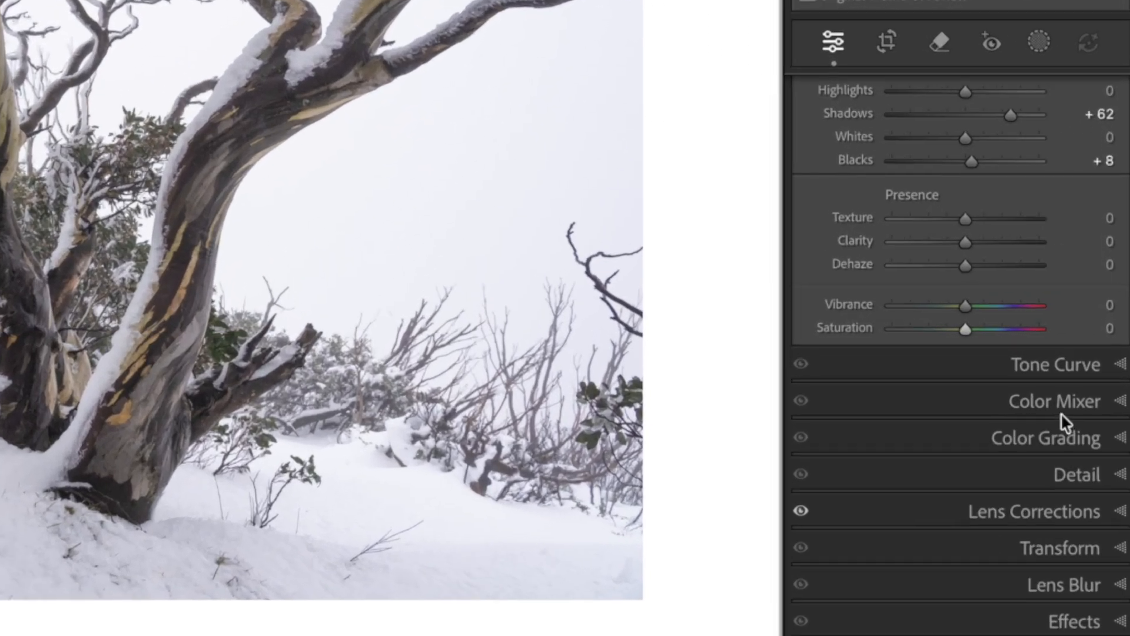
{"action": "left_click", "coordinate": [1058, 411]}
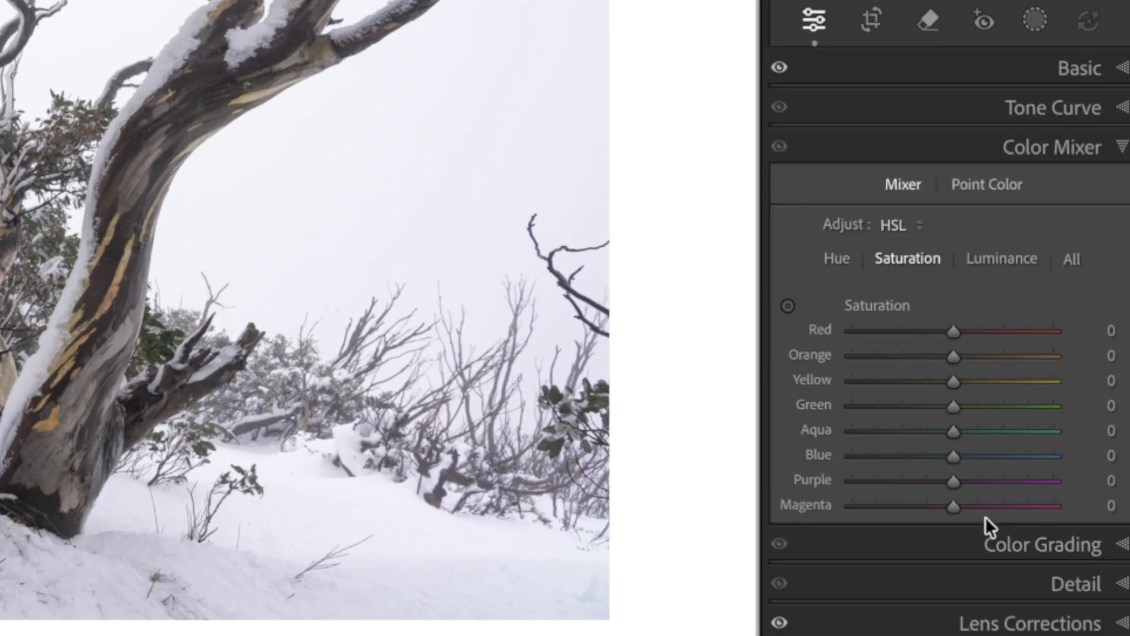
{"action": "left_click_drag", "start_coordinate": [957, 382], "coordinate": [1039, 365]}
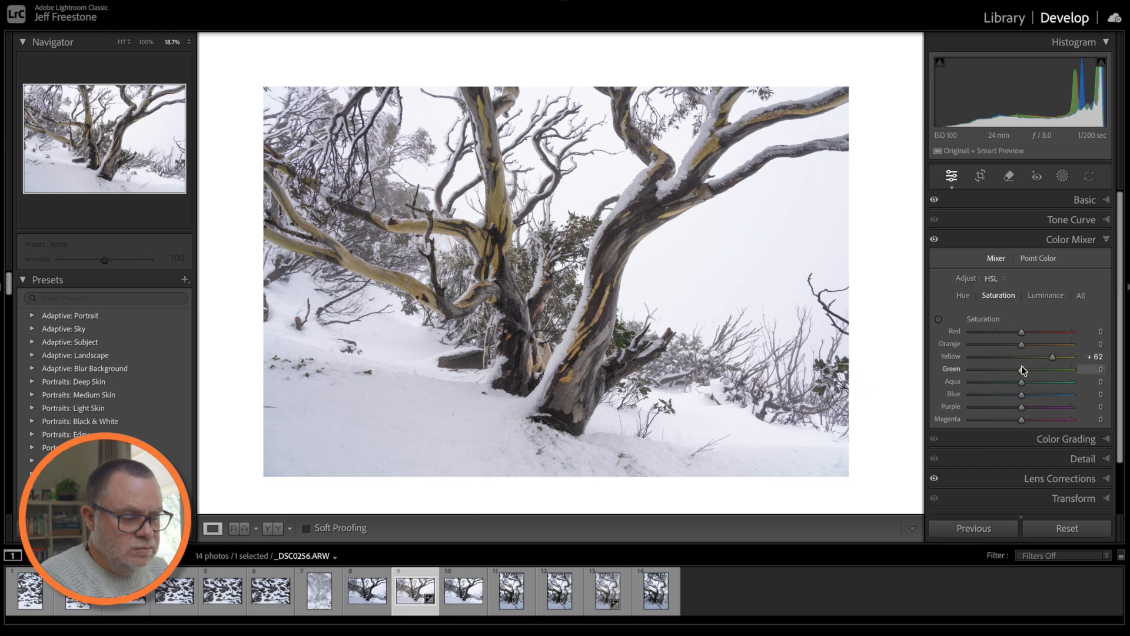
{"action": "left_click", "coordinate": [964, 297]}
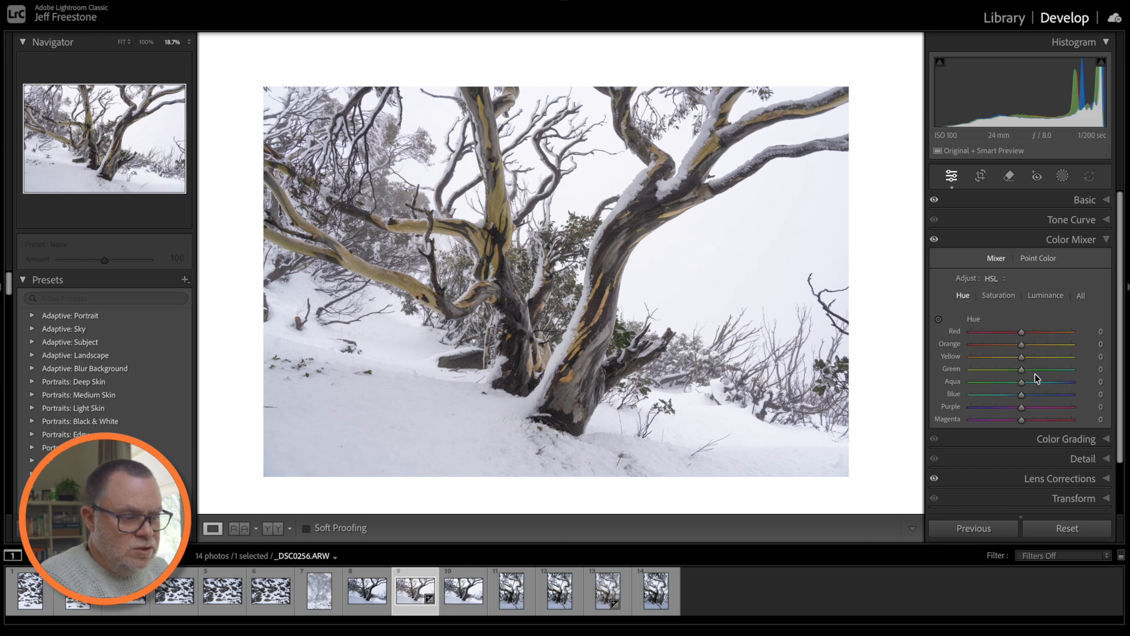
{"action": "left_click_drag", "start_coordinate": [1029, 362], "coordinate": [1021, 363]}
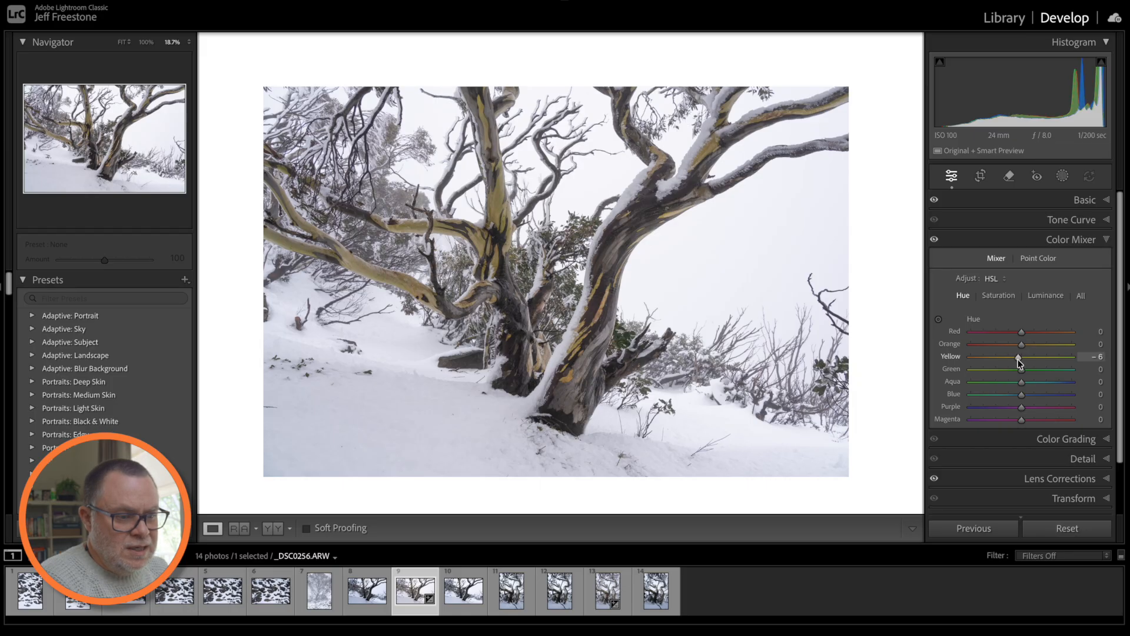
{"action": "left_click_drag", "start_coordinate": [1019, 360], "coordinate": [1019, 360]}
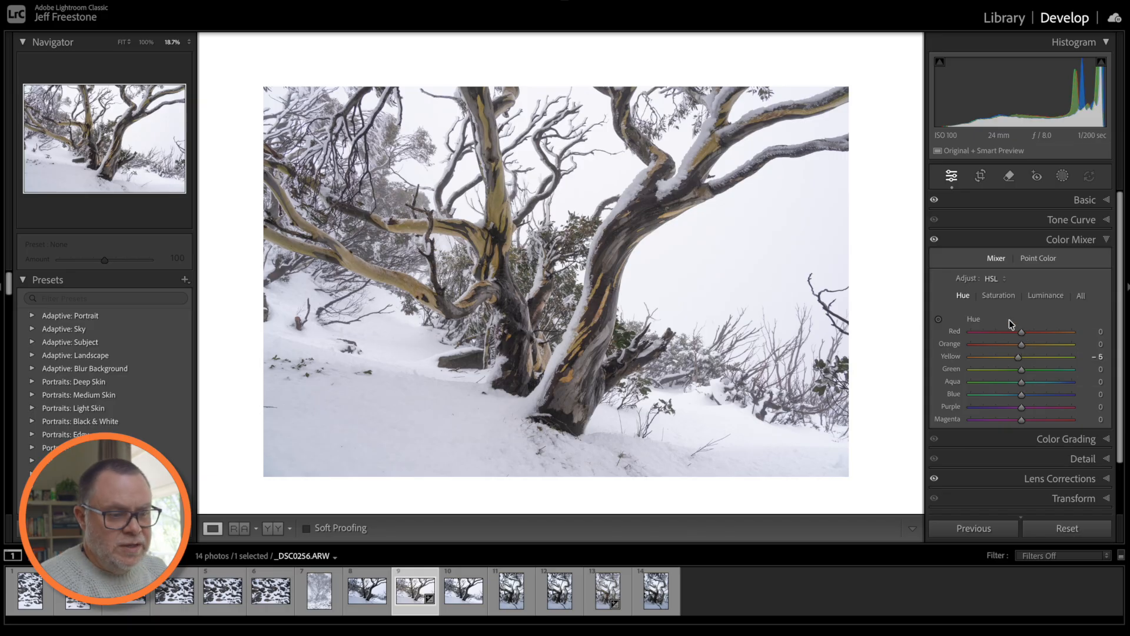
{"action": "left_click", "coordinate": [1087, 201]}
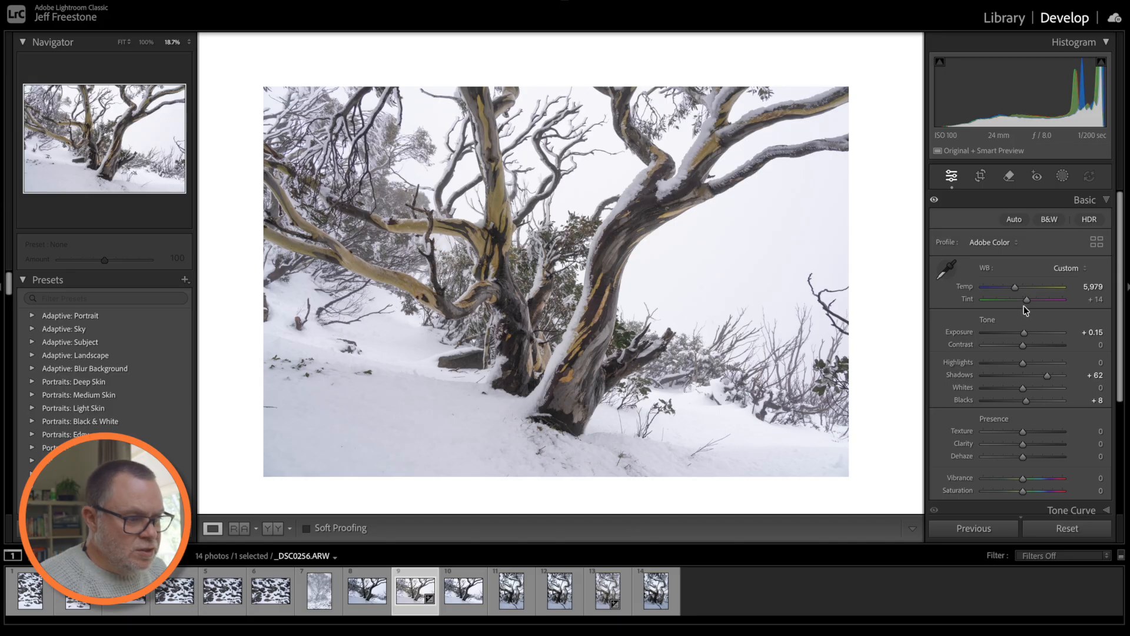
- Set Tint to +11 and toggle the Before/After view with the backslash key
{"action": "left_click_drag", "start_coordinate": [1027, 300], "coordinate": [1026, 299]}
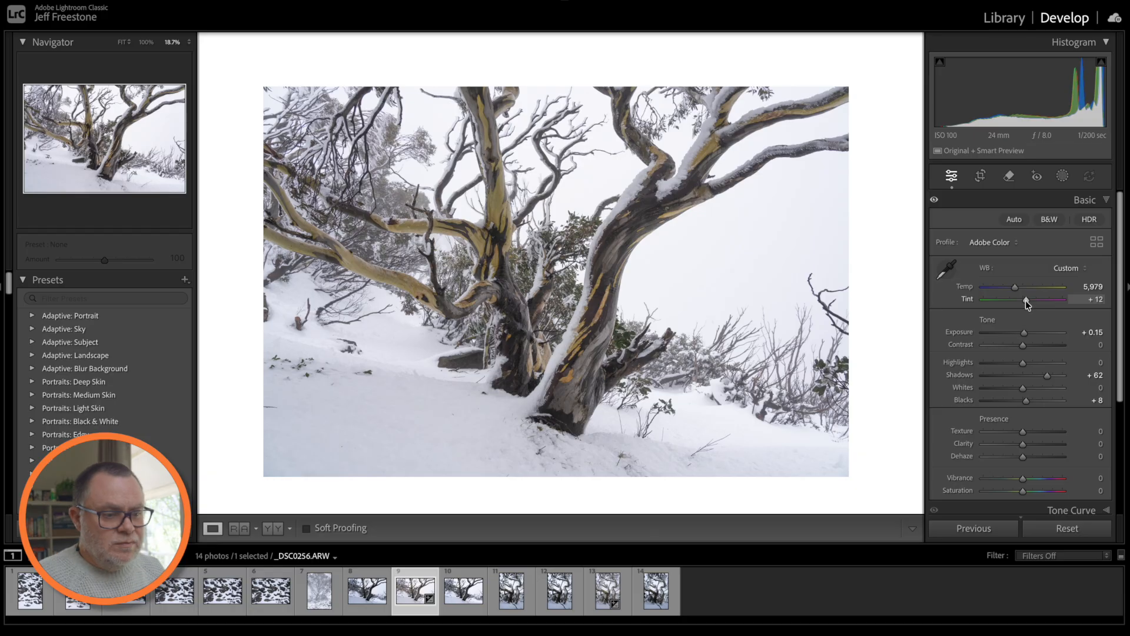
{"action": "key", "text": "Down"}
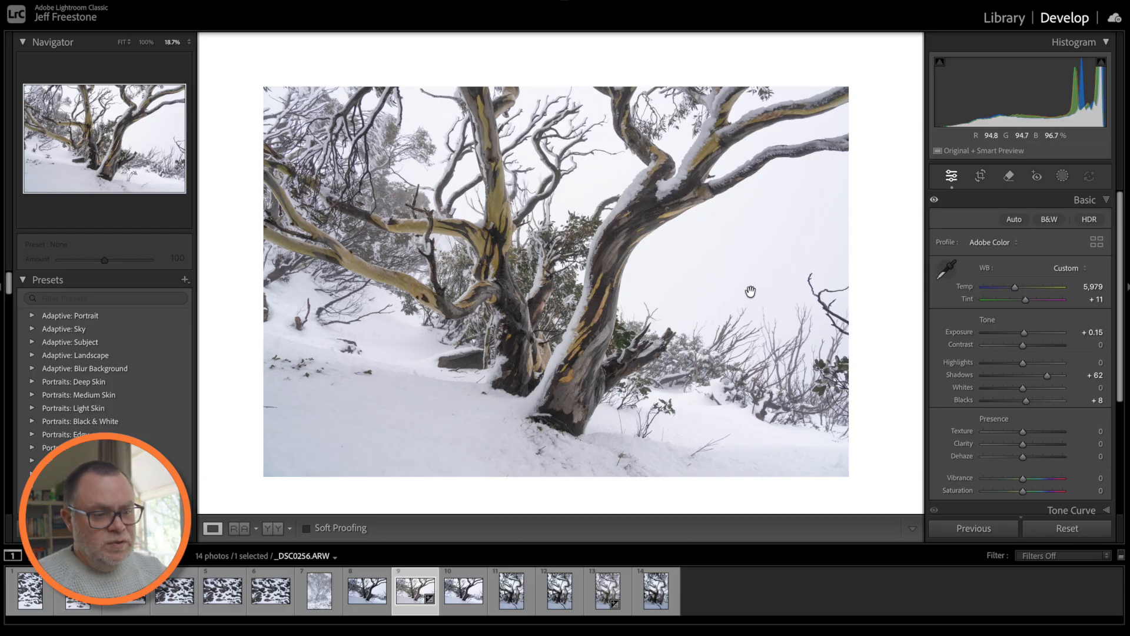
{"action": "key", "text": "backslash"}
{"action": "key", "text": "backslash"}
{"action": "key", "text": "backslash"}
{"action": "key", "text": "backslash"}
{"action": "key", "text": "backslash"}
{"action": "key", "text": "backslash"}
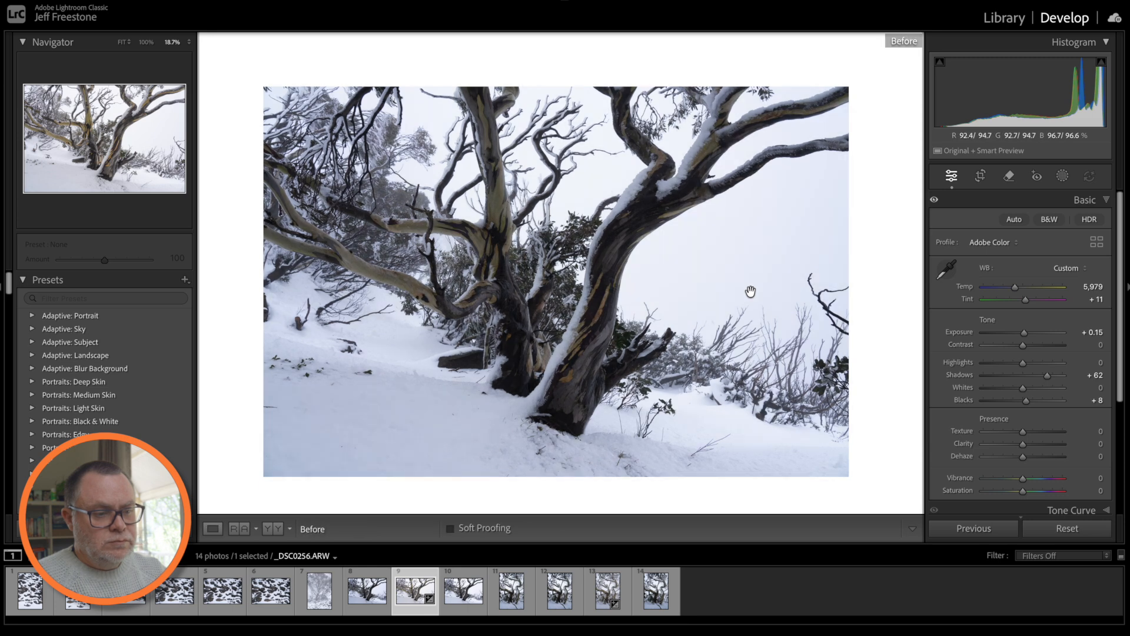
{"action": "key", "text": "backslash"}
{"action": "key", "text": "backslash"}
{"action": "key", "text": "backslash"}
{"action": "key", "text": "backslash"}
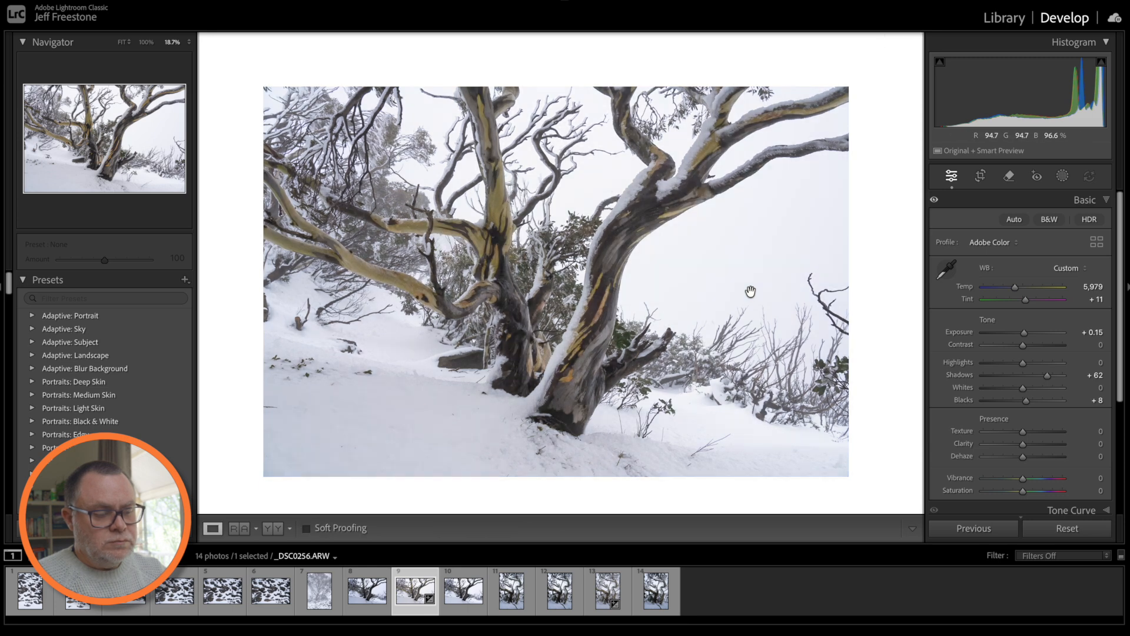
{"action": "key", "text": "backslash"}
{"action": "key", "text": "backslash"}
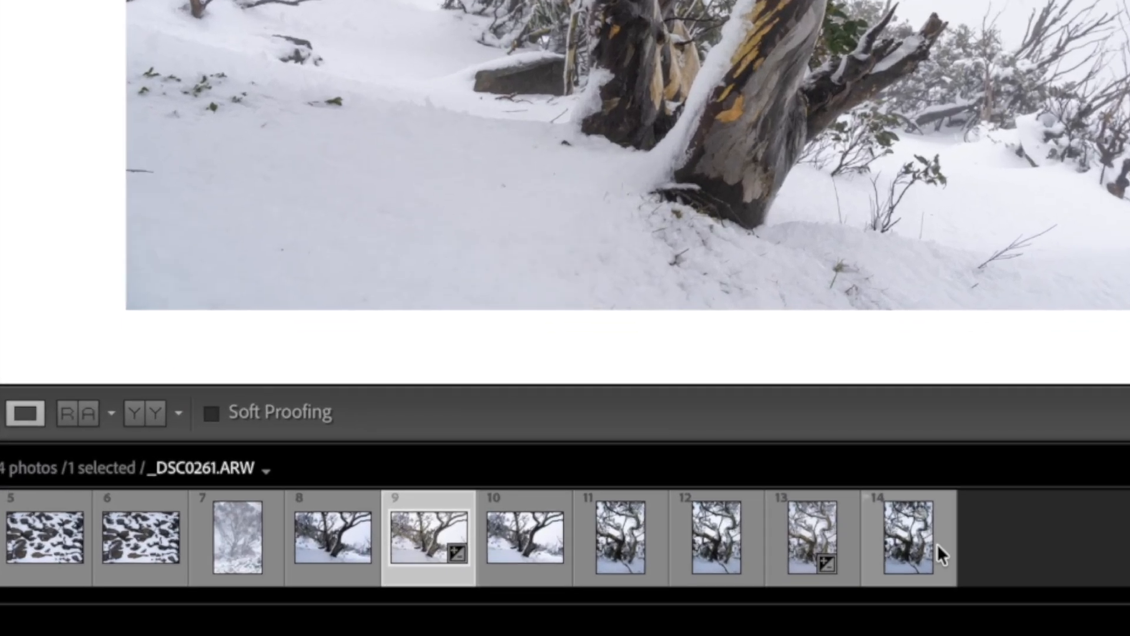
- Send the filmstrip photo to Edit in Adobe Photoshop 2026
{"action": "right_click", "coordinate": [434, 537]}
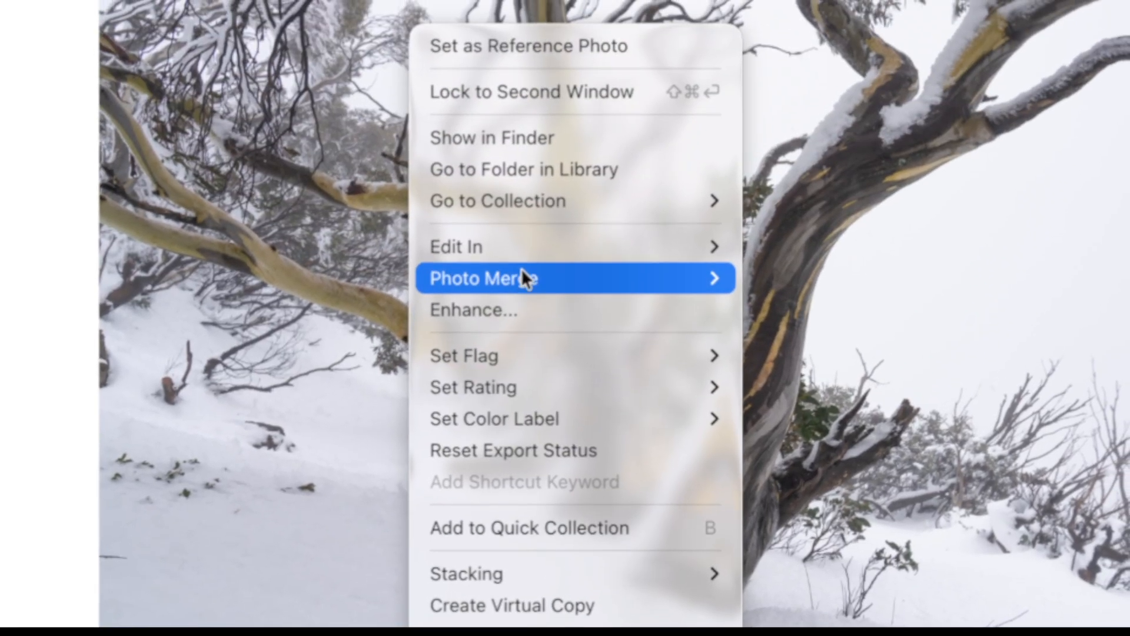
{"action": "mouse_move", "coordinate": [522, 244]}
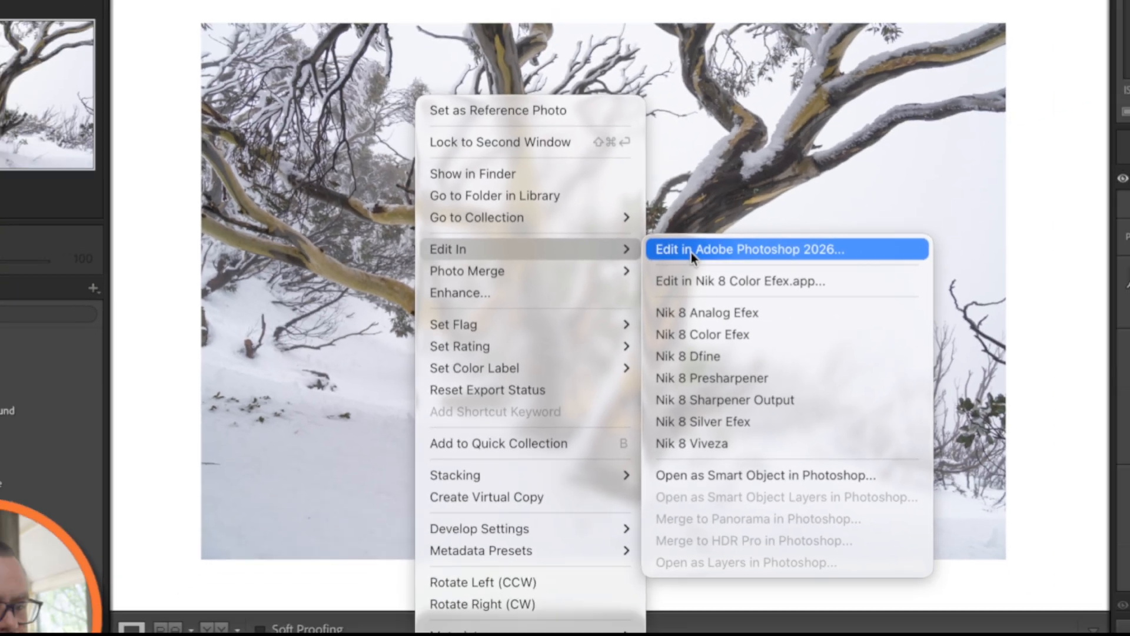
{"action": "left_click", "coordinate": [807, 250]}
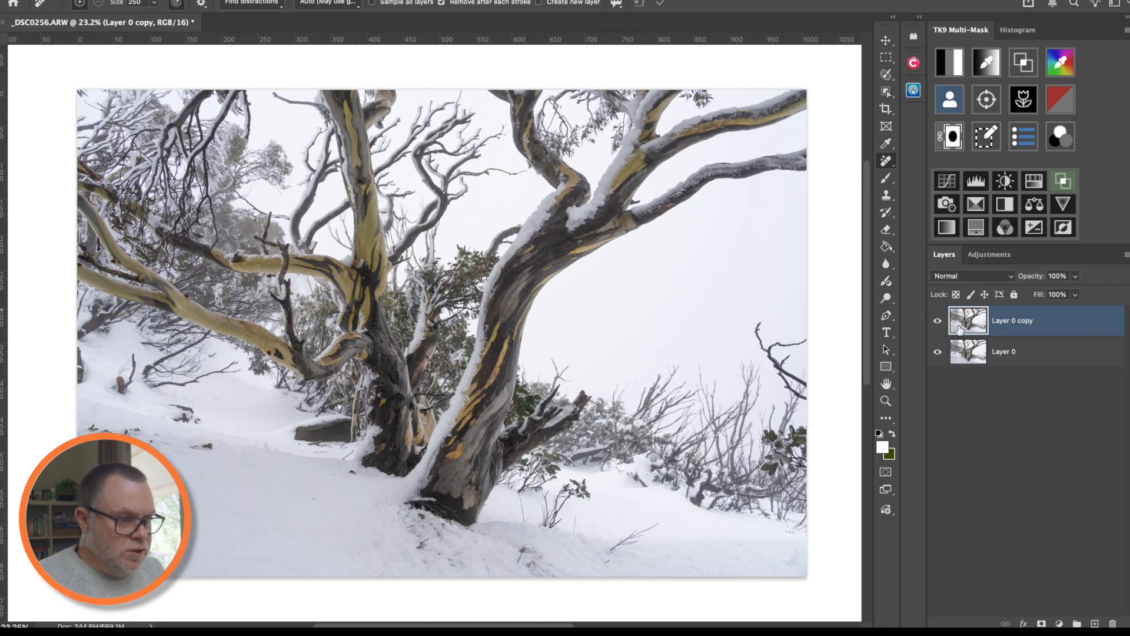
- Shrink the Remove tool brush to 175 and paint out the stray twig at the right edge
{"action": "right_click", "coordinate": [889, 164]}
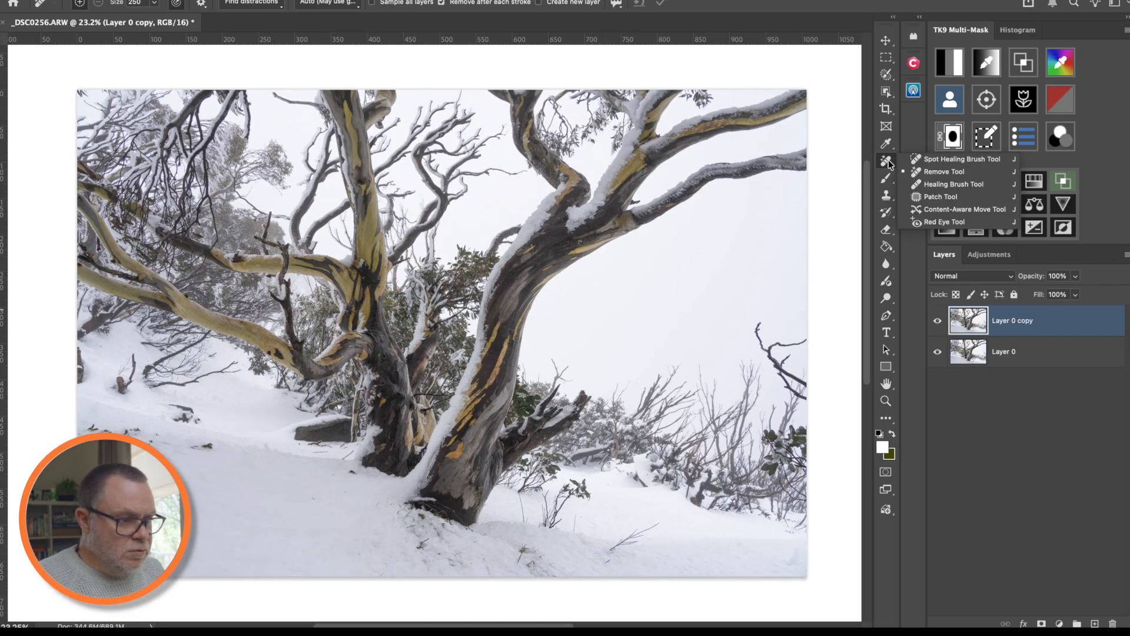
{"action": "left_click", "coordinate": [948, 160]}
{"action": "key", "text": "bracketleft"}
{"action": "key", "text": "bracketleft"}
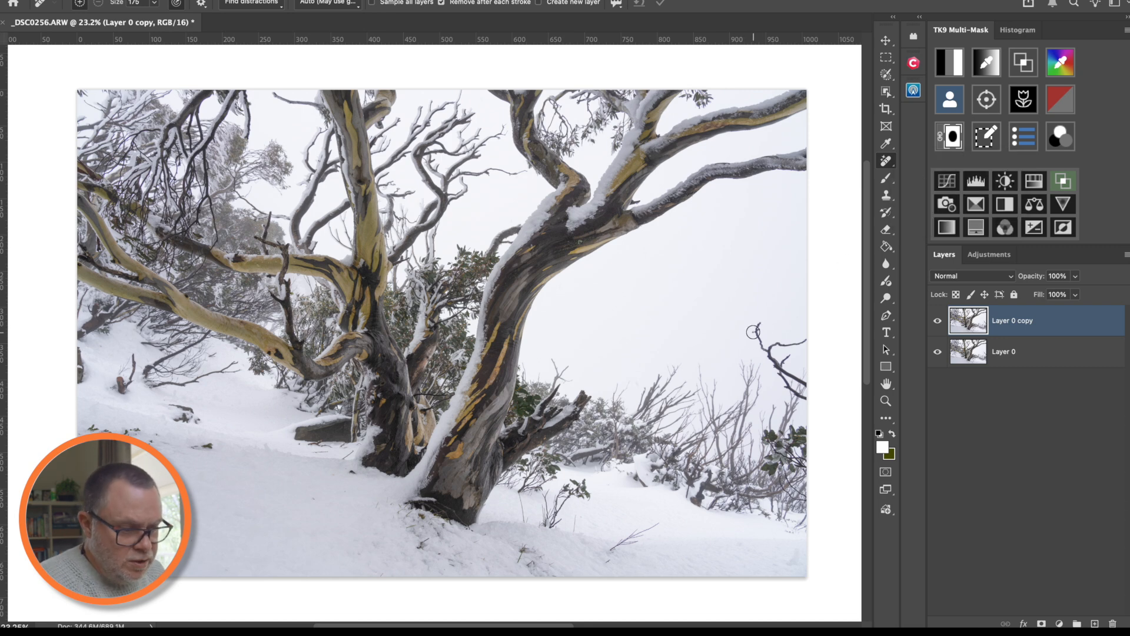
{"action": "mouse_move", "coordinate": [759, 325]}
{"action": "left_mouse_down"}
{"action": "mouse_move", "coordinate": [786, 369]}
{"action": "mouse_move", "coordinate": [802, 344]}
{"action": "mouse_move", "coordinate": [775, 345]}
{"action": "mouse_move", "coordinate": [780, 374]}
{"action": "mouse_move", "coordinate": [811, 399]}
{"action": "mouse_move", "coordinate": [793, 385]}
{"action": "left_mouse_up"}
{"action": "left_click", "coordinate": [808, 369]}
- Clean the dark twigs and small specks out of the lower and left-hand snow
{"action": "left_click_drag", "start_coordinate": [647, 525], "coordinate": [609, 552]}
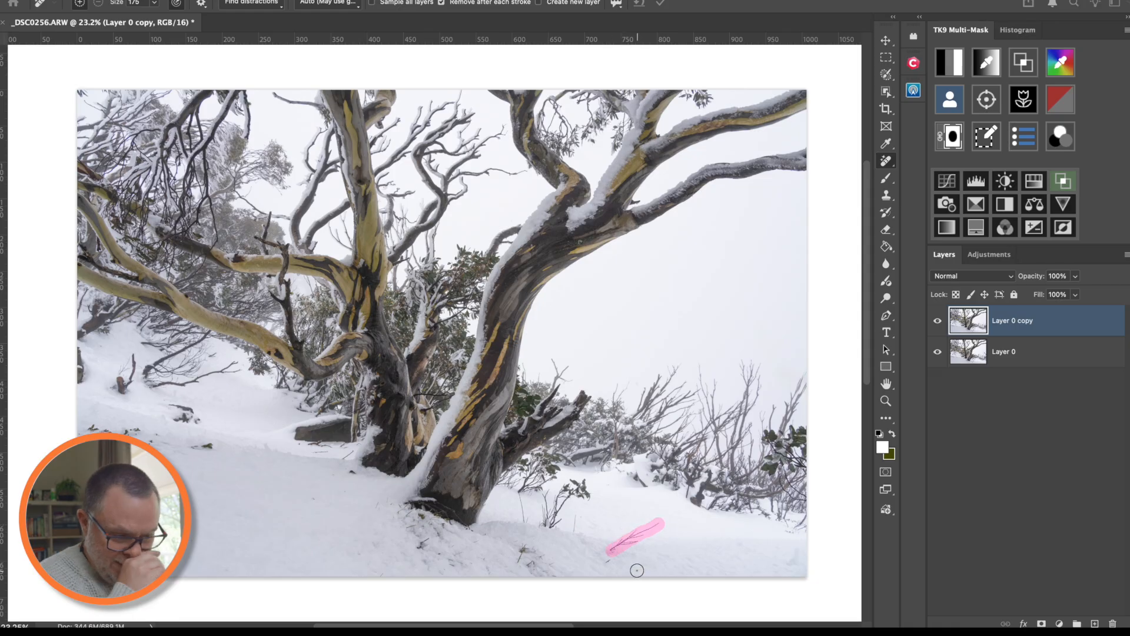
{"action": "mouse_move", "coordinate": [522, 563]}
{"action": "left_mouse_down"}
{"action": "mouse_move", "coordinate": [548, 562]}
{"action": "mouse_move", "coordinate": [528, 565]}
{"action": "left_mouse_up"}
{"action": "left_click", "coordinate": [607, 557]}
{"action": "left_click", "coordinate": [422, 544]}
{"action": "left_click", "coordinate": [410, 528]}
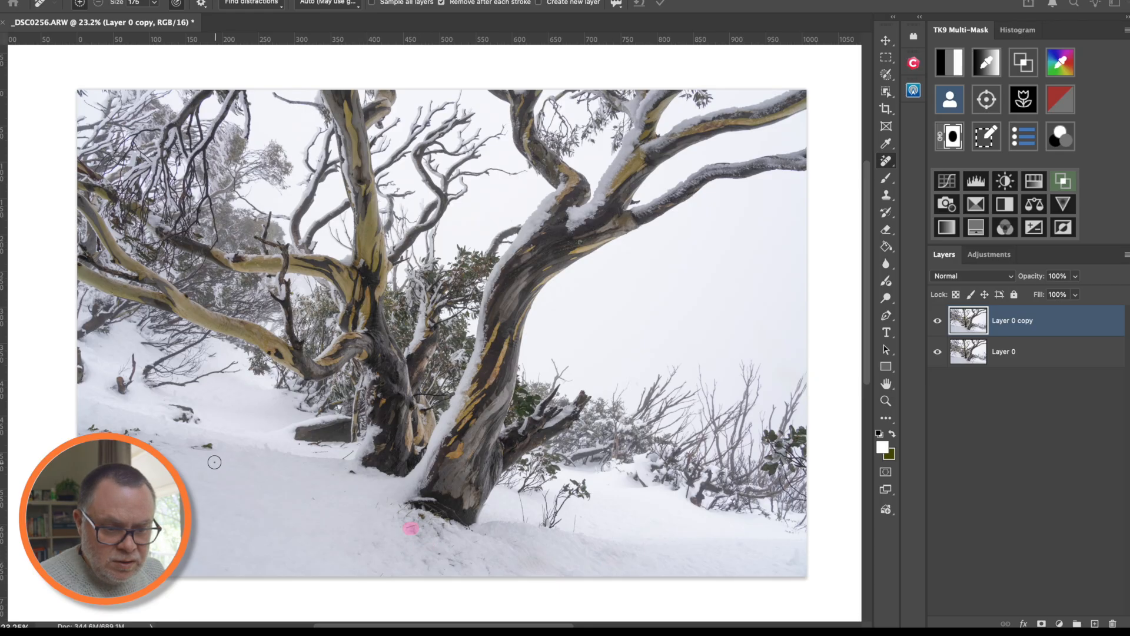
{"action": "left_click_drag", "start_coordinate": [216, 447], "coordinate": [185, 446]}
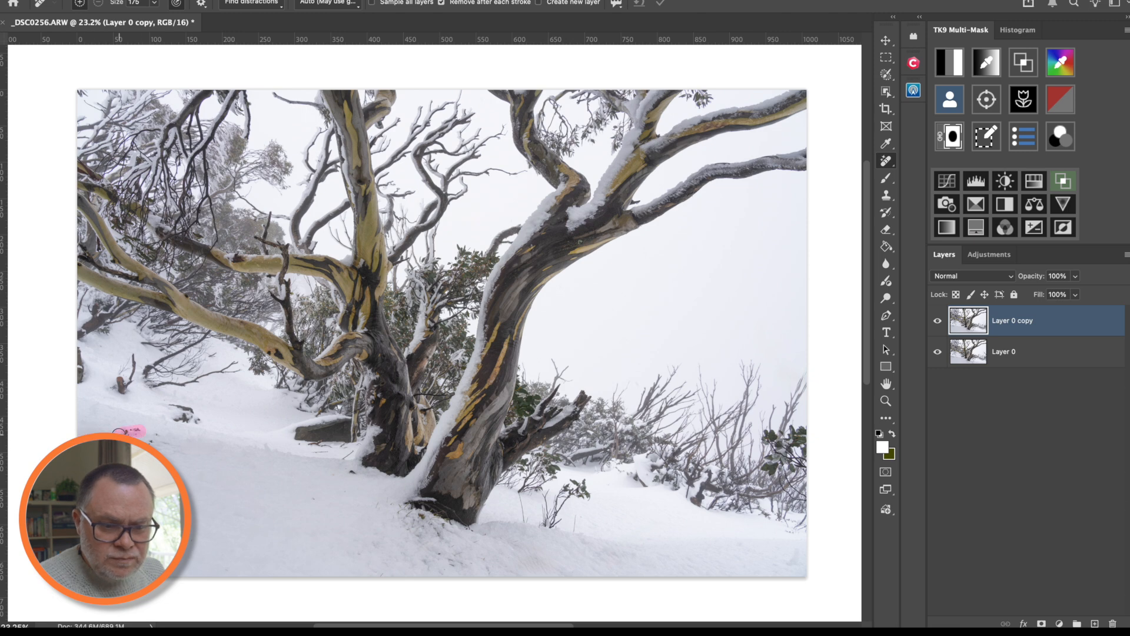
{"action": "key", "text": "s"}
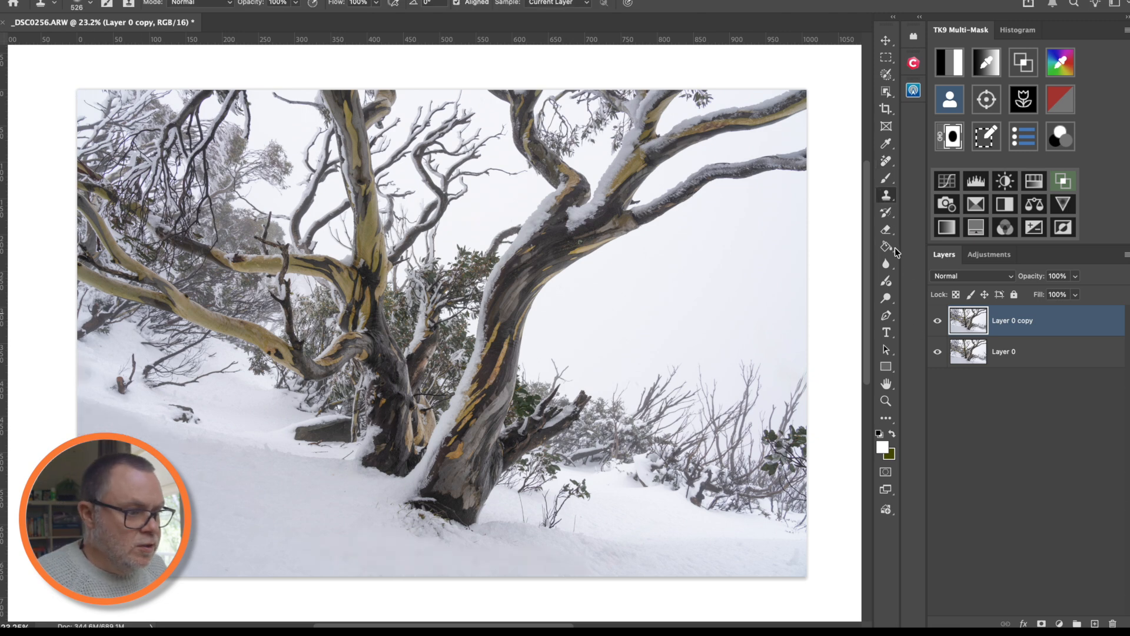
- Start a TK9 luminosity-mask session from the Move tool, adding the _TK_Modify and _TK_Mask groups
{"action": "left_click", "coordinate": [885, 40]}
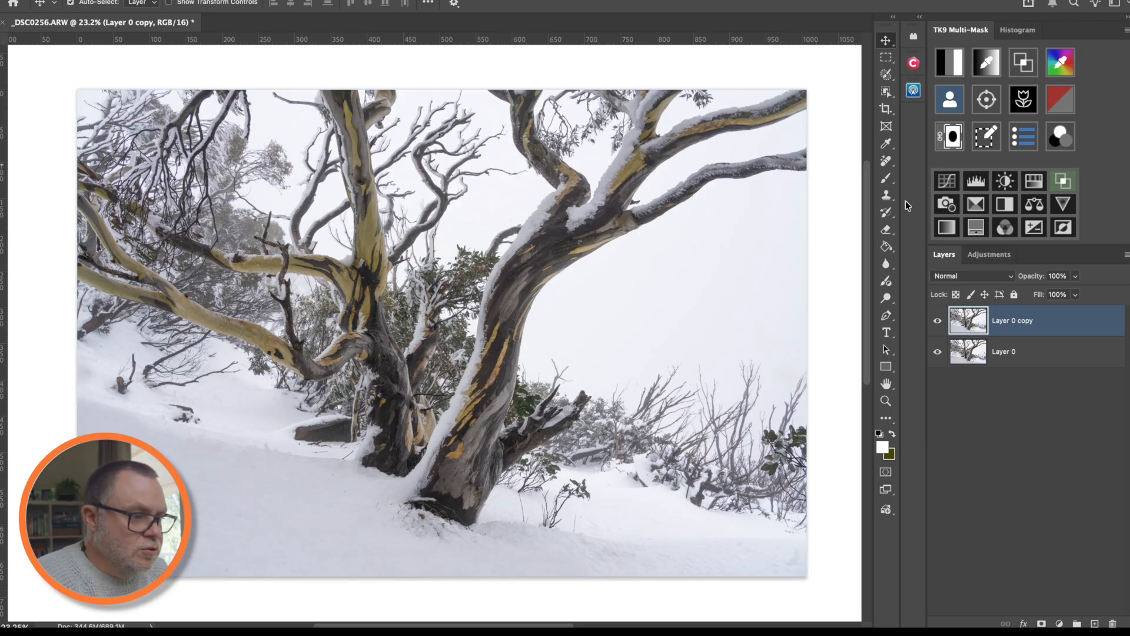
{"action": "left_click", "coordinate": [950, 62]}
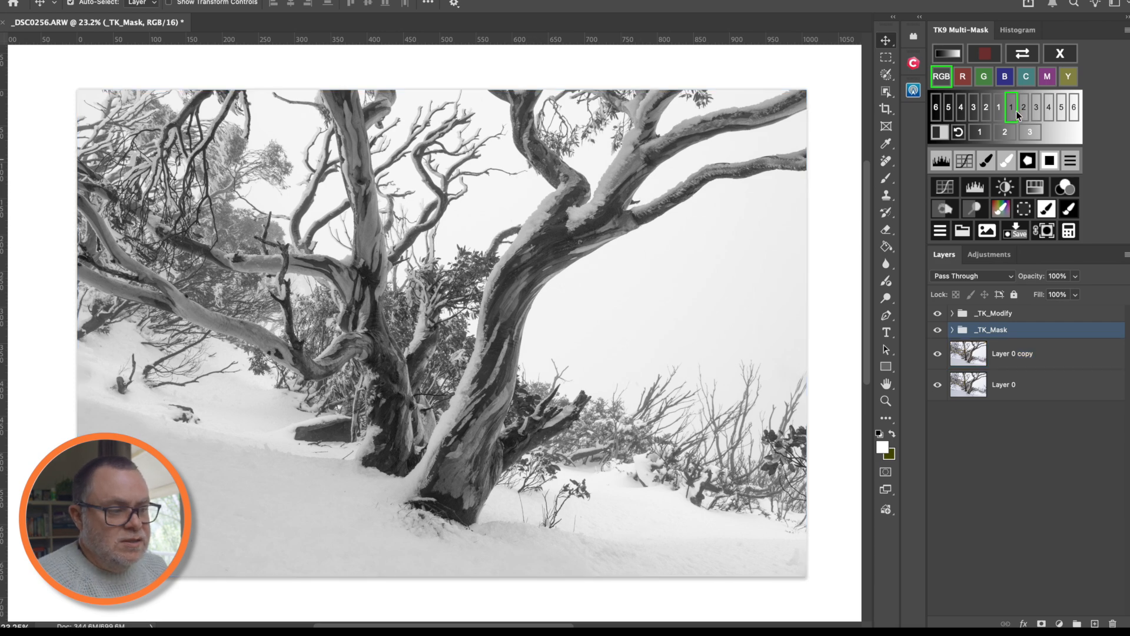
{"action": "left_click", "coordinate": [1053, 56]}
{"action": "left_click", "coordinate": [954, 65]}
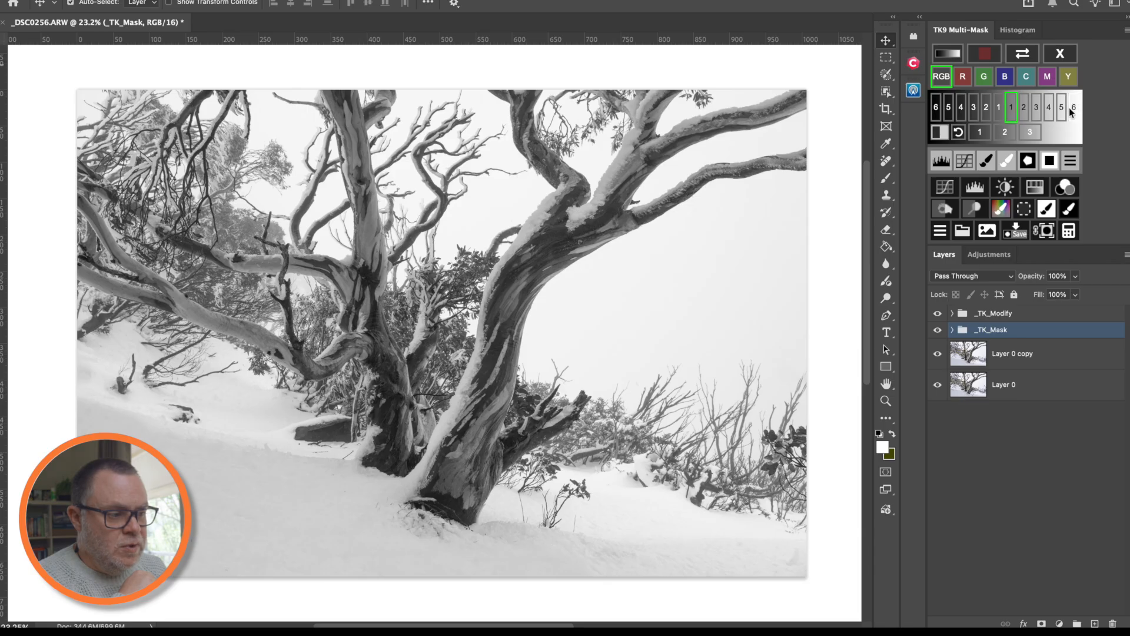
- Preview the Lights 2–6 and Darks 1 masks in turn, then choose Lights 3
{"action": "left_click", "coordinate": [1024, 112]}
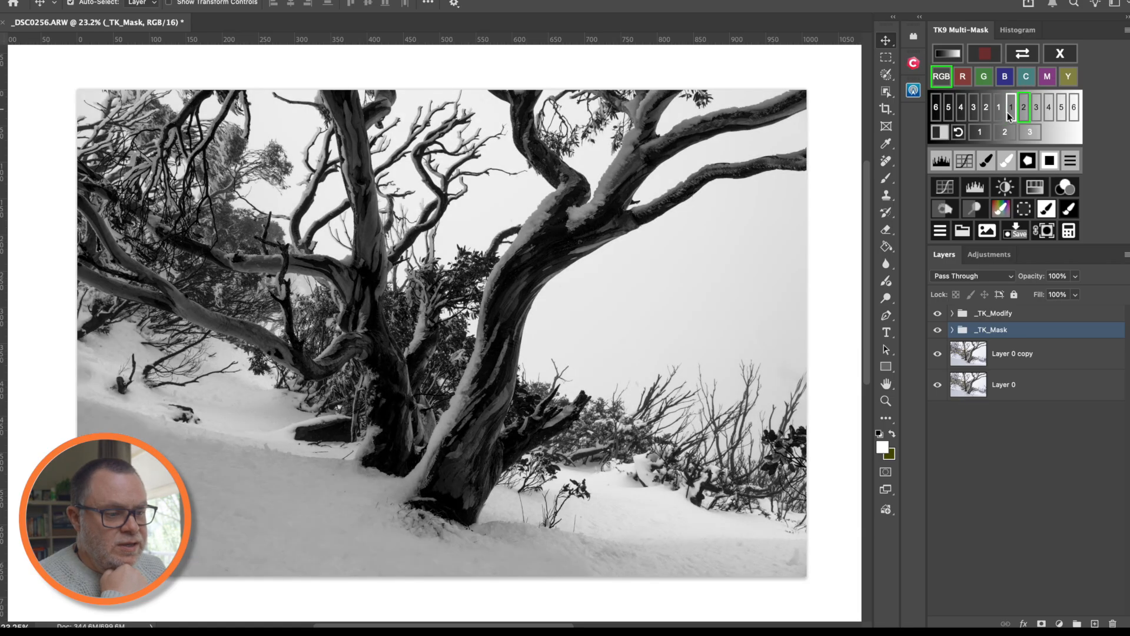
{"action": "left_click", "coordinate": [1036, 113]}
{"action": "left_click", "coordinate": [1048, 113]}
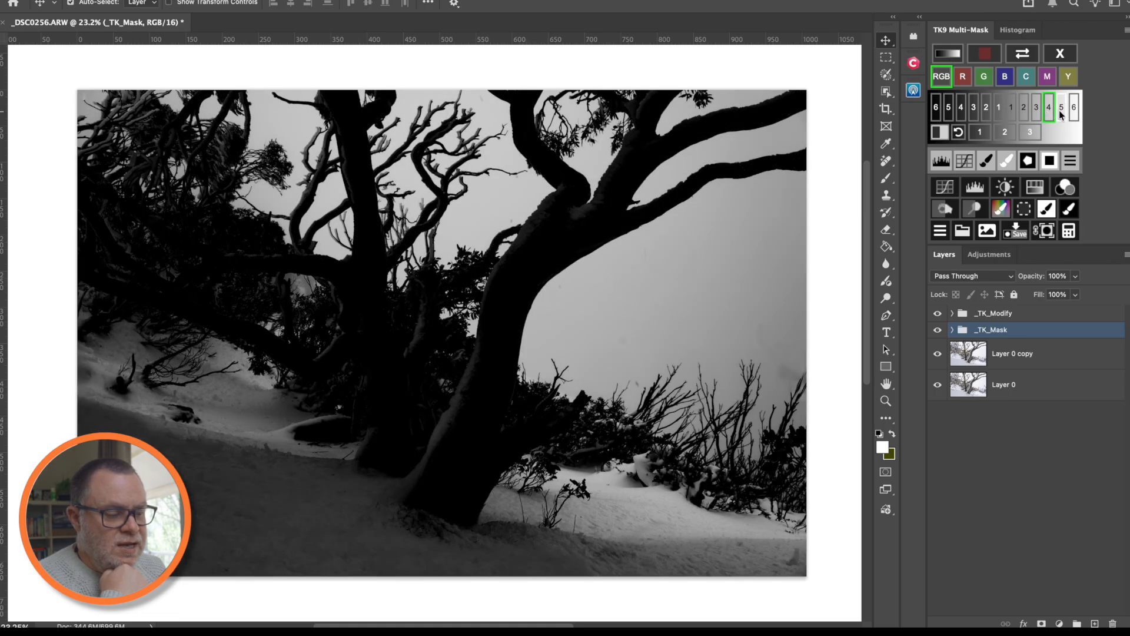
{"action": "left_click", "coordinate": [1062, 112]}
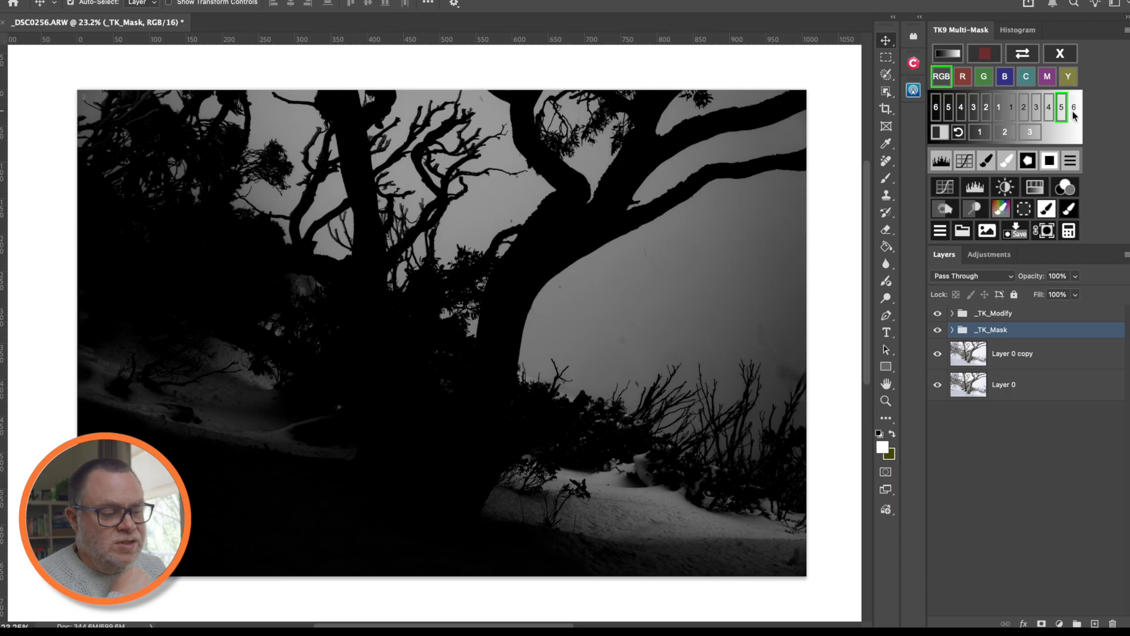
{"action": "left_click", "coordinate": [1073, 111]}
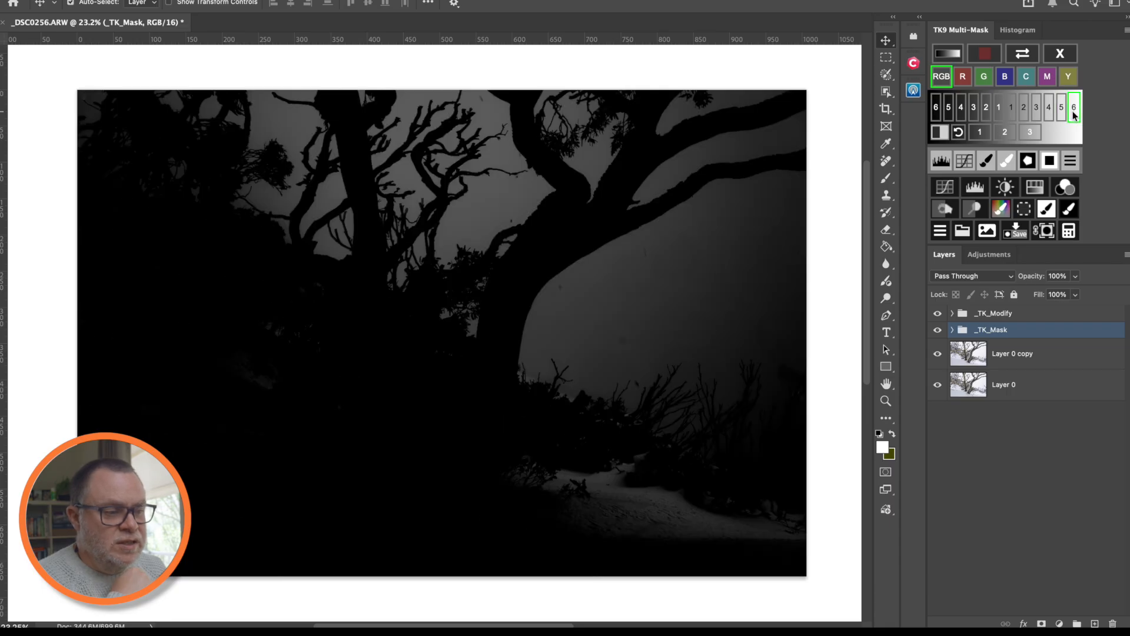
{"action": "left_click", "coordinate": [999, 118]}
{"action": "left_click", "coordinate": [1010, 119]}
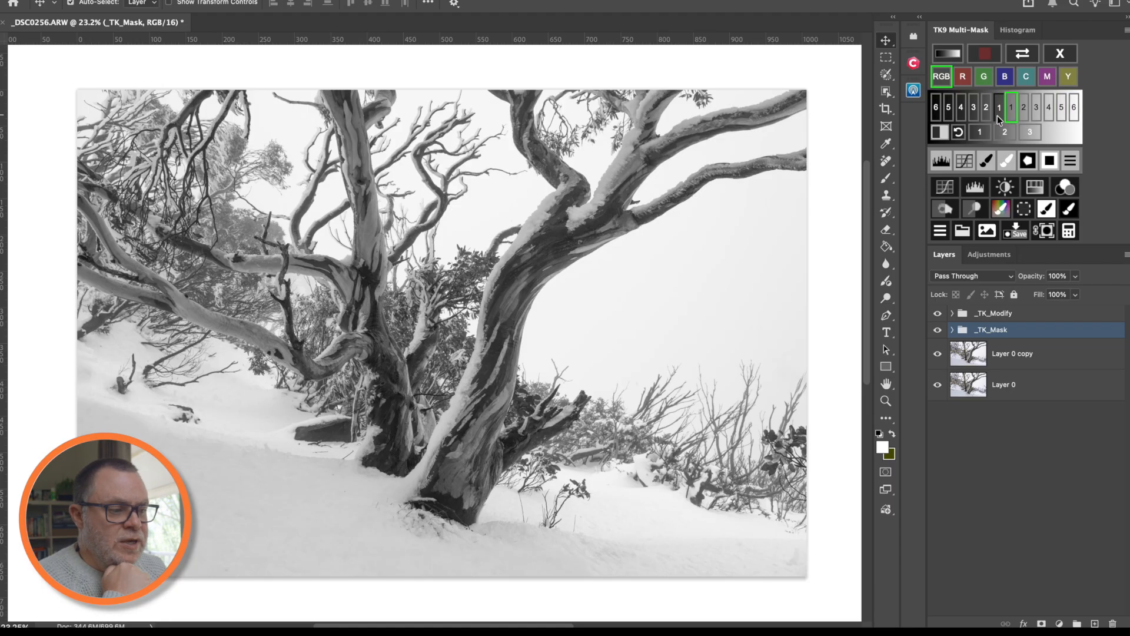
{"action": "left_click", "coordinate": [999, 117]}
{"action": "left_click", "coordinate": [1011, 118]}
{"action": "left_click", "coordinate": [1074, 115]}
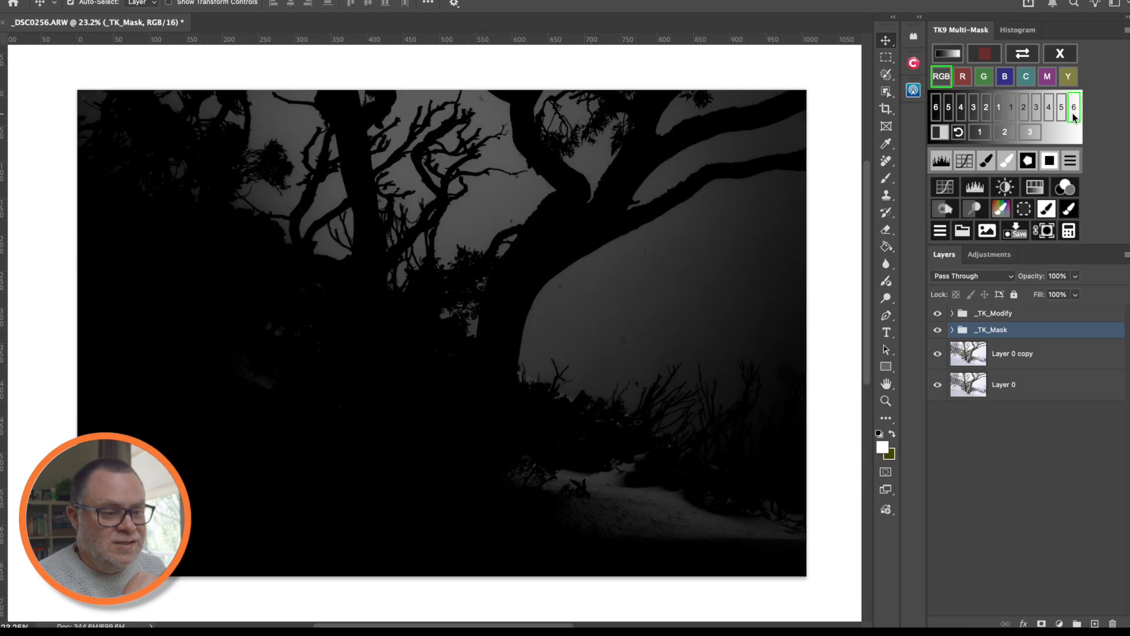
{"action": "left_click", "coordinate": [1011, 112]}
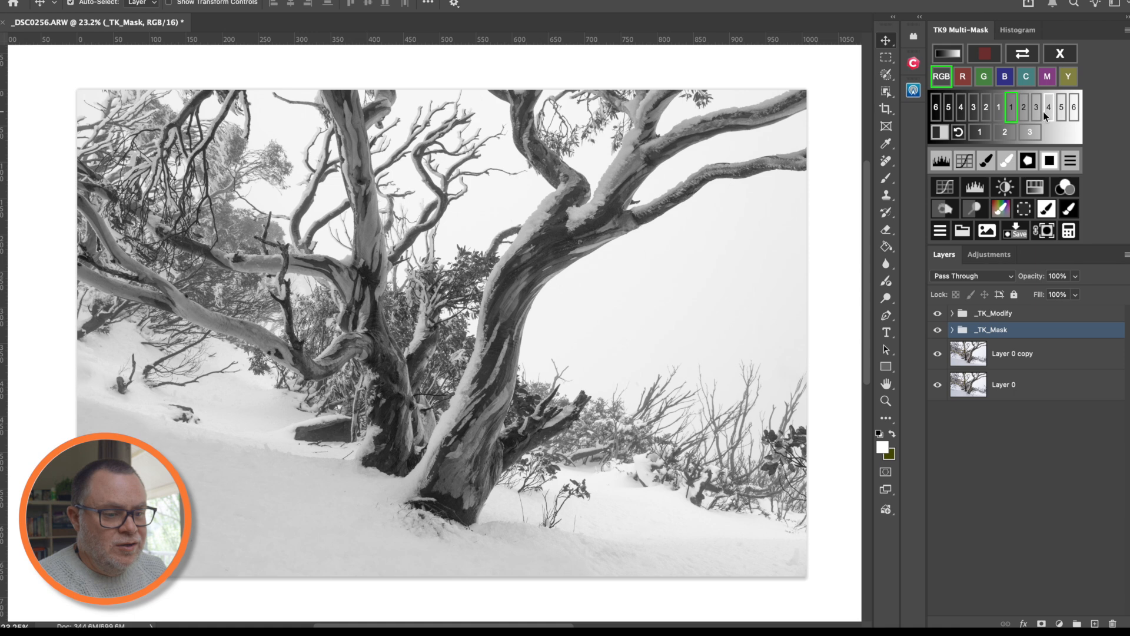
{"action": "left_click", "coordinate": [1037, 111]}
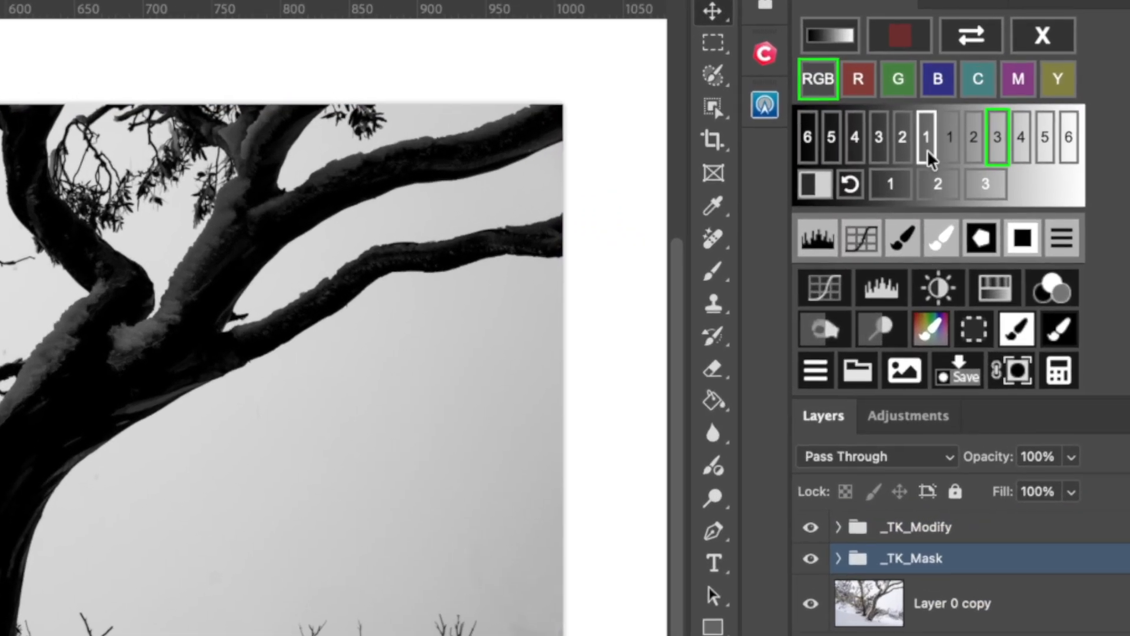
- Preview the Darks 1–4 and Midtones 3 masks, then discard that mask session
{"action": "left_click", "coordinate": [960, 136]}
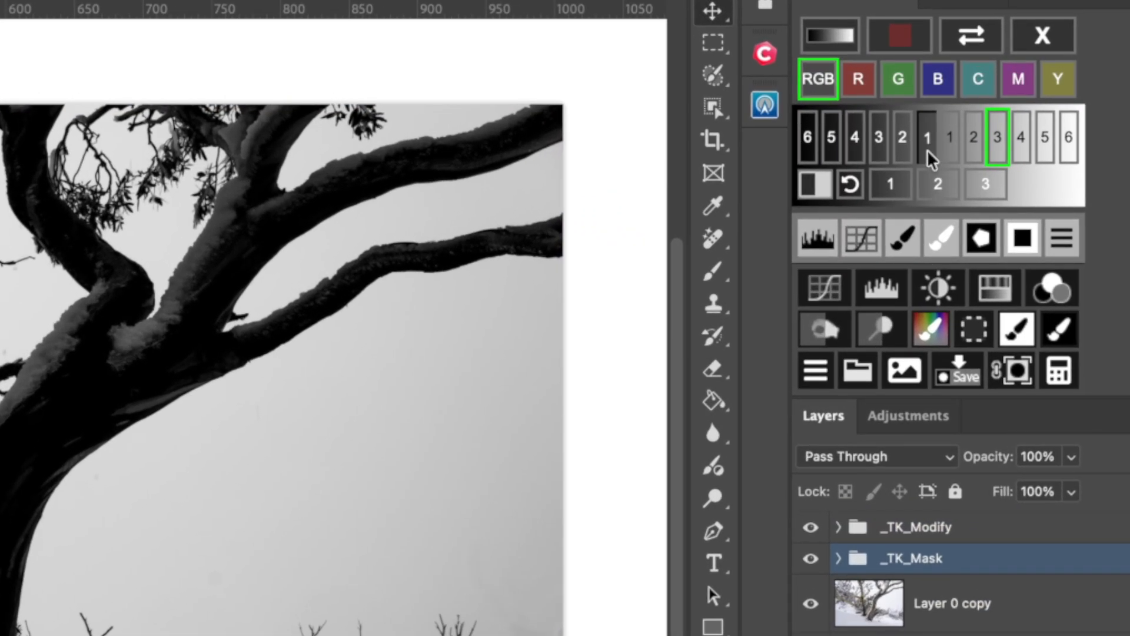
{"action": "left_click", "coordinate": [907, 158]}
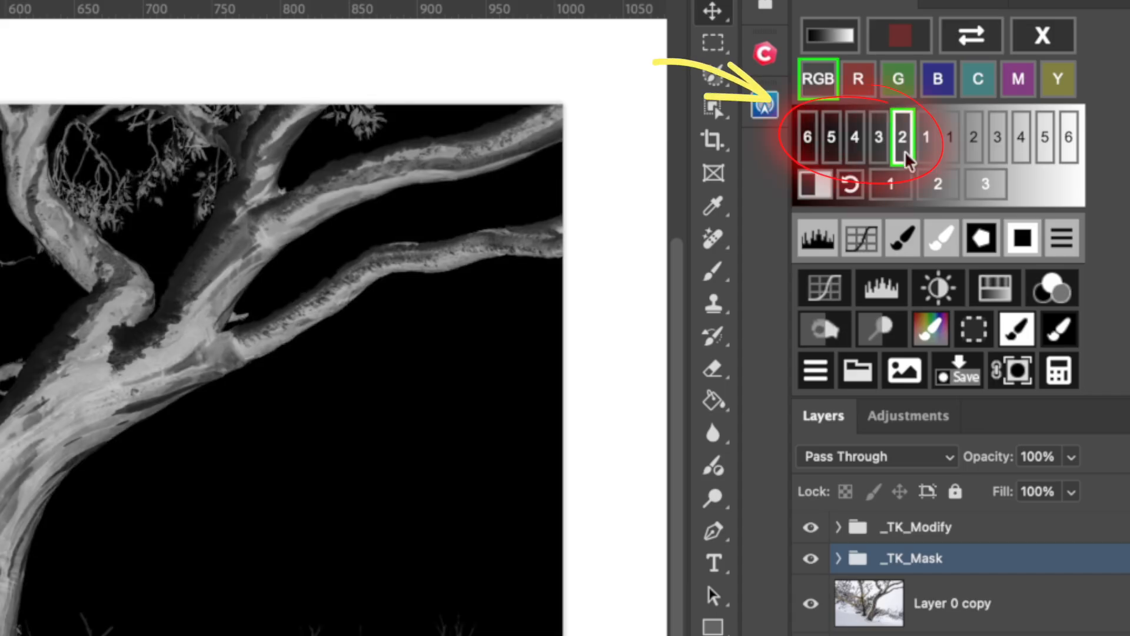
{"action": "left_click", "coordinate": [879, 154]}
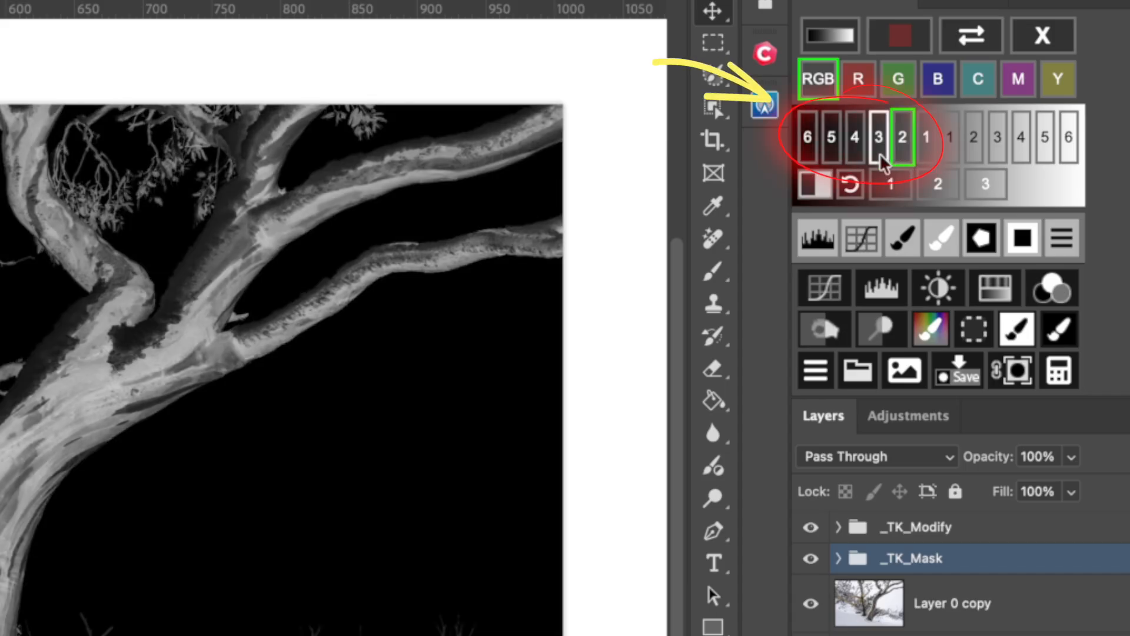
{"action": "left_click", "coordinate": [857, 157]}
{"action": "left_click", "coordinate": [879, 154]}
{"action": "left_click", "coordinate": [902, 152]}
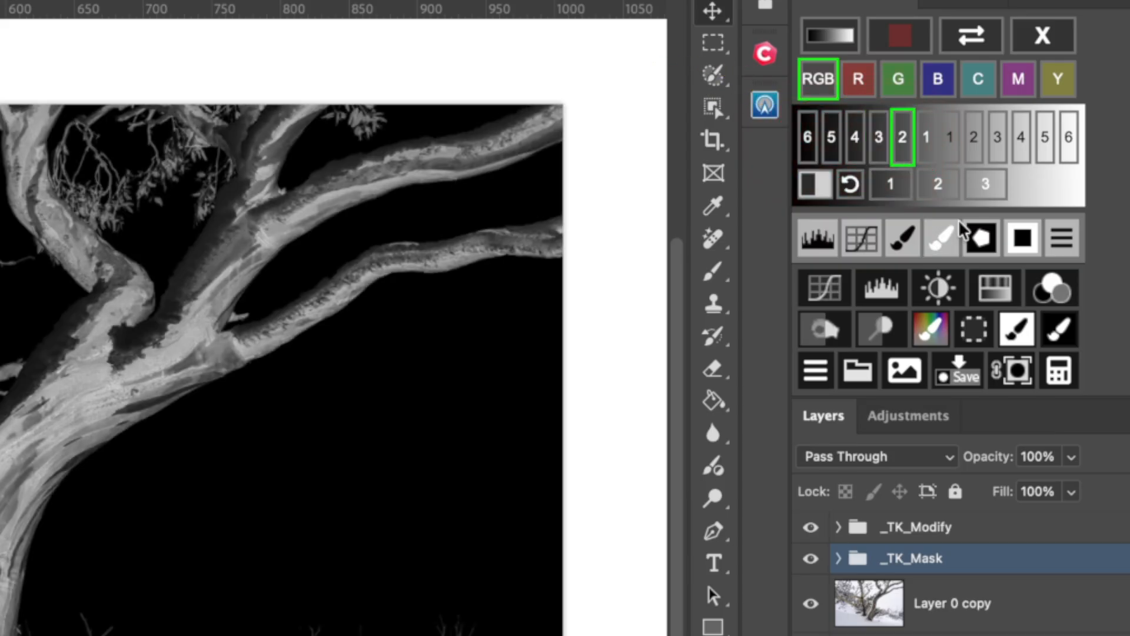
{"action": "left_click", "coordinate": [988, 185]}
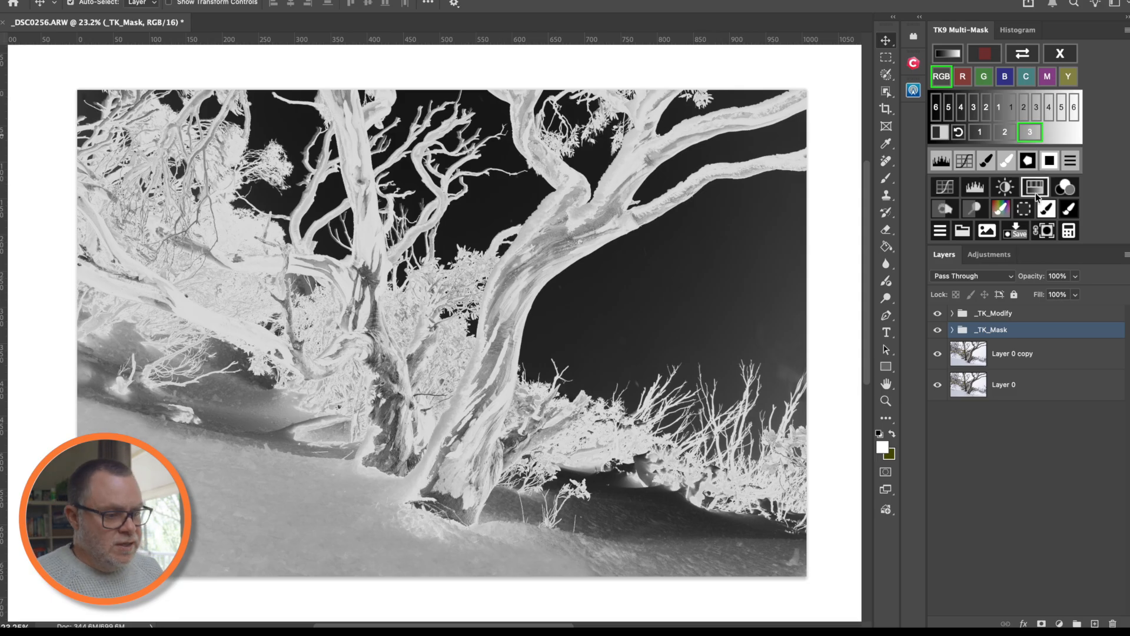
{"action": "left_click", "coordinate": [999, 107]}
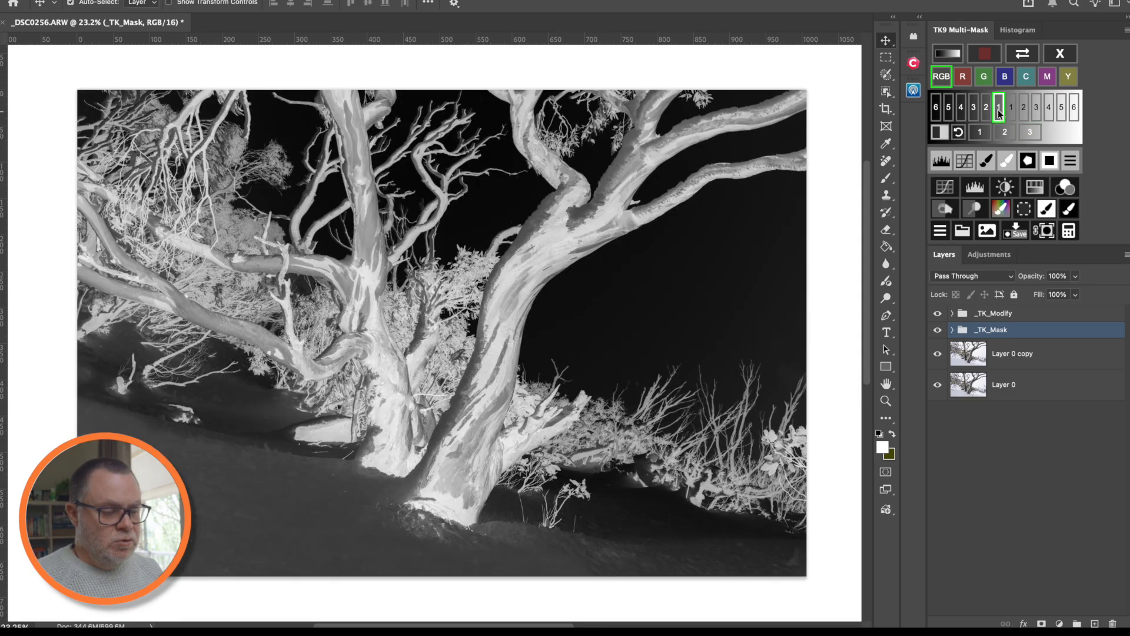
{"action": "left_click", "coordinate": [1066, 57]}
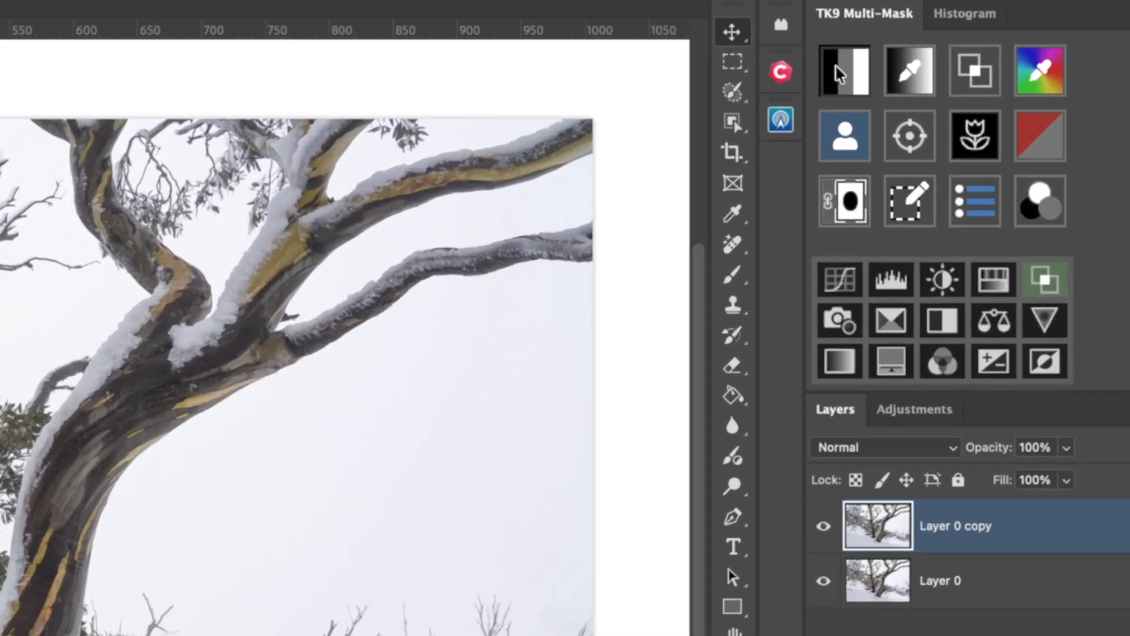
- Build a Darks 2 luminosity mask and add a Curves layer masked by it
{"action": "left_click", "coordinate": [841, 74]}
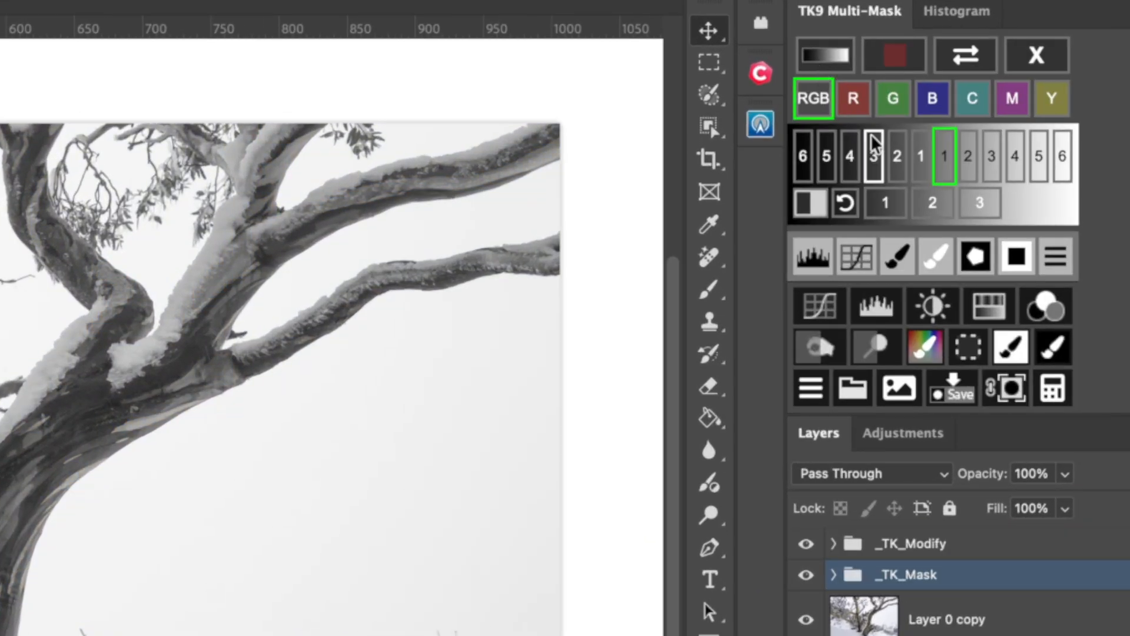
{"action": "left_click", "coordinate": [909, 155]}
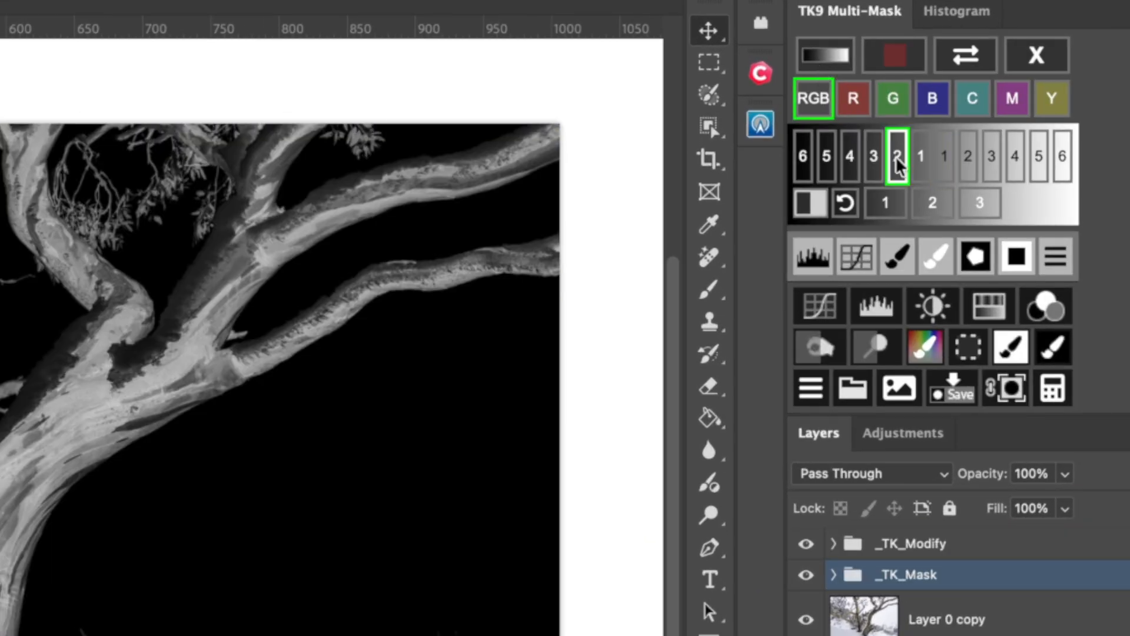
{"action": "left_click", "coordinate": [827, 315]}
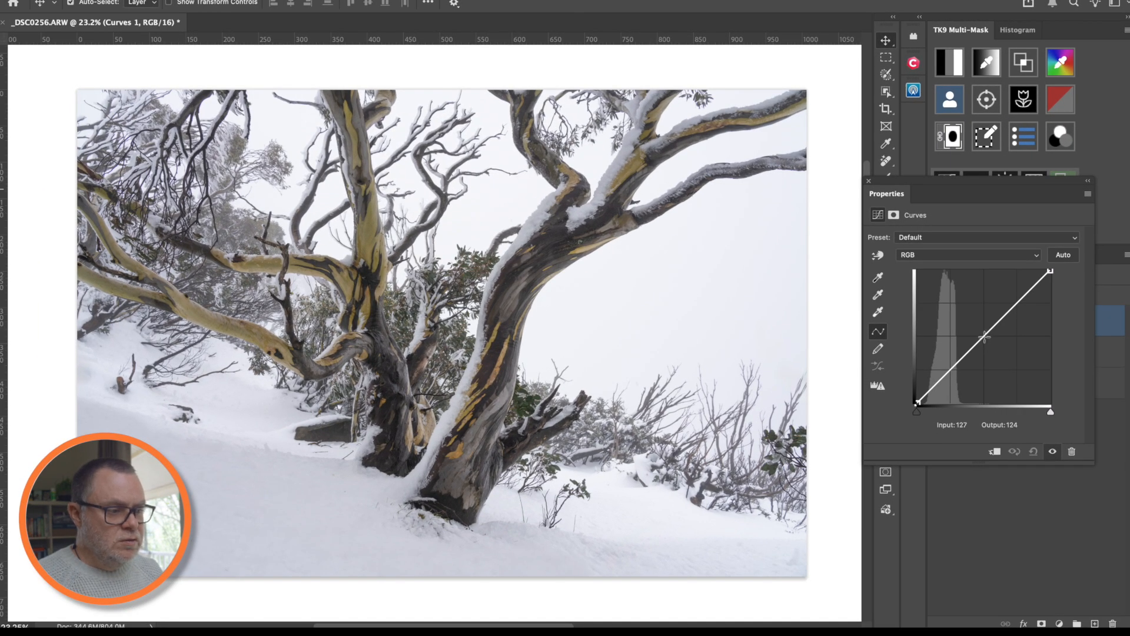
- Inspect the Curves 1 mask, then raise the curve point from 118 to 147
{"action": "left_click_drag", "start_coordinate": [957, 183], "coordinate": [952, 256]}
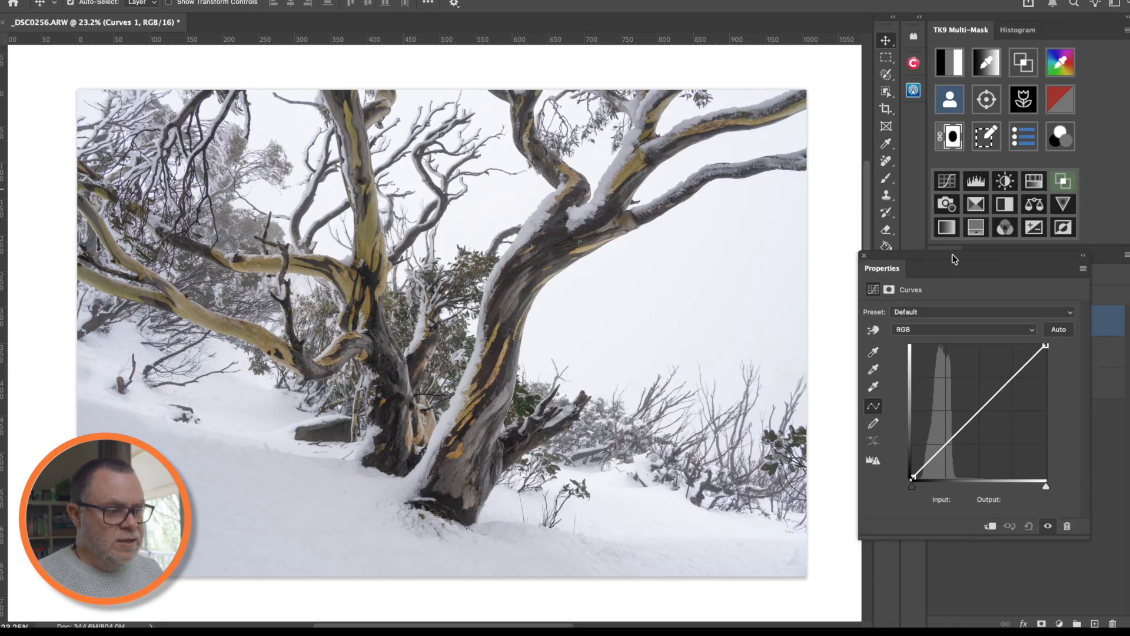
{"action": "left_click", "coordinate": [865, 254]}
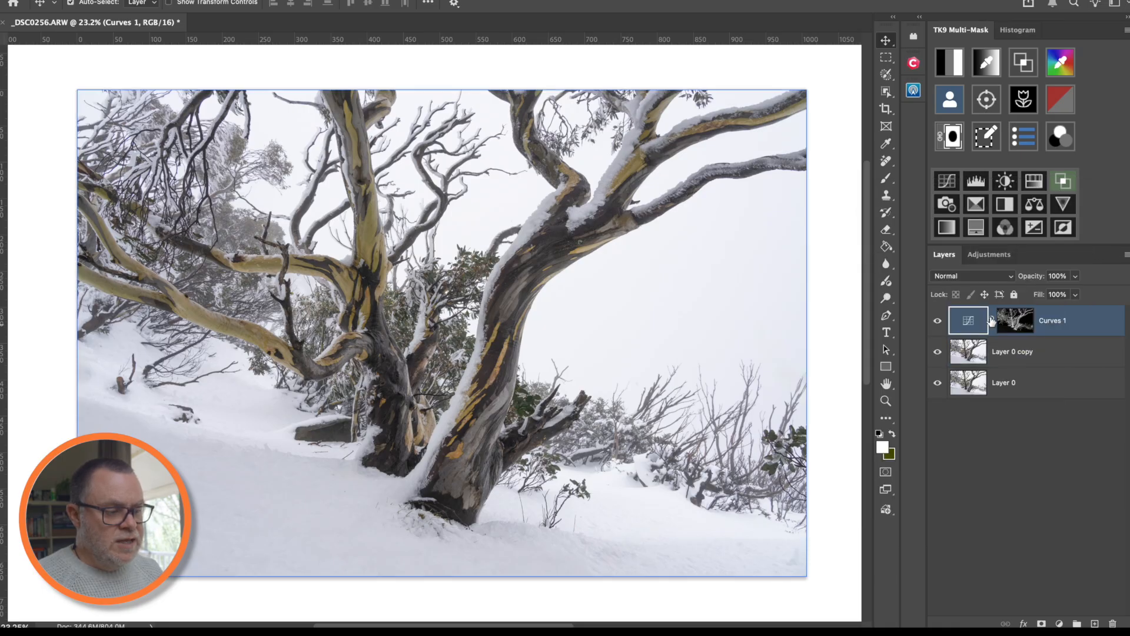
{"action": "left_click", "coordinate": [1017, 325]}
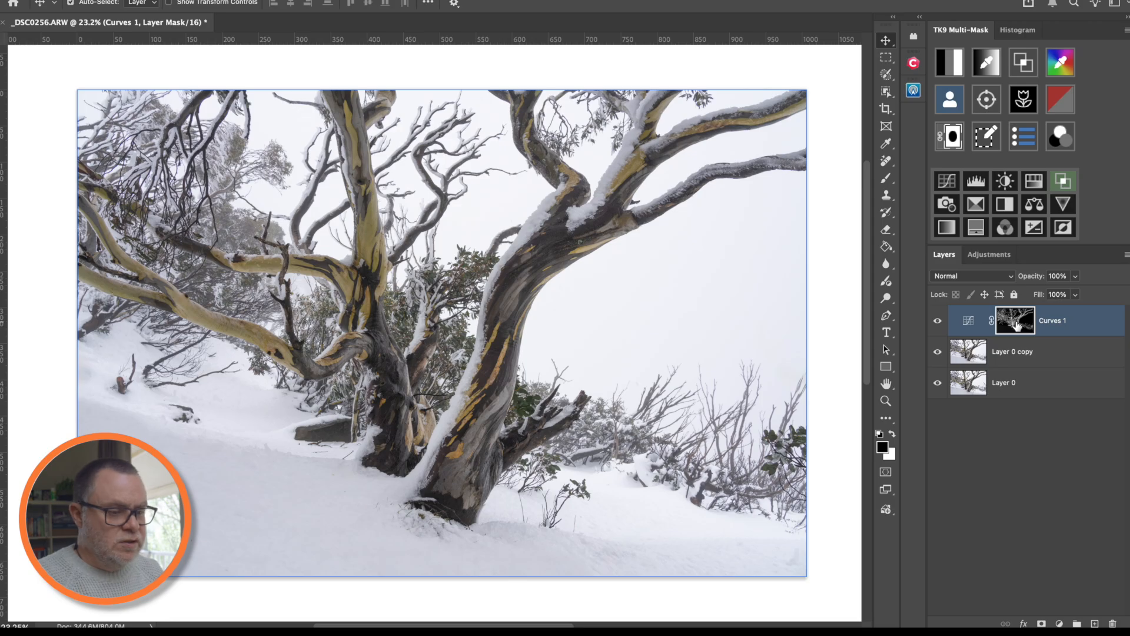
{"action": "left_click", "coordinate": [1016, 326], "text": "alt"}
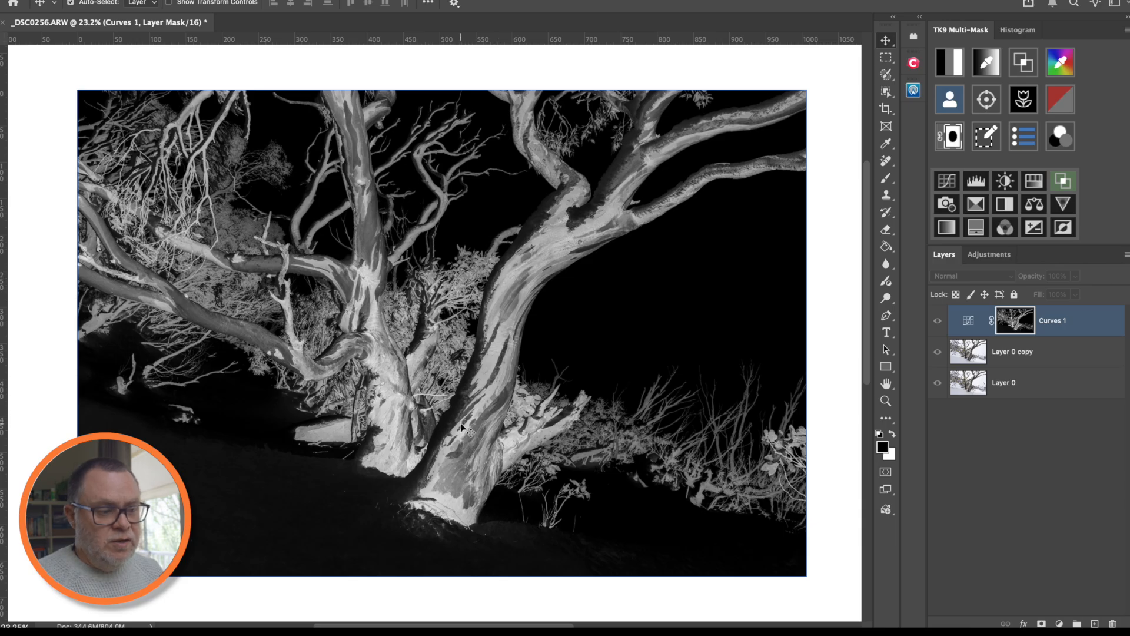
{"action": "left_click", "coordinate": [968, 320]}
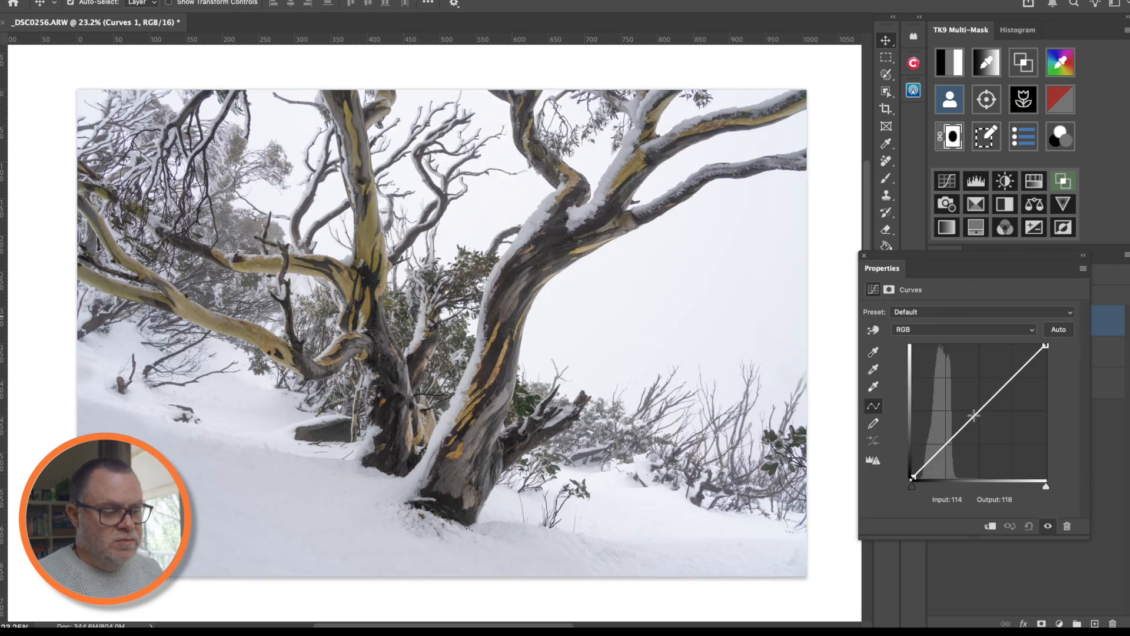
{"action": "left_click_drag", "start_coordinate": [979, 411], "coordinate": [974, 401]}
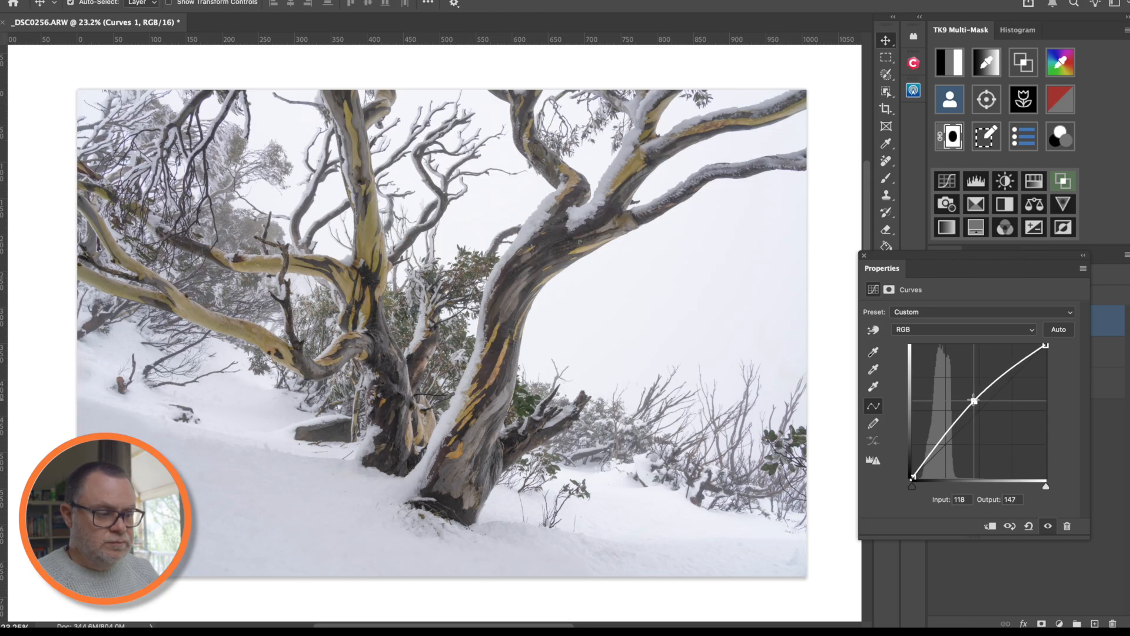
- Toggle Curves 1 off and on to compare, leave it on, and start a new luminosity mask
{"action": "left_click", "coordinate": [1048, 529]}
{"action": "left_click", "coordinate": [1049, 528]}
{"action": "left_click", "coordinate": [1048, 529]}
{"action": "left_click", "coordinate": [1049, 529]}
{"action": "left_click", "coordinate": [1049, 528]}
{"action": "left_click", "coordinate": [1048, 529]}
{"action": "left_click", "coordinate": [1048, 529]}
{"action": "left_click", "coordinate": [1049, 528]}
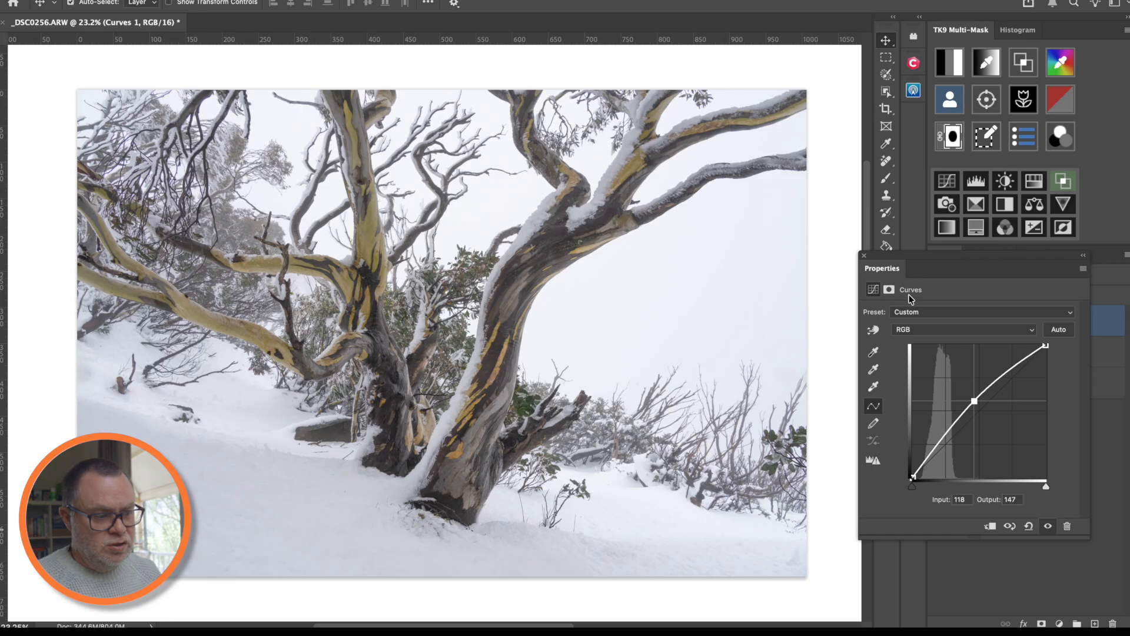
{"action": "left_click", "coordinate": [1048, 529]}
{"action": "left_click", "coordinate": [1049, 529]}
{"action": "left_click", "coordinate": [1049, 528]}
{"action": "left_click", "coordinate": [1049, 528]}
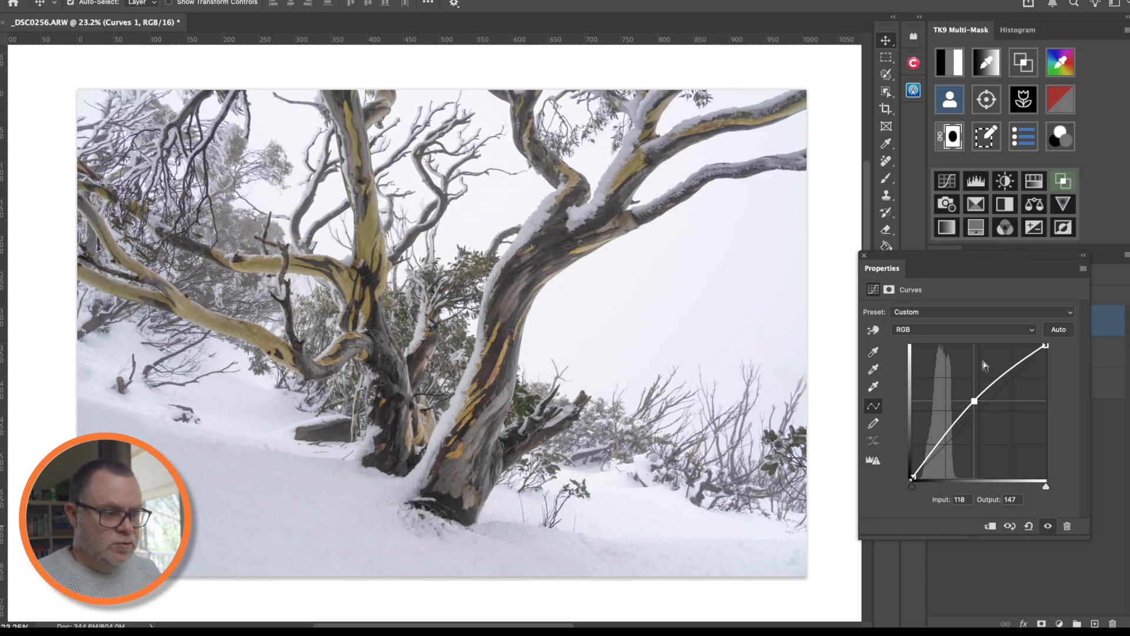
{"action": "left_click", "coordinate": [866, 259]}
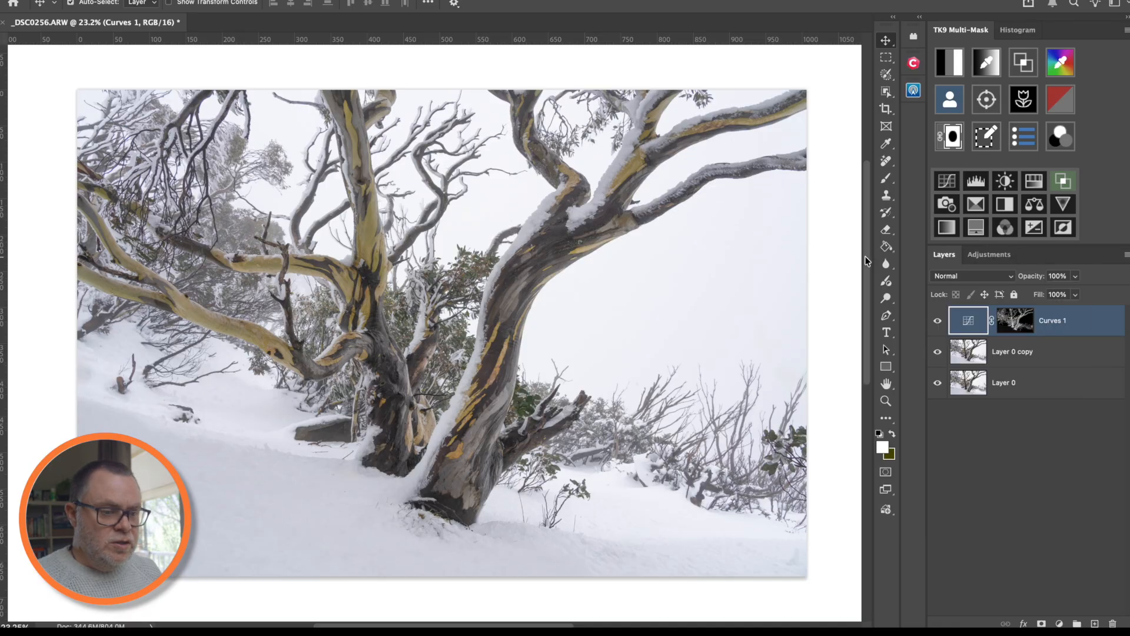
{"action": "left_click", "coordinate": [948, 55]}
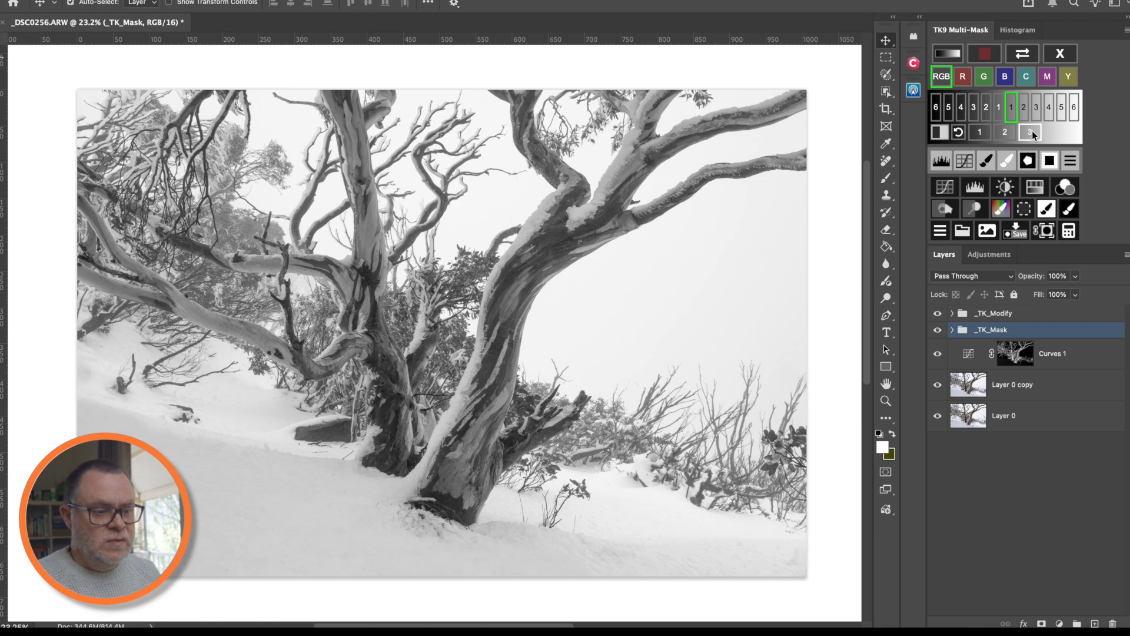
- Add a Levels layer through the level-3 mask that excludes the sky, with inputs 10, 0.86 and 230
{"action": "left_click", "coordinate": [1031, 132]}
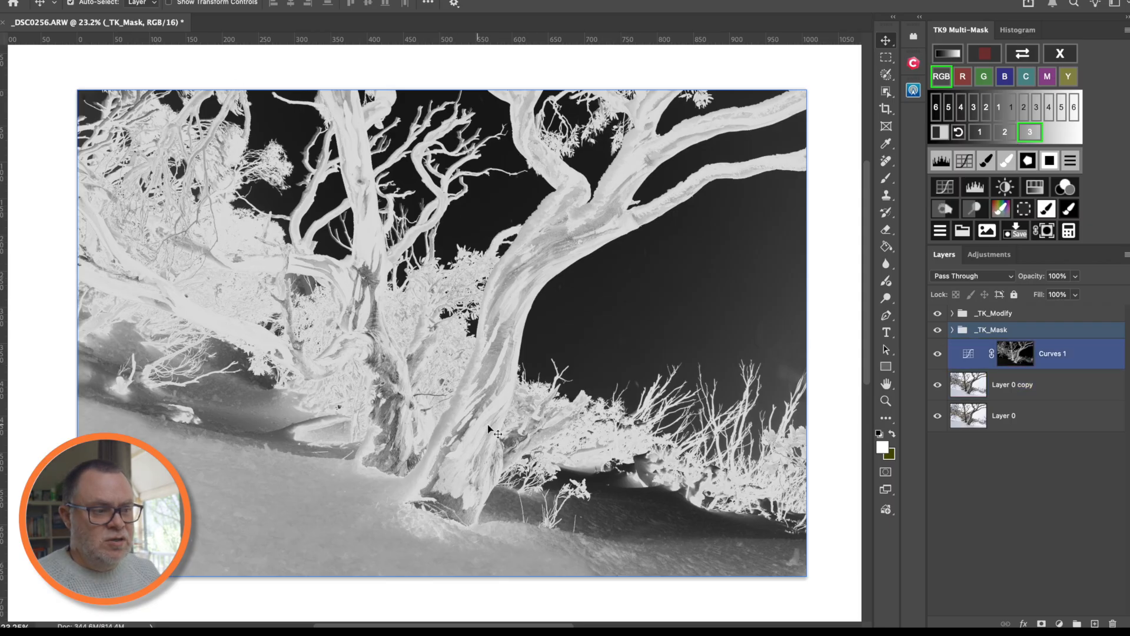
{"action": "left_click", "coordinate": [1060, 53]}
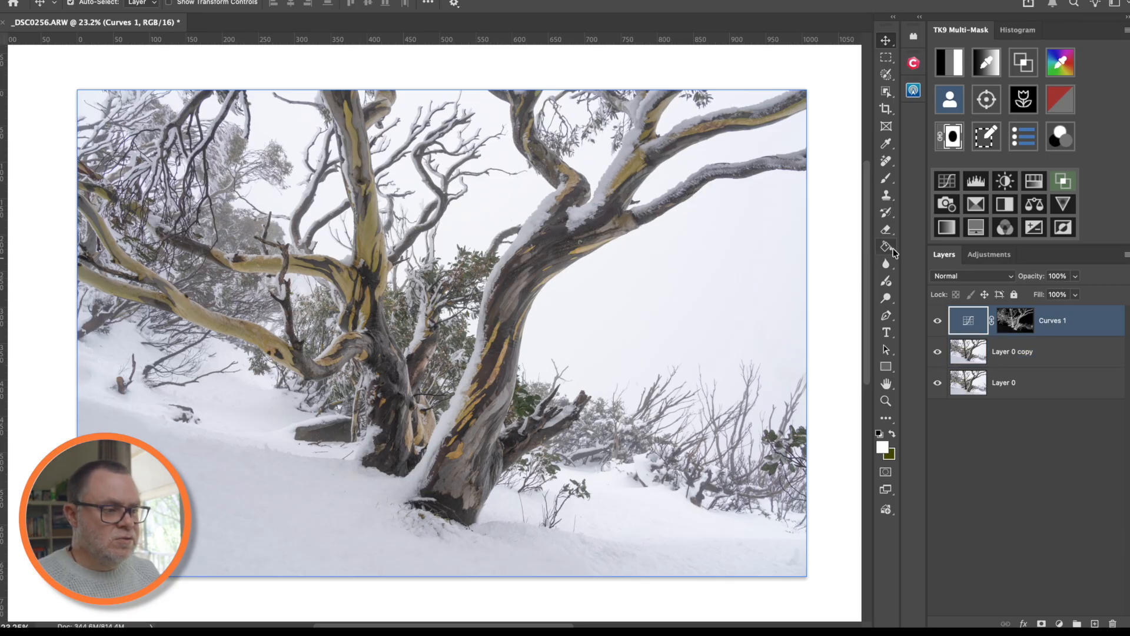
{"action": "left_click", "coordinate": [949, 62]}
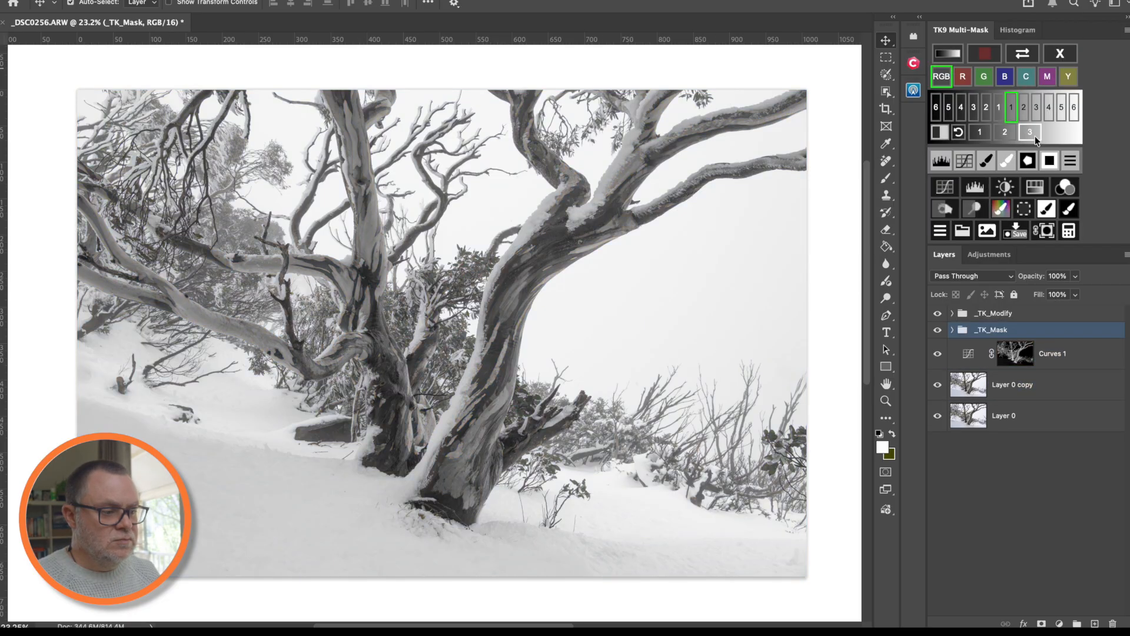
{"action": "left_click", "coordinate": [1033, 135]}
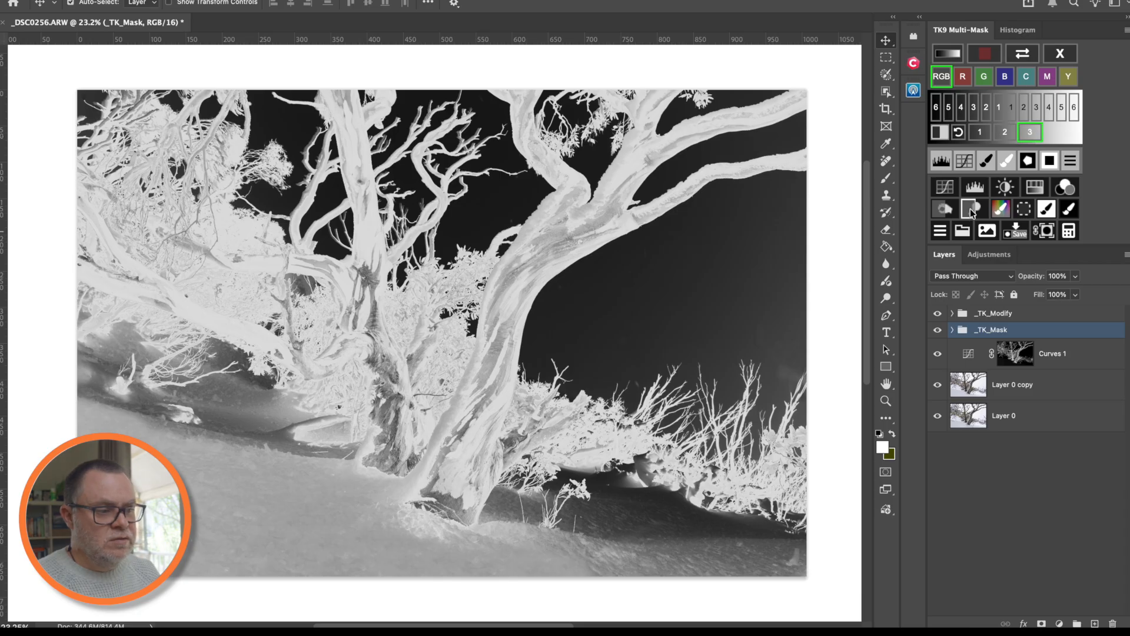
{"action": "left_click", "coordinate": [976, 187]}
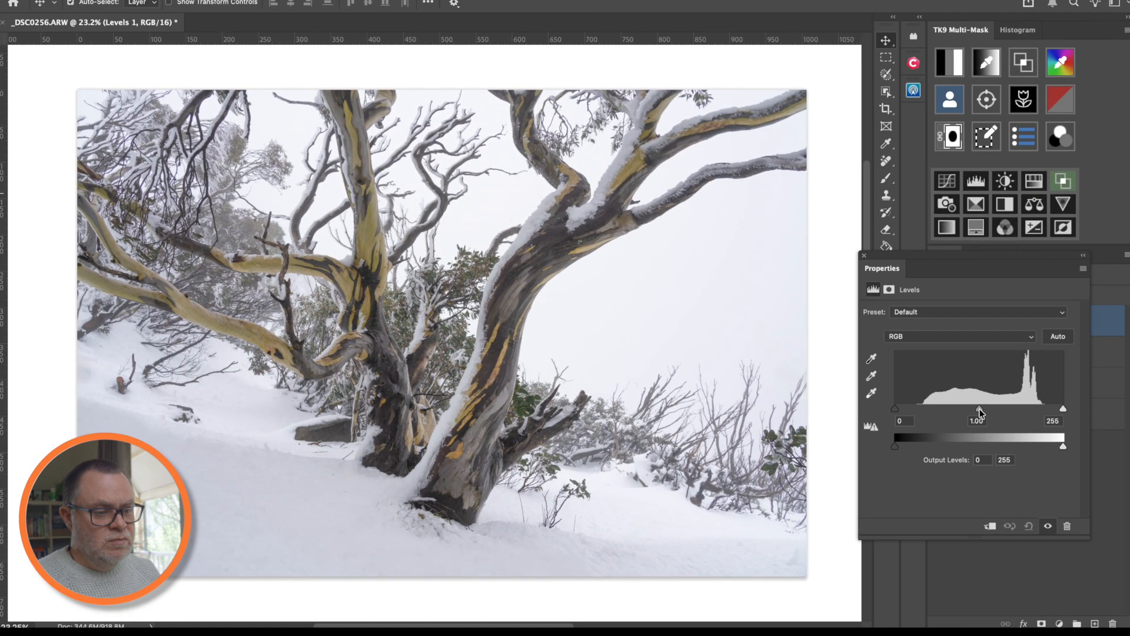
{"action": "left_click_drag", "start_coordinate": [980, 412], "coordinate": [983, 412]}
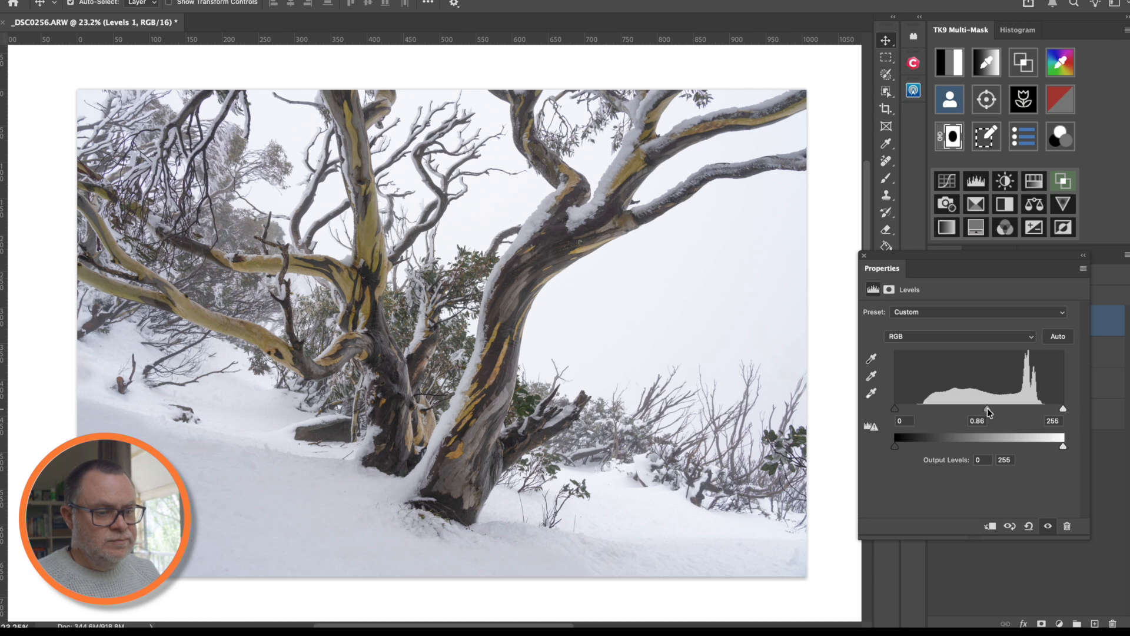
{"action": "left_click_drag", "start_coordinate": [991, 410], "coordinate": [987, 409]}
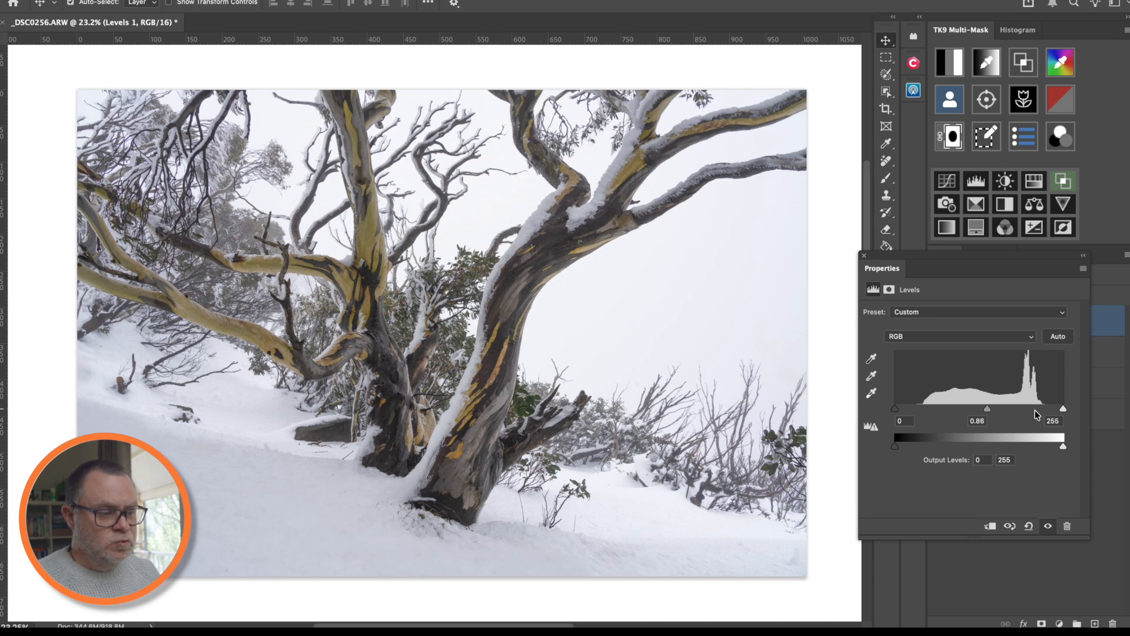
{"action": "left_click_drag", "start_coordinate": [1063, 411], "coordinate": [1046, 408]}
{"action": "left_click_drag", "start_coordinate": [894, 408], "coordinate": [904, 412]}
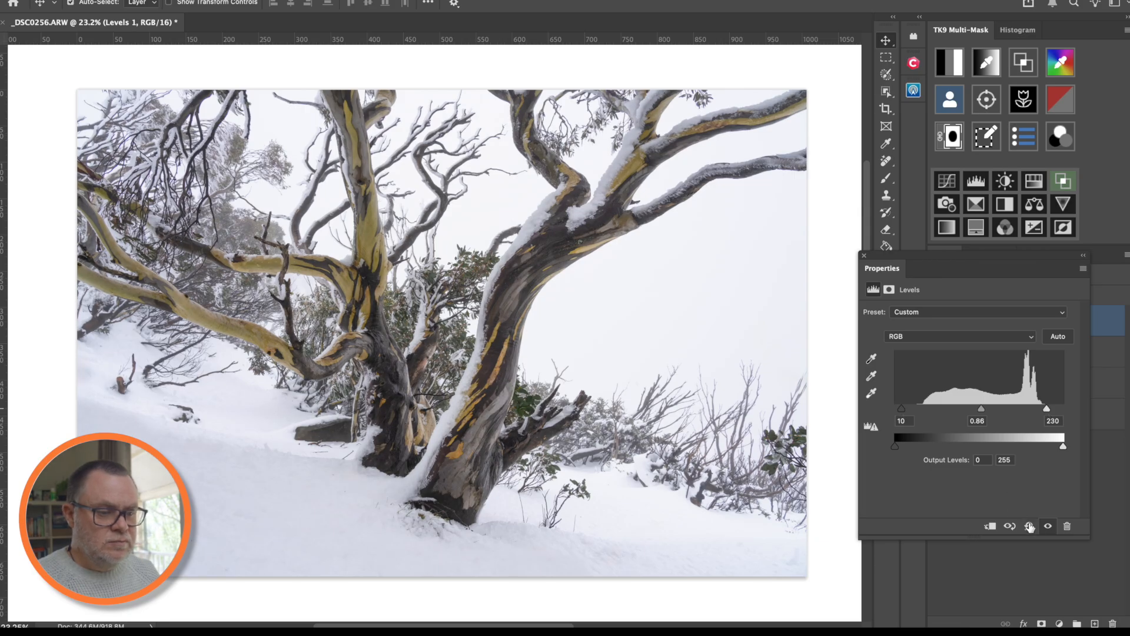
- Toggle Levels 1 off and on to compare, leaving it on, and close its settings
{"action": "left_click", "coordinate": [1048, 526]}
{"action": "left_click", "coordinate": [1048, 525]}
{"action": "left_click", "coordinate": [1048, 526]}
{"action": "left_click", "coordinate": [1047, 526]}
{"action": "left_click", "coordinate": [1048, 526]}
{"action": "left_click", "coordinate": [1048, 526]}
{"action": "left_click", "coordinate": [1048, 526]}
{"action": "left_click", "coordinate": [1048, 525]}
{"action": "left_click", "coordinate": [1048, 526]}
{"action": "left_click", "coordinate": [1048, 526]}
{"action": "left_click", "coordinate": [1048, 525]}
{"action": "left_click", "coordinate": [1048, 526]}
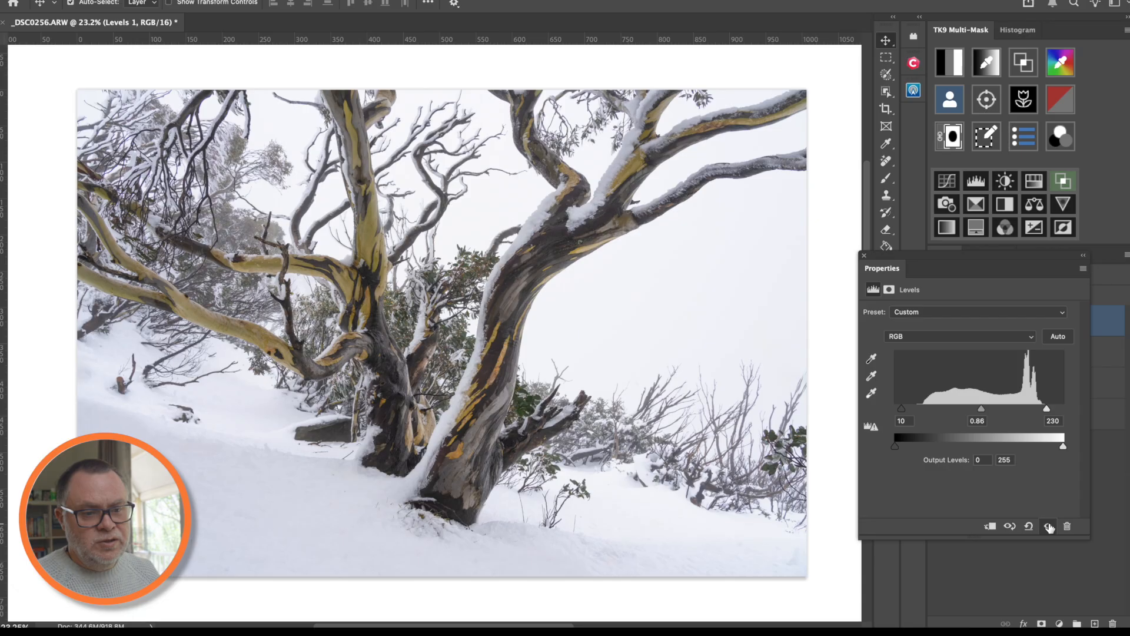
{"action": "left_click", "coordinate": [1048, 526]}
{"action": "left_click", "coordinate": [1048, 526]}
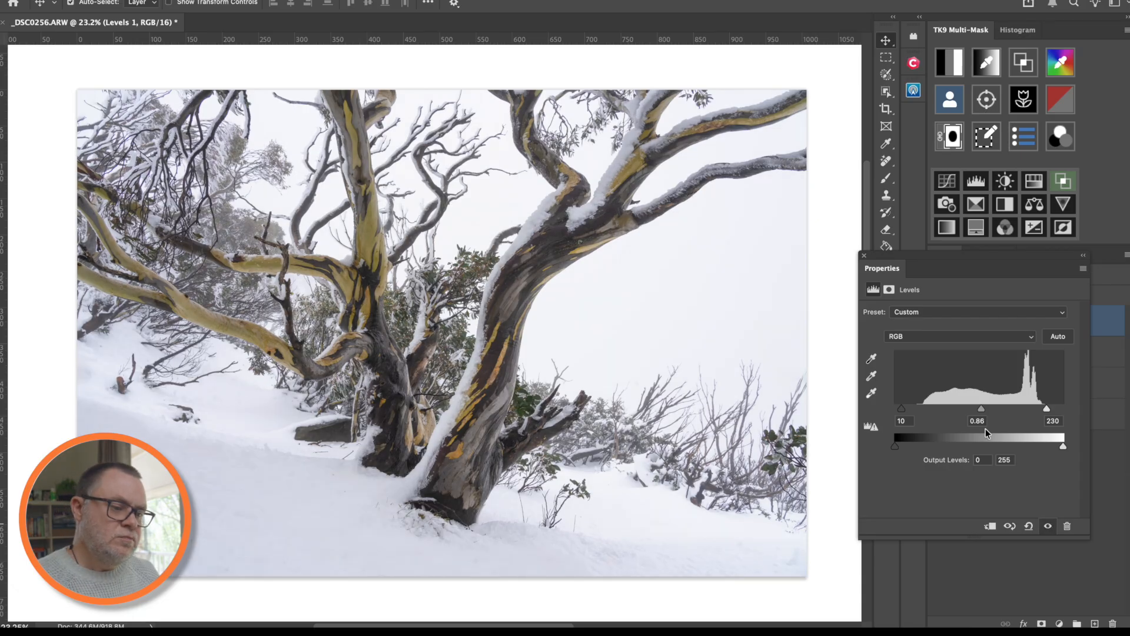
{"action": "left_click", "coordinate": [864, 255]}
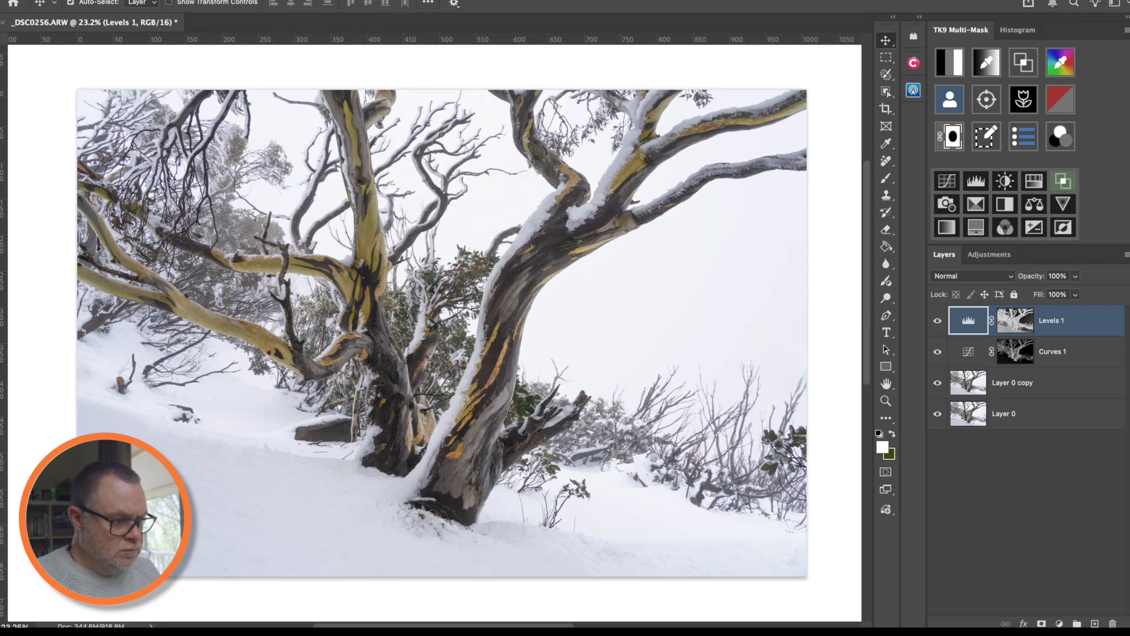
- Add a Hue/Saturation layer and shift the Yellows hue to -2
{"action": "left_click", "coordinate": [1059, 623]}
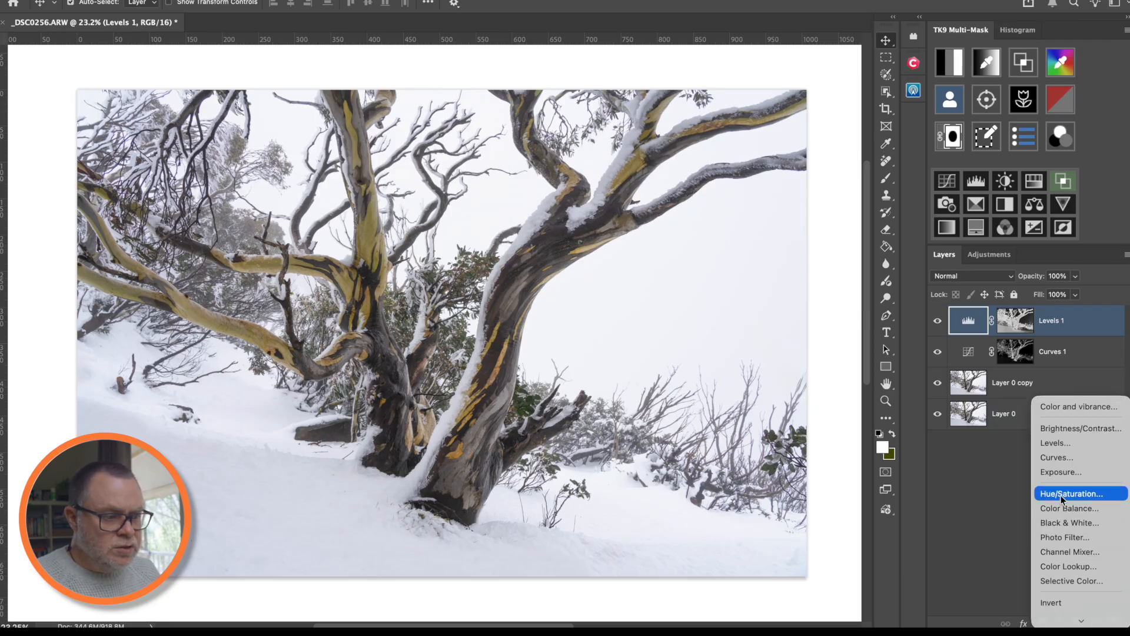
{"action": "left_click", "coordinate": [1063, 499]}
{"action": "left_click", "coordinate": [913, 337]}
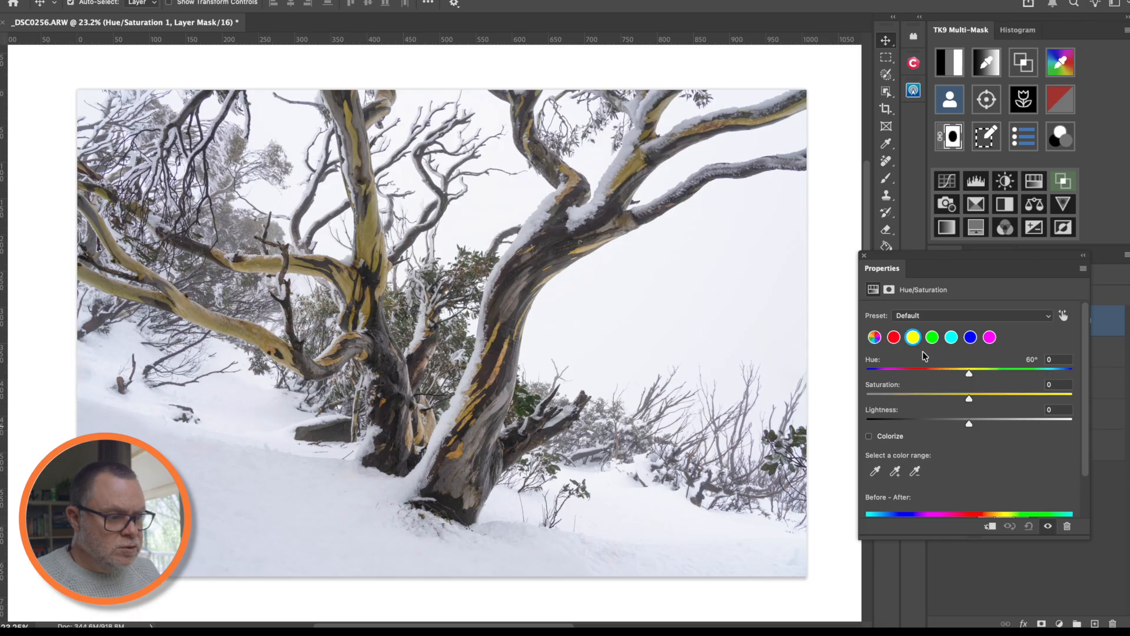
{"action": "left_click_drag", "start_coordinate": [970, 375], "coordinate": [967, 375]}
- Zoom in on the yellow bark and compare the image with and without Hue/Saturation
{"action": "left_click", "coordinate": [399, 353], "text": "super"}
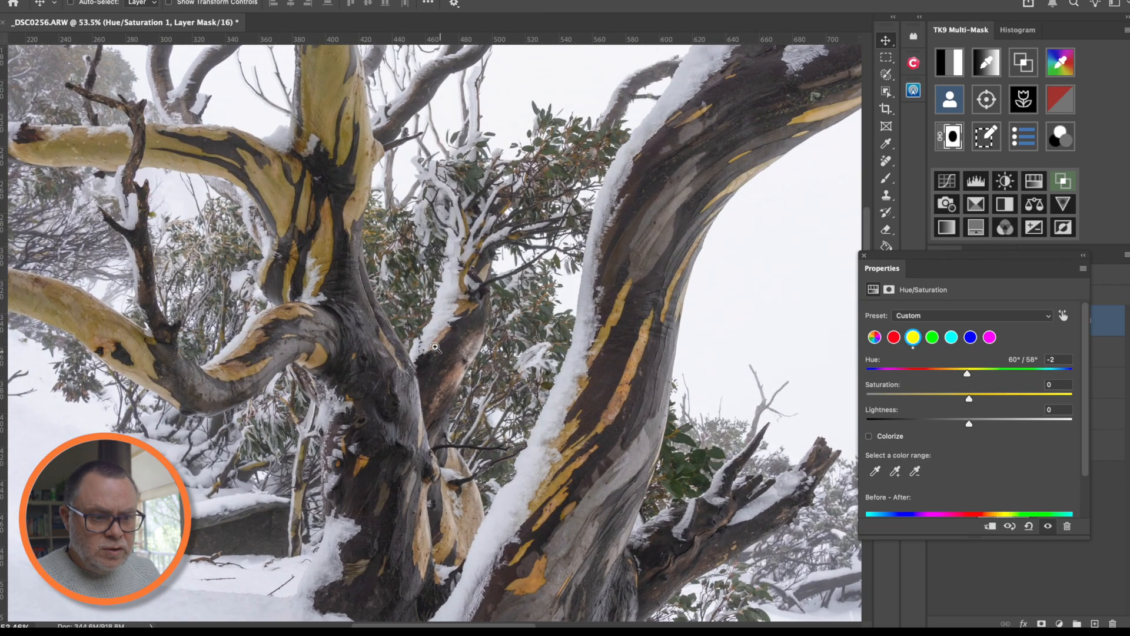
{"action": "left_click_drag", "start_coordinate": [392, 295], "coordinate": [489, 417]}
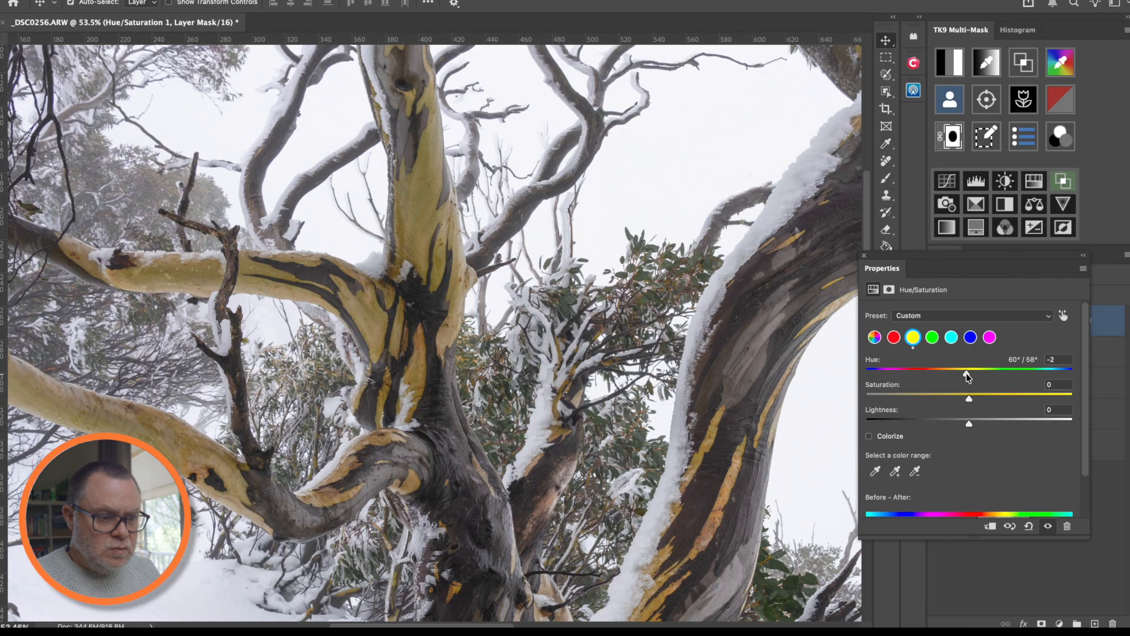
{"action": "left_click", "coordinate": [1048, 529]}
{"action": "left_click", "coordinate": [1048, 529]}
{"action": "left_click", "coordinate": [1048, 528]}
{"action": "left_click", "coordinate": [1048, 528]}
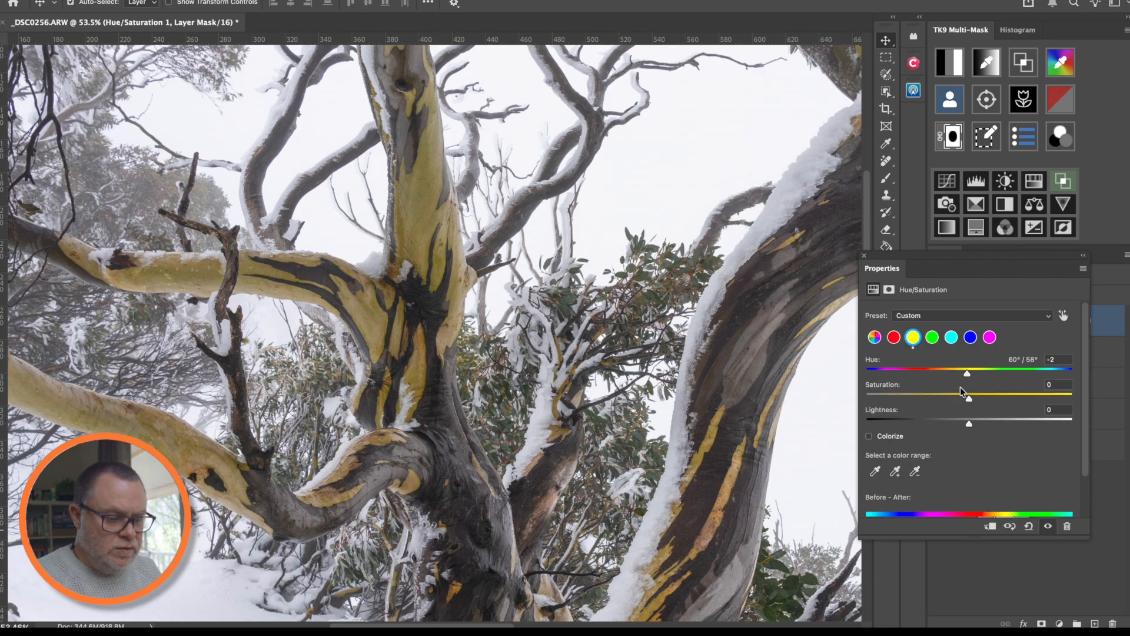
{"action": "key", "text": "ctrl+0"}
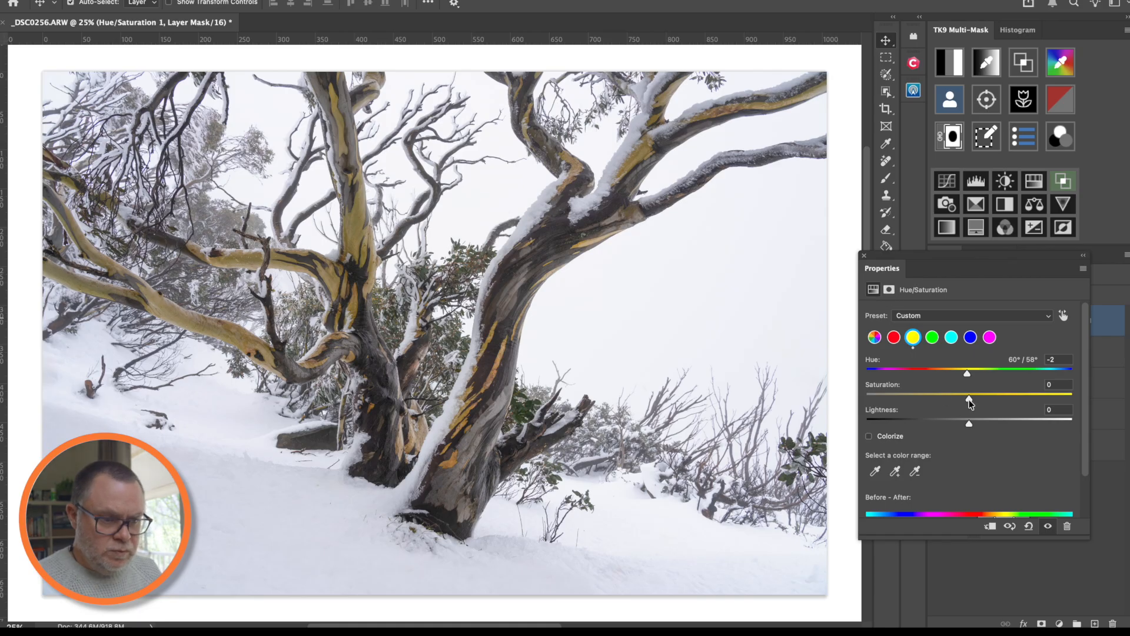
- Raise the Yellows saturation to +6 and close the Hue/Saturation settings
{"action": "left_click_drag", "start_coordinate": [976, 398], "coordinate": [978, 398]}
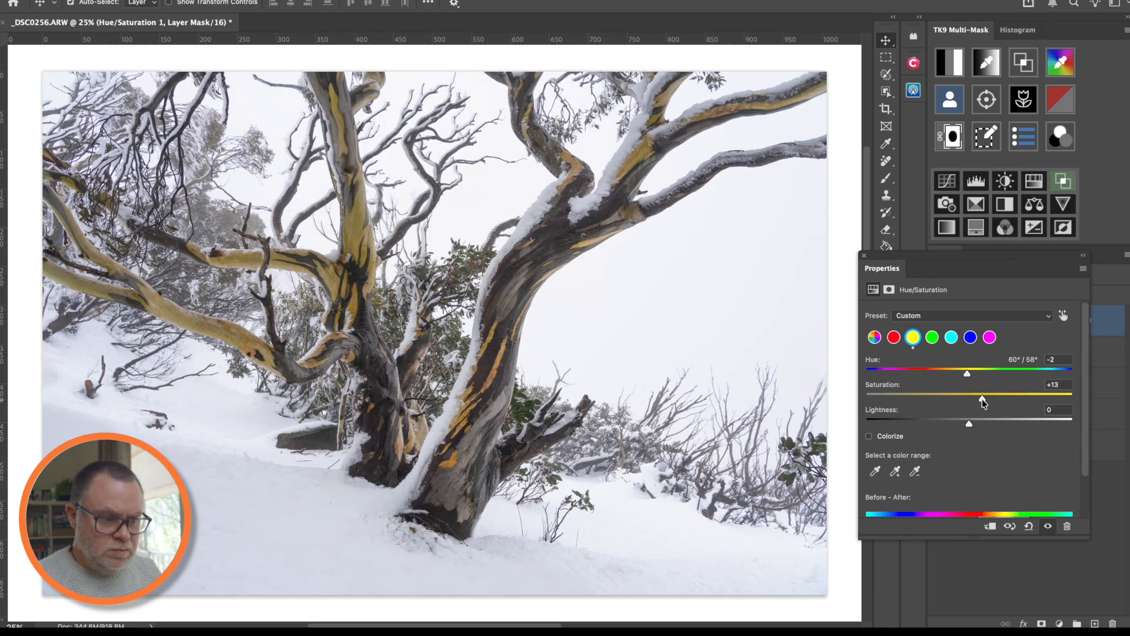
{"action": "left_click", "coordinate": [864, 256]}
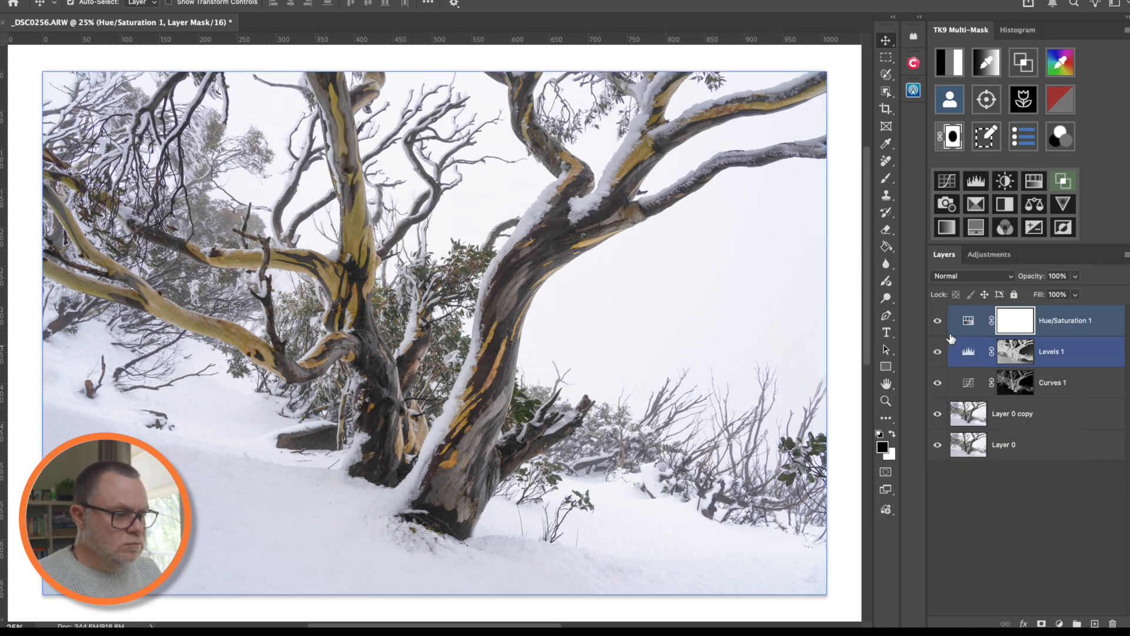
{"action": "left_click", "coordinate": [969, 320]}
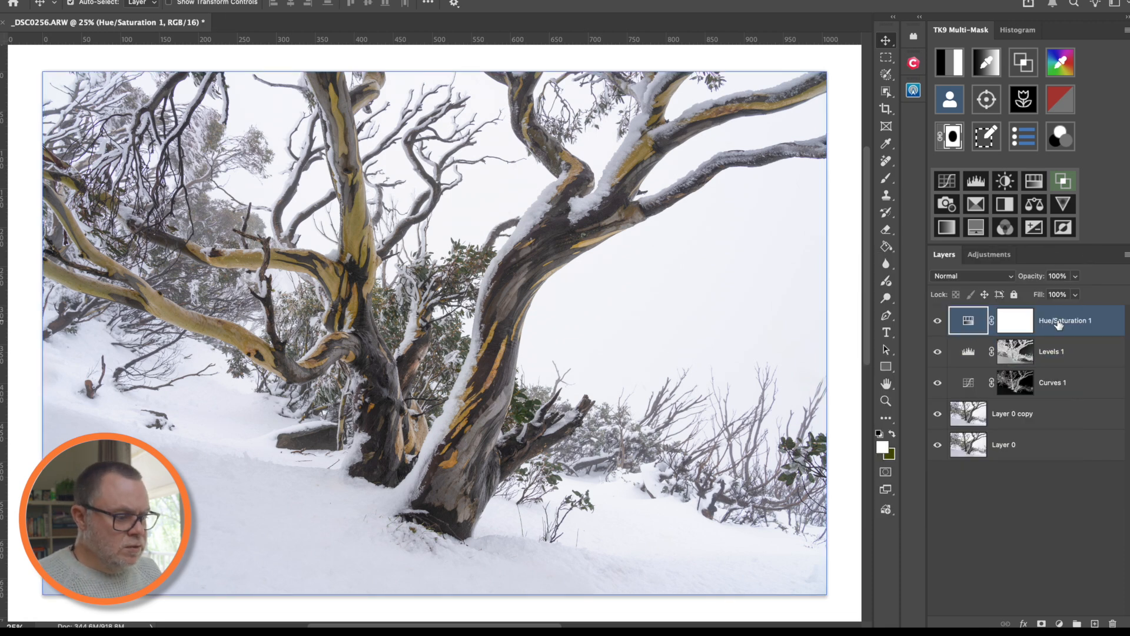
{"action": "left_click", "coordinate": [1059, 623]}
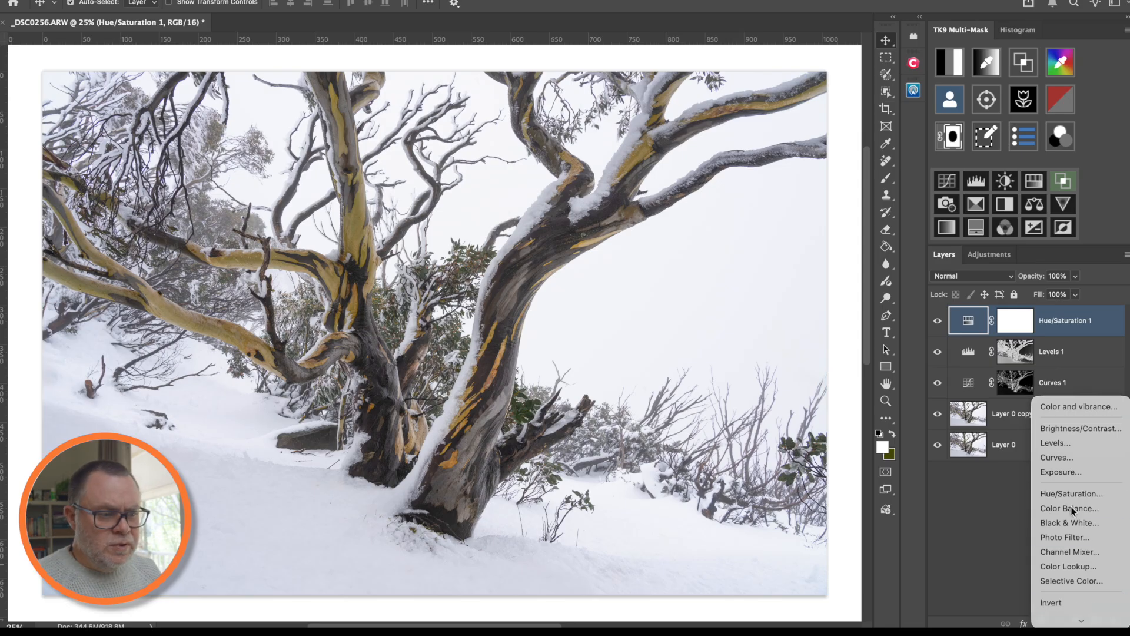
{"action": "left_click", "coordinate": [1073, 510]}
{"action": "left_click_drag", "start_coordinate": [984, 254], "coordinate": [857, 250]}
{"action": "key", "text": "Delete"}
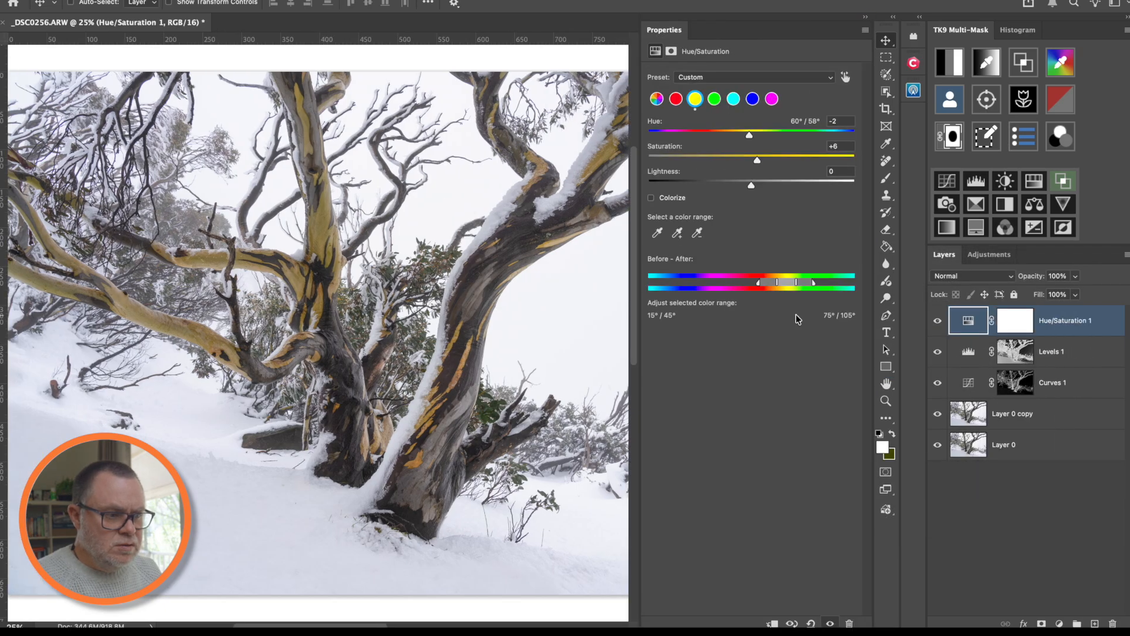
{"action": "key", "text": "super+z"}
{"action": "left_click_drag", "start_coordinate": [718, 35], "coordinate": [862, 248]}
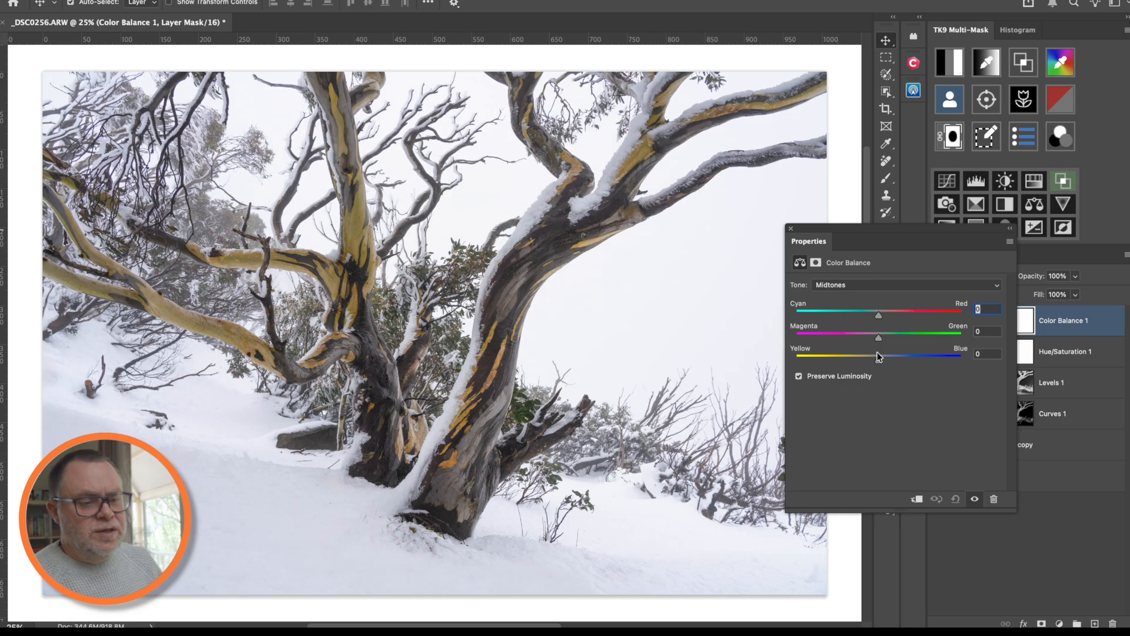
{"action": "left_click", "coordinate": [853, 285]}
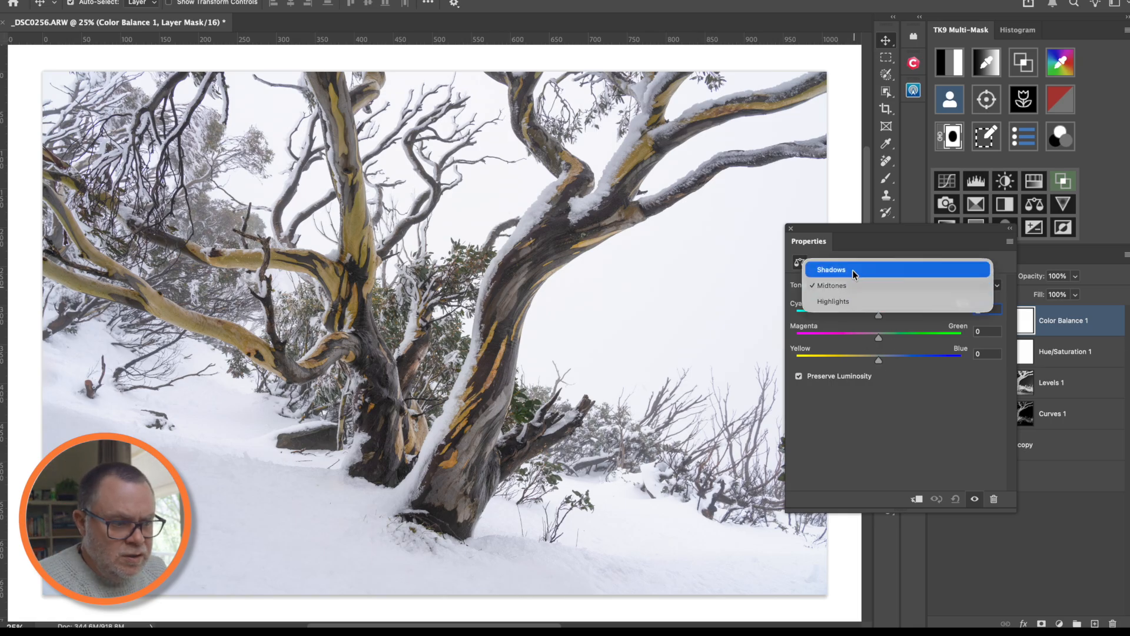
{"action": "left_click", "coordinate": [853, 269]}
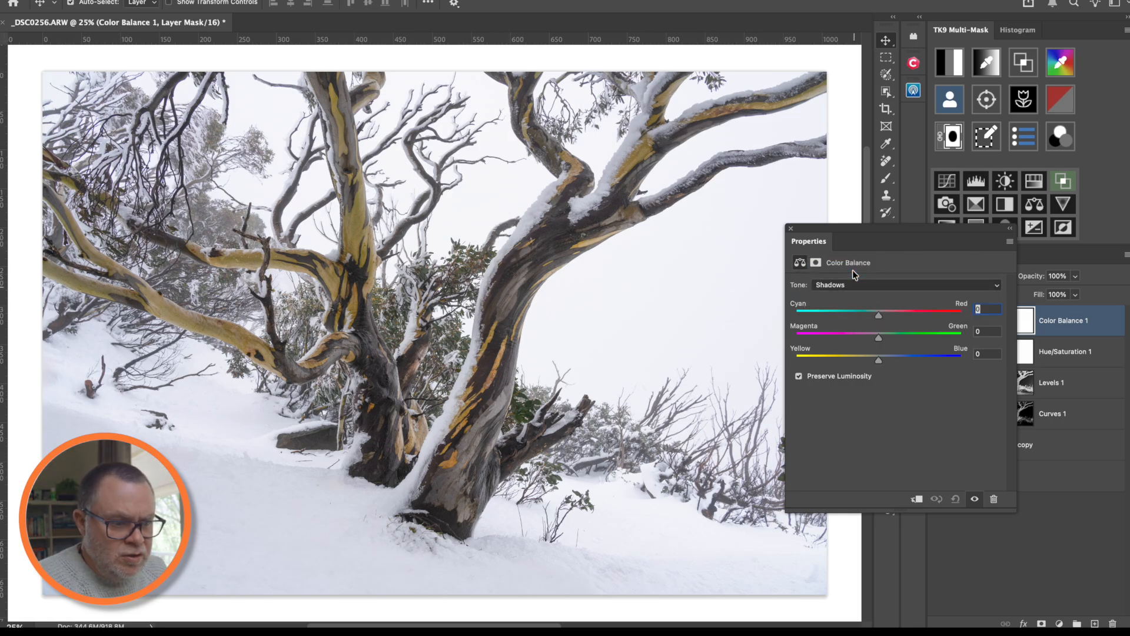
{"action": "left_click", "coordinate": [881, 359]}
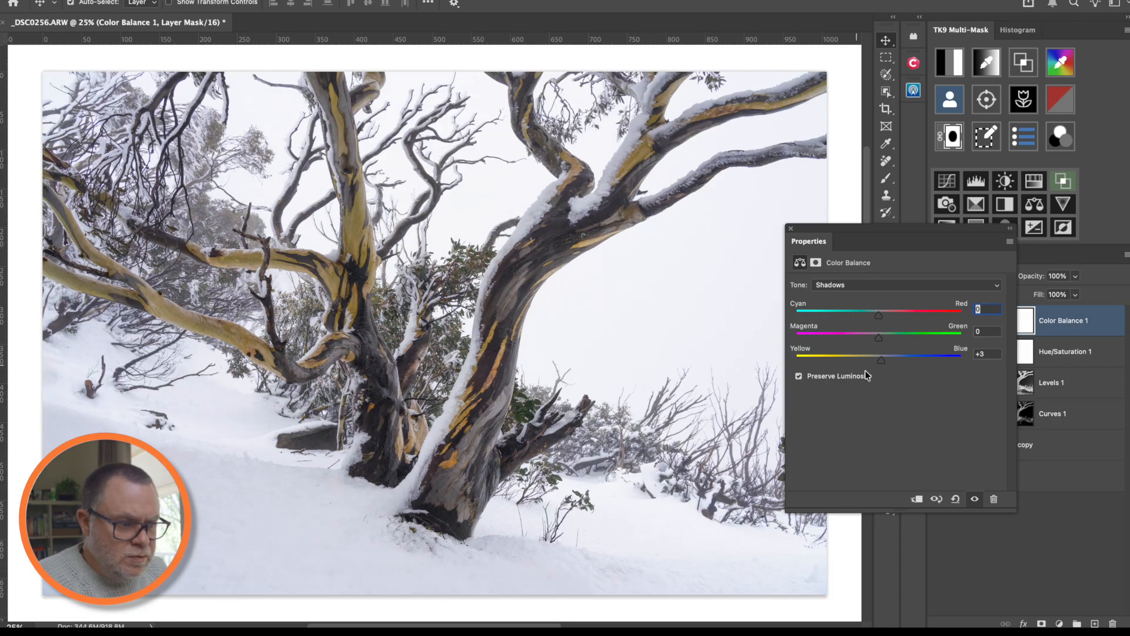
{"action": "left_click", "coordinate": [791, 229]}
{"action": "left_click", "coordinate": [1077, 323]}
{"action": "left_click_drag", "start_coordinate": [1078, 322], "coordinate": [1112, 623]}
{"action": "left_click", "coordinate": [950, 62]}
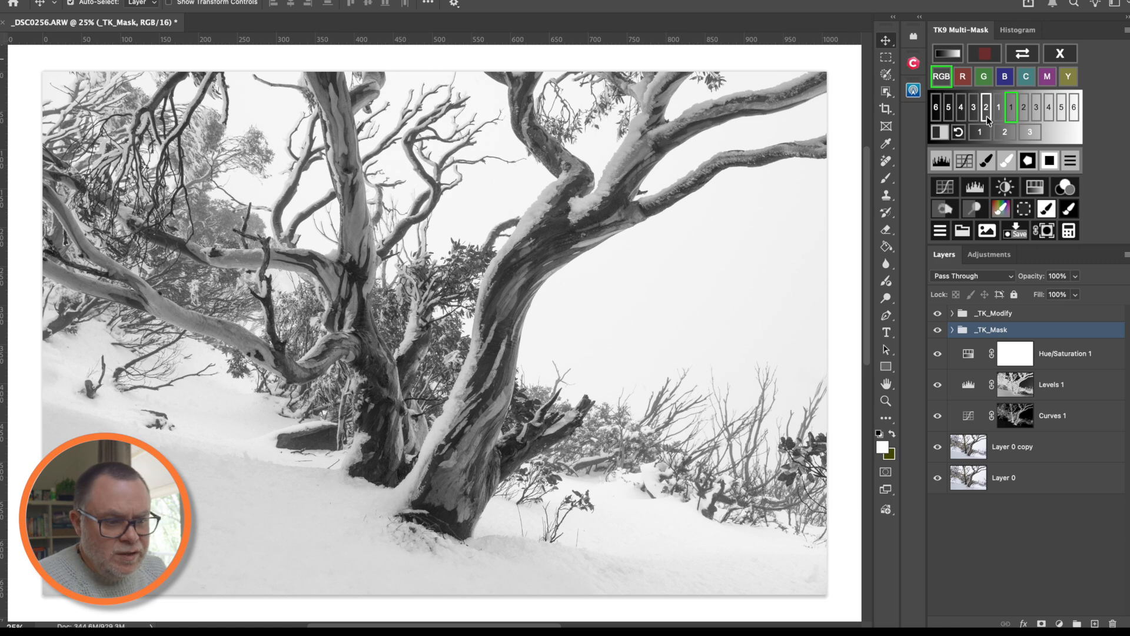
- Add a Color Balance layer through the Darks 2 mask with Midtones set to -2, +1, +5
{"action": "left_click", "coordinate": [986, 108]}
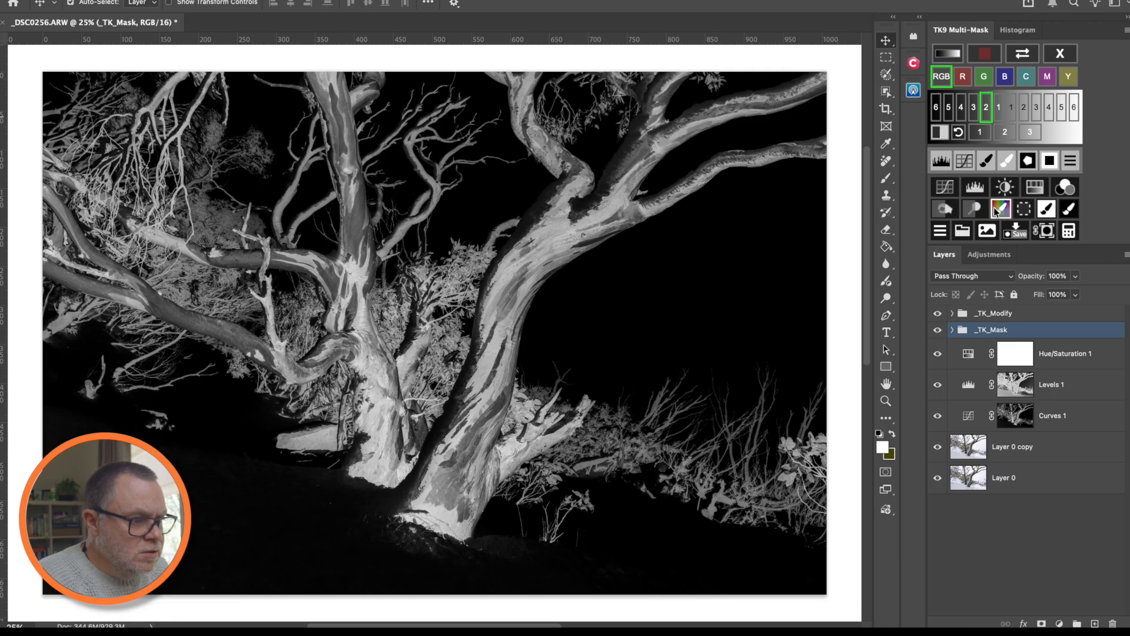
{"action": "left_click", "coordinate": [941, 231]}
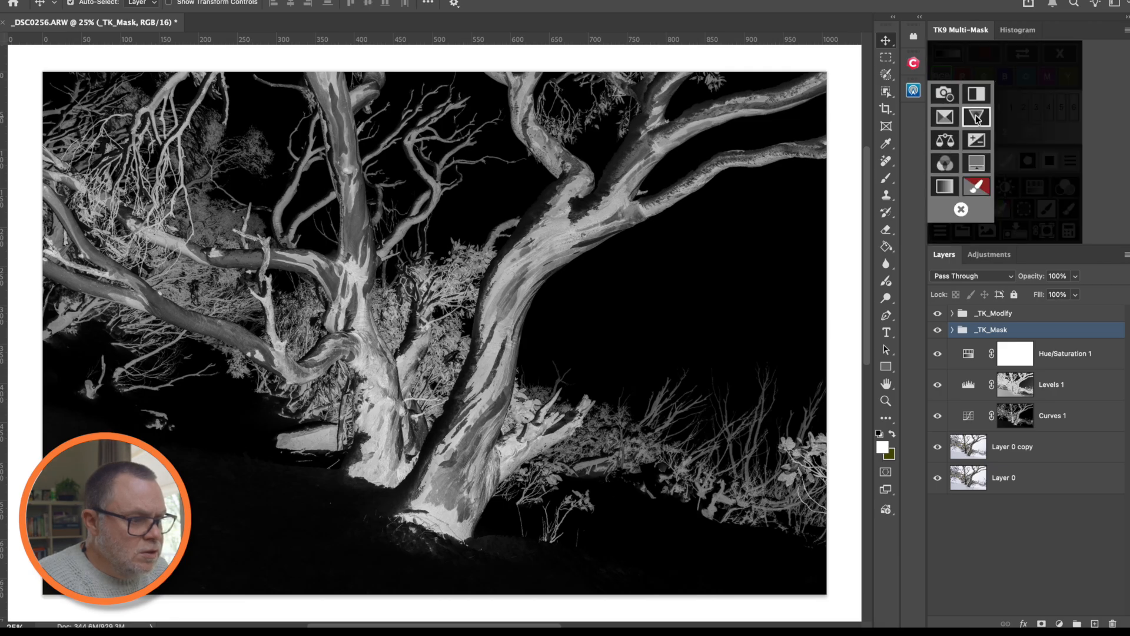
{"action": "left_click", "coordinate": [946, 140]}
{"action": "left_click_drag", "start_coordinate": [901, 229], "coordinate": [783, 291]}
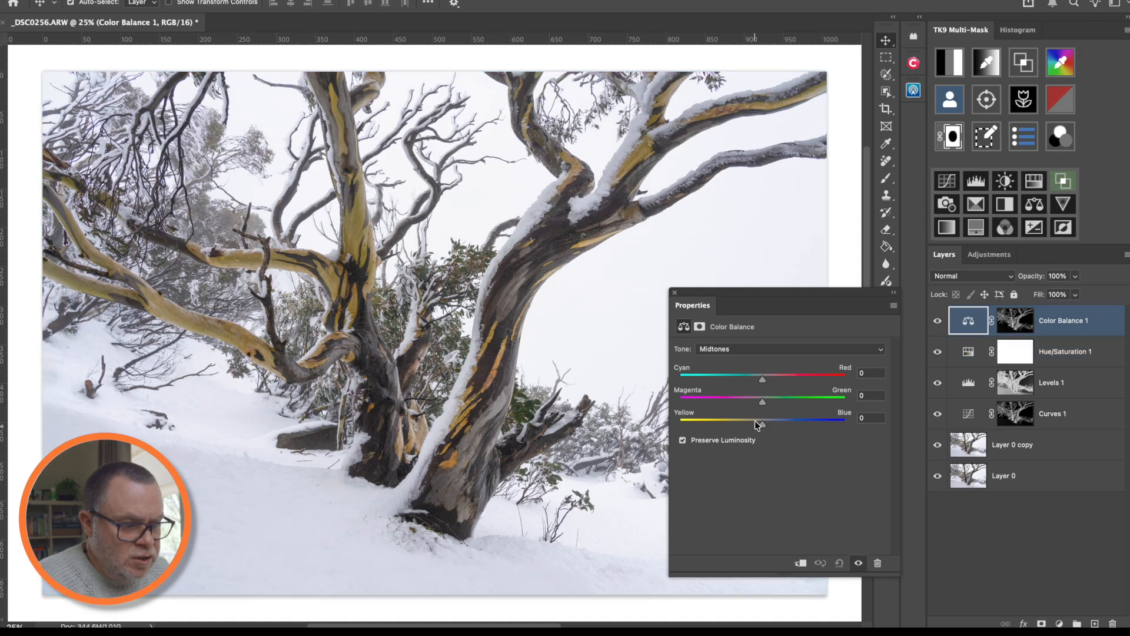
{"action": "left_click_drag", "start_coordinate": [763, 425], "coordinate": [768, 425]}
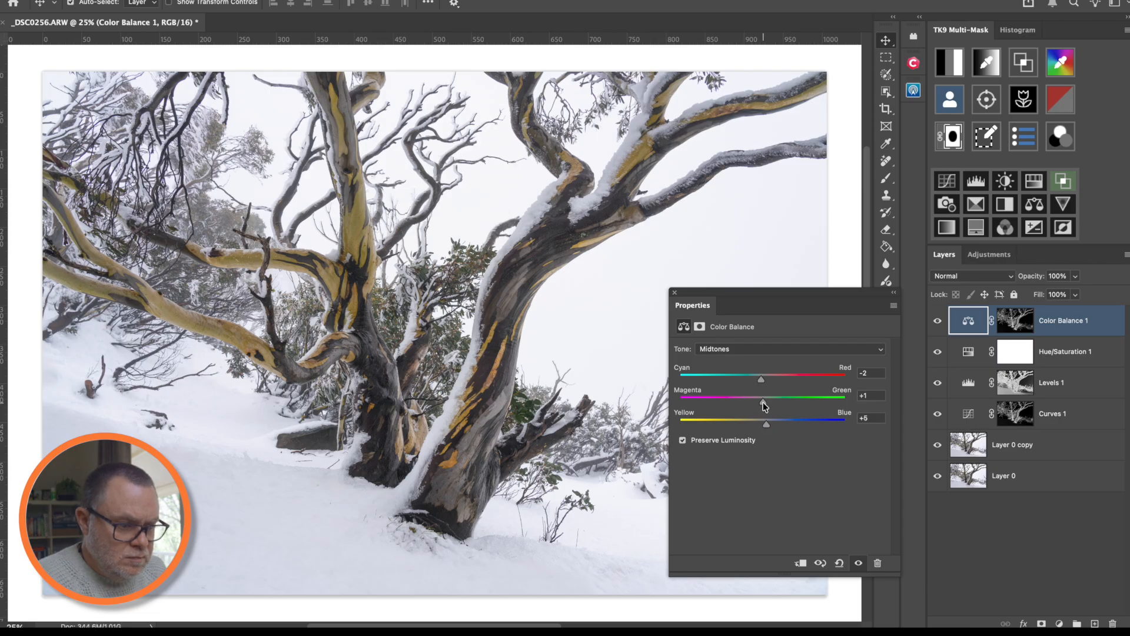
- Toggle the Color Balance layers off and on to compare the colour shift
{"action": "left_click", "coordinate": [858, 563]}
{"action": "left_click", "coordinate": [858, 562]}
{"action": "left_click", "coordinate": [859, 563]}
{"action": "left_click", "coordinate": [858, 563]}
{"action": "left_click", "coordinate": [858, 563]}
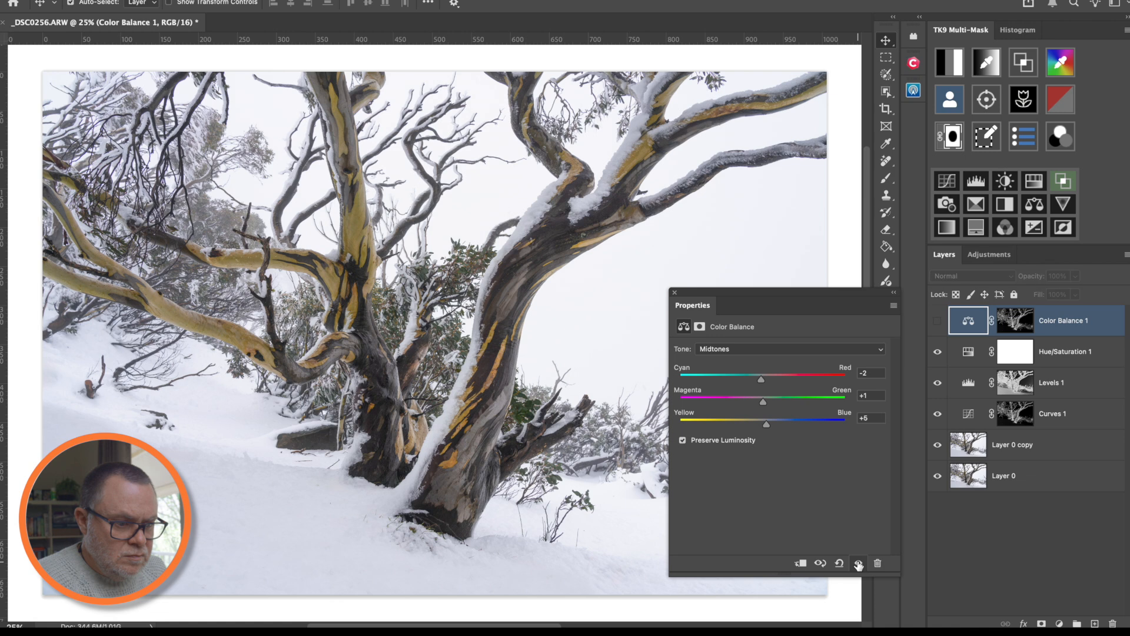
{"action": "left_click", "coordinate": [859, 563]}
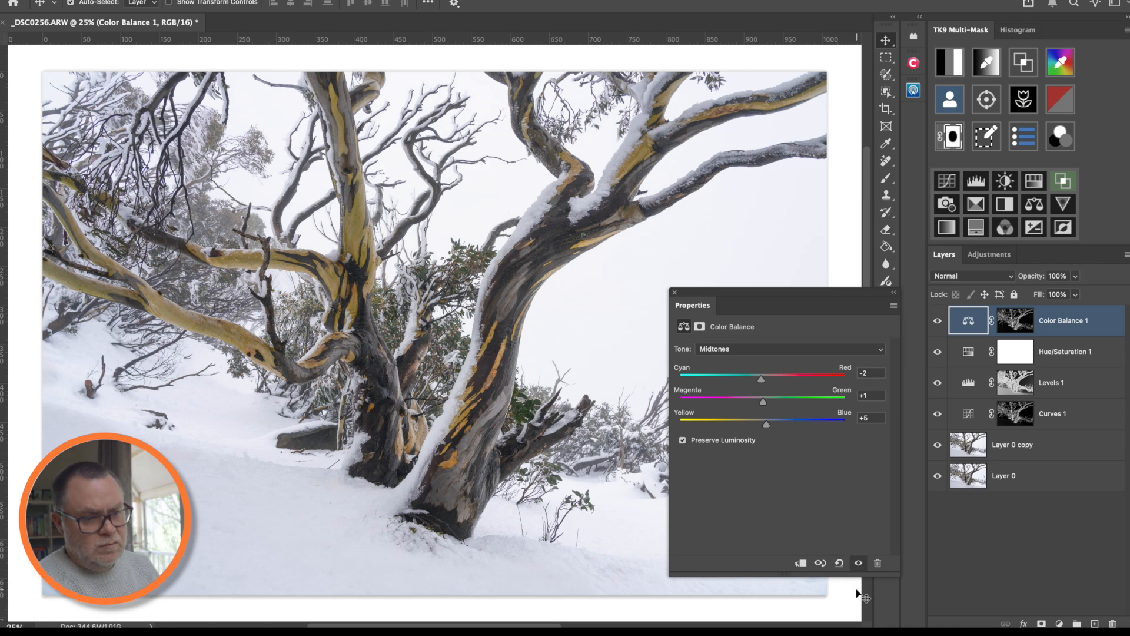
{"action": "left_click", "coordinate": [858, 562]}
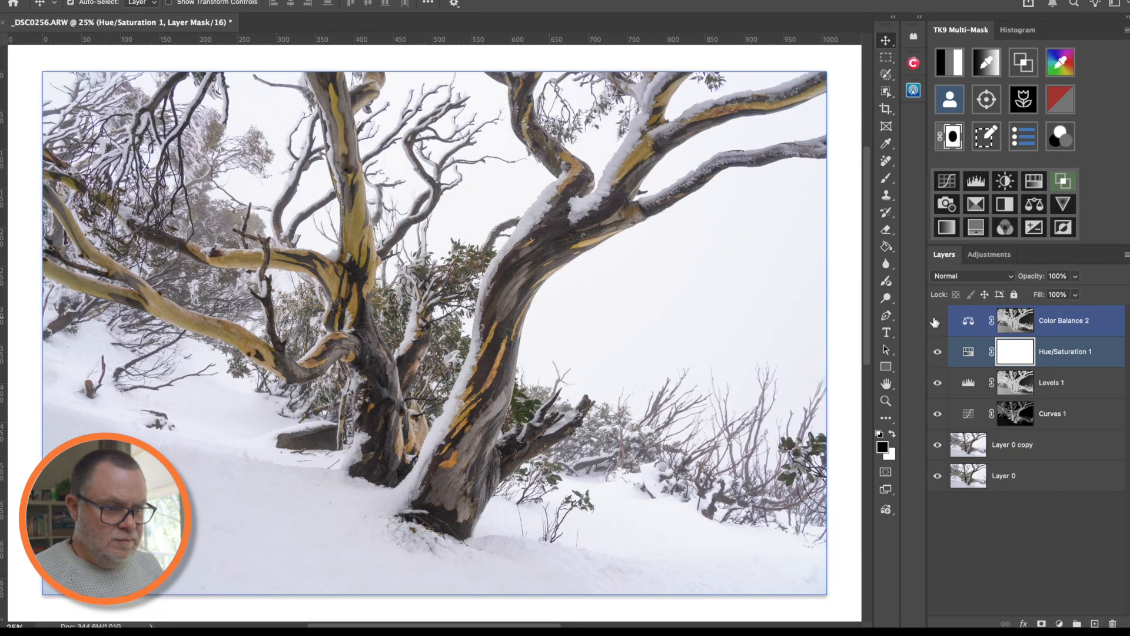
{"action": "left_click", "coordinate": [936, 321]}
{"action": "left_click", "coordinate": [936, 321]}
{"action": "left_click", "coordinate": [936, 321]}
- Zoom into the snow-gum trunk and compare it with and without Color Balance 2
{"action": "left_click_drag", "start_coordinate": [327, 256], "coordinate": [396, 268], "text": "super"}
{"action": "left_click", "coordinate": [938, 322]}
{"action": "left_click", "coordinate": [938, 321]}
{"action": "left_click", "coordinate": [938, 322]}
{"action": "left_click", "coordinate": [938, 322]}
{"action": "left_click", "coordinate": [938, 322]}
{"action": "left_click", "coordinate": [938, 322]}
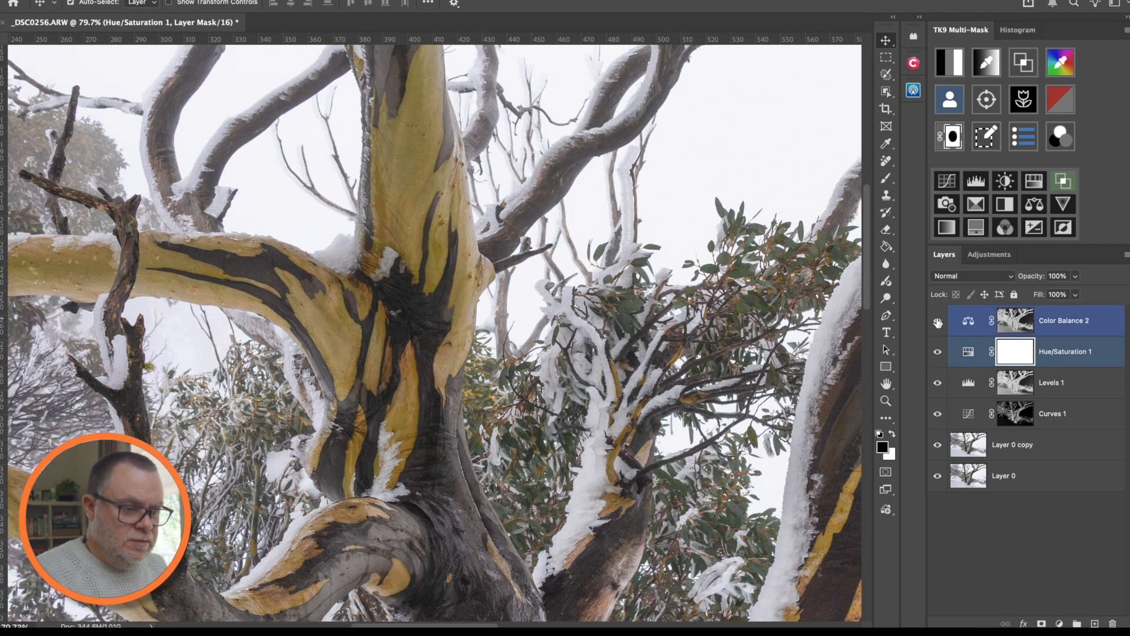
{"action": "key", "text": "super+0"}
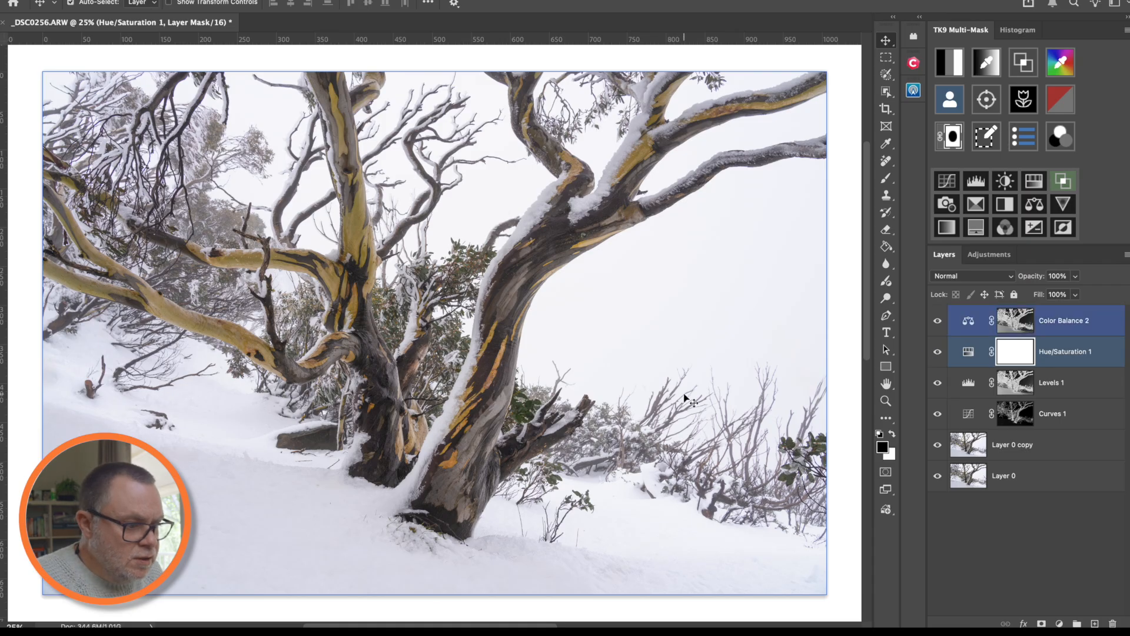
- Select Color Balance 2 alone and add a new empty layer above it
{"action": "left_click", "coordinate": [999, 392], "text": "shift"}
{"action": "left_click", "coordinate": [1015, 321]}
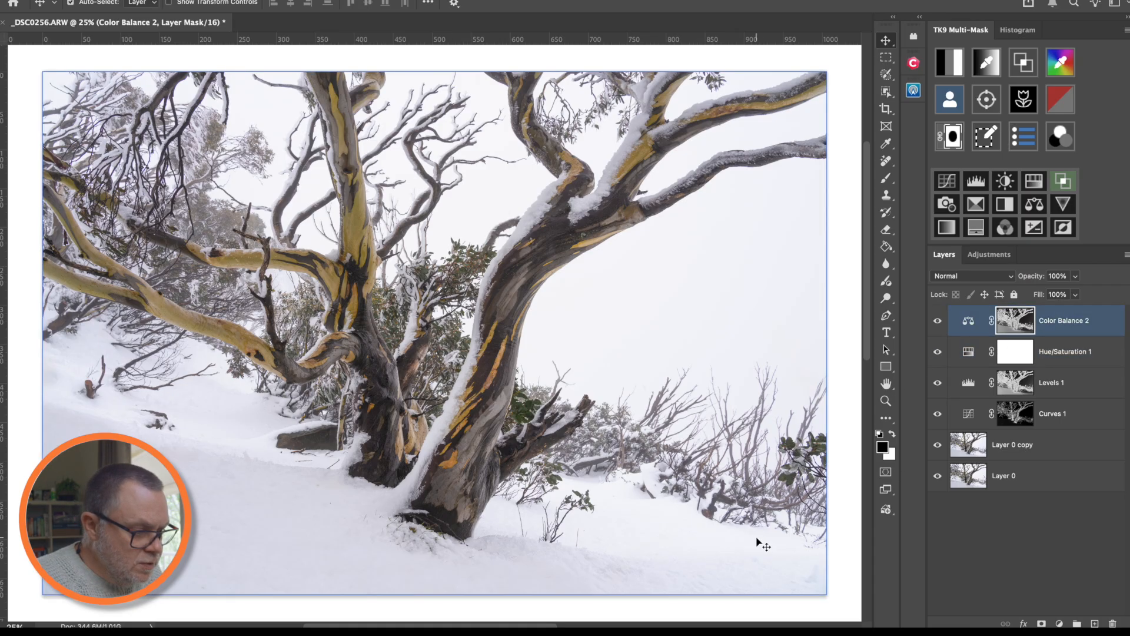
{"action": "left_click", "coordinate": [1095, 624]}
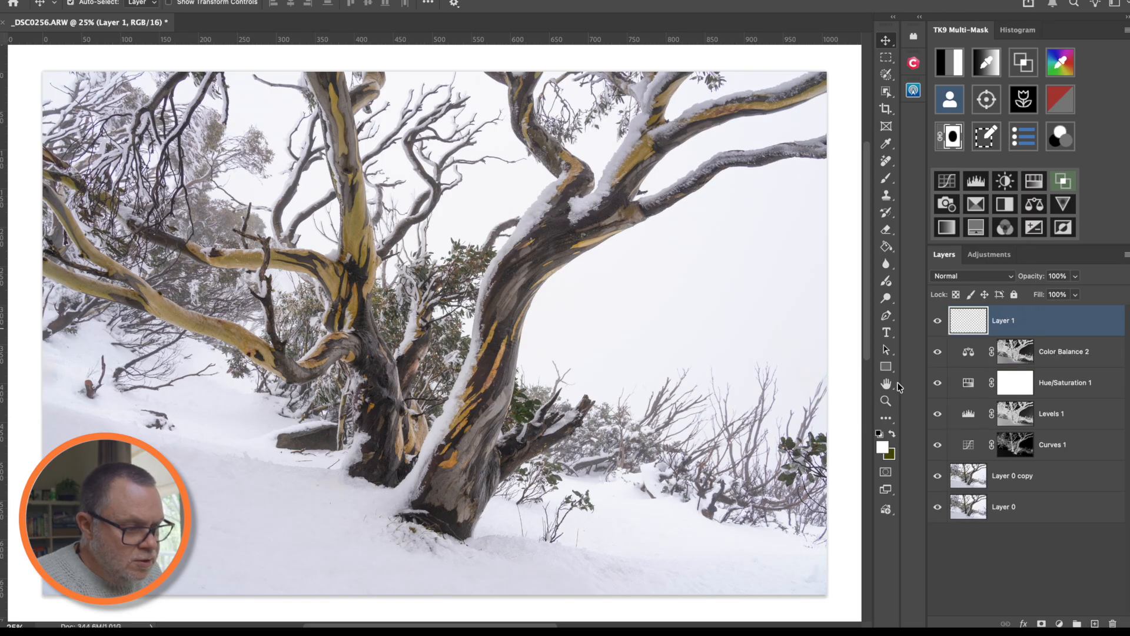
- Sample the trunk colour without applying it, then delete Layer 1 and reset default colours
{"action": "left_click", "coordinate": [883, 452]}
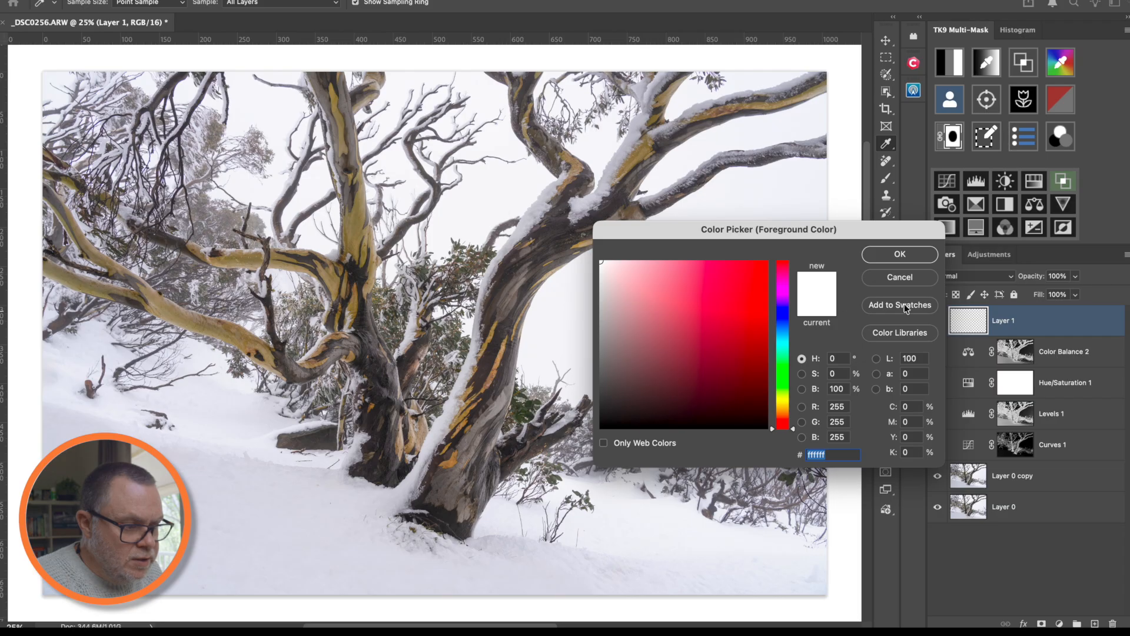
{"action": "left_click", "coordinate": [880, 274]}
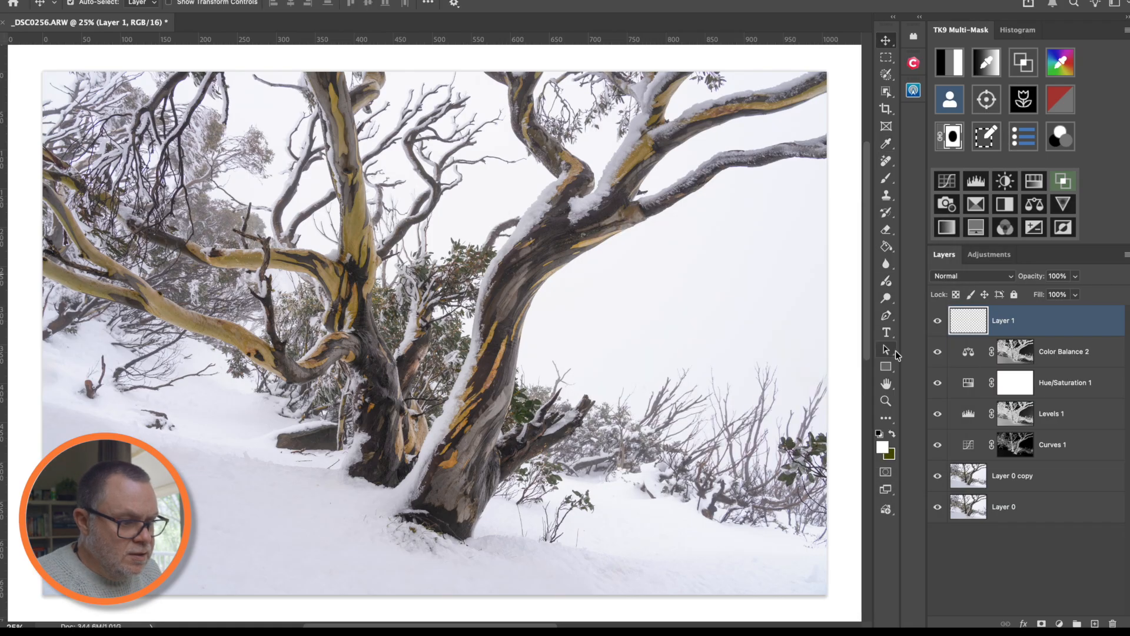
{"action": "left_click", "coordinate": [883, 449]}
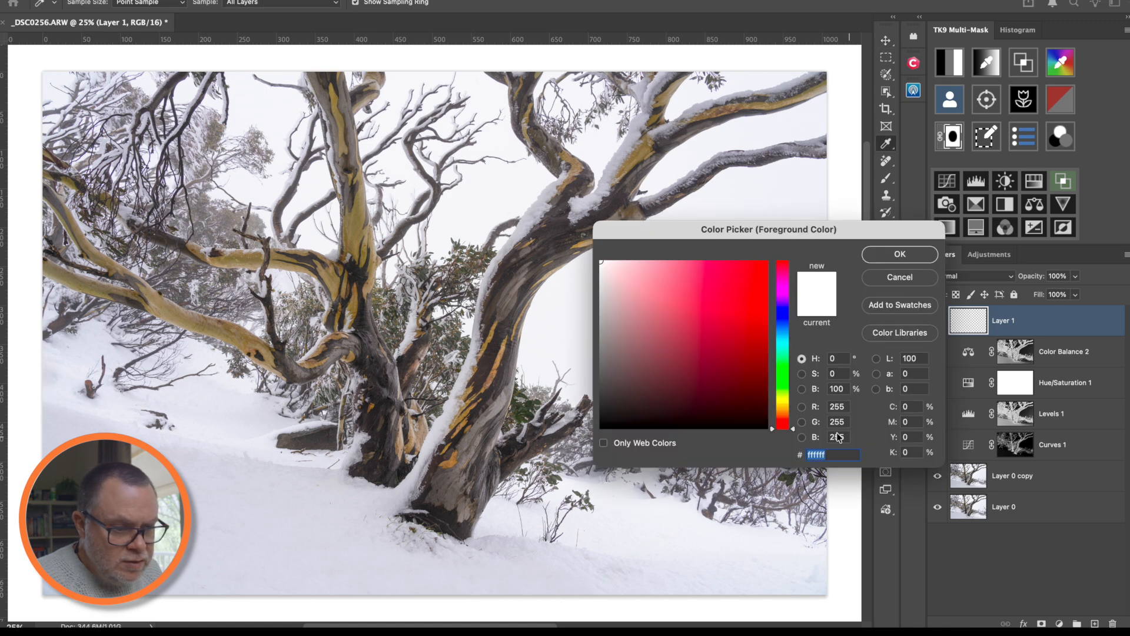
{"action": "left_click", "coordinate": [511, 293]}
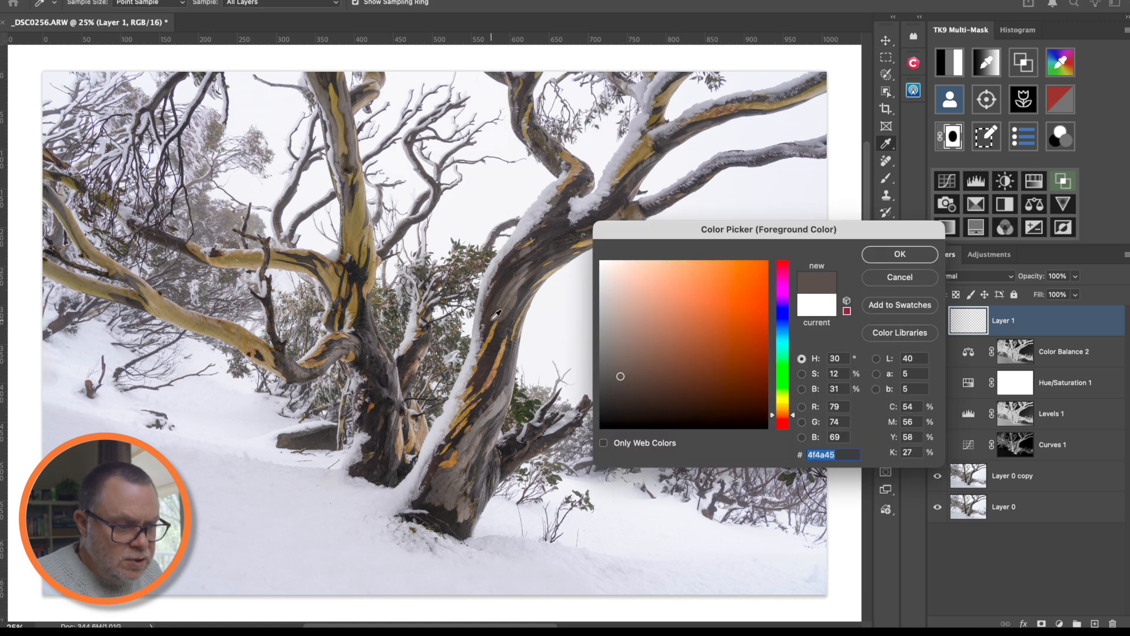
{"action": "left_click_drag", "start_coordinate": [510, 302], "coordinate": [486, 370]}
{"action": "left_click", "coordinate": [907, 281]}
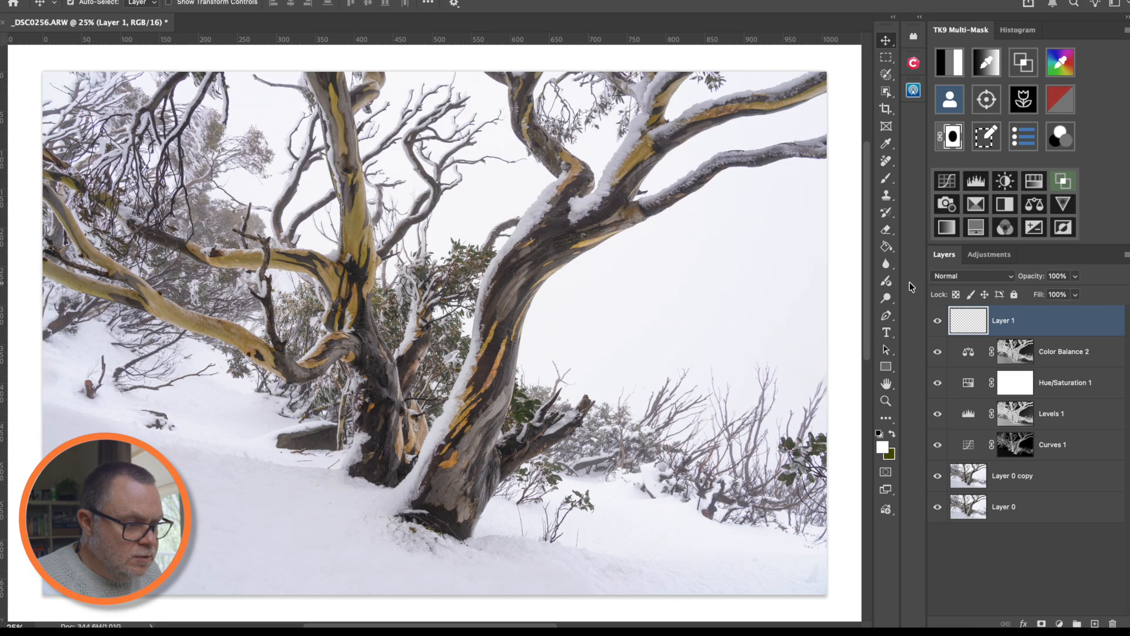
{"action": "left_click_drag", "start_coordinate": [1054, 329], "coordinate": [1112, 621]}
{"action": "key", "text": "x"}
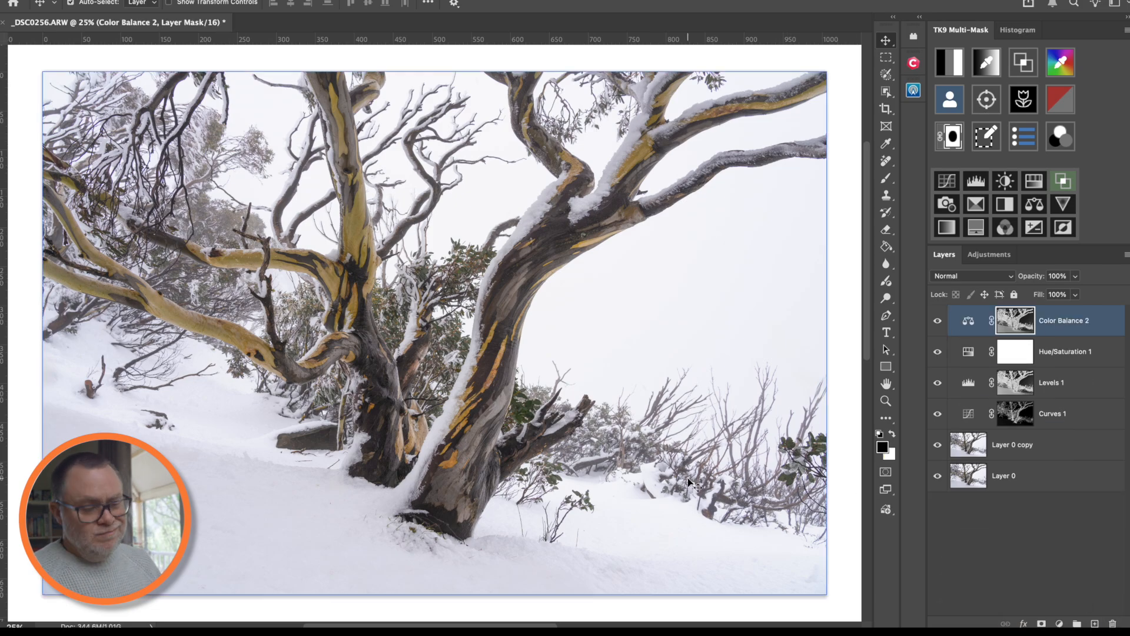
- Show the Before view of _DSC0260.ARW in Lightroom Classic's Develop module
{"action": "left_click", "coordinate": [886, 383]}
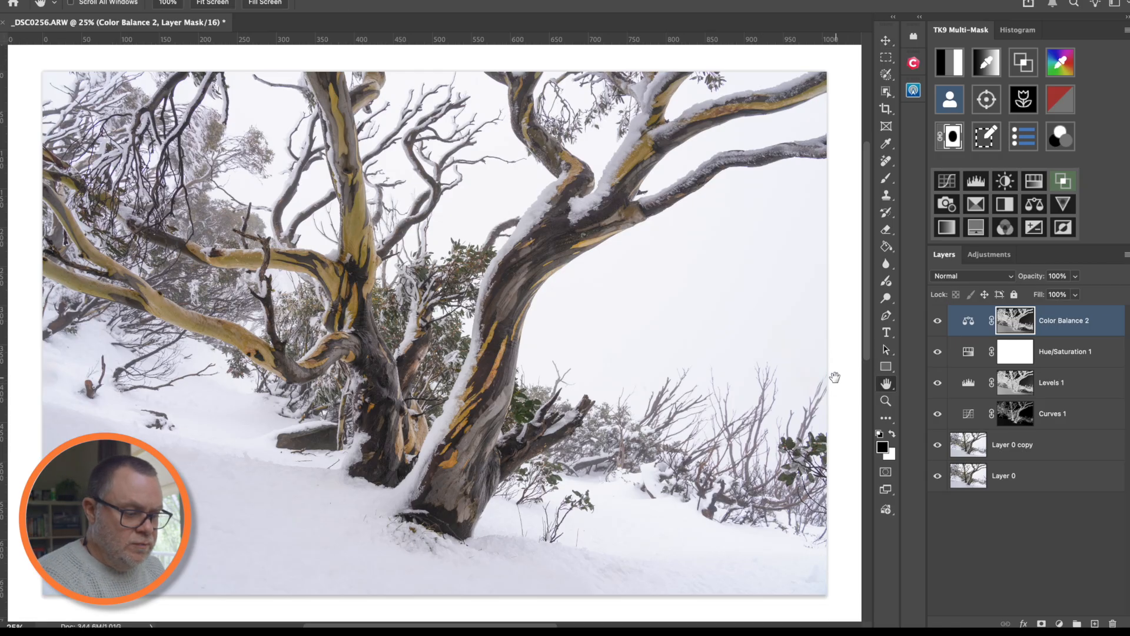
{"action": "scroll", "coordinate": [700, 354], "scroll_direction": "down", "scroll_amount": 1}
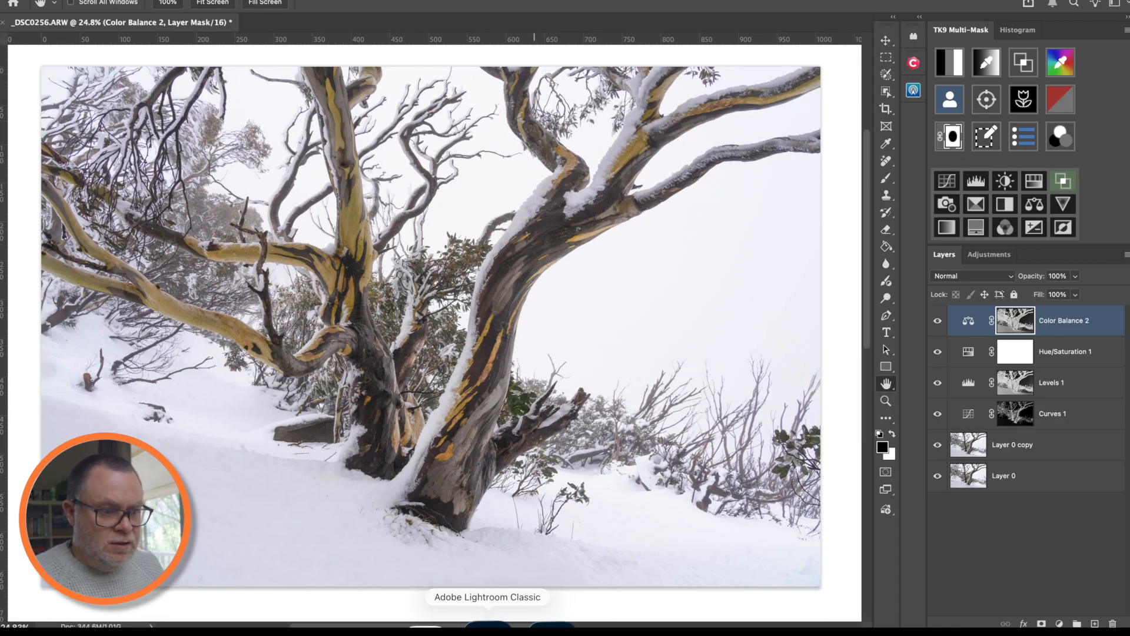
{"action": "left_click", "coordinate": [498, 623]}
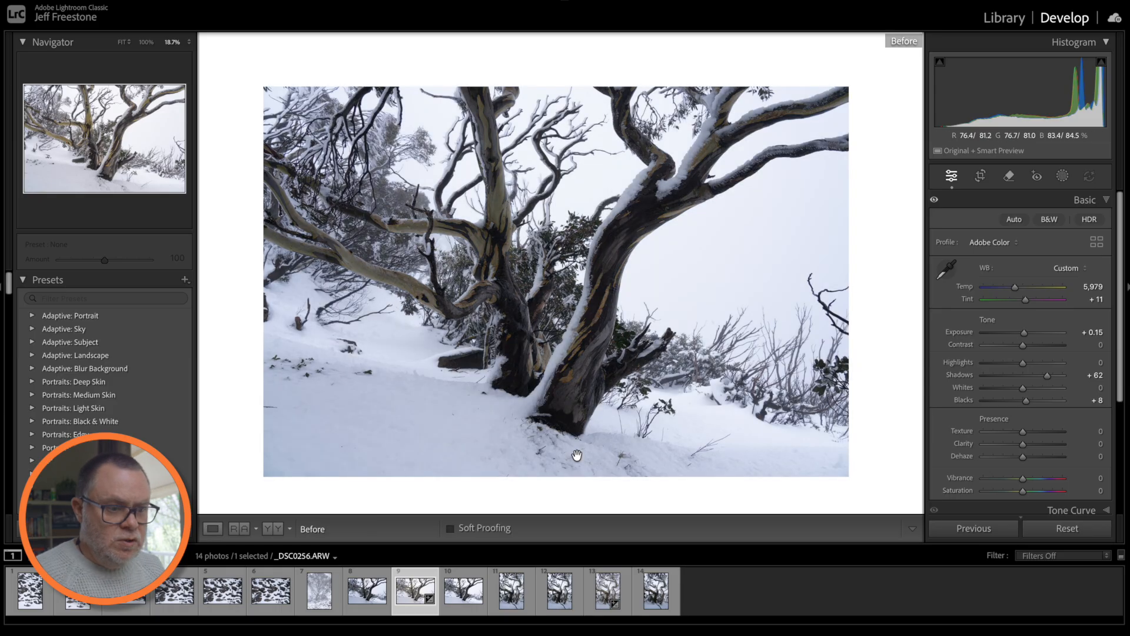
{"action": "key", "text": "backslash"}
{"action": "left_click", "coordinate": [587, 380]}
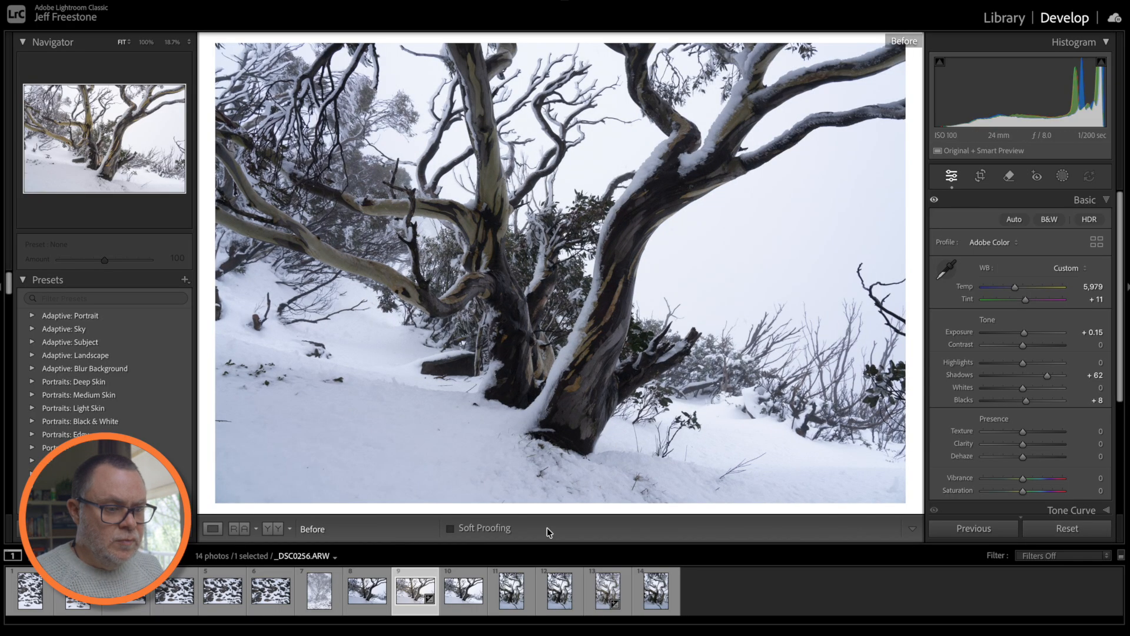
{"action": "left_click", "coordinate": [536, 623]}
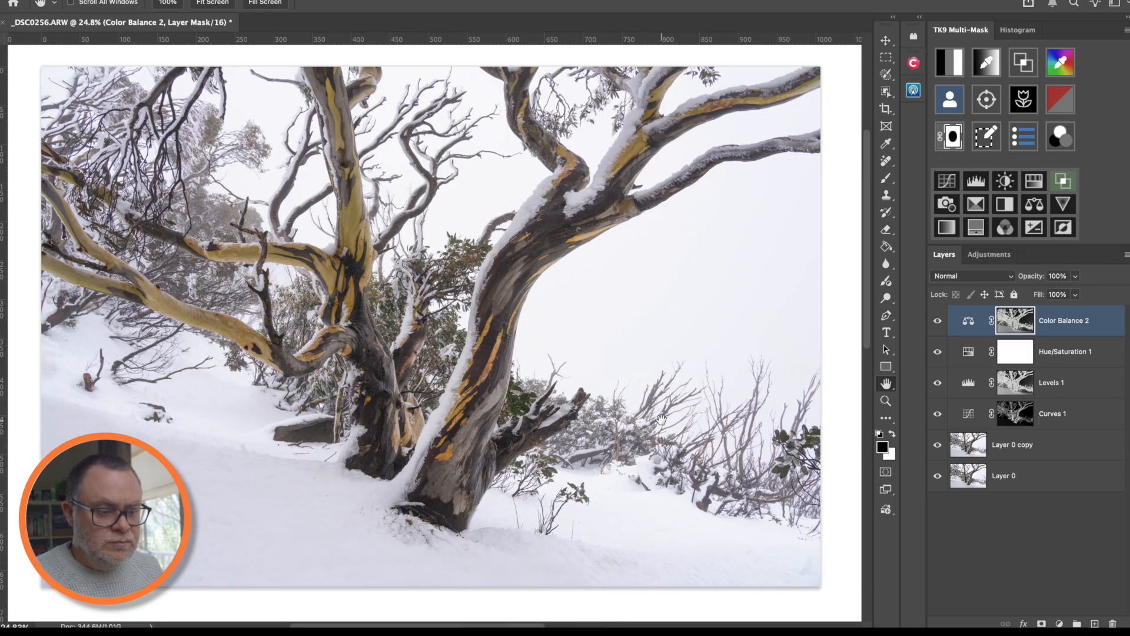
{"action": "left_click", "coordinate": [491, 623]}
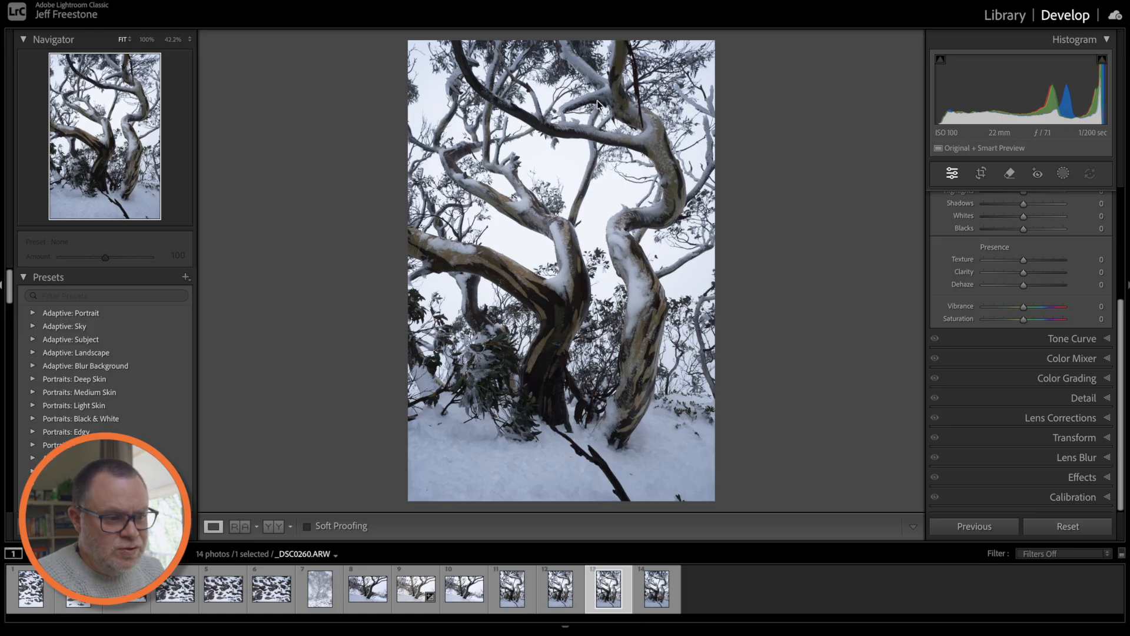
- In Lens Corrections, enable Remove Chromatic Aberration and the Sony FE 16-35mm F2.8 GM profile correction
{"action": "scroll", "coordinate": [1027, 386], "scroll_direction": "up", "scroll_amount": 3}
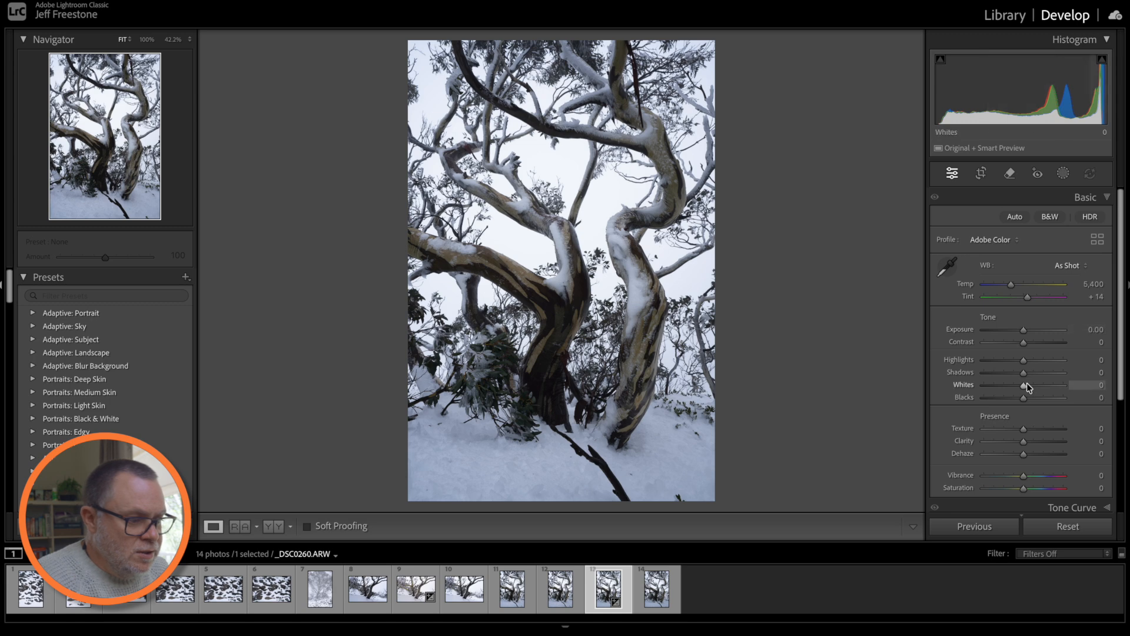
{"action": "scroll", "coordinate": [1024, 388], "scroll_direction": "down", "scroll_amount": 5}
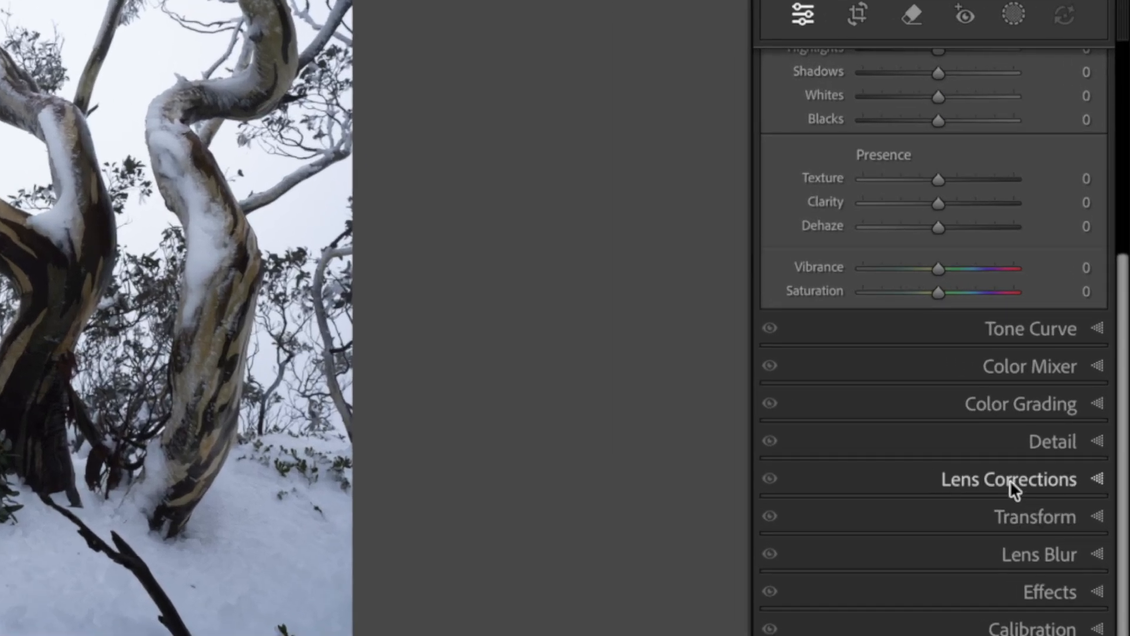
{"action": "left_click", "coordinate": [1016, 447]}
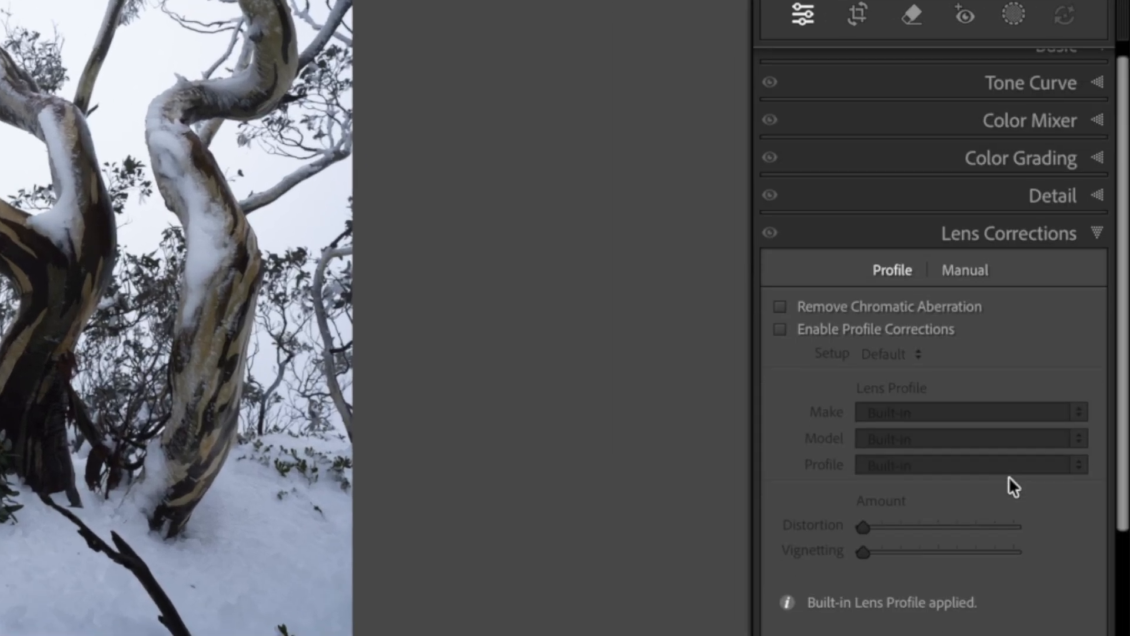
{"action": "left_click", "coordinate": [780, 306]}
{"action": "left_click", "coordinate": [779, 329]}
{"action": "scroll", "coordinate": [824, 321], "scroll_direction": "up", "scroll_amount": 1}
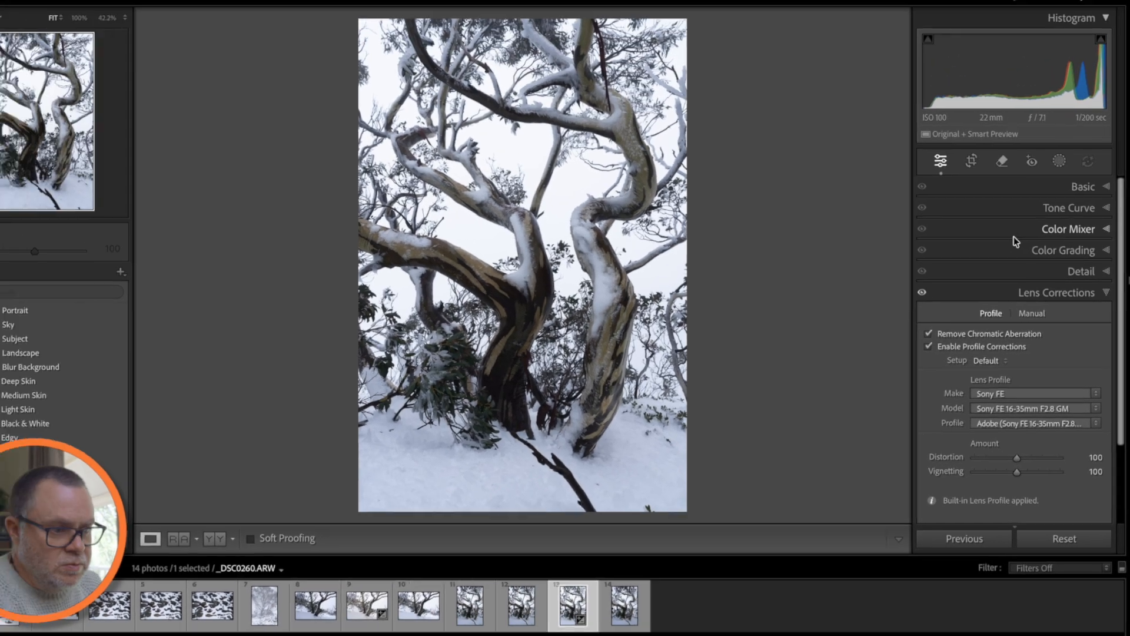
{"action": "left_click", "coordinate": [1031, 60]}
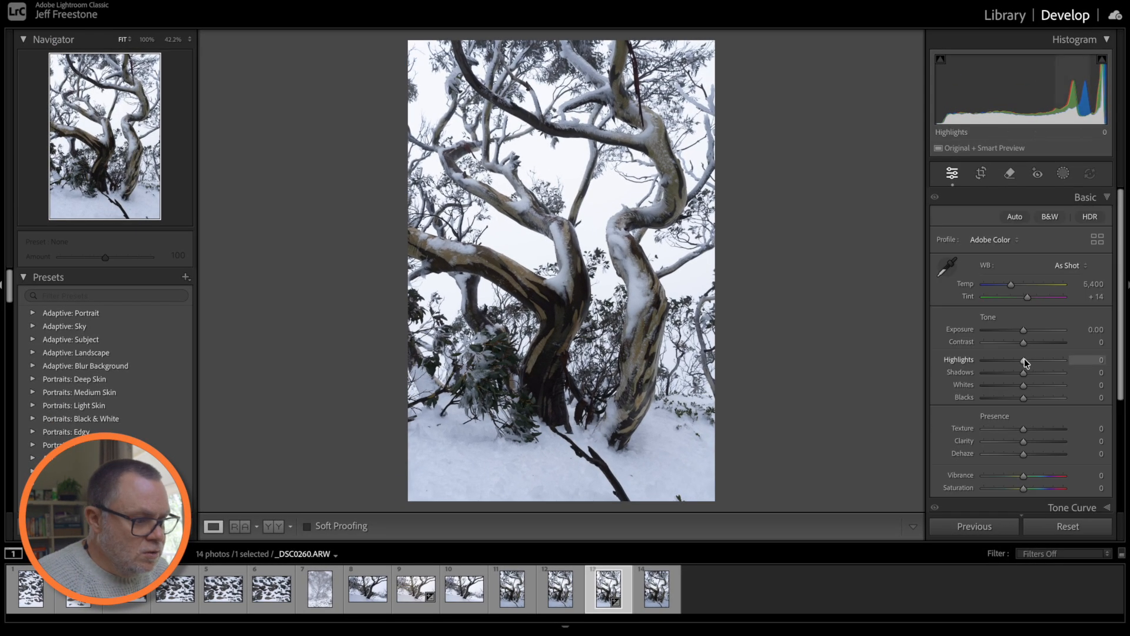
- Set Highlights -29, Exposure -0.25, Shadows +85, Blacks +11, Dehaze +18 and Temp 5,641
{"action": "left_click_drag", "start_coordinate": [1025, 360], "coordinate": [1009, 362]}
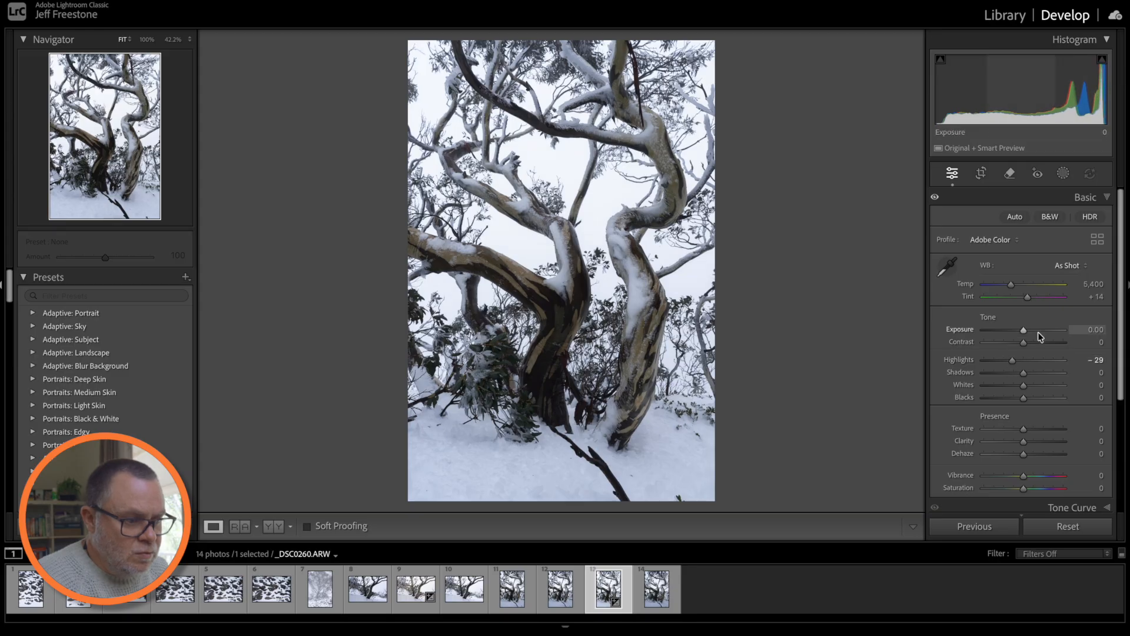
{"action": "left_click_drag", "start_coordinate": [1019, 333], "coordinate": [1018, 333]}
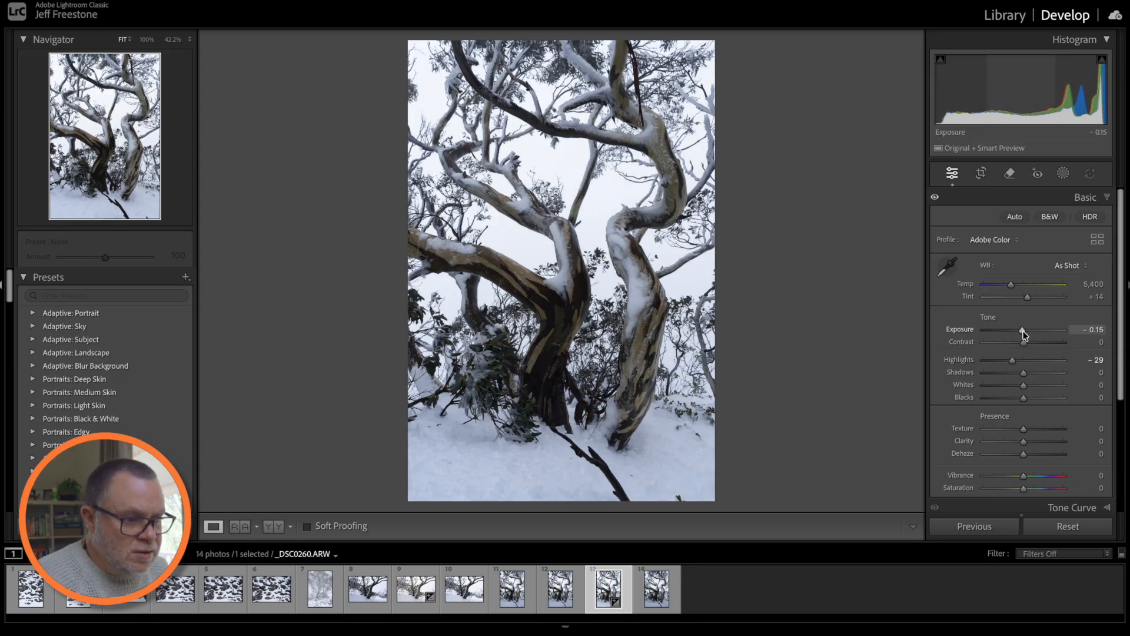
{"action": "left_click_drag", "start_coordinate": [1023, 372], "coordinate": [1056, 373]}
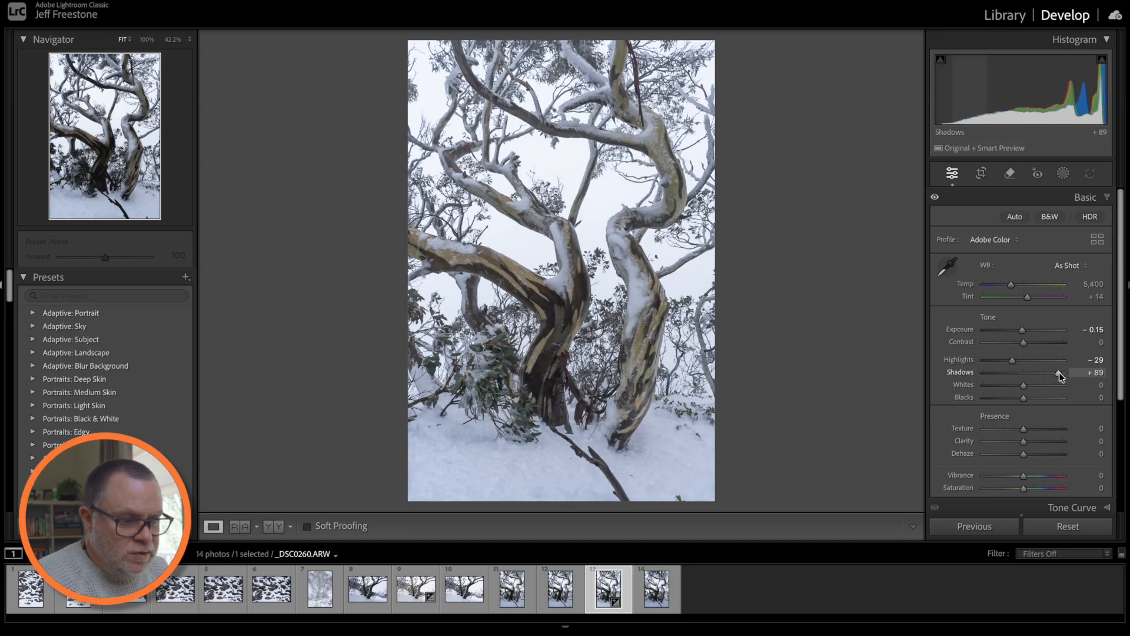
{"action": "left_click_drag", "start_coordinate": [1024, 398], "coordinate": [1029, 398]}
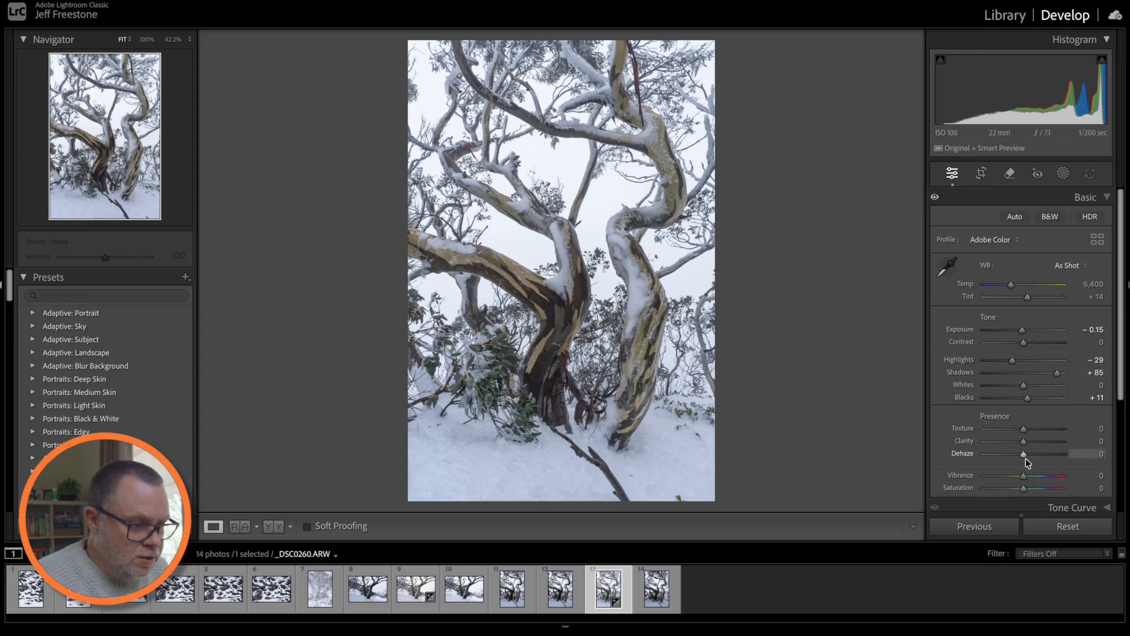
{"action": "left_click_drag", "start_coordinate": [1025, 455], "coordinate": [1030, 456]}
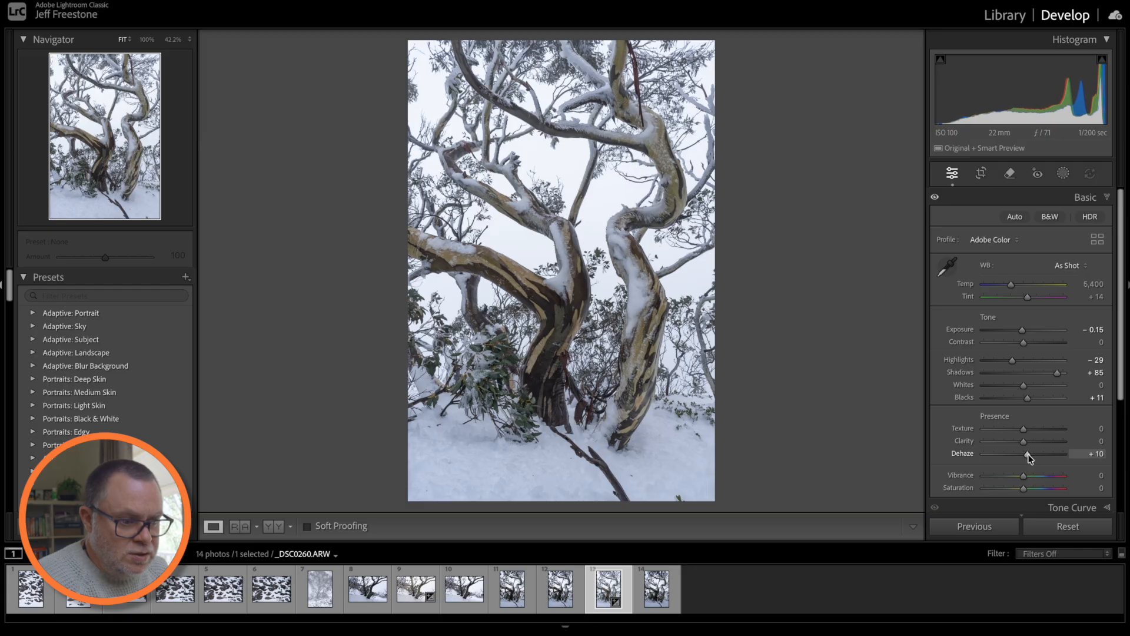
{"action": "left_click_drag", "start_coordinate": [1030, 454], "coordinate": [1031, 454]}
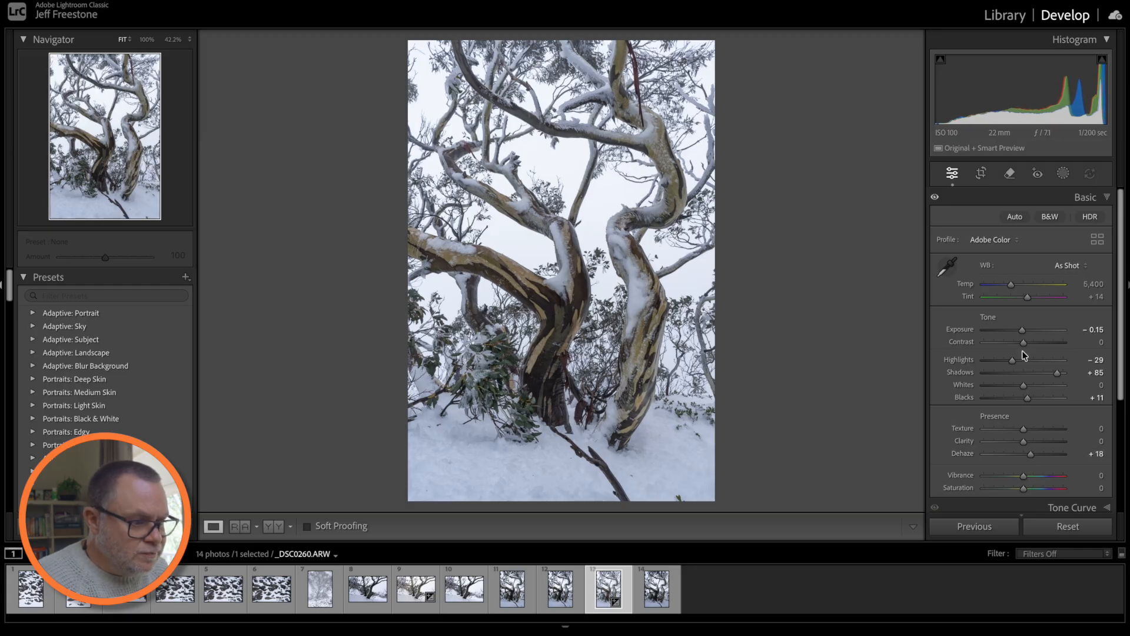
{"action": "left_click_drag", "start_coordinate": [1022, 328], "coordinate": [1020, 329]}
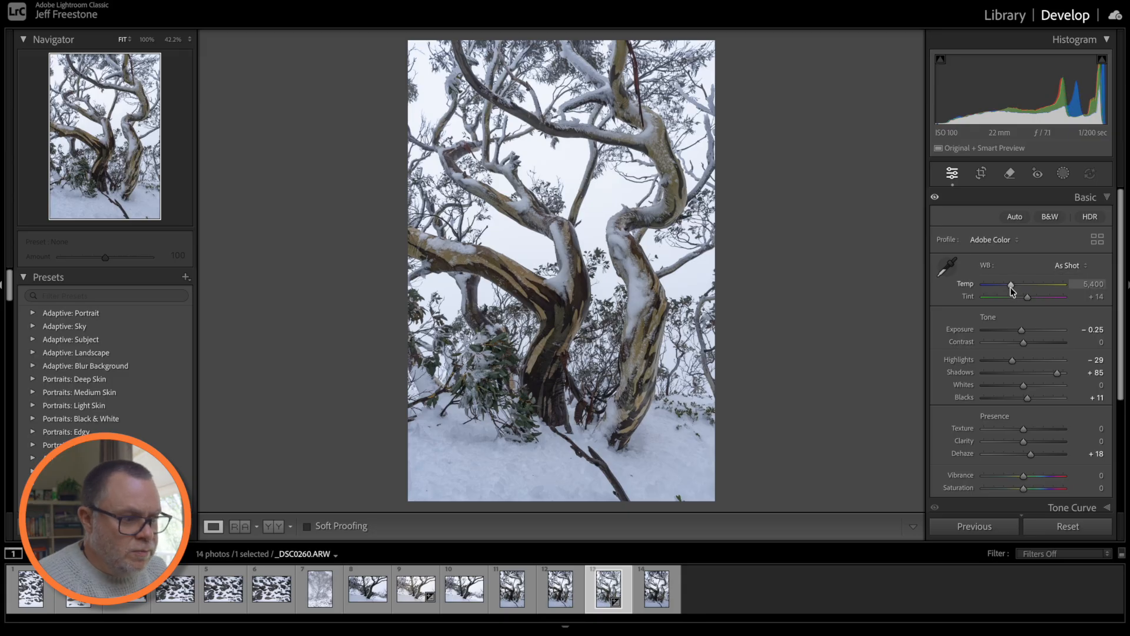
{"action": "left_click_drag", "start_coordinate": [1012, 290], "coordinate": [1014, 291]}
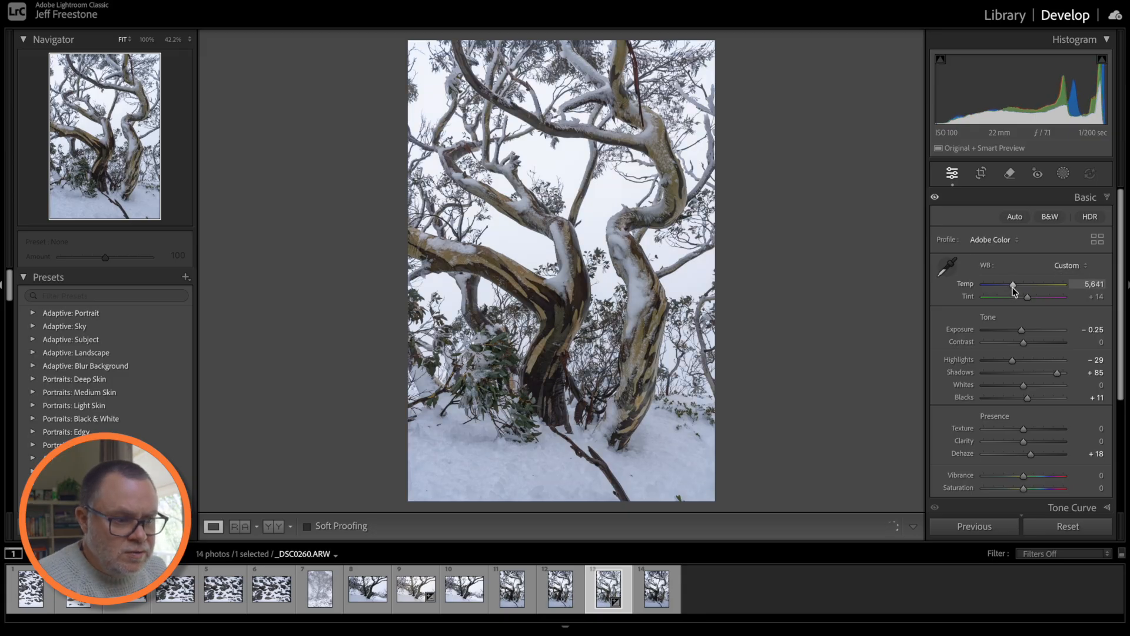
- Set Temp to 5,876 against a white surround, then return the surround to Dark Gray
{"action": "right_click", "coordinate": [839, 281]}
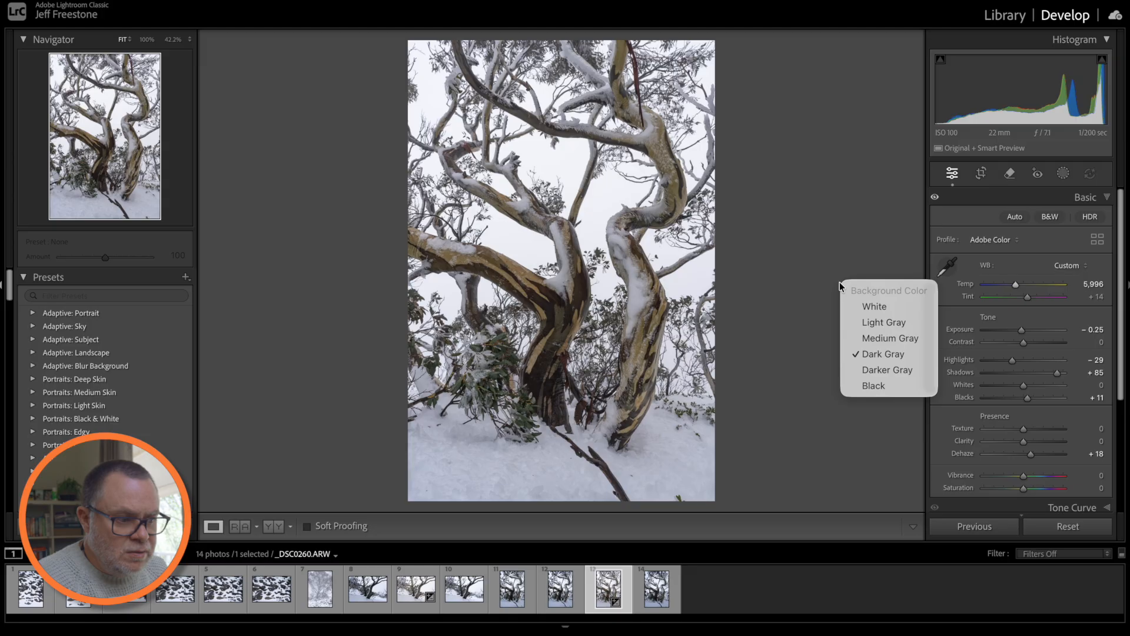
{"action": "left_click", "coordinate": [851, 304]}
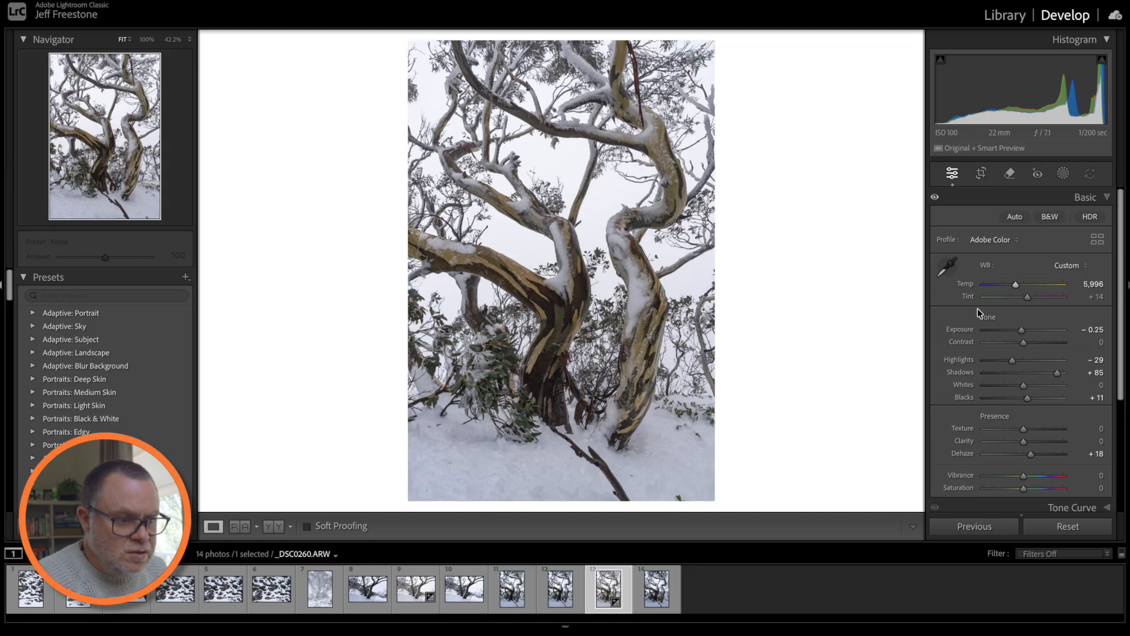
{"action": "left_click_drag", "start_coordinate": [1016, 285], "coordinate": [1015, 284]}
{"action": "right_click", "coordinate": [824, 327]}
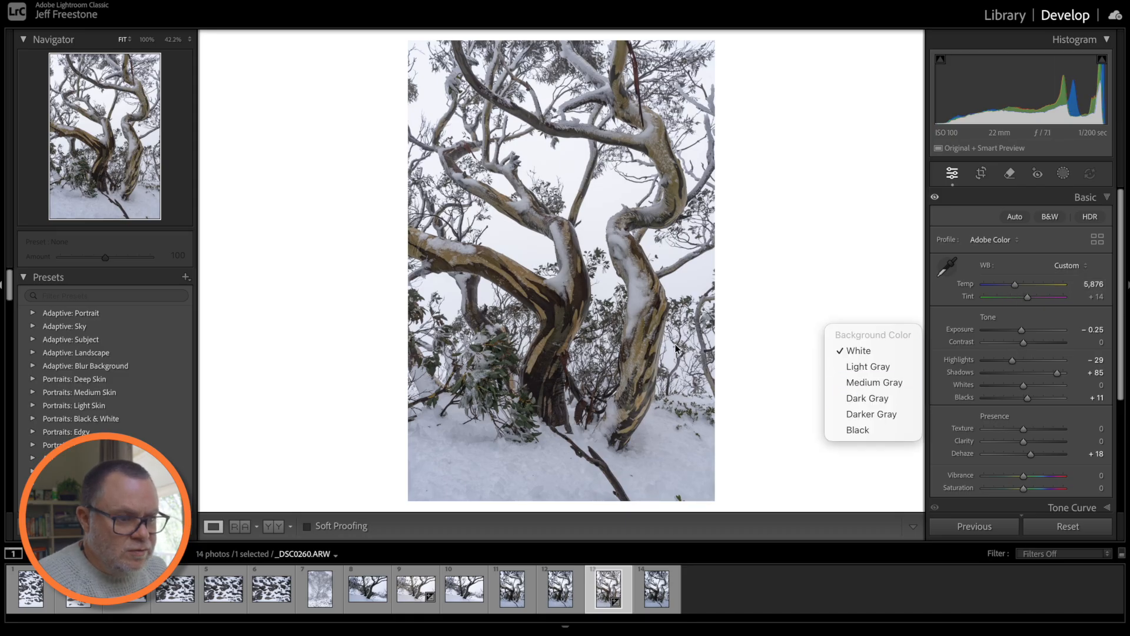
{"action": "left_click", "coordinate": [868, 402]}
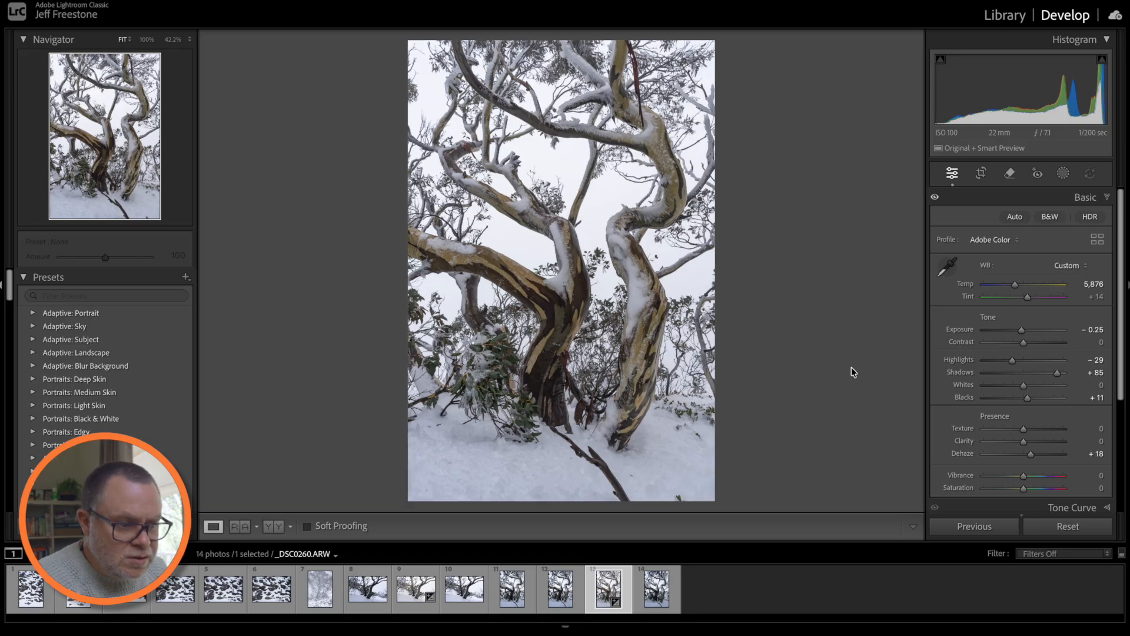
- Compare the photo against a white surround once more, then restore Dark Gray
{"action": "right_click", "coordinate": [790, 295]}
{"action": "left_click", "coordinate": [809, 308]}
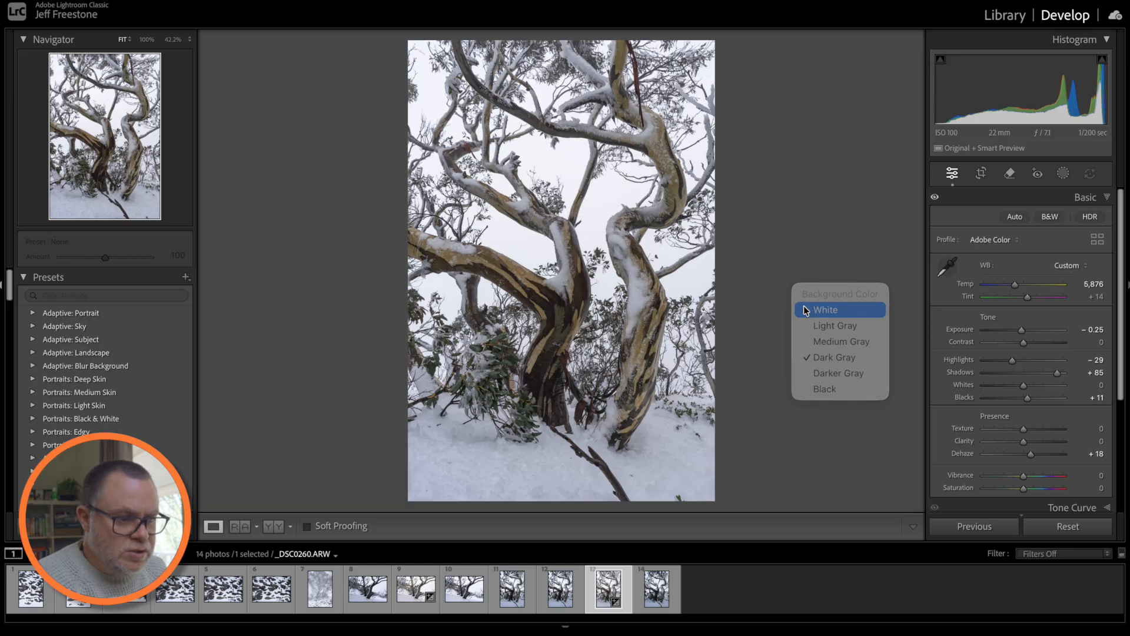
{"action": "right_click", "coordinate": [776, 328]}
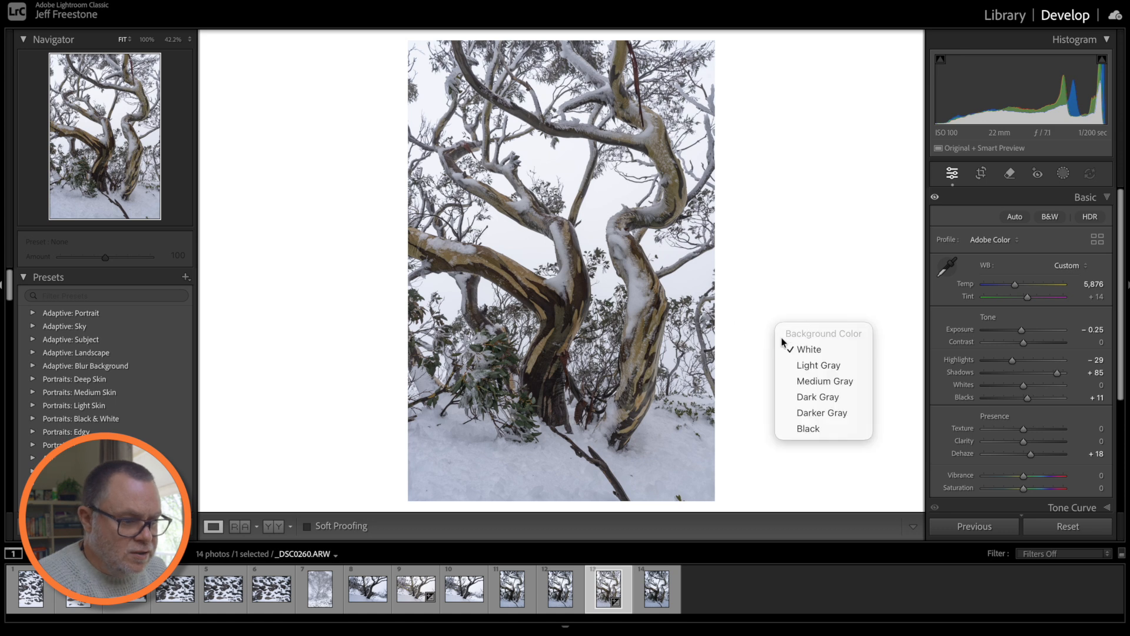
{"action": "left_click", "coordinate": [801, 397]}
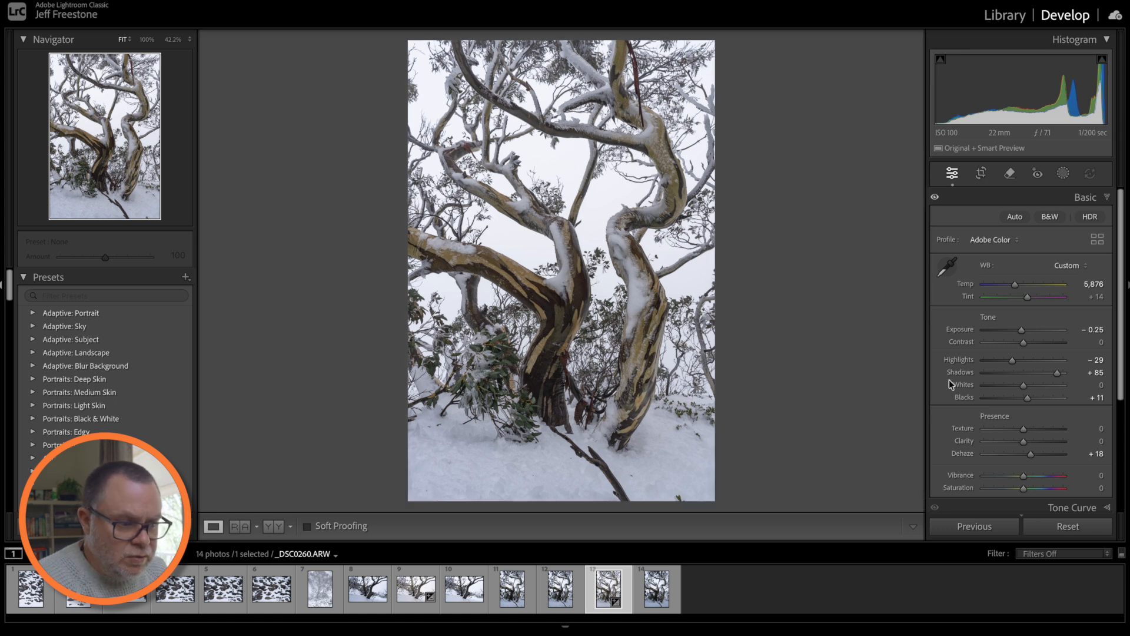
- Zoom to 49.3% on the central trunks and raise Yellow saturation to +21 in Color Mixer
{"action": "scroll", "coordinate": [1060, 412], "scroll_direction": "down", "scroll_amount": 3}
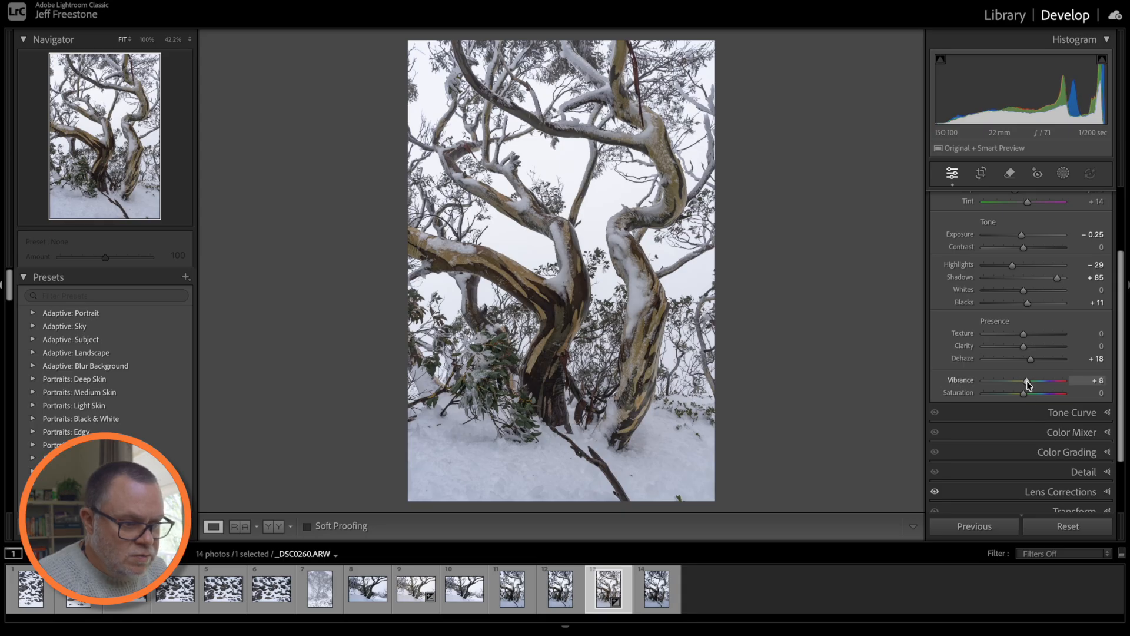
{"action": "left_click", "coordinate": [645, 341]}
{"action": "left_click", "coordinate": [518, 313]}
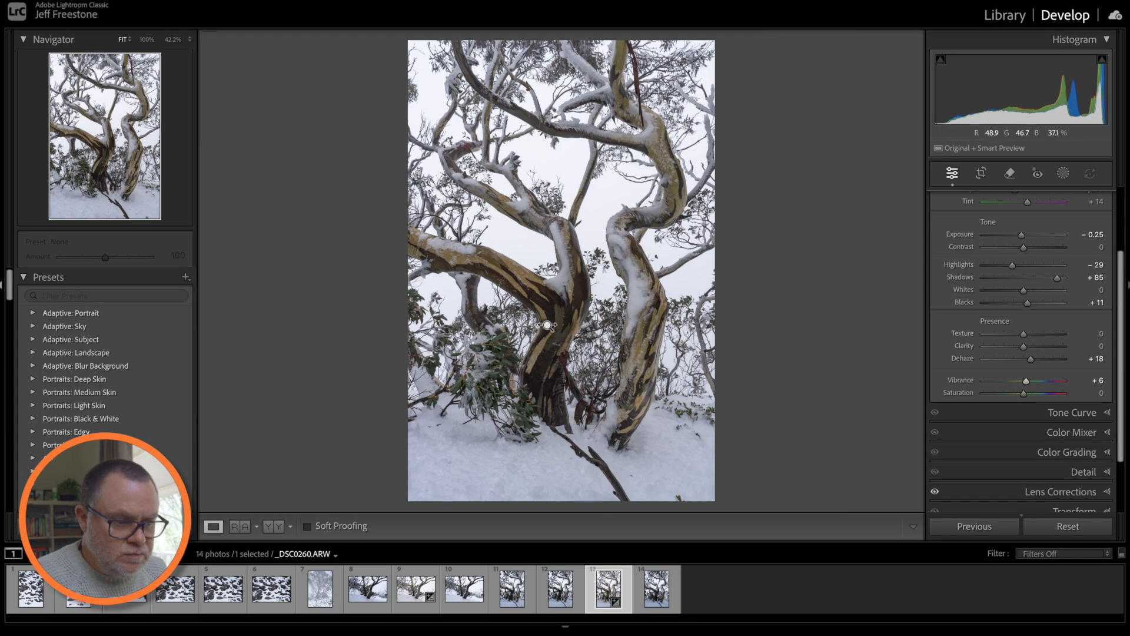
{"action": "left_click", "coordinate": [566, 328]}
{"action": "left_click_drag", "start_coordinate": [581, 326], "coordinate": [626, 326]}
{"action": "left_click_drag", "start_coordinate": [601, 262], "coordinate": [651, 369]}
{"action": "left_click", "coordinate": [1039, 433]}
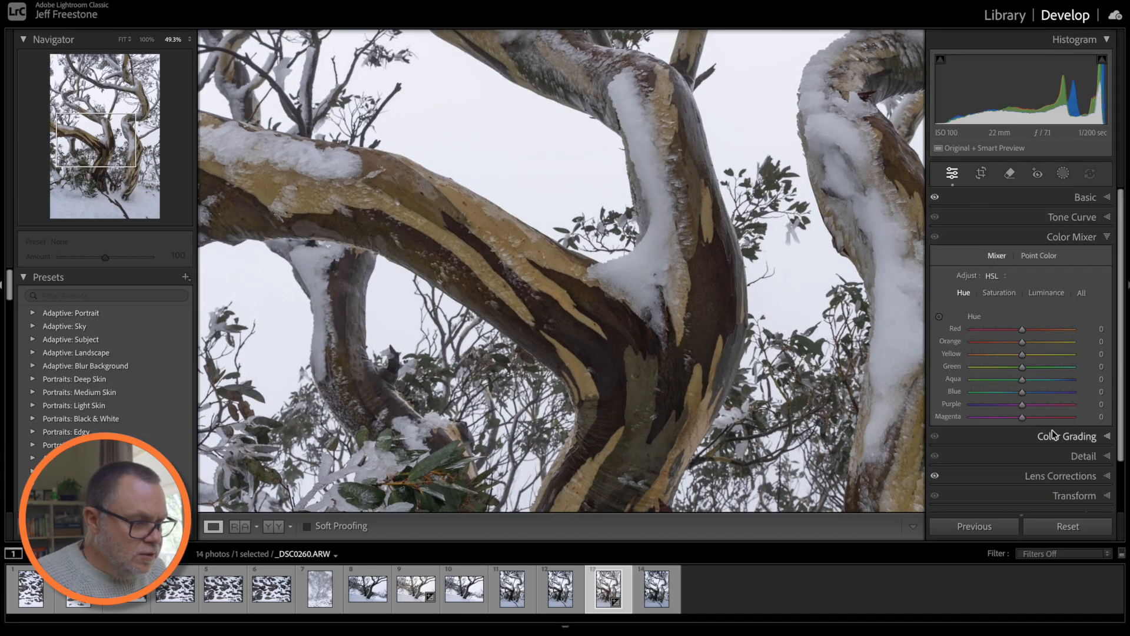
{"action": "left_click", "coordinate": [999, 293]}
{"action": "left_click_drag", "start_coordinate": [1023, 355], "coordinate": [1039, 353]}
- On the Hue tab, shift the Green hue to -100 while inspecting the upper branches
{"action": "left_click", "coordinate": [962, 295]}
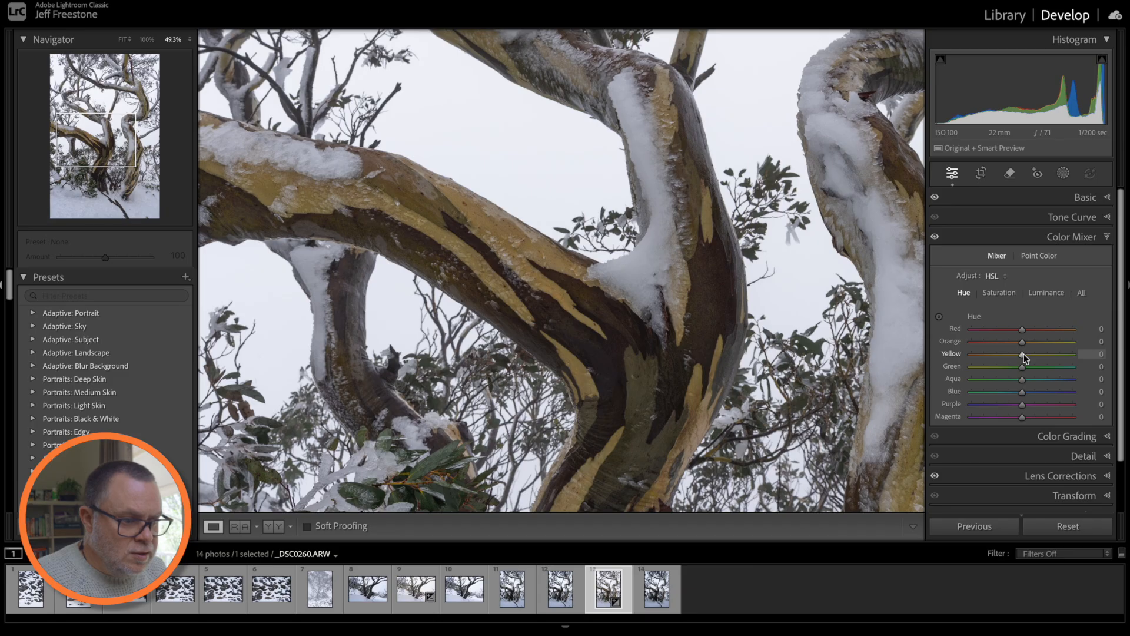
{"action": "left_click_drag", "start_coordinate": [829, 311], "coordinate": [717, 438]}
{"action": "left_click_drag", "start_coordinate": [769, 290], "coordinate": [651, 402]}
{"action": "left_click_drag", "start_coordinate": [830, 248], "coordinate": [697, 319]}
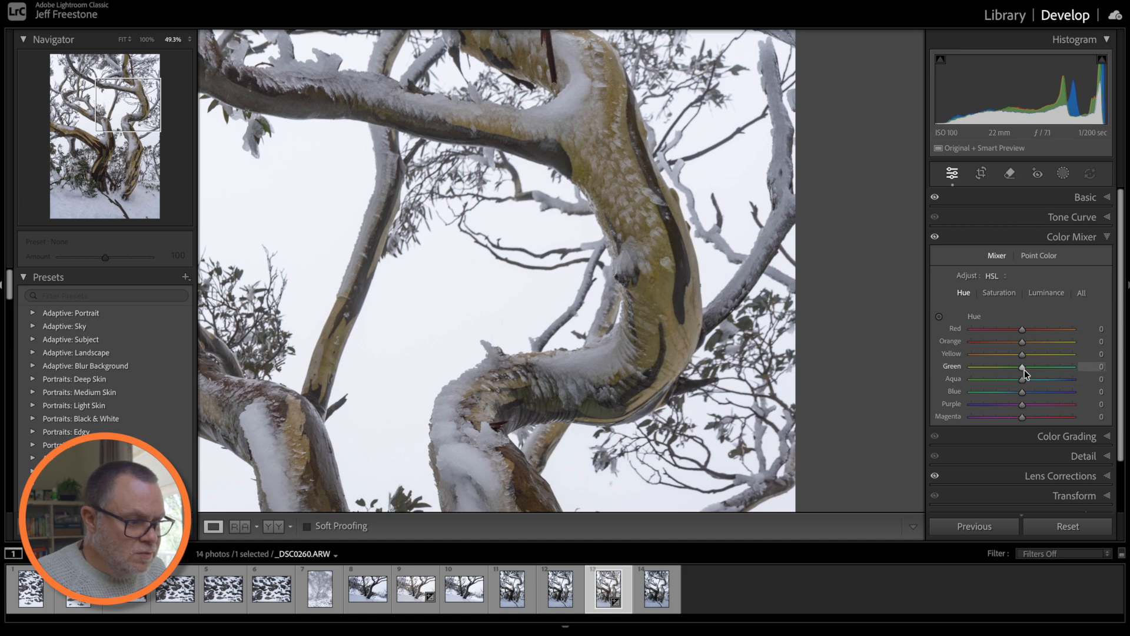
{"action": "left_click_drag", "start_coordinate": [1023, 371], "coordinate": [967, 370]}
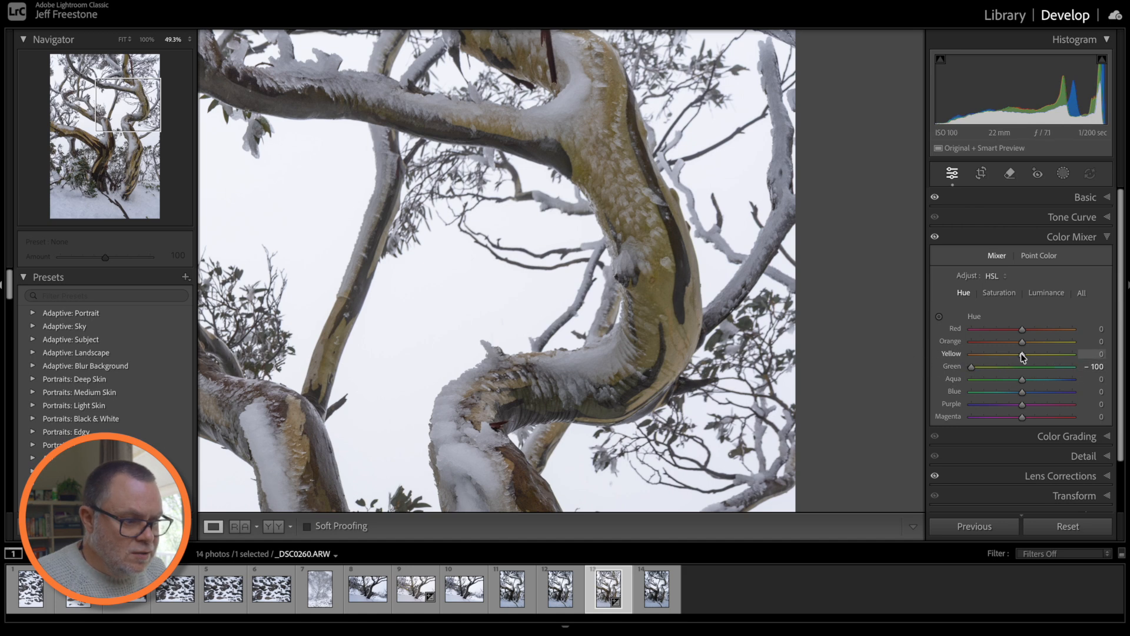
{"action": "left_click", "coordinate": [734, 323]}
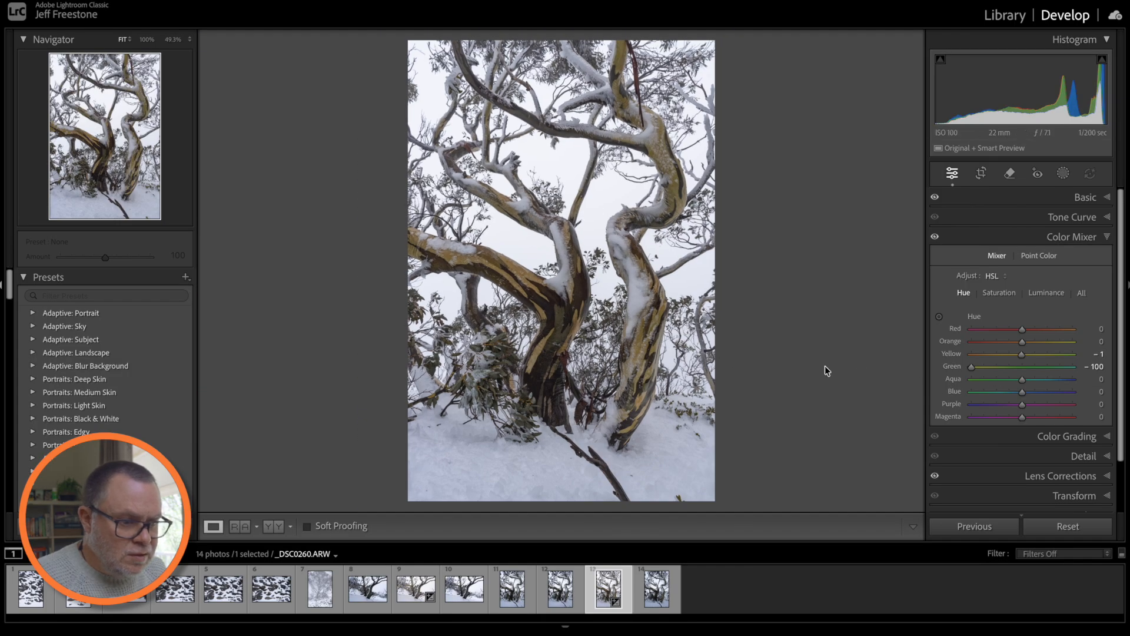
{"action": "left_click", "coordinate": [1082, 201]}
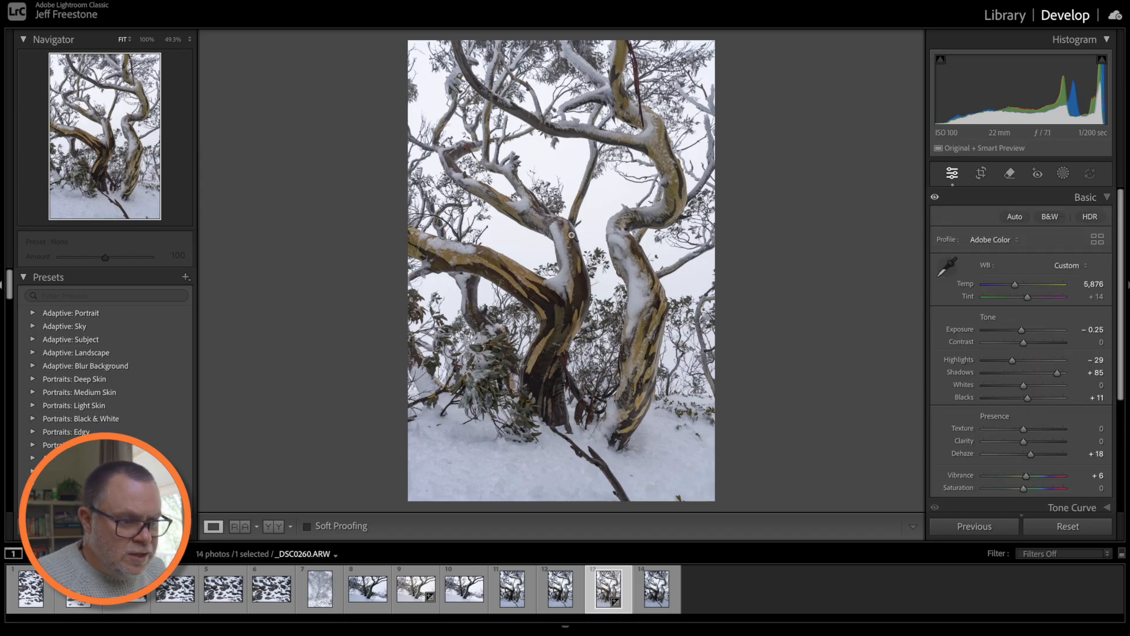
{"action": "left_click", "coordinate": [566, 294]}
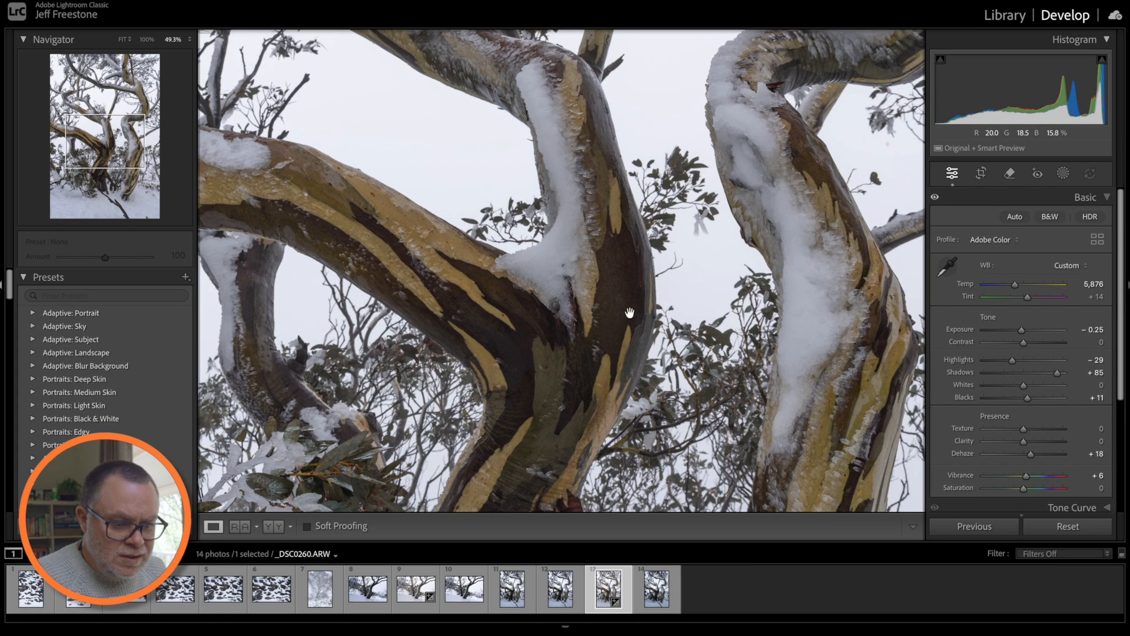
{"action": "left_click_drag", "start_coordinate": [653, 298], "coordinate": [614, 306]}
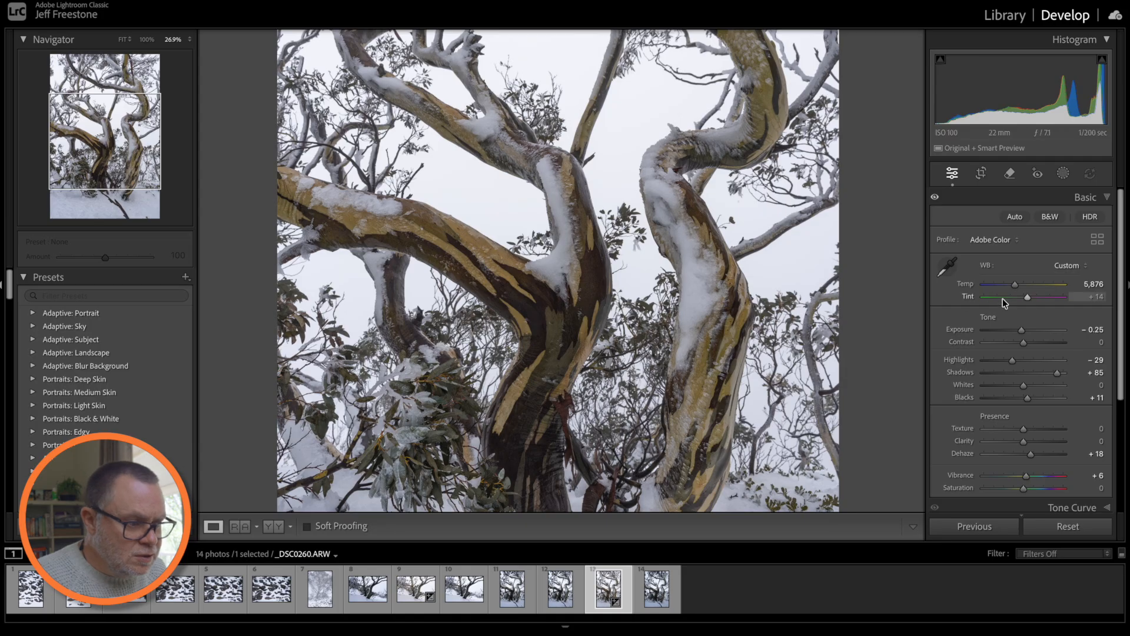
{"action": "left_click_drag", "start_coordinate": [1027, 299], "coordinate": [1026, 298]}
{"action": "left_click", "coordinate": [780, 331]}
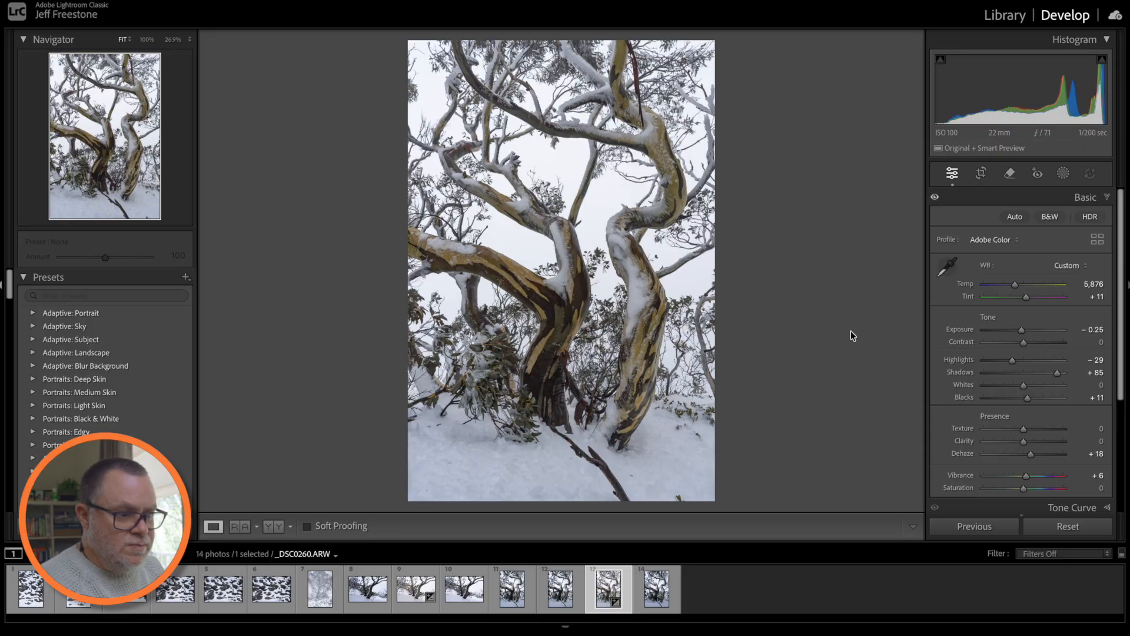
{"action": "key", "text": "backslash"}
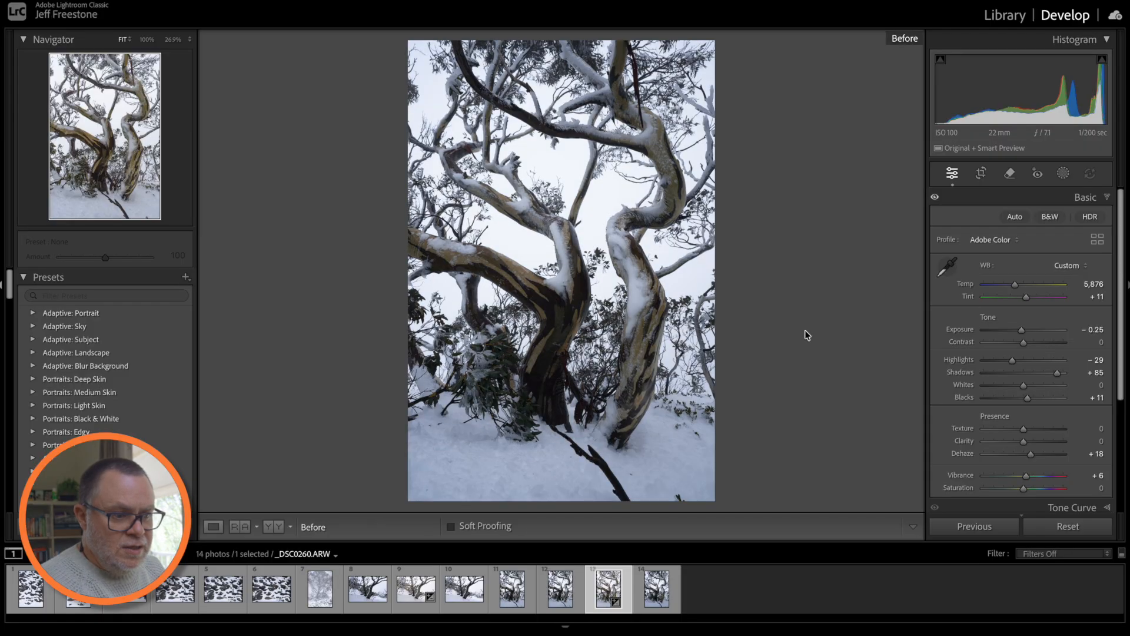
{"action": "key", "text": "backslash"}
{"action": "key", "text": "backslash"}
{"action": "key", "text": "backslash"}
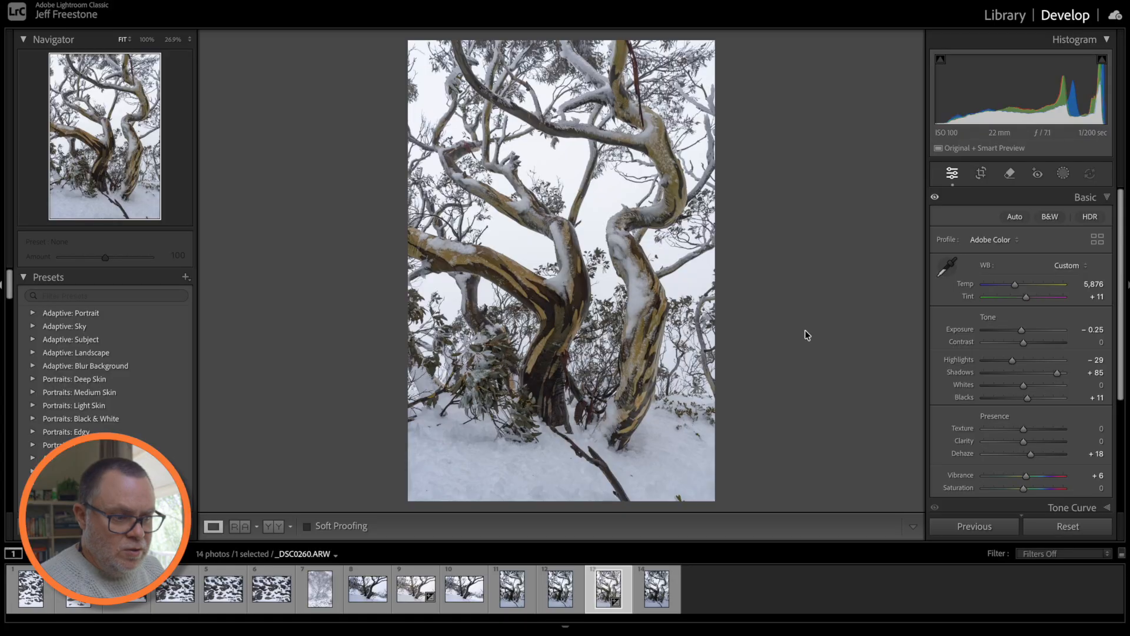
{"action": "key", "text": "backslash"}
{"action": "key", "text": "backslash"}
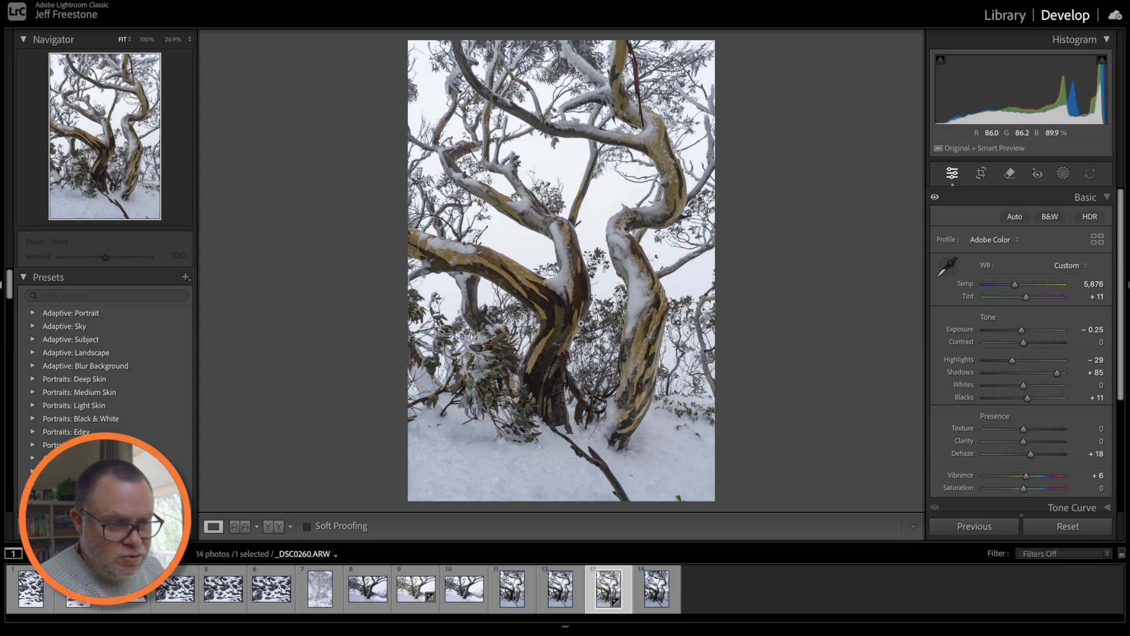
{"action": "key", "text": "backslash"}
{"action": "key", "text": "backslash"}
{"action": "key", "text": "backslash"}
{"action": "key", "text": "backslash"}
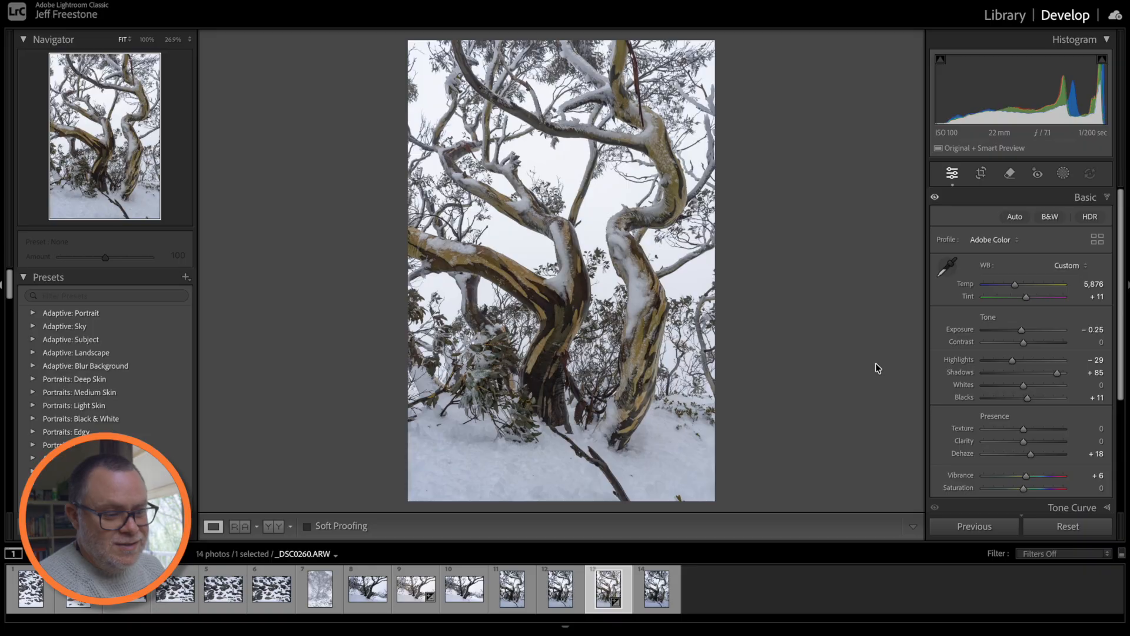
{"action": "key", "text": "backslash"}
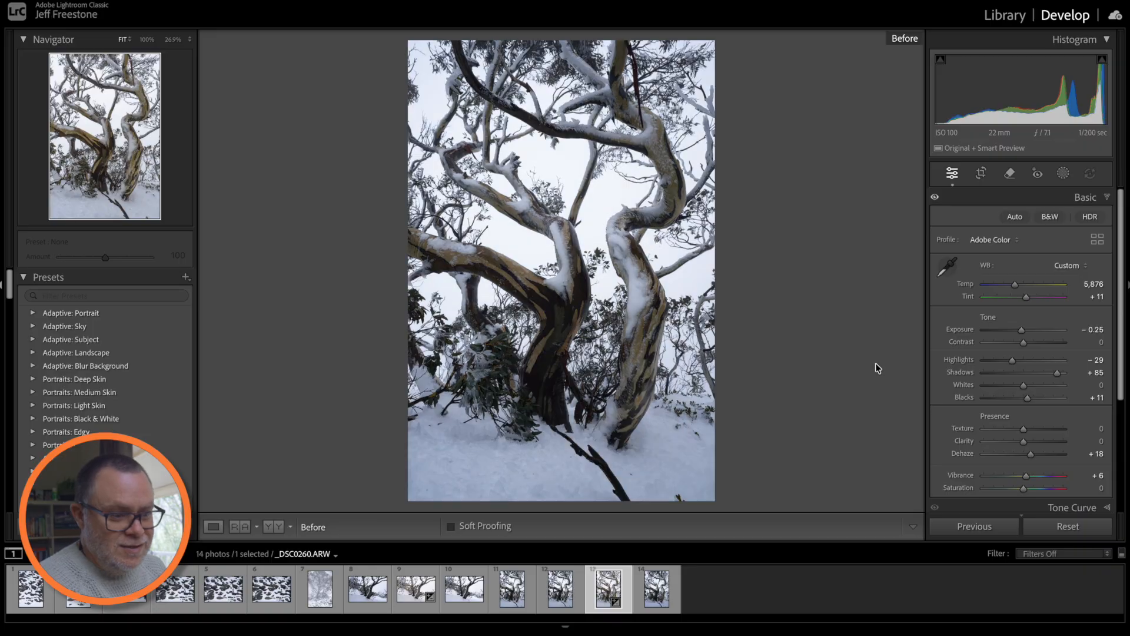
{"action": "key", "text": "backslash"}
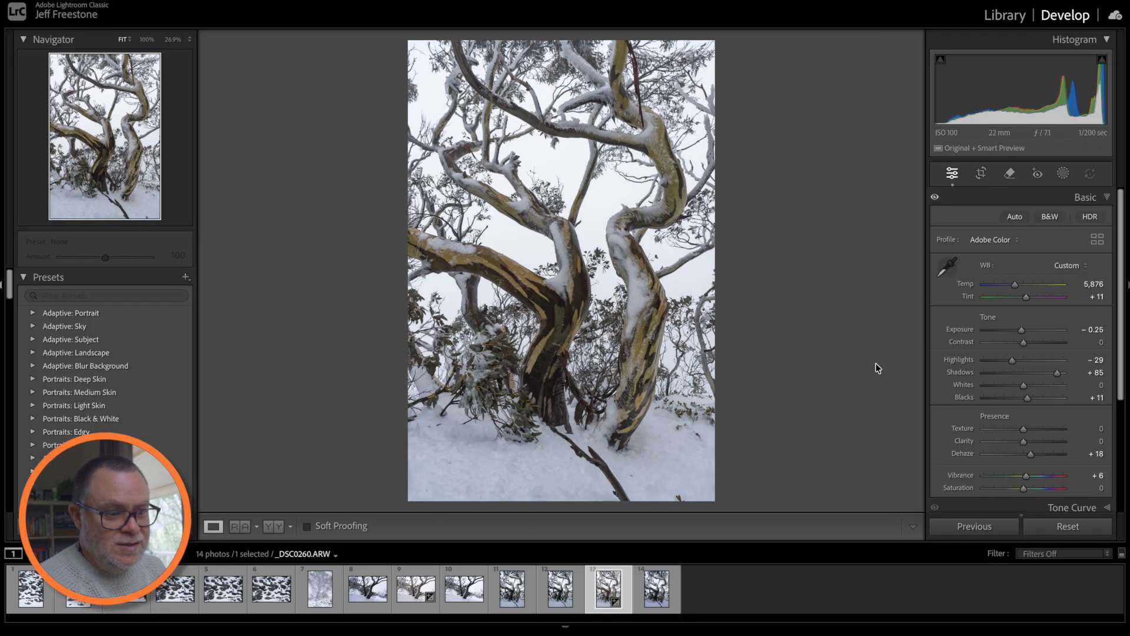
{"action": "key", "text": "backslash"}
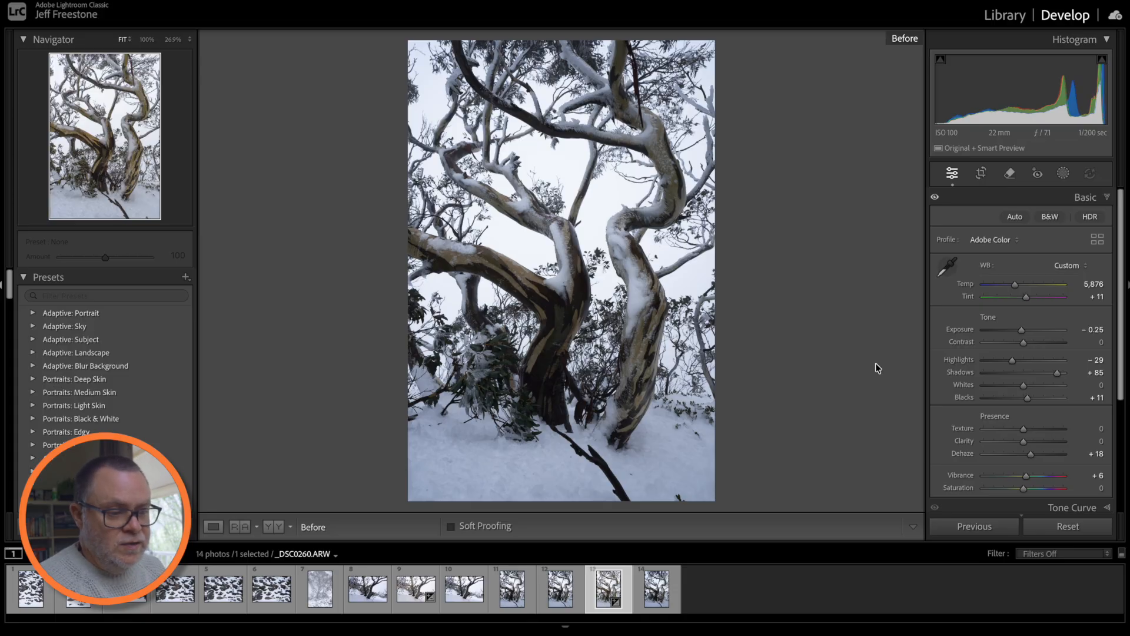
{"action": "key", "text": "backslash"}
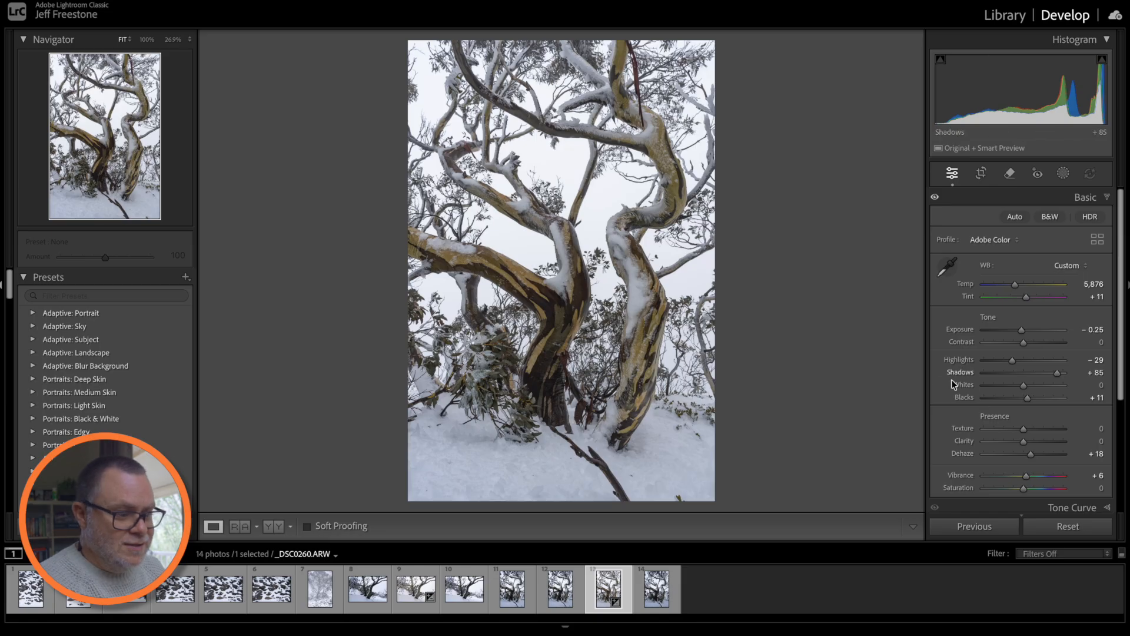
{"action": "scroll", "coordinate": [1024, 375], "scroll_direction": "down", "scroll_amount": 5}
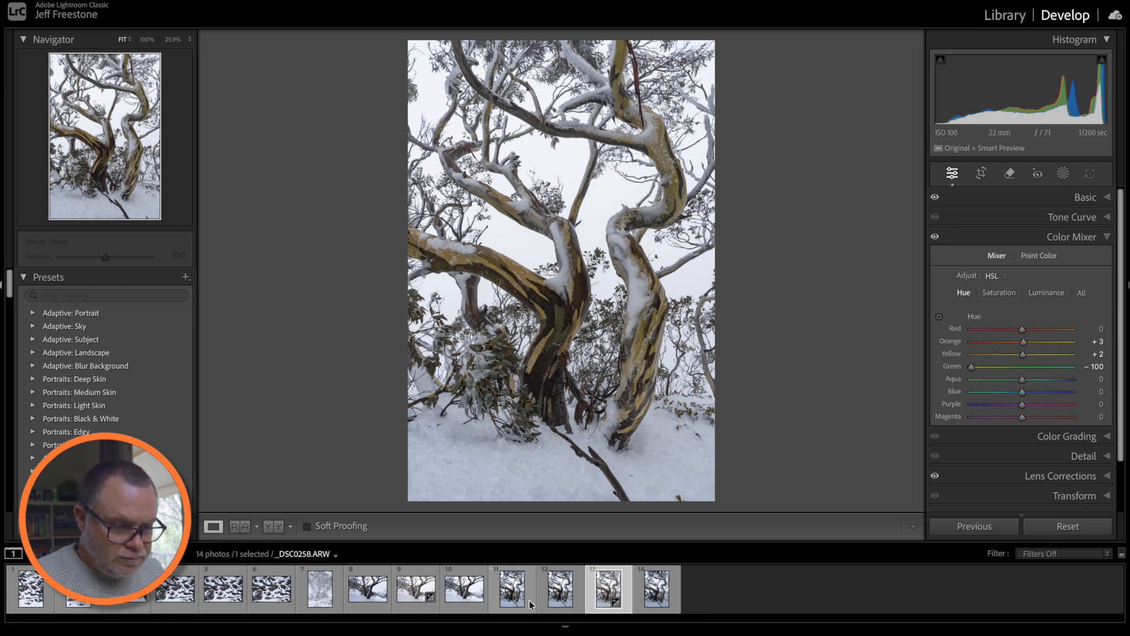
- Send _DSC0260.ARW from Lightroom to Adobe Photoshop 2026 via Edit In
{"action": "right_click", "coordinate": [612, 585]}
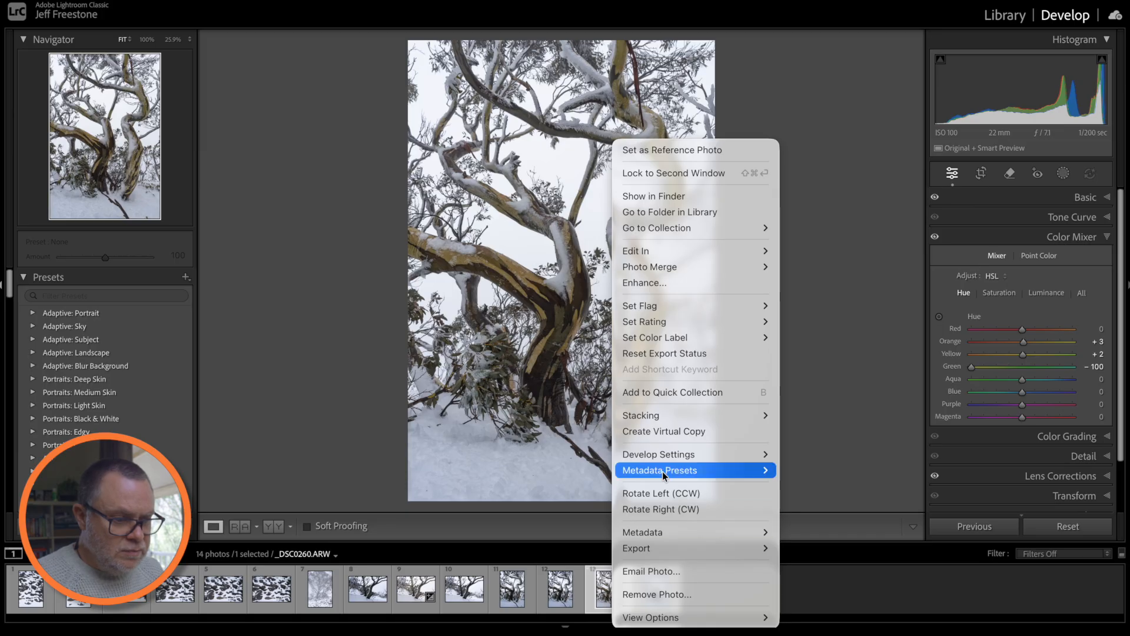
{"action": "mouse_move", "coordinate": [673, 256]}
{"action": "left_click", "coordinate": [798, 255]}
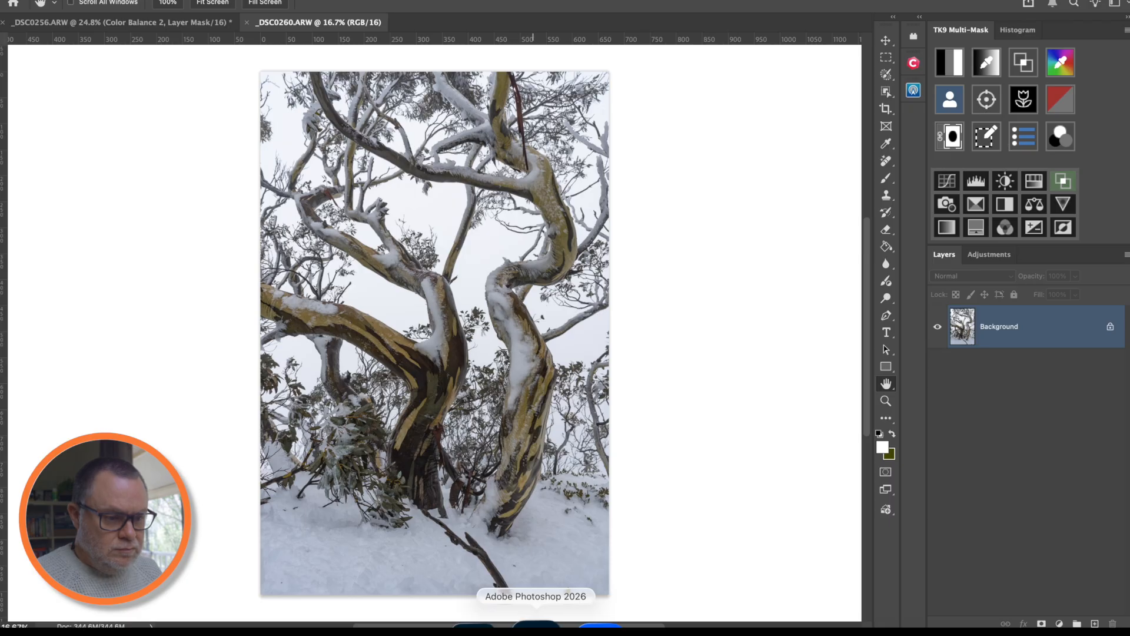
- Set the pasteboard to Dark Gray and unlock the Background layer as Layer 0
{"action": "right_click", "coordinate": [751, 372]}
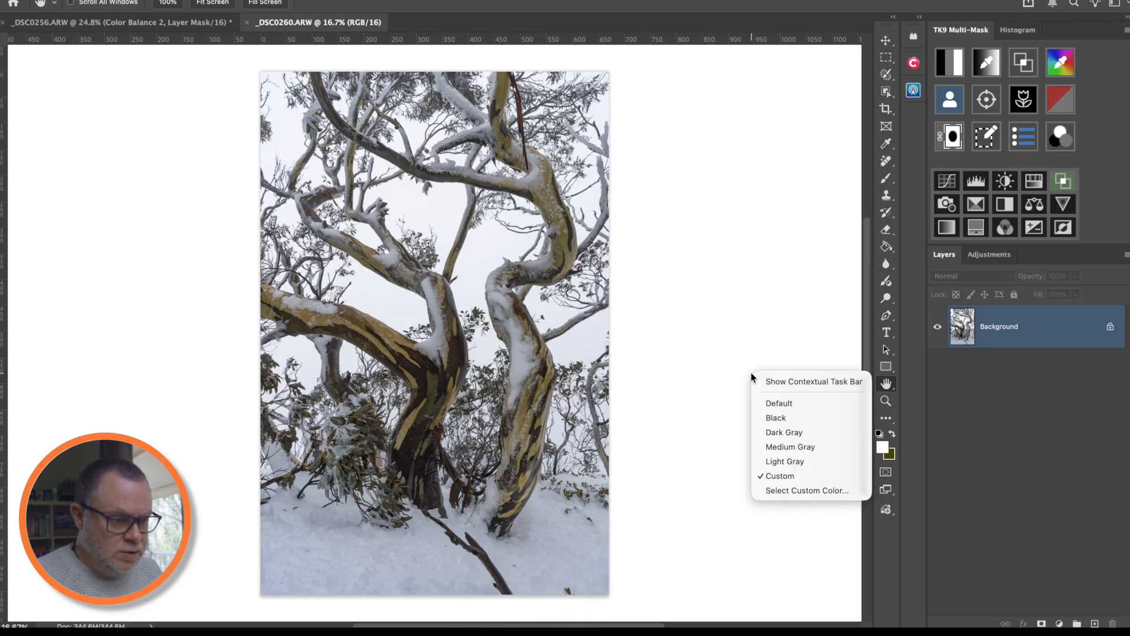
{"action": "left_click", "coordinate": [787, 433]}
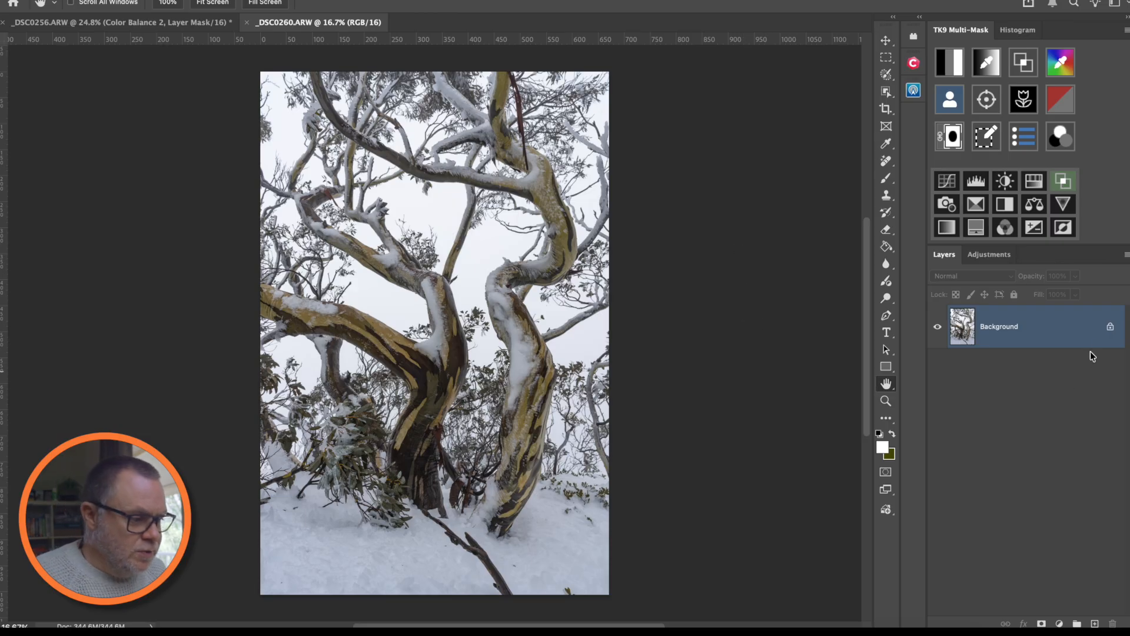
{"action": "left_click", "coordinate": [1109, 335]}
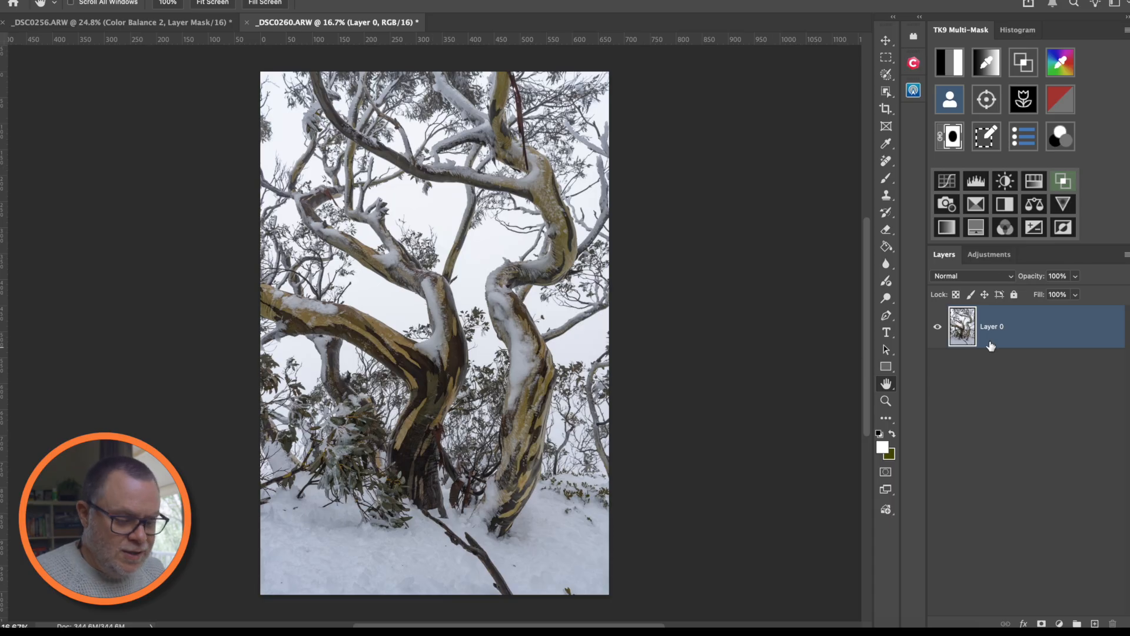
- Duplicate Layer 0 and use the Remove Tool to erase the dark branch and small spots in the snow
{"action": "key", "text": "ctrl+j"}
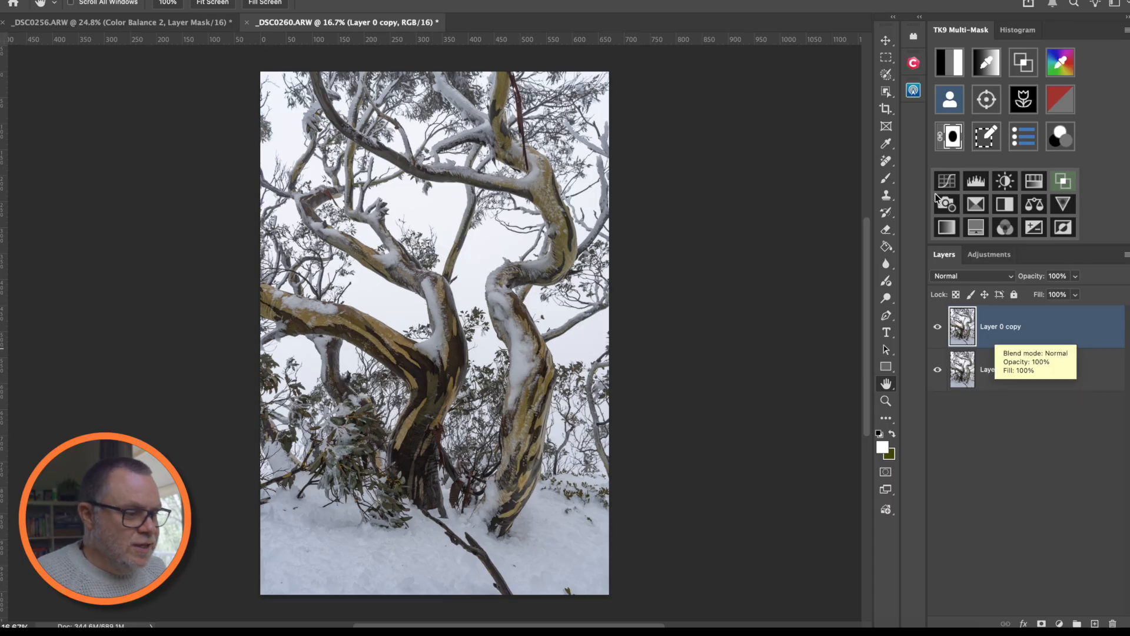
{"action": "left_click", "coordinate": [887, 163]}
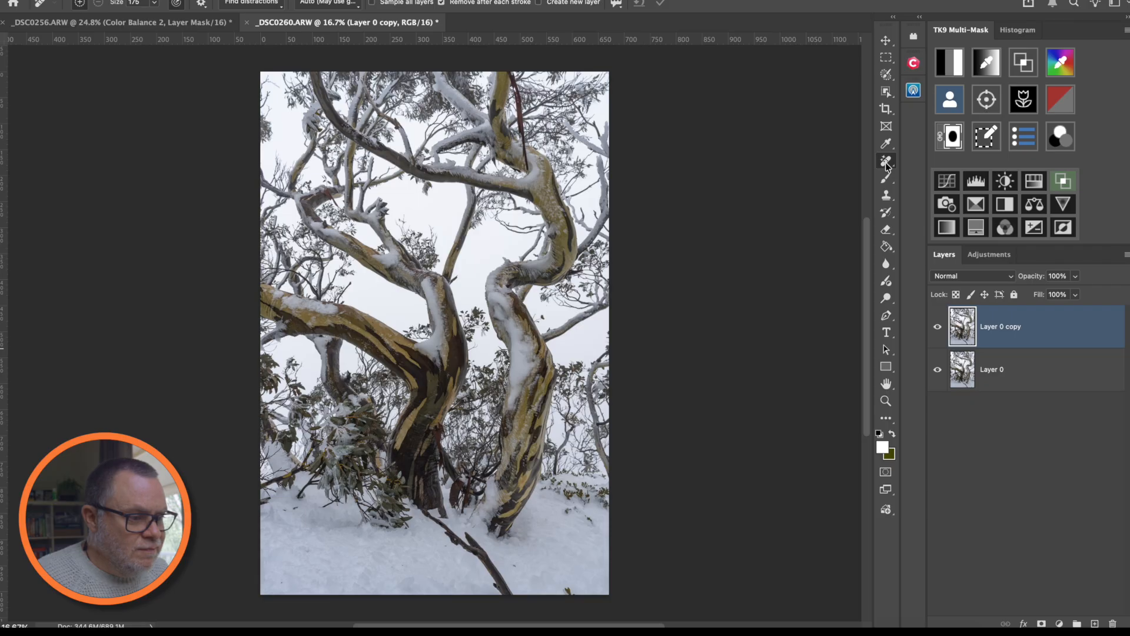
{"action": "right_click", "coordinate": [887, 165]}
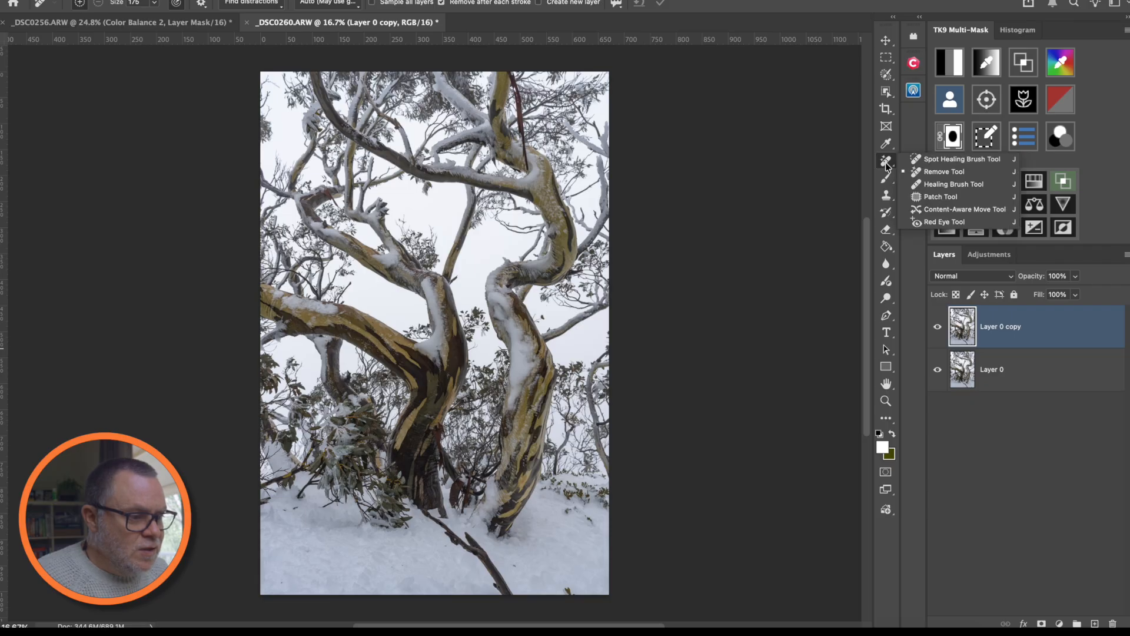
{"action": "left_click", "coordinate": [424, 514]}
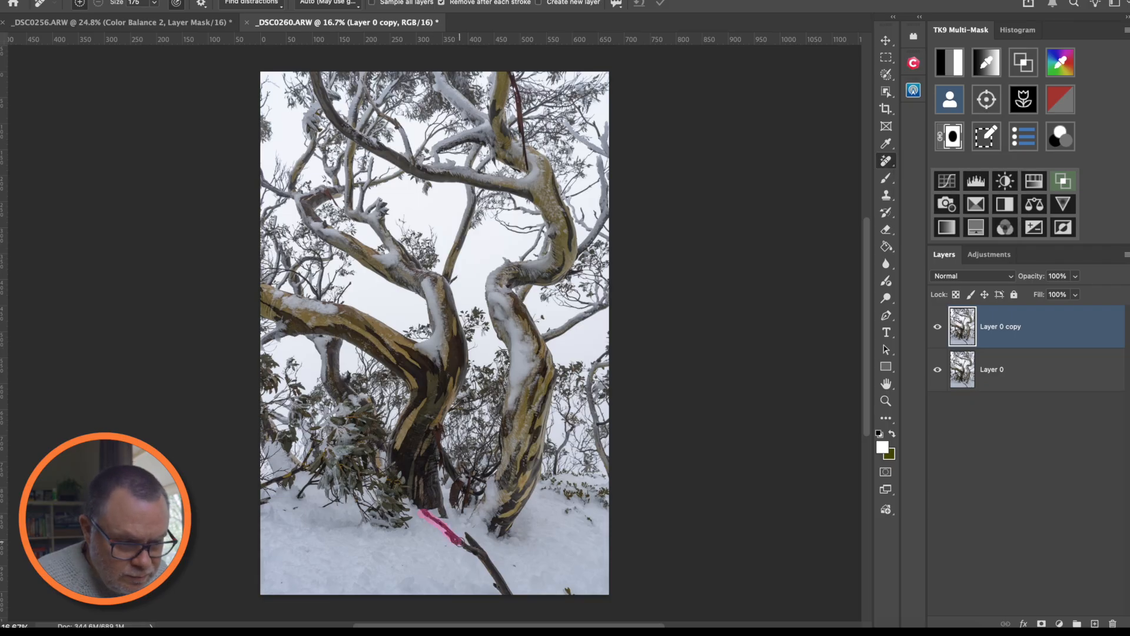
{"action": "mouse_move", "coordinate": [493, 574]}
{"action": "left_mouse_down"}
{"action": "mouse_move", "coordinate": [513, 598]}
{"action": "mouse_move", "coordinate": [496, 599]}
{"action": "left_mouse_up"}
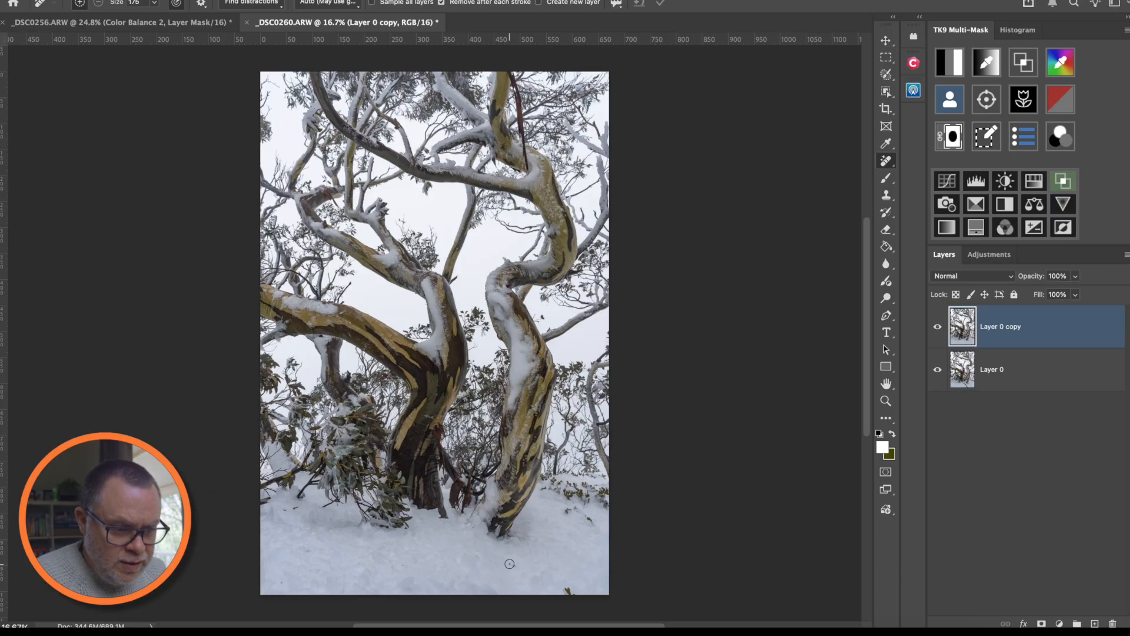
{"action": "left_click", "coordinate": [568, 589]}
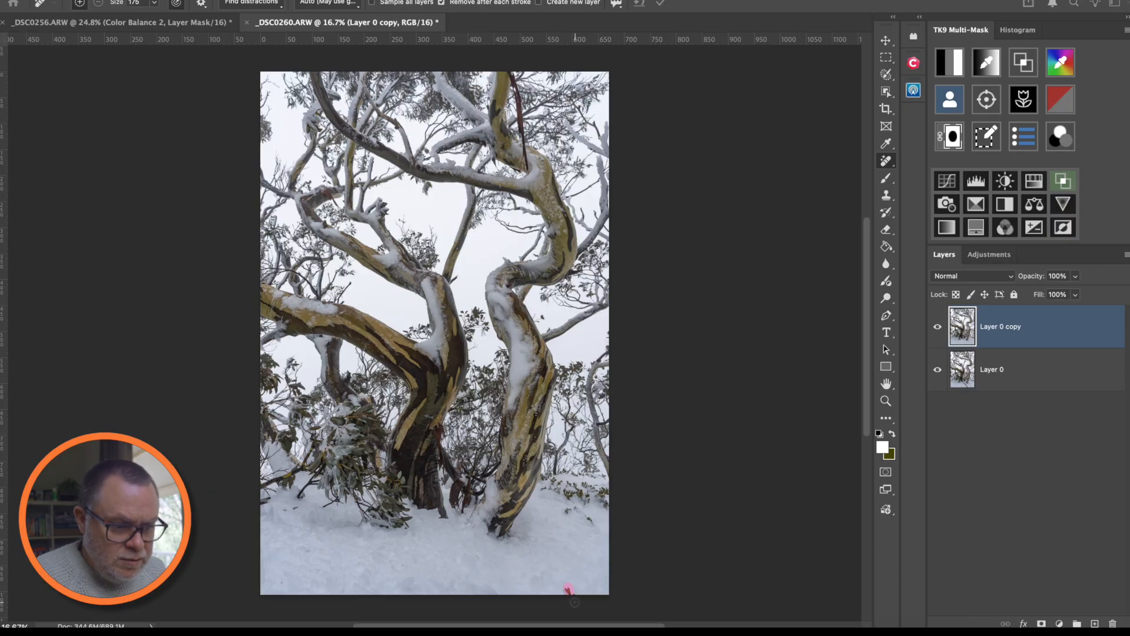
{"action": "left_click", "coordinate": [577, 509]}
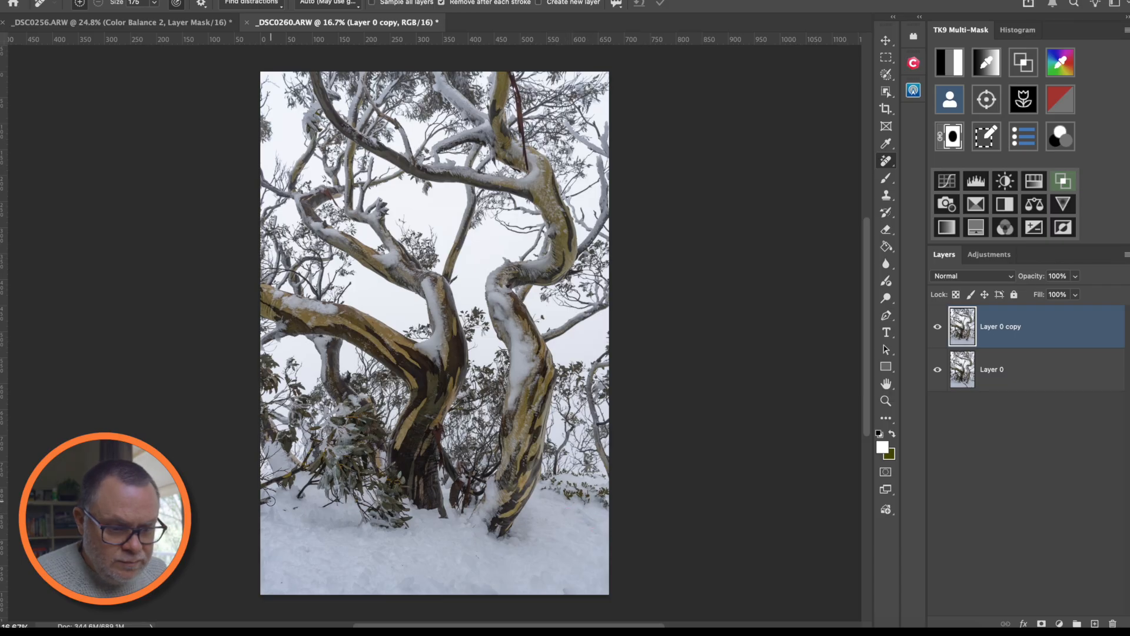
- With a 200-px Remove brush, clean away the twigs along the top-left edge
{"action": "key", "text": "bracketright"}
{"action": "left_click", "coordinate": [268, 138]}
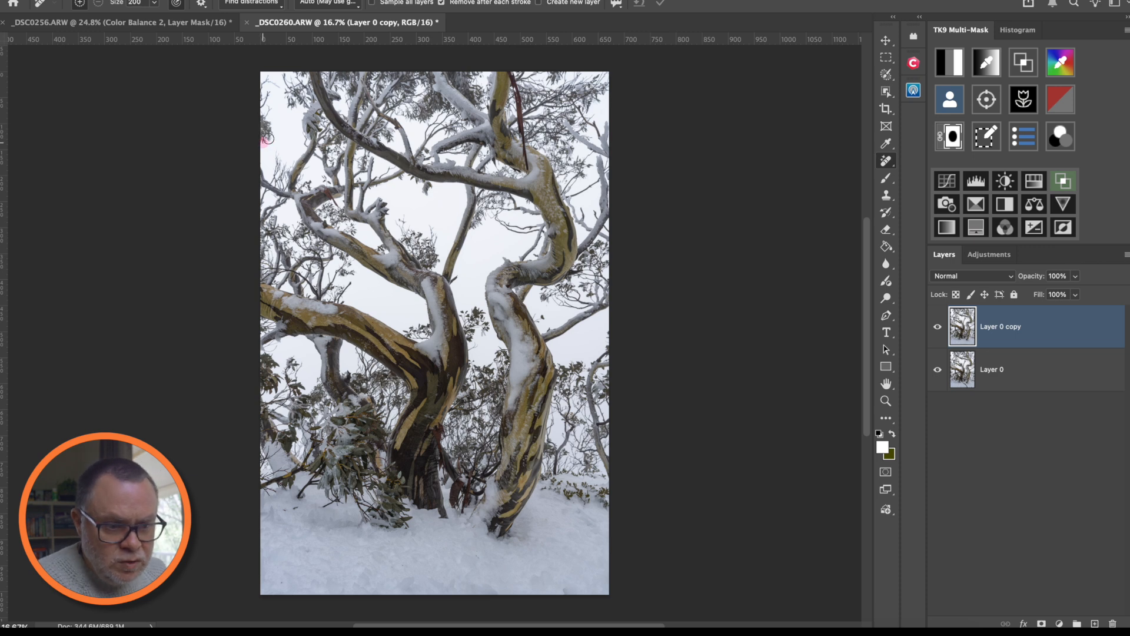
{"action": "left_click_drag", "start_coordinate": [264, 130], "coordinate": [270, 111]}
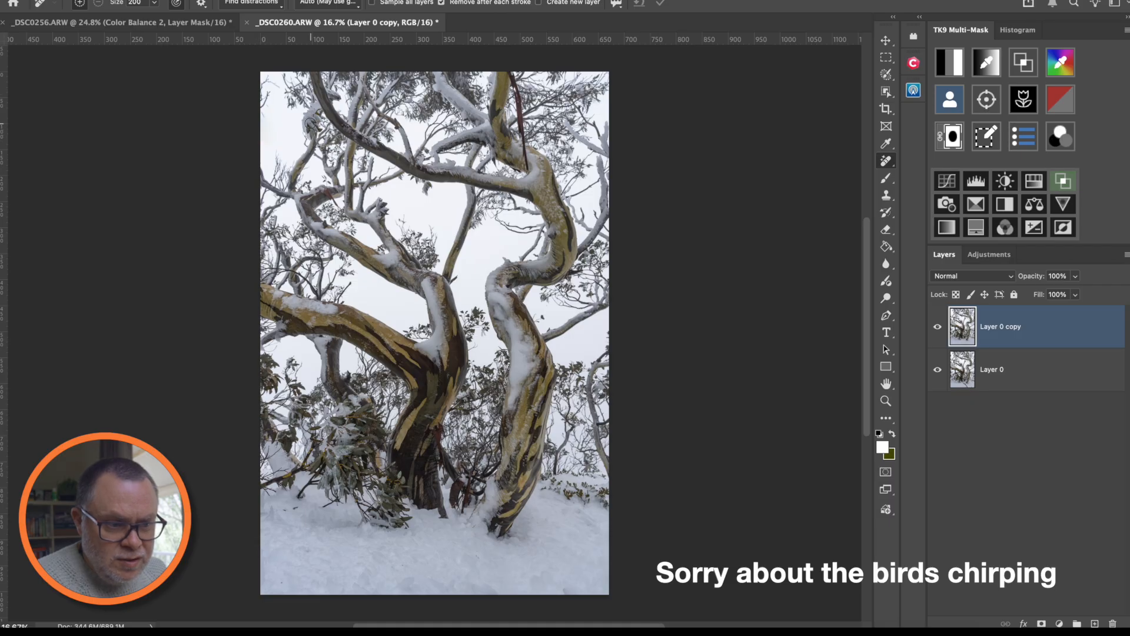
{"action": "mouse_move", "coordinate": [277, 87]}
{"action": "left_mouse_down"}
{"action": "mouse_move", "coordinate": [266, 83]}
{"action": "mouse_move", "coordinate": [261, 120]}
{"action": "left_mouse_up"}
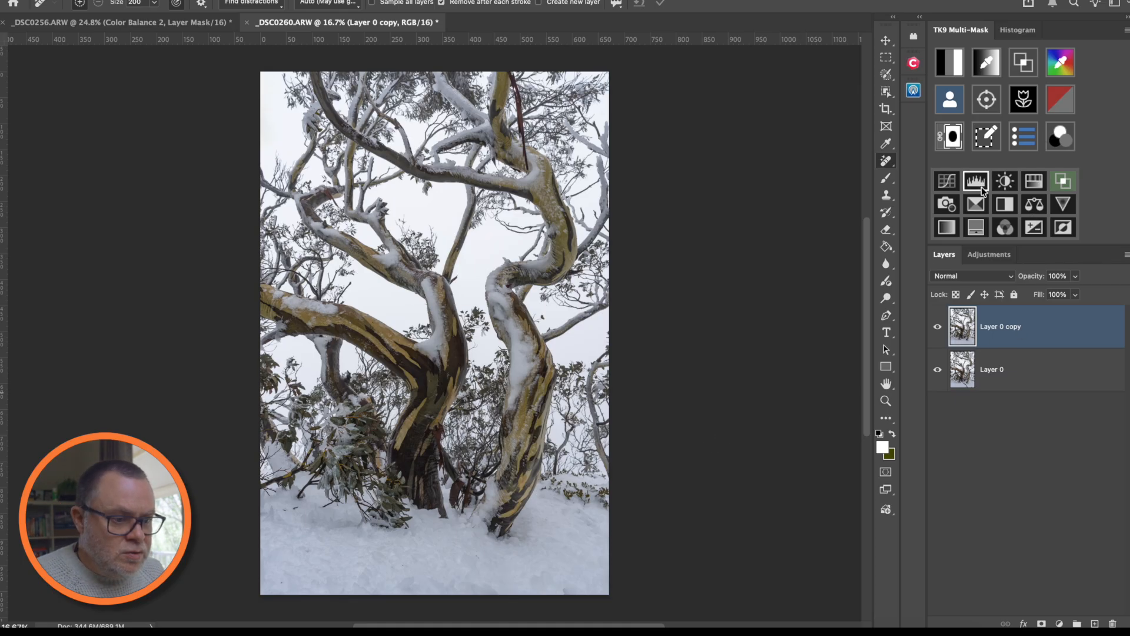
- Add a Darks 2 luminosity-masked Curves layer lifting input 119 to 152, toggling it to compare
{"action": "left_click", "coordinate": [954, 66]}
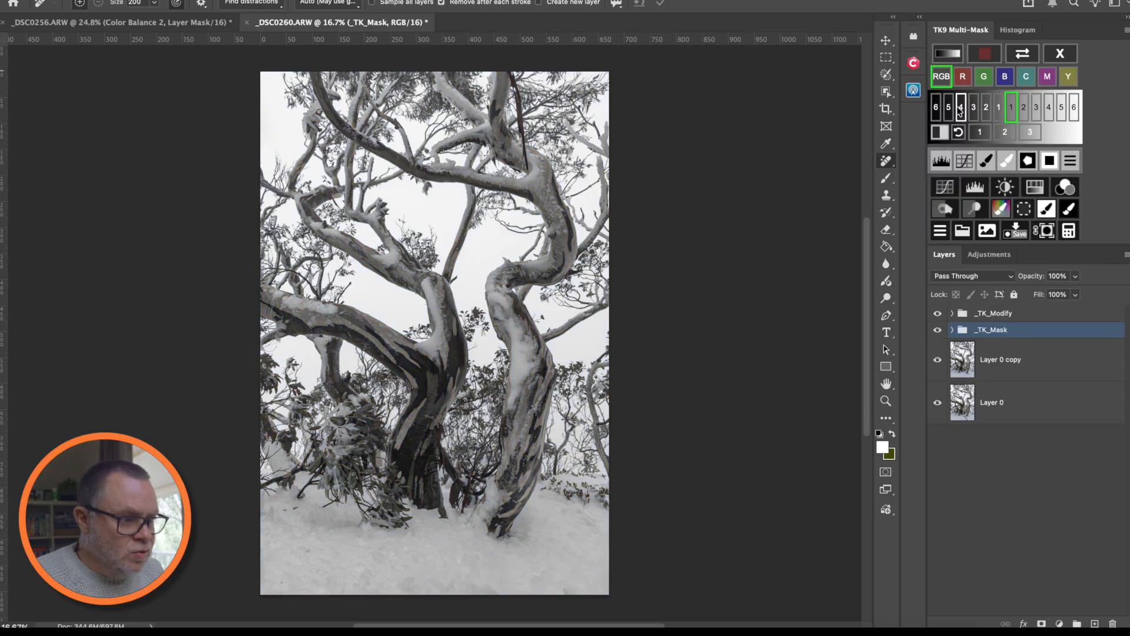
{"action": "left_click", "coordinate": [986, 109]}
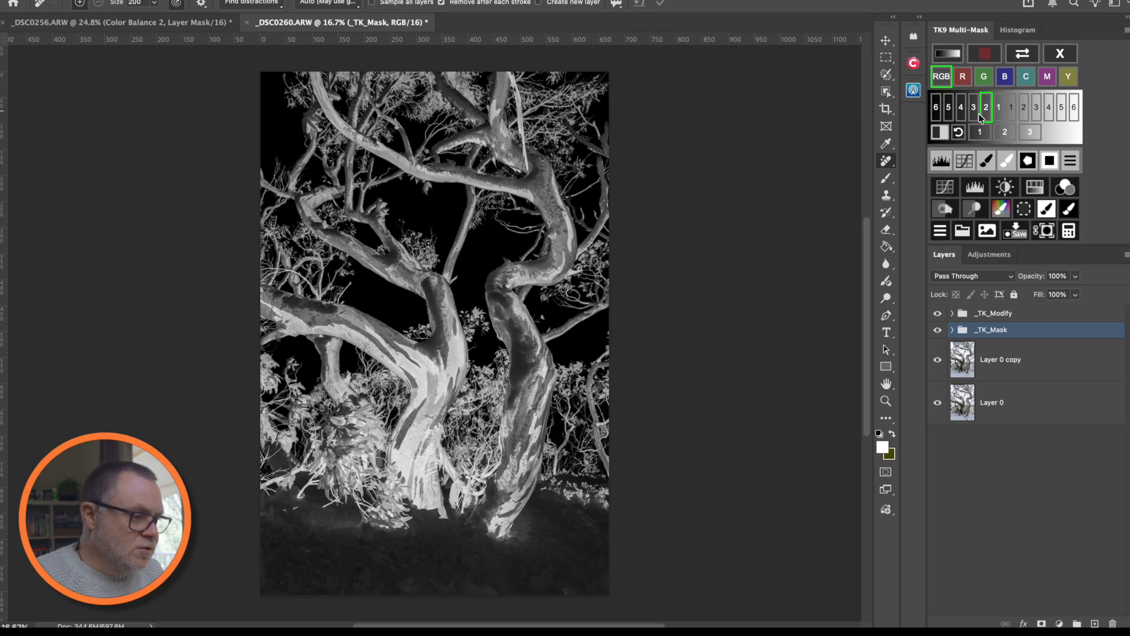
{"action": "left_click", "coordinate": [944, 186]}
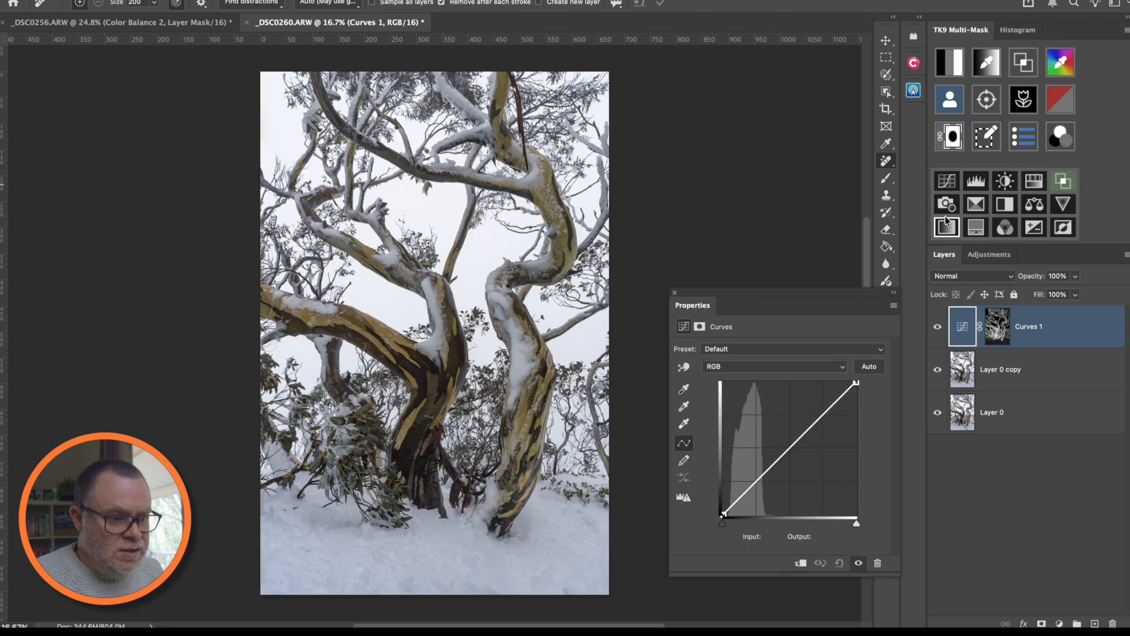
{"action": "left_click_drag", "start_coordinate": [789, 447], "coordinate": [785, 435]}
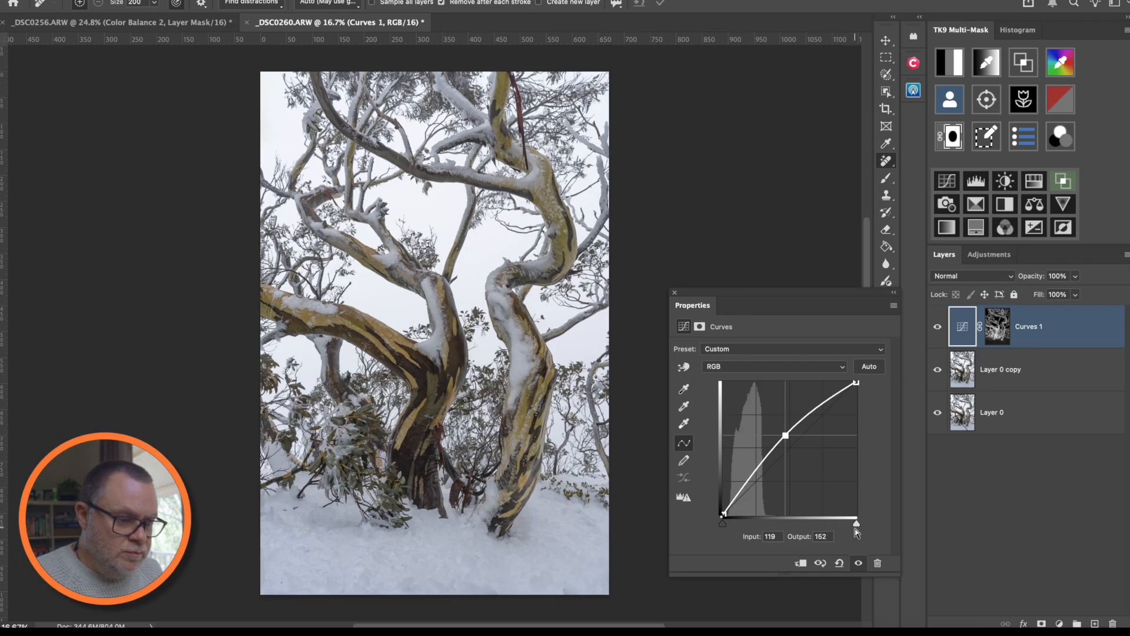
{"action": "left_click", "coordinate": [857, 564]}
{"action": "left_click", "coordinate": [857, 564]}
{"action": "left_click", "coordinate": [857, 564]}
{"action": "left_click", "coordinate": [857, 564]}
{"action": "left_click", "coordinate": [857, 564]}
{"action": "left_click", "coordinate": [857, 564]}
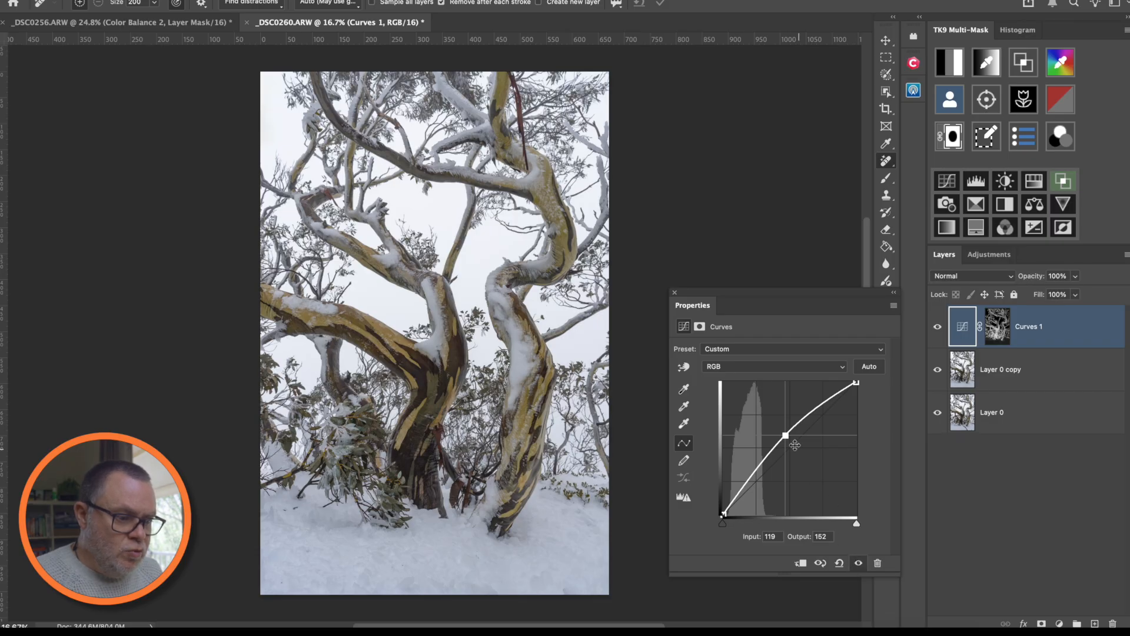
- Show the colour histogram, compare it with Curves 1 on and off, then close Properties
{"action": "left_click", "coordinate": [1017, 33]}
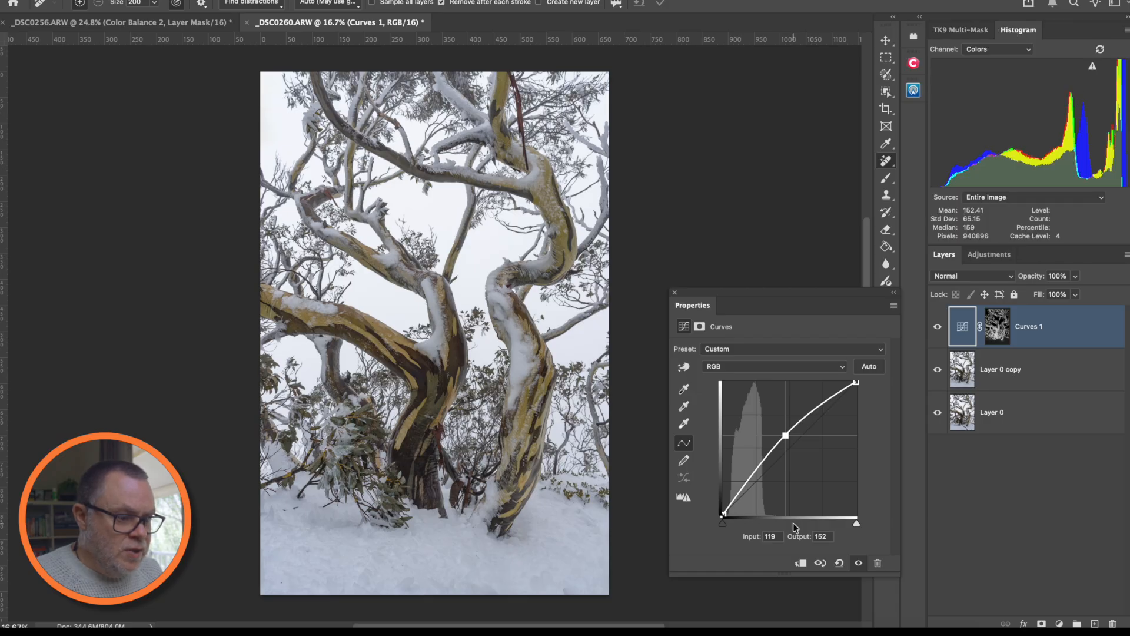
{"action": "left_click", "coordinate": [858, 564]}
{"action": "left_click", "coordinate": [857, 564]}
{"action": "left_click", "coordinate": [858, 564]}
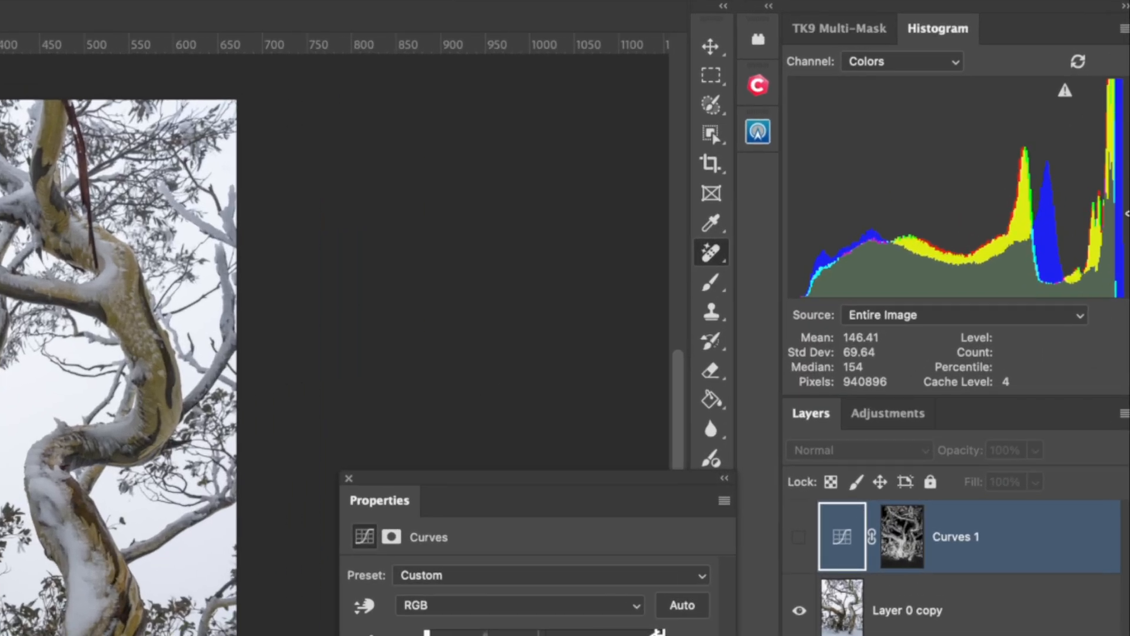
{"action": "left_click", "coordinate": [662, 635]}
{"action": "left_click", "coordinate": [662, 635]}
{"action": "left_click", "coordinate": [663, 635]}
{"action": "left_click", "coordinate": [662, 635]}
{"action": "left_click", "coordinate": [663, 635]}
{"action": "left_click", "coordinate": [663, 635]}
{"action": "left_click", "coordinate": [663, 635]}
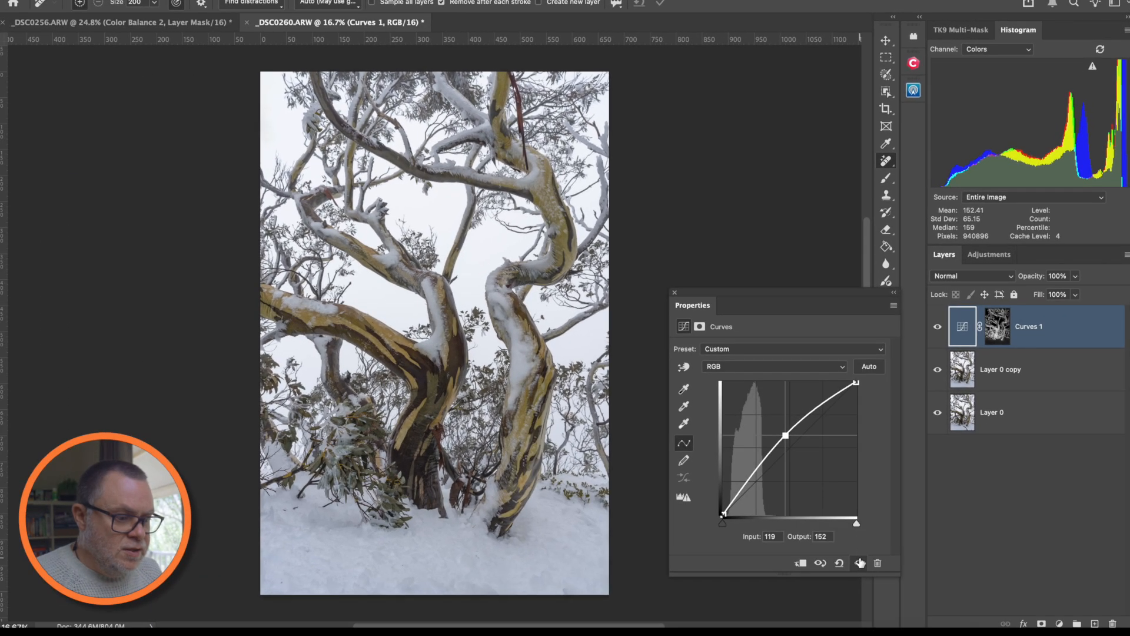
{"action": "left_click", "coordinate": [760, 635]}
{"action": "left_click", "coordinate": [860, 563]}
{"action": "left_click", "coordinate": [860, 563]}
{"action": "left_click", "coordinate": [861, 563]}
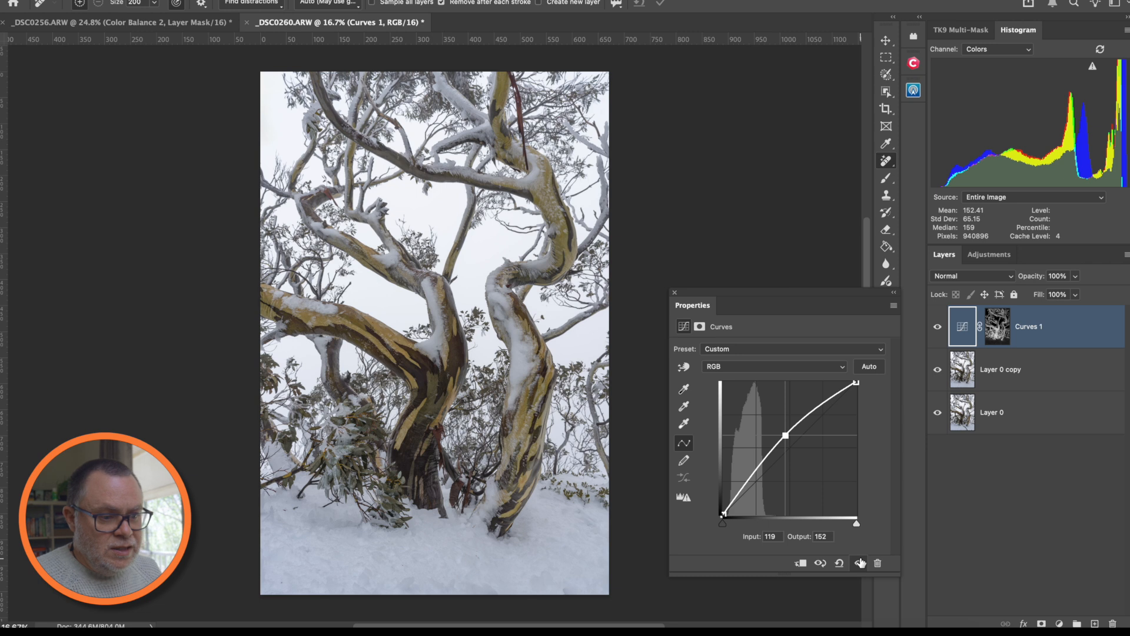
{"action": "left_click", "coordinate": [674, 293]}
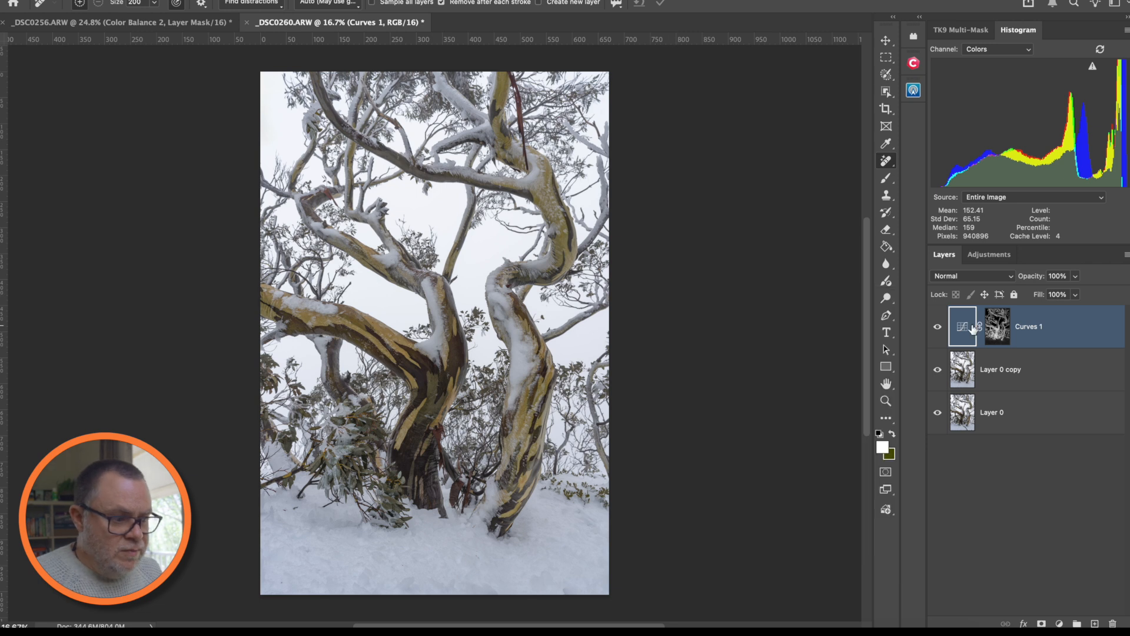
- Compare Curves 1 with its mask disabled, then re-enable the mask and close Properties
{"action": "left_click", "coordinate": [1007, 330], "text": "shift"}
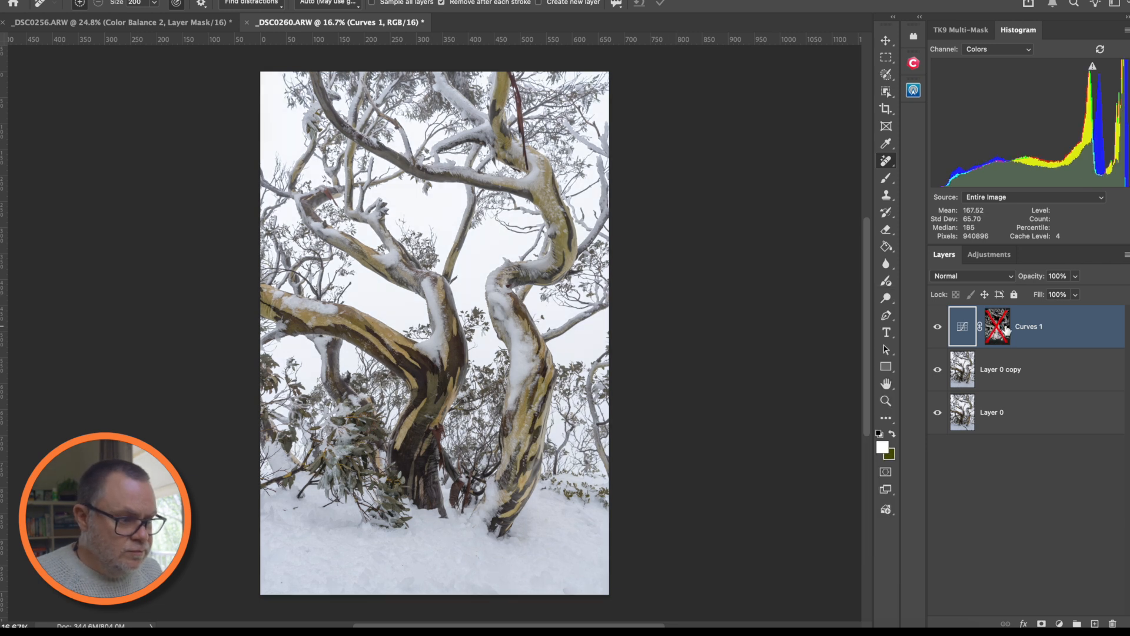
{"action": "double_click", "coordinate": [960, 331]}
{"action": "left_click", "coordinate": [857, 563]}
{"action": "left_click", "coordinate": [858, 563]}
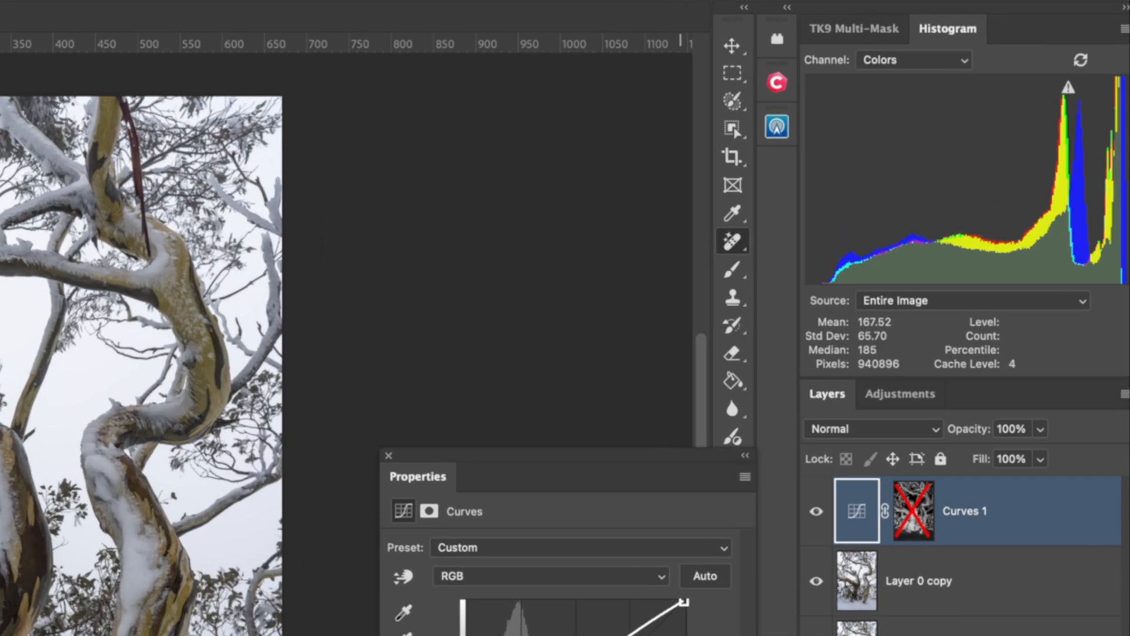
{"action": "key", "text": "super+comma"}
{"action": "key", "text": "super+comma"}
{"action": "key", "text": "super+comma"}
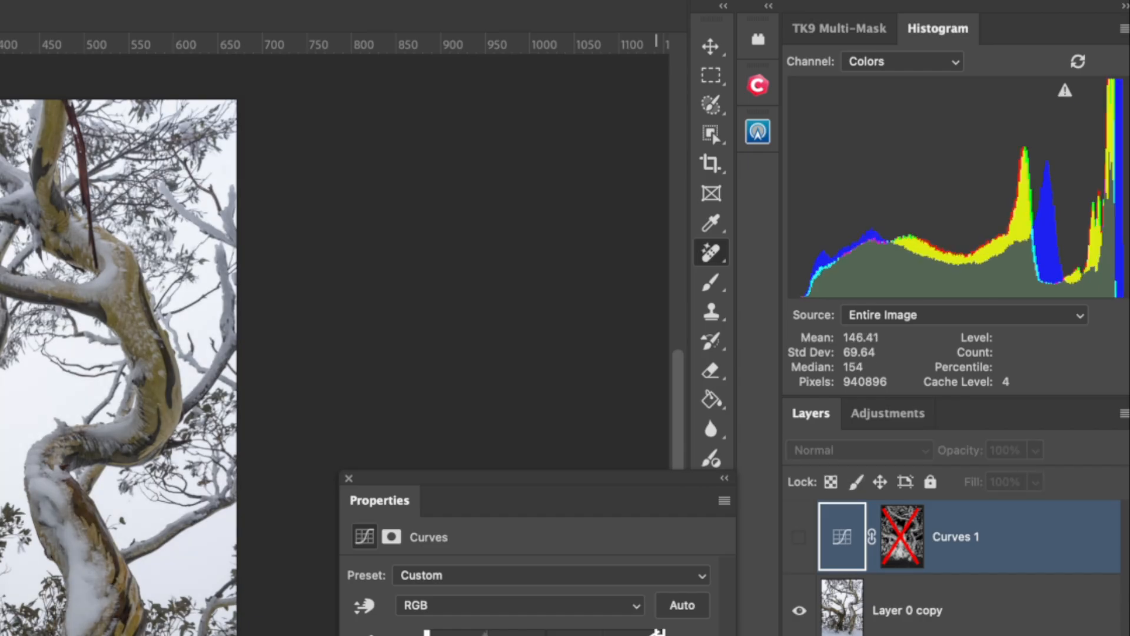
{"action": "key", "text": "super+comma"}
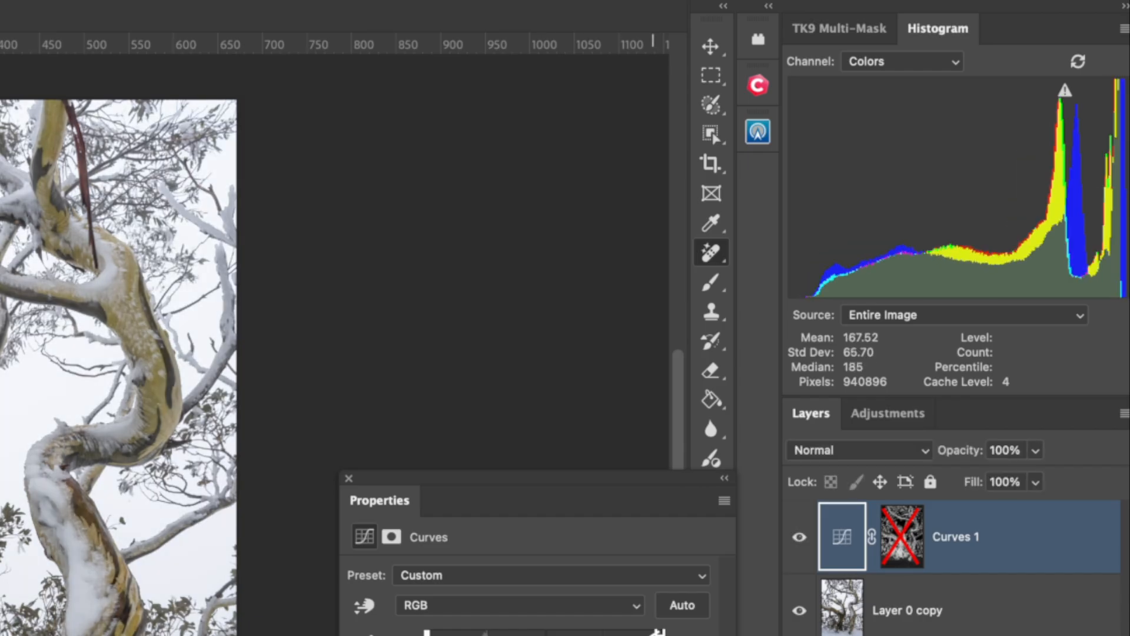
{"action": "key", "text": "super+comma"}
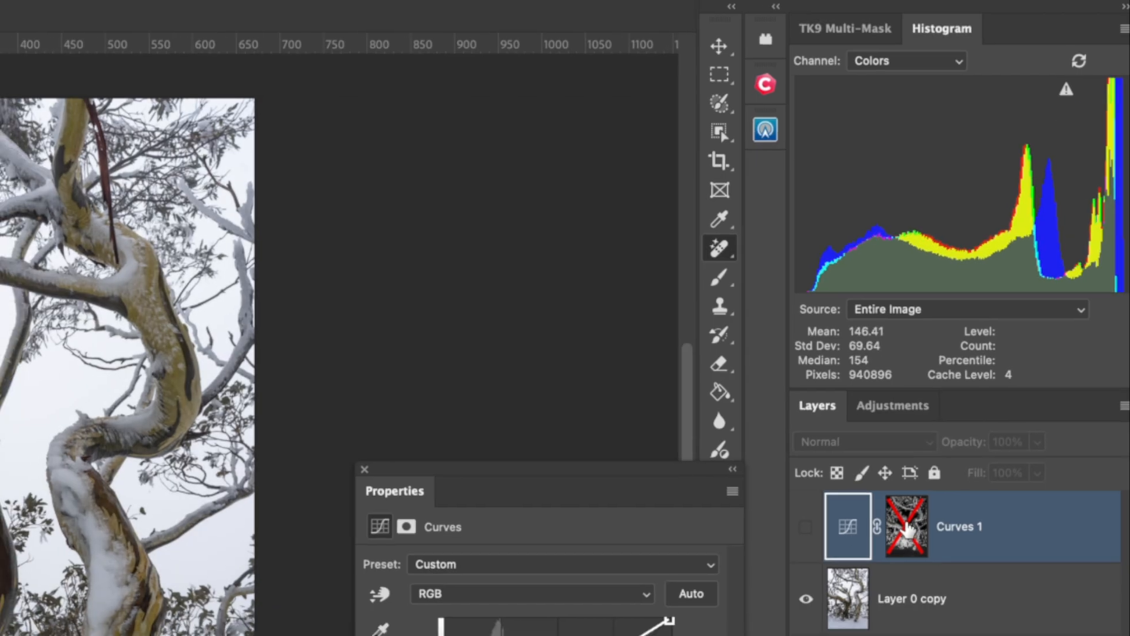
{"action": "left_click", "coordinate": [900, 541], "text": "shift"}
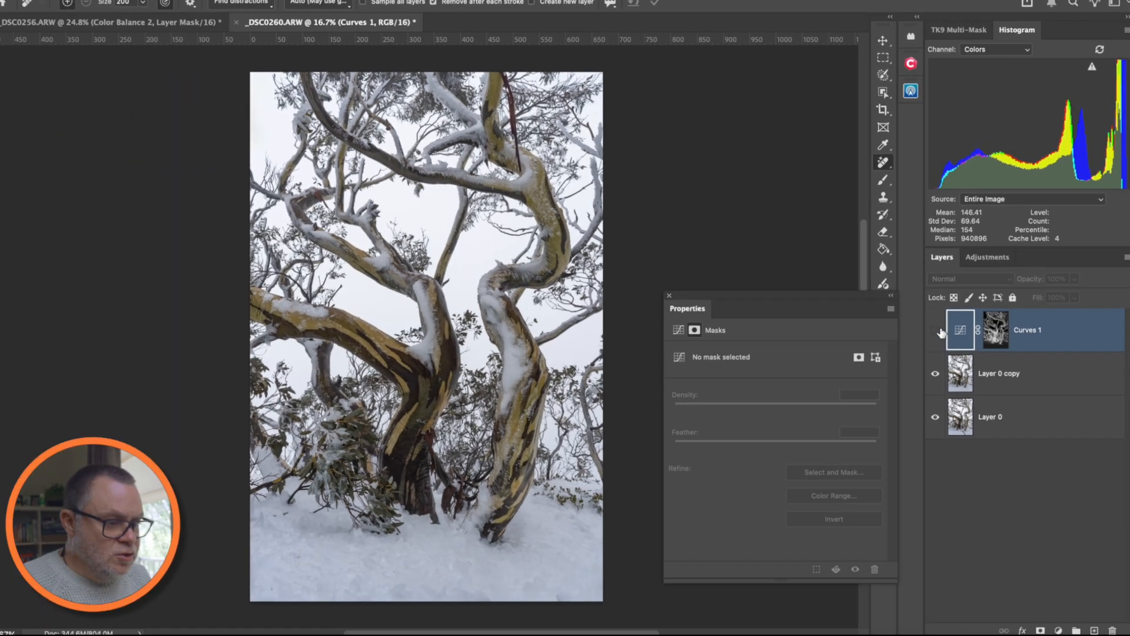
{"action": "left_click", "coordinate": [936, 331]}
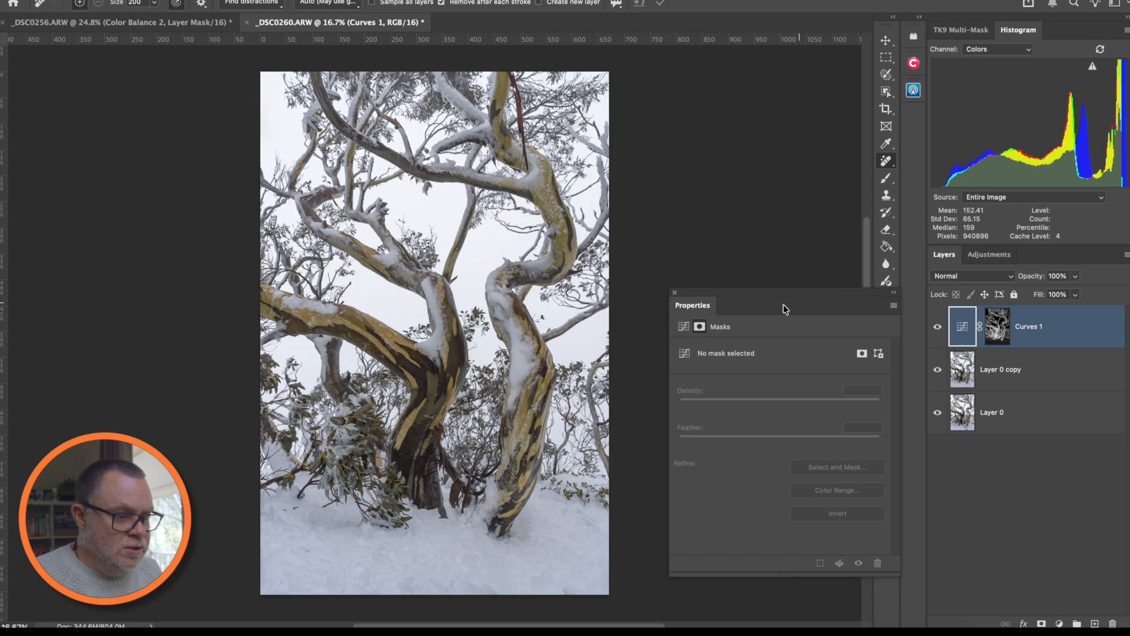
{"action": "left_click", "coordinate": [675, 293]}
- Toggle Curves 1 to compare, leave it on, and bring up the TK9 Multi-Mask panel
{"action": "left_click", "coordinate": [936, 329]}
{"action": "left_click", "coordinate": [936, 328]}
{"action": "left_click", "coordinate": [937, 328]}
{"action": "left_click", "coordinate": [936, 331]}
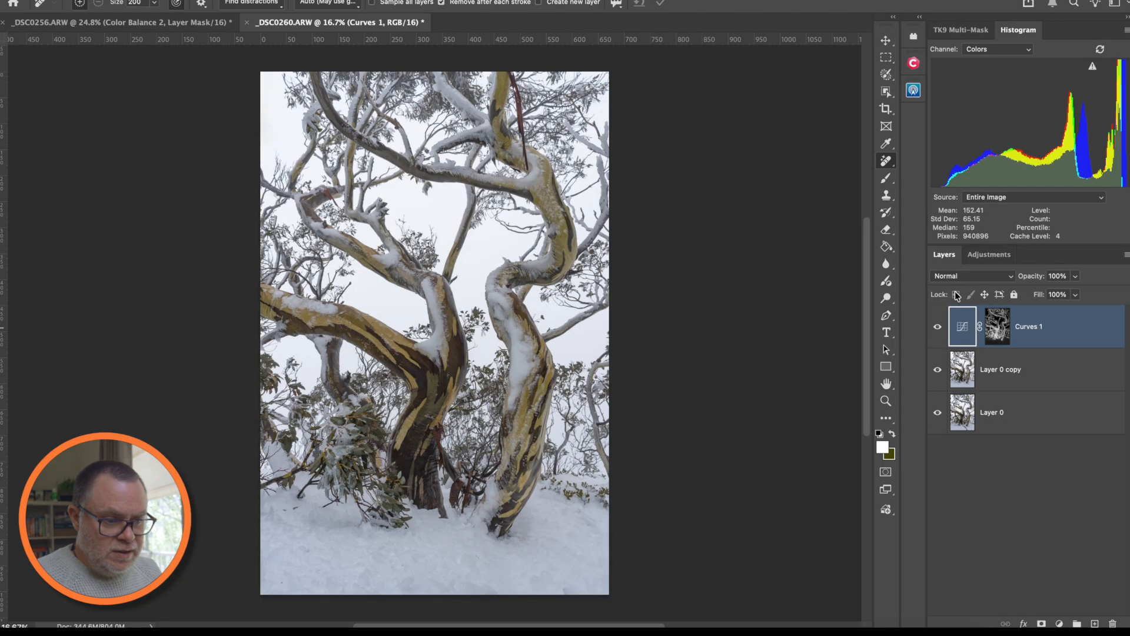
{"action": "left_click", "coordinate": [947, 33]}
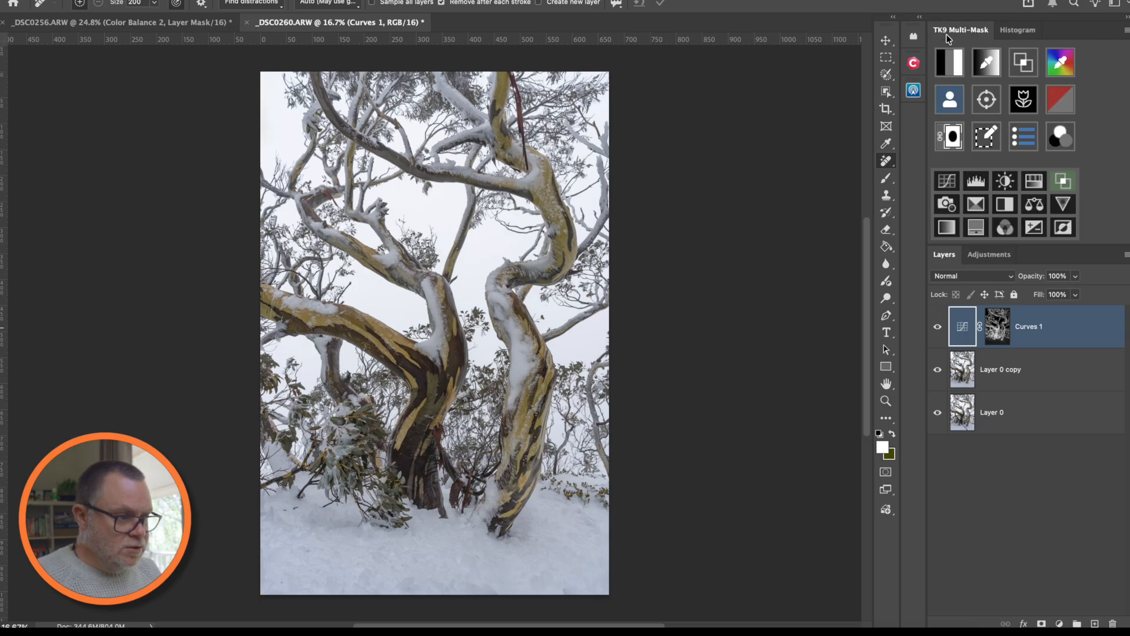
{"action": "left_click", "coordinate": [949, 61]}
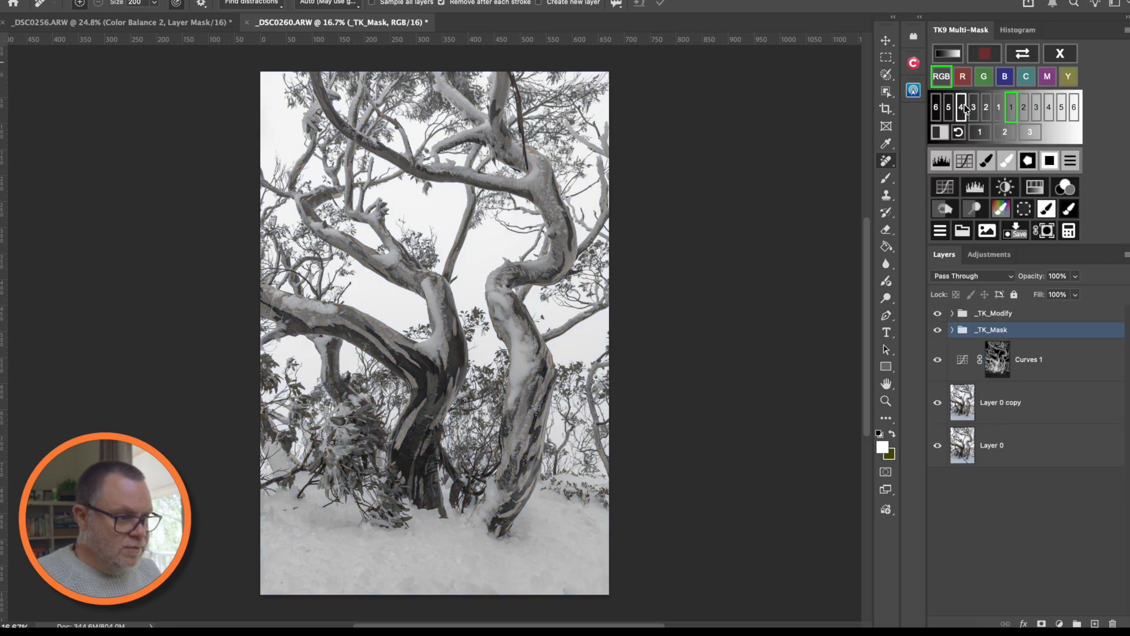
{"action": "left_click", "coordinate": [1031, 128]}
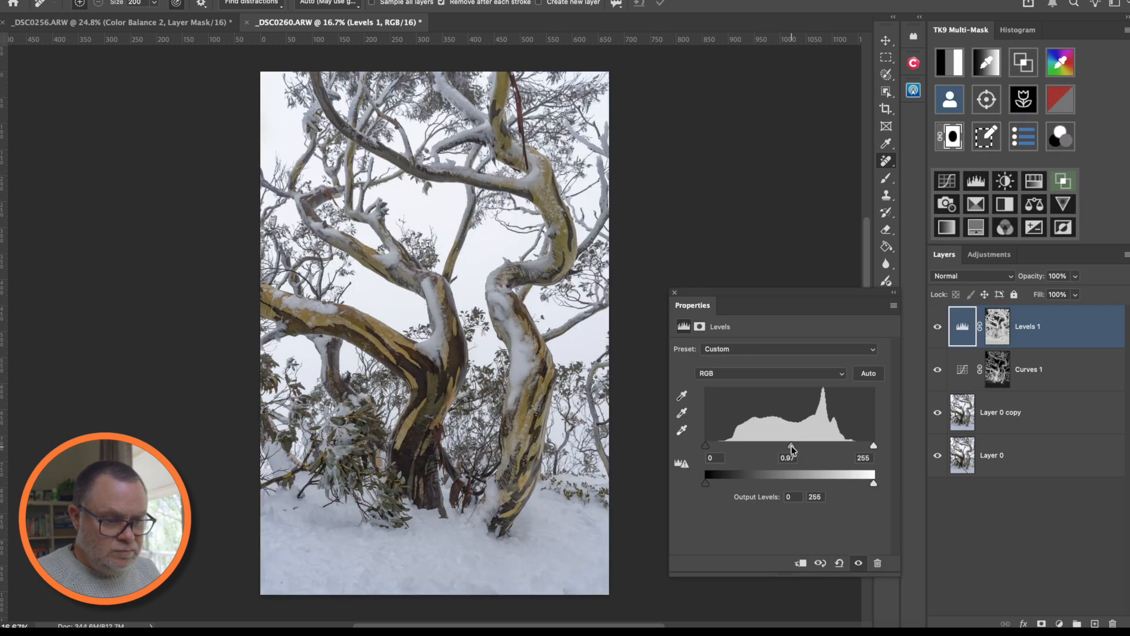
{"action": "left_click_drag", "start_coordinate": [790, 446], "coordinate": [784, 447]}
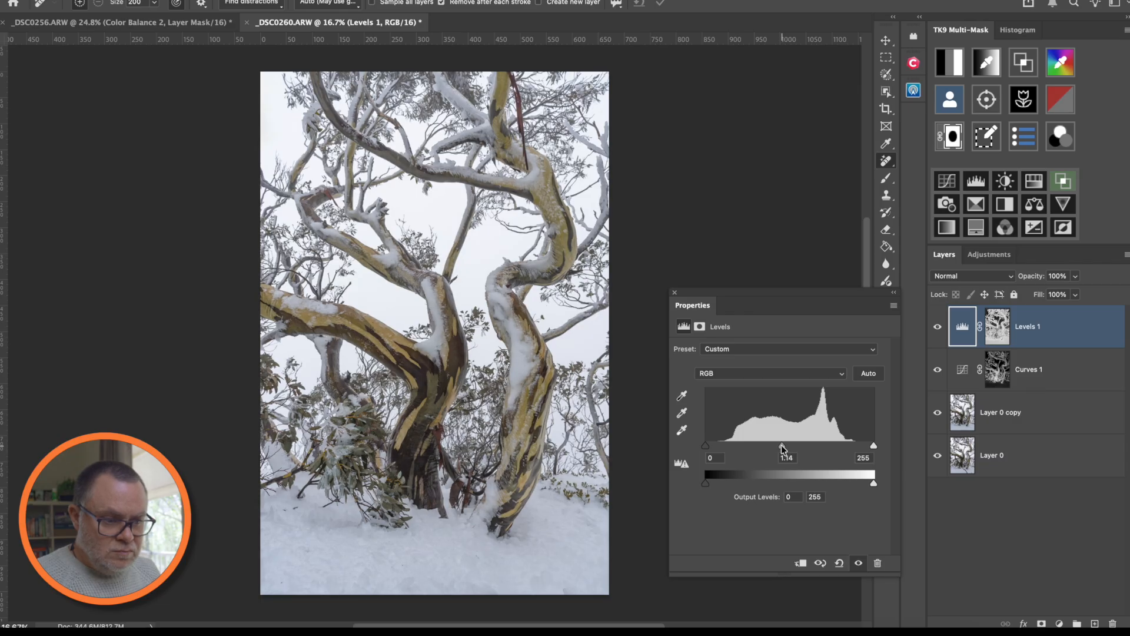
{"action": "mouse_move", "coordinate": [781, 447]}
{"action": "left_mouse_down"}
{"action": "mouse_move", "coordinate": [794, 448]}
{"action": "mouse_move", "coordinate": [784, 447]}
{"action": "left_mouse_up"}
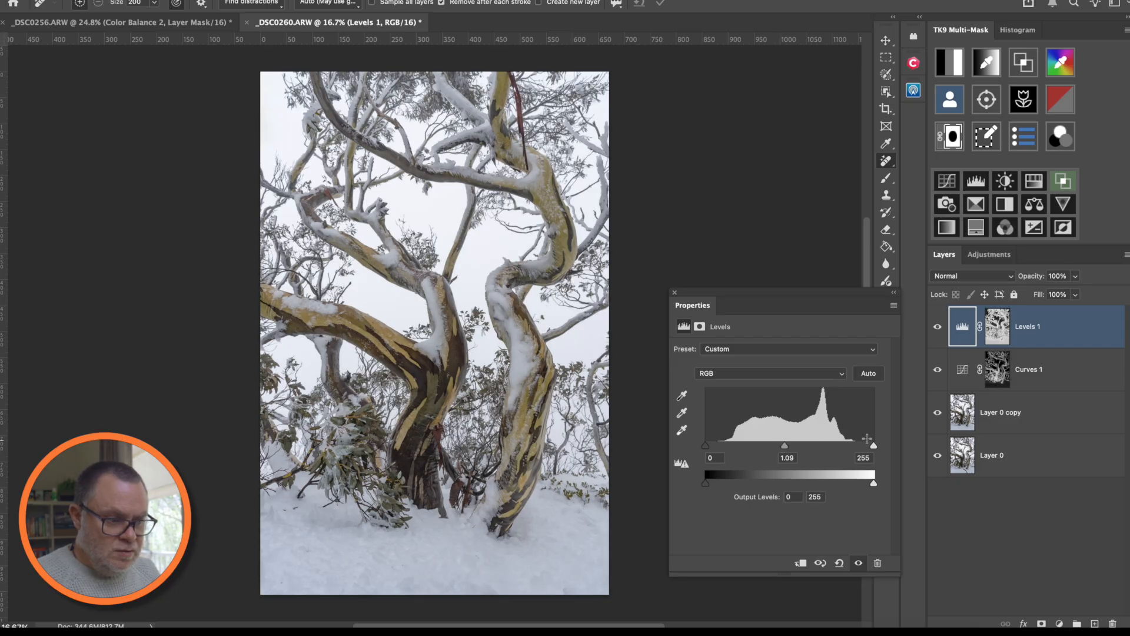
{"action": "left_click_drag", "start_coordinate": [873, 446], "coordinate": [870, 447]}
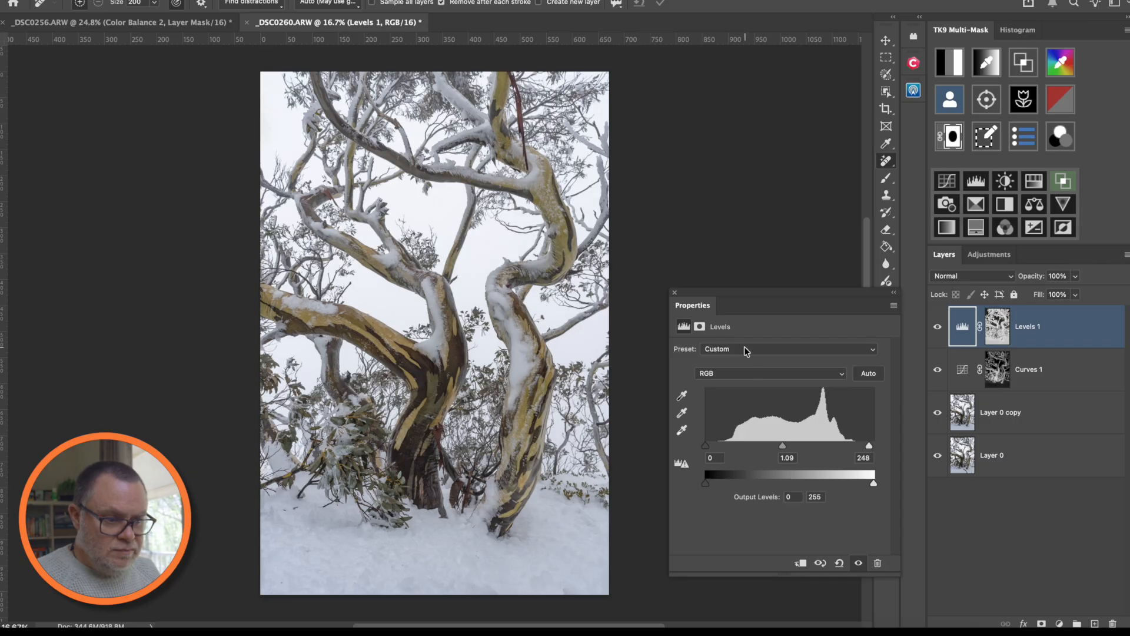
{"action": "left_click", "coordinate": [839, 563]}
{"action": "left_click", "coordinate": [675, 292]}
{"action": "left_click_drag", "start_coordinate": [1070, 323], "coordinate": [1113, 623]}
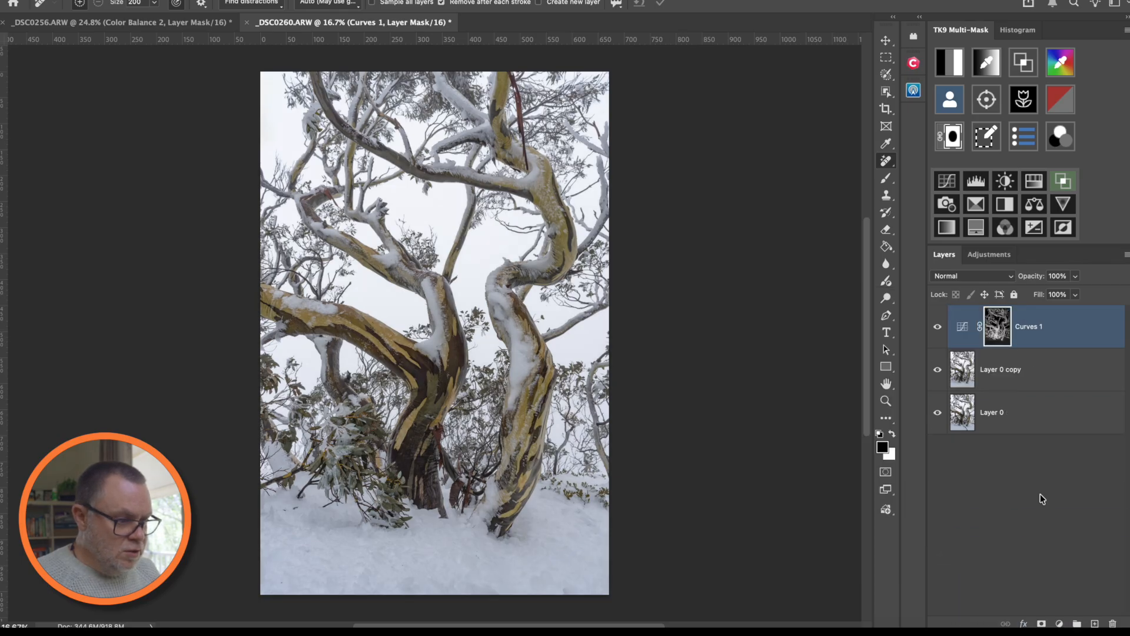
- Add a shadow point to Curves 1 and slightly raise its upper point, then compare before and after
{"action": "double_click", "coordinate": [963, 328]}
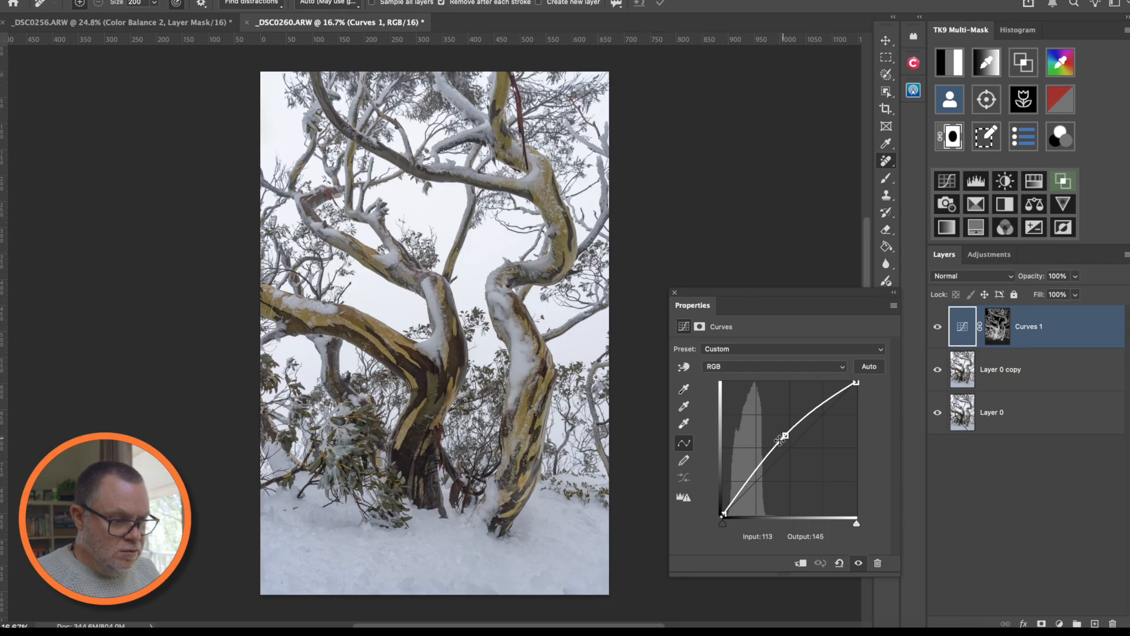
{"action": "left_click_drag", "start_coordinate": [744, 482], "coordinate": [724, 514]}
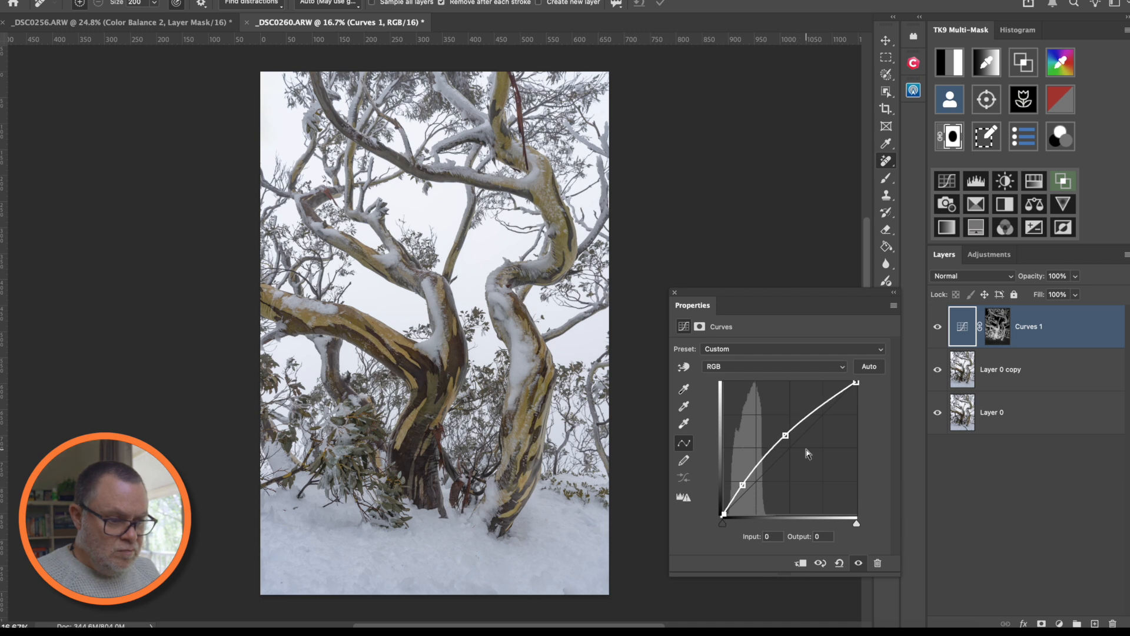
{"action": "left_click", "coordinate": [785, 435]}
{"action": "left_click_drag", "start_coordinate": [785, 435], "coordinate": [784, 434]}
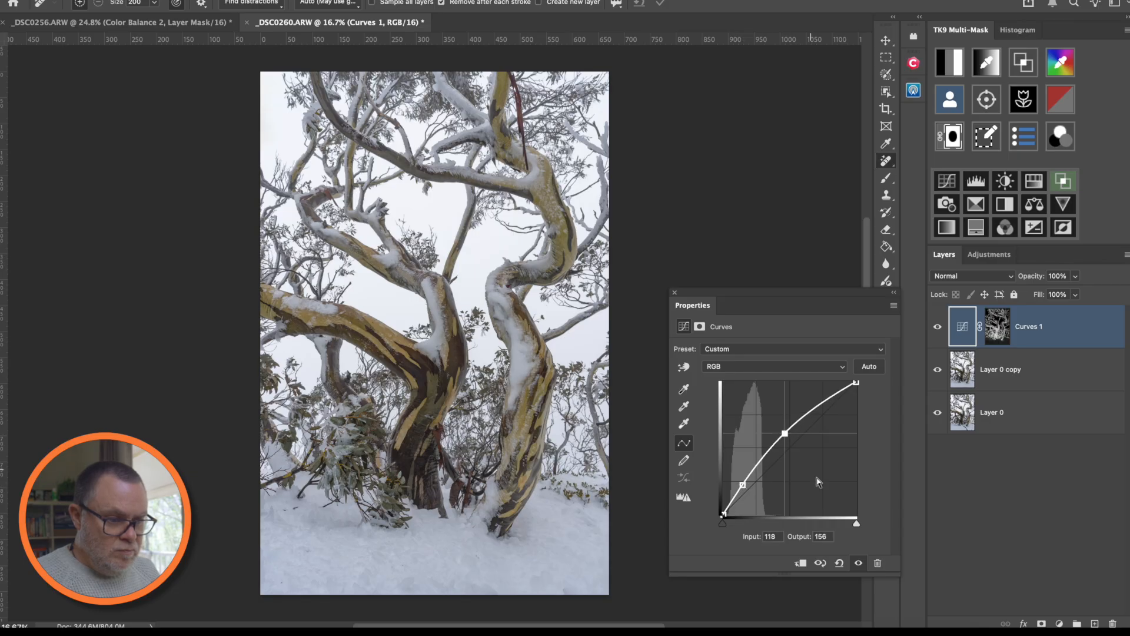
{"action": "left_click", "coordinate": [859, 564]}
{"action": "left_click", "coordinate": [859, 563]}
{"action": "left_click", "coordinate": [675, 293]}
- Add a luminosity-masked Levels layer, then a zone 3 masked Levels 2 with gray 0.93, white 240
{"action": "left_click", "coordinate": [958, 54]}
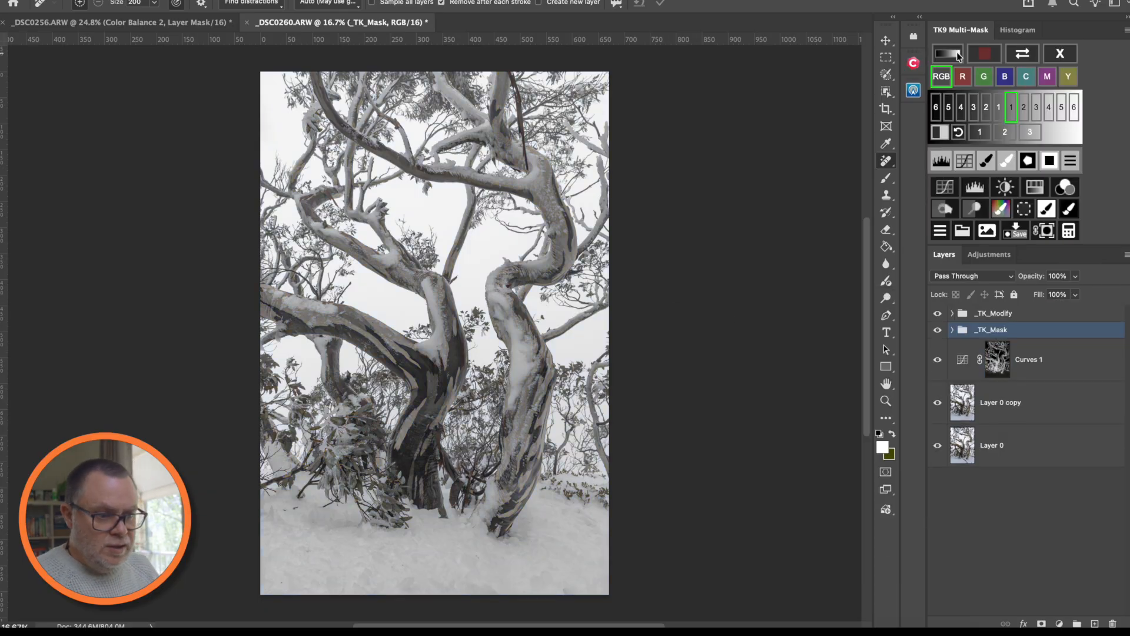
{"action": "left_click", "coordinate": [985, 189]}
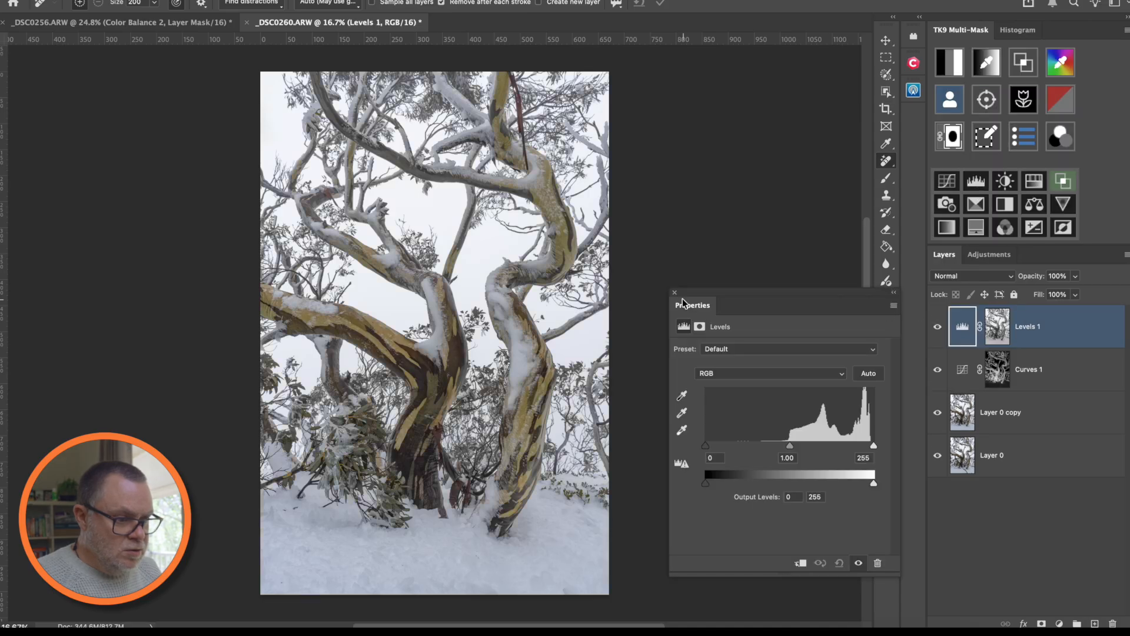
{"action": "left_click", "coordinate": [675, 293]}
{"action": "left_click", "coordinate": [947, 63]}
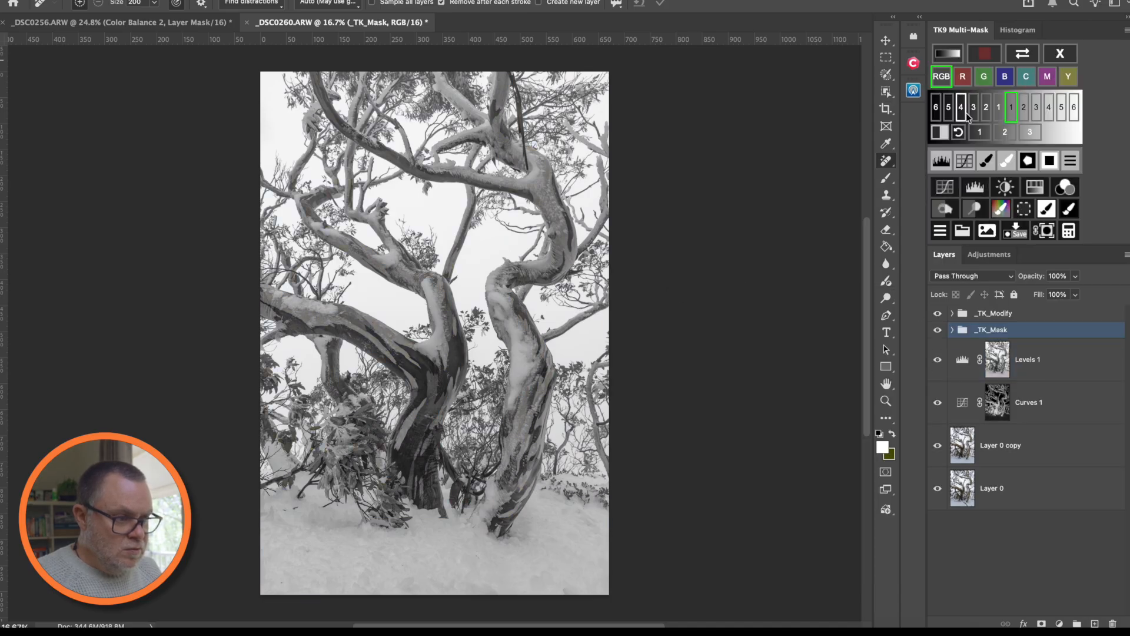
{"action": "left_click", "coordinate": [988, 108]}
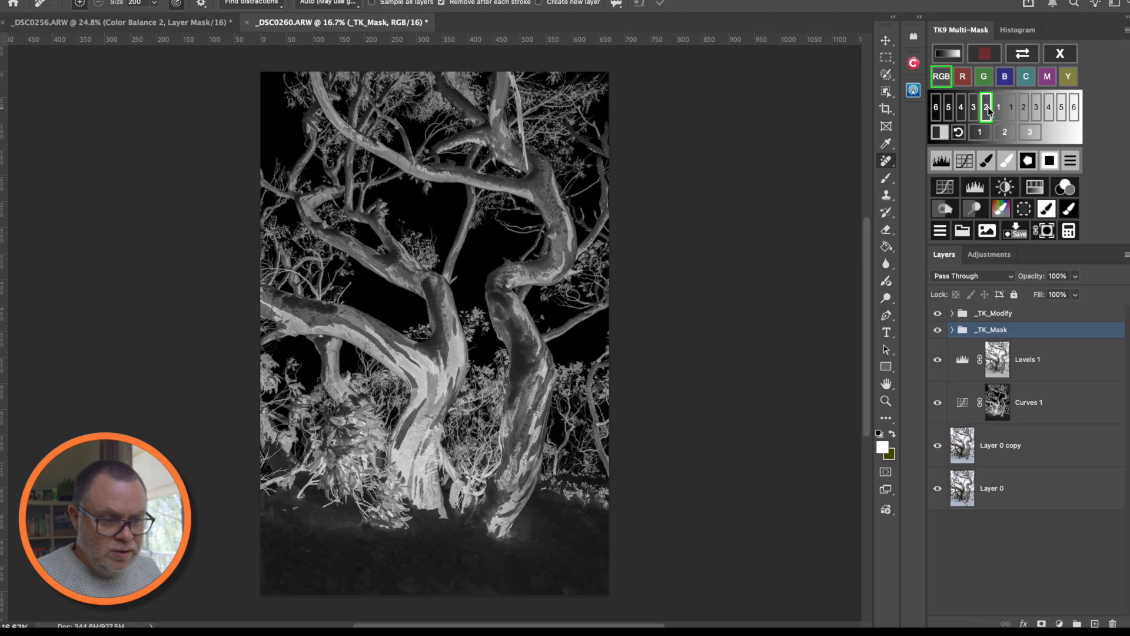
{"action": "left_click", "coordinate": [1036, 137]}
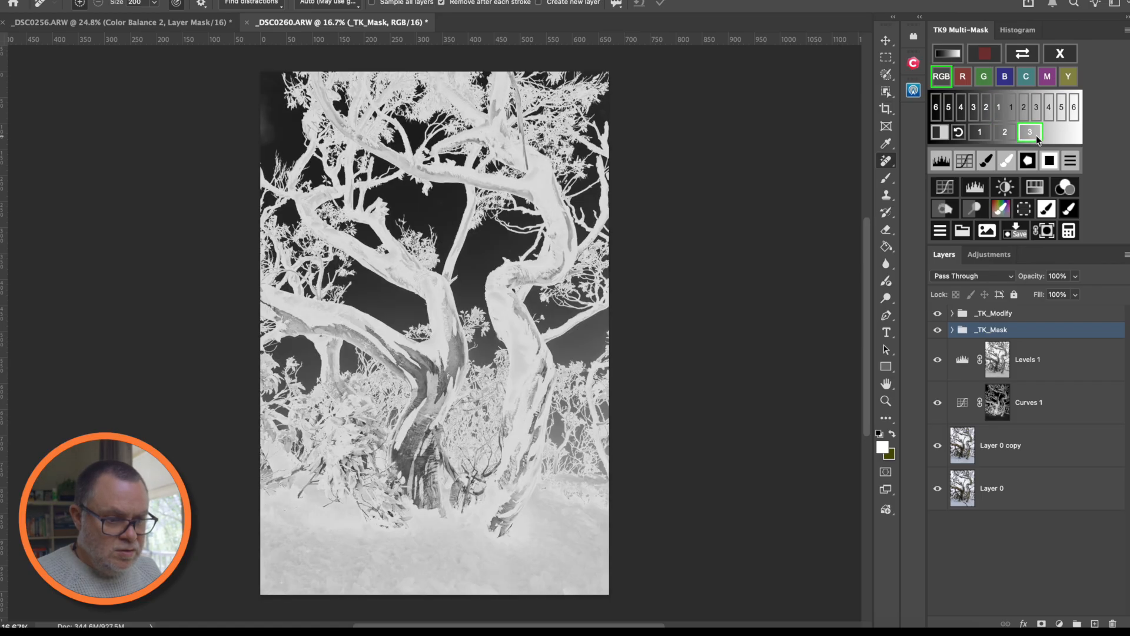
{"action": "left_click", "coordinate": [970, 202]}
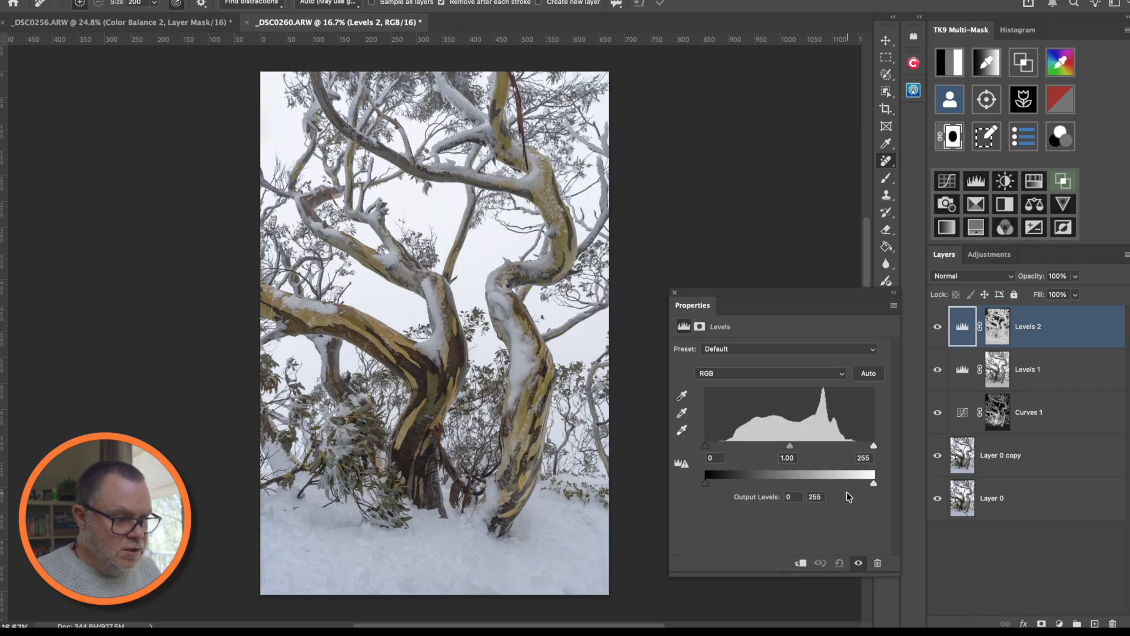
{"action": "left_click_drag", "start_coordinate": [792, 447], "coordinate": [794, 449]}
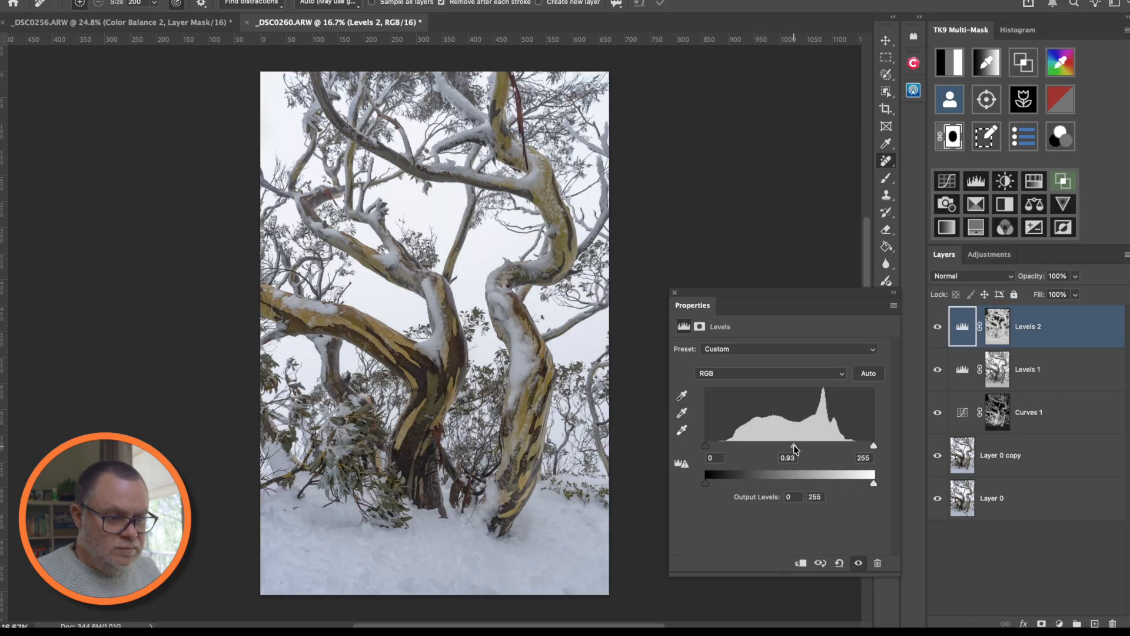
{"action": "left_click_drag", "start_coordinate": [874, 446], "coordinate": [865, 446]}
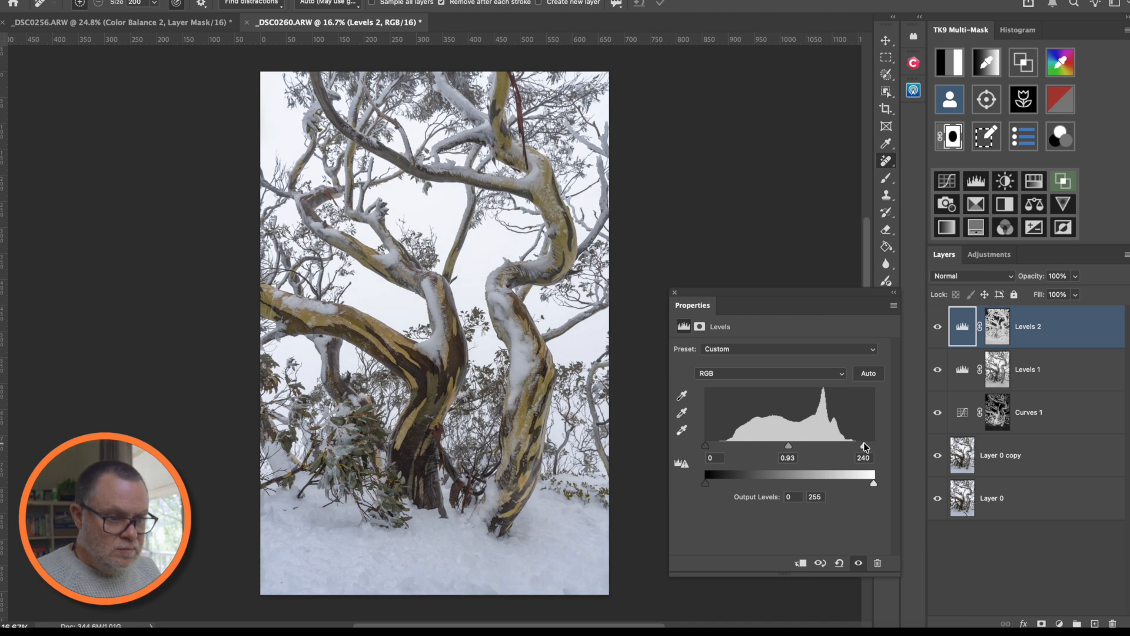
- Fine-tune the Levels 2 midtones and black point, toggling its visibility to compare
{"action": "left_click", "coordinate": [858, 564]}
{"action": "left_click", "coordinate": [858, 564]}
{"action": "left_click", "coordinate": [859, 564]}
{"action": "left_click", "coordinate": [858, 564]}
{"action": "left_click_drag", "start_coordinate": [787, 446], "coordinate": [790, 448]}
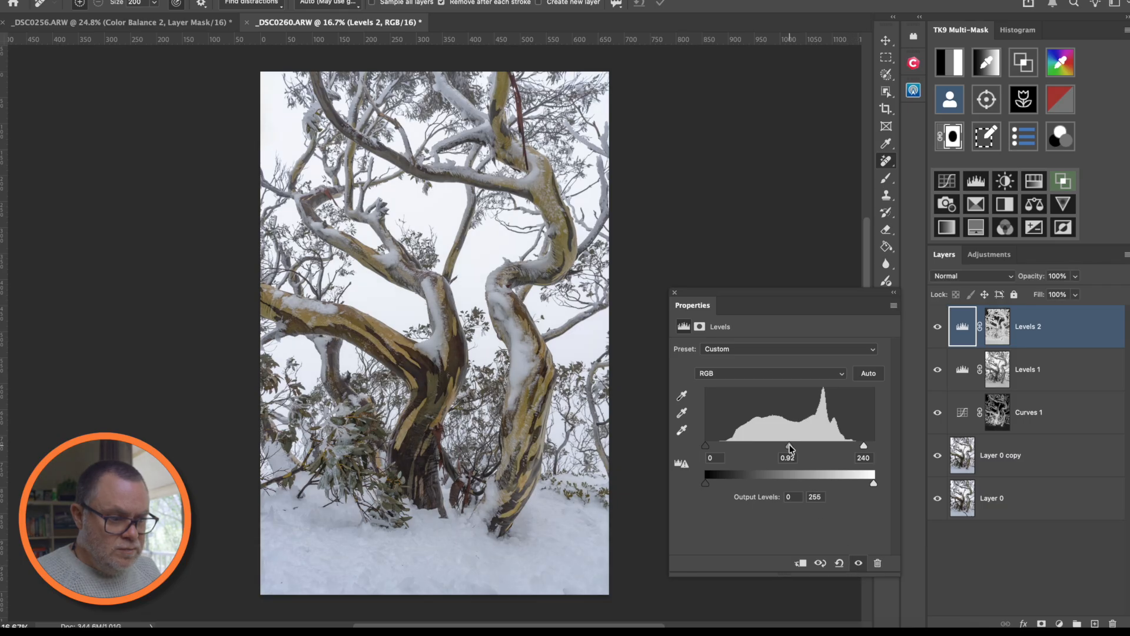
{"action": "left_click", "coordinate": [858, 564]}
{"action": "left_click", "coordinate": [858, 564]}
{"action": "left_click", "coordinate": [858, 564]}
{"action": "left_click", "coordinate": [858, 564]}
{"action": "left_click_drag", "start_coordinate": [707, 447], "coordinate": [705, 447]}
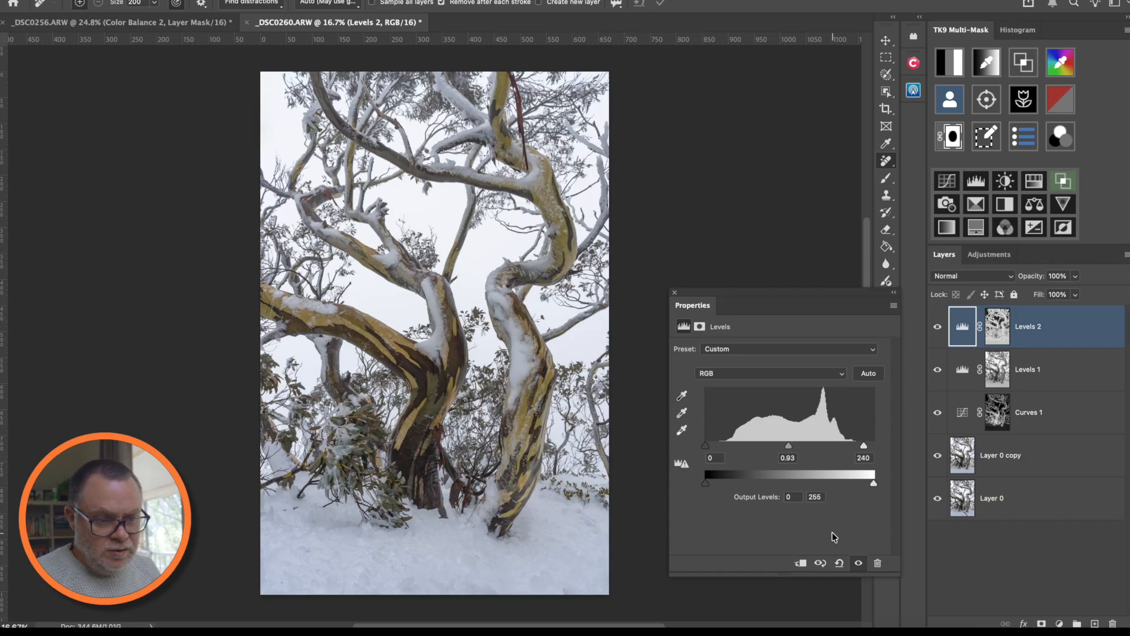
{"action": "left_click", "coordinate": [858, 564]}
{"action": "left_click", "coordinate": [858, 563]}
{"action": "left_click", "coordinate": [859, 564]}
{"action": "left_click", "coordinate": [859, 564]}
{"action": "left_click", "coordinate": [858, 564]}
{"action": "left_click", "coordinate": [858, 563]}
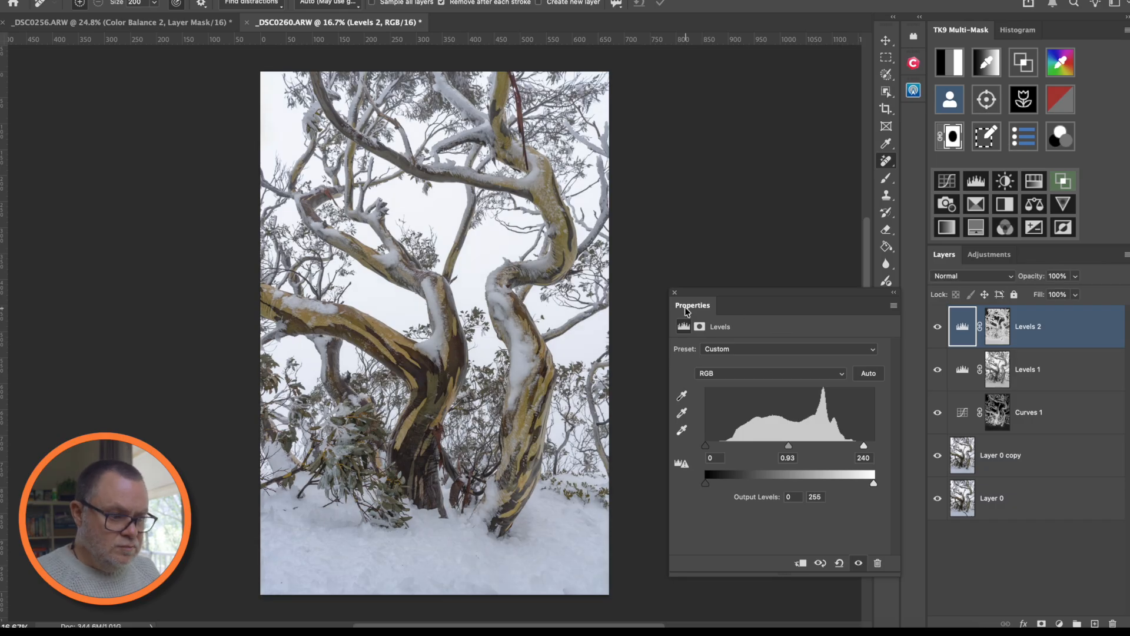
- Close the Levels settings and compare Layer 0 alone against the full adjusted stack
{"action": "left_click", "coordinate": [675, 293]}
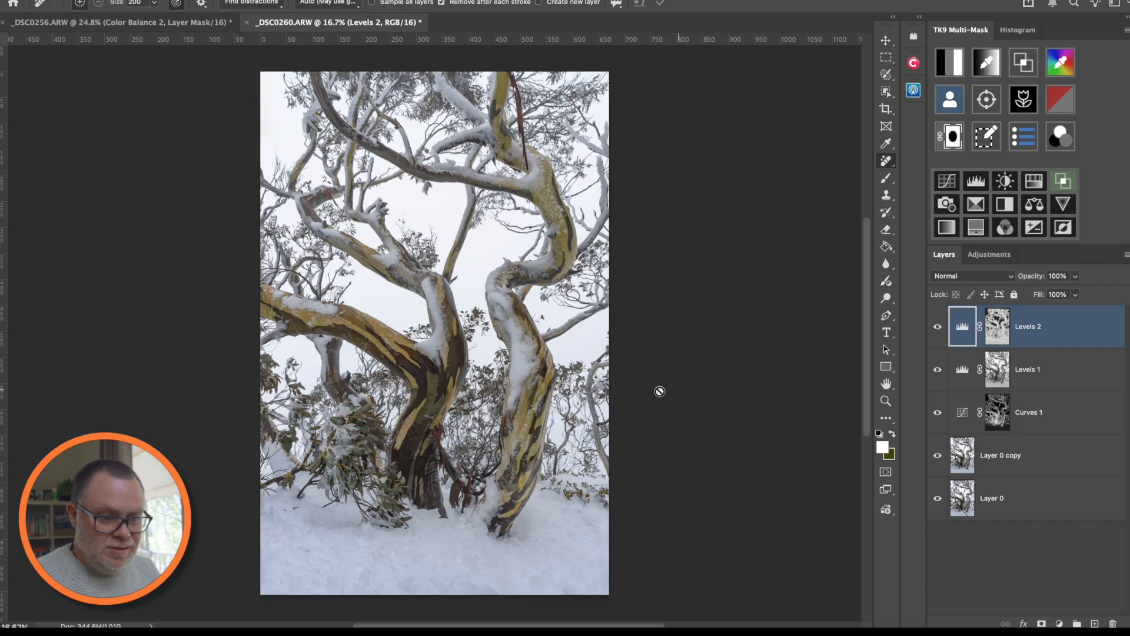
{"action": "left_click", "coordinate": [937, 500], "text": "alt"}
{"action": "left_click", "coordinate": [938, 500], "text": "alt"}
{"action": "left_click", "coordinate": [938, 500], "text": "alt"}
{"action": "left_click", "coordinate": [938, 500], "text": "alt"}
{"action": "left_click", "coordinate": [937, 500], "text": "alt"}
{"action": "left_click", "coordinate": [937, 500], "text": "alt"}
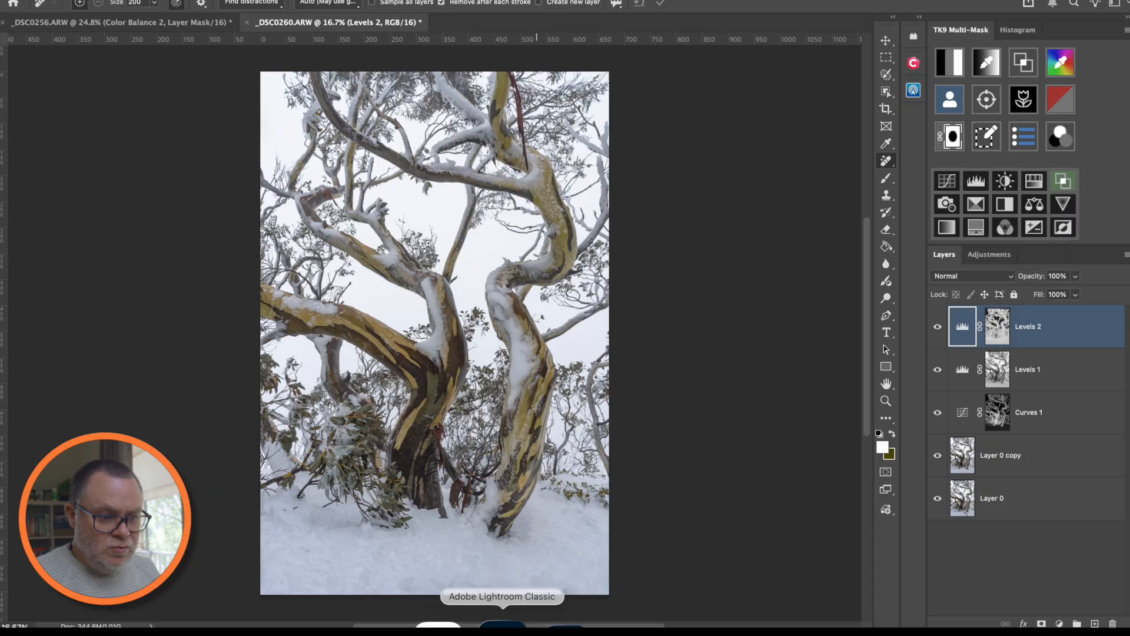
{"action": "left_click", "coordinate": [502, 627]}
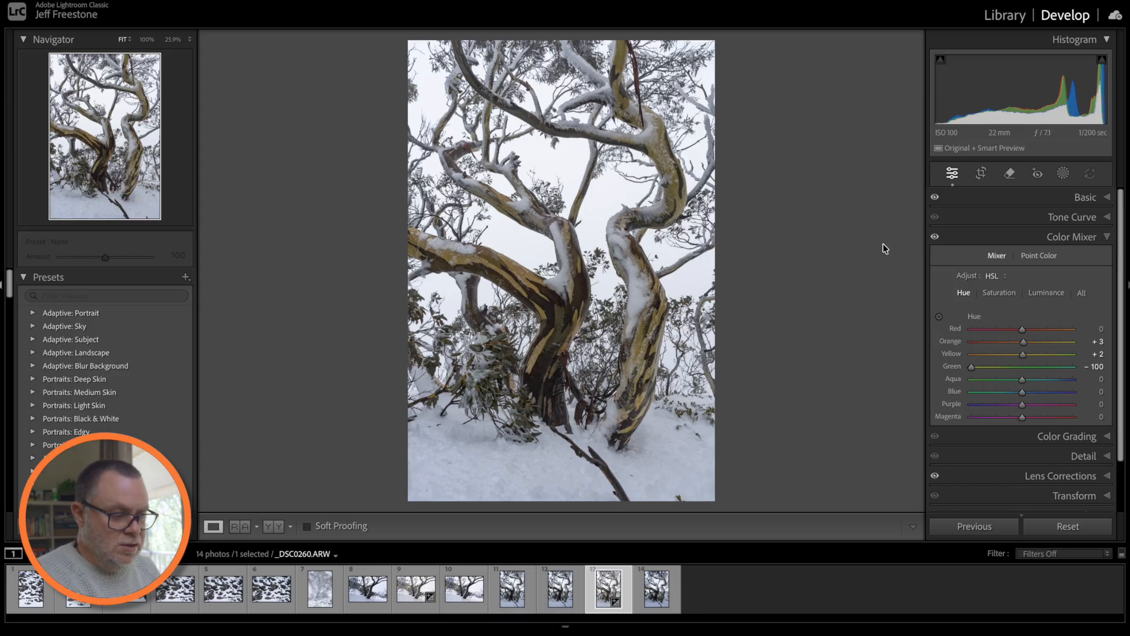
{"action": "key", "text": "backslash"}
{"action": "key", "text": "backslash"}
{"action": "key", "text": "backslash"}
{"action": "key", "text": "backslash"}
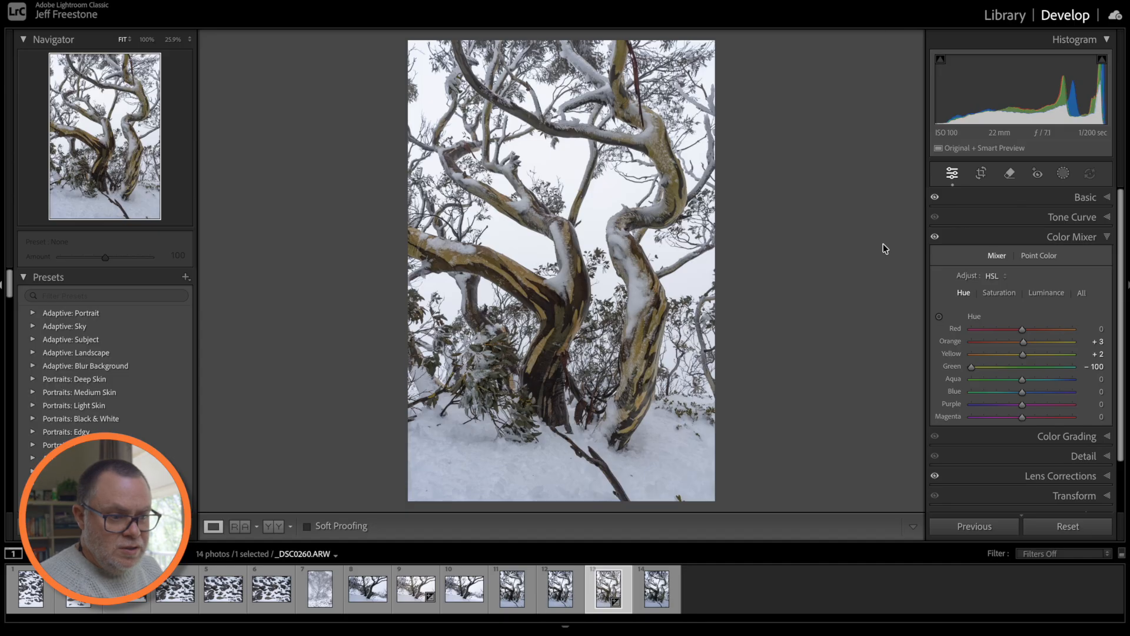
{"action": "left_click", "coordinate": [540, 628]}
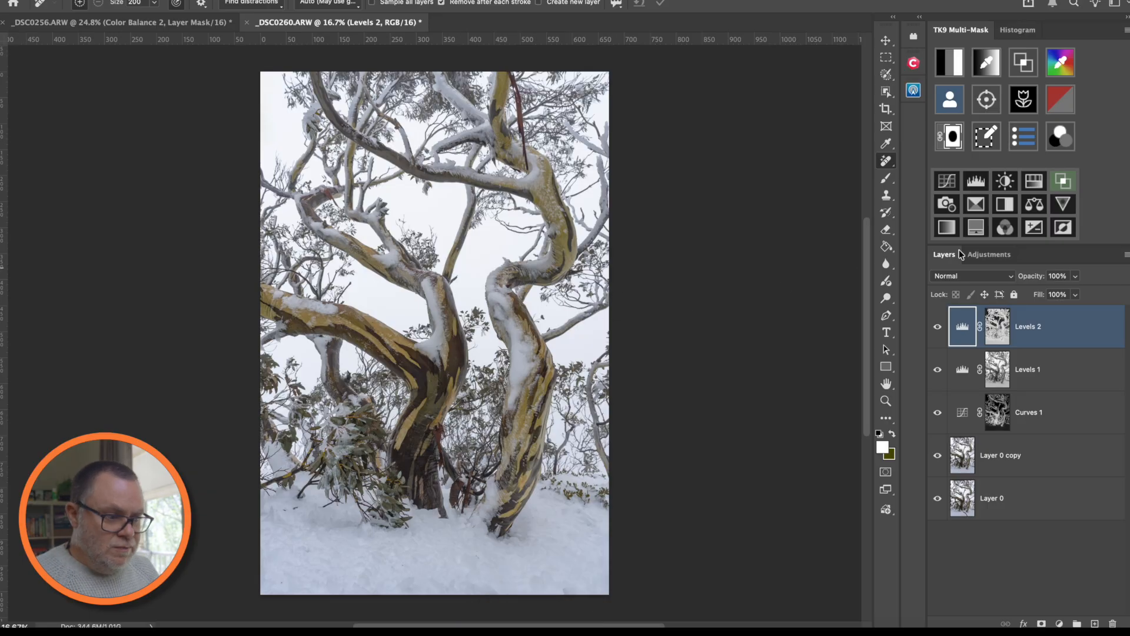
- Preview the Darks 1–3 luminosity masks in TK9 Multi-Mask and settle on Darks 2
{"action": "left_click", "coordinate": [955, 75]}
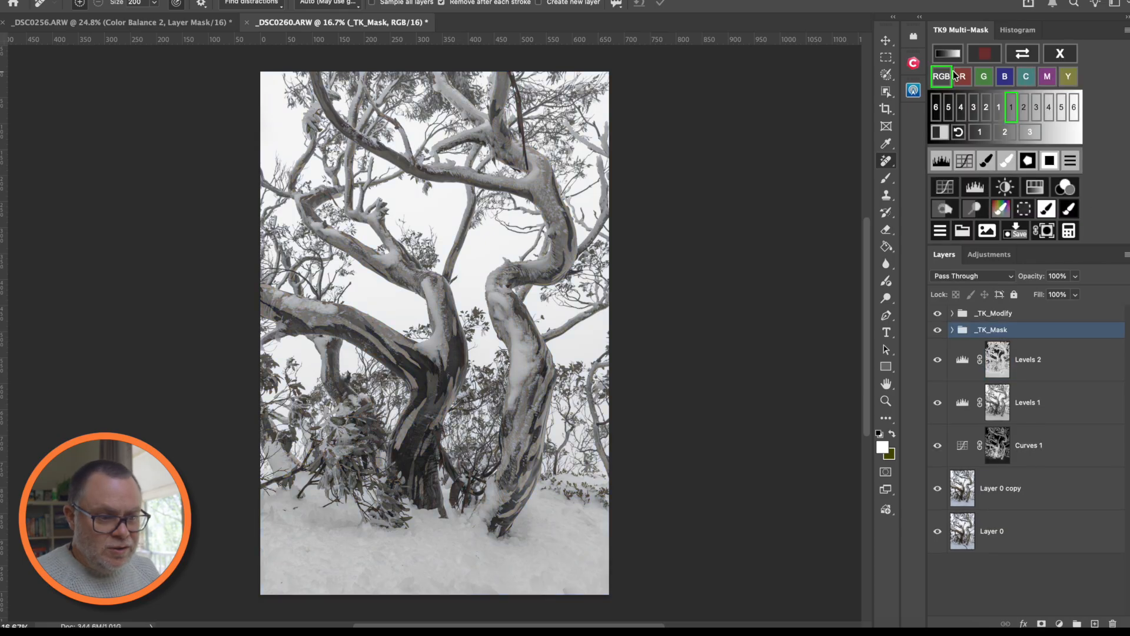
{"action": "left_click", "coordinate": [1025, 109]}
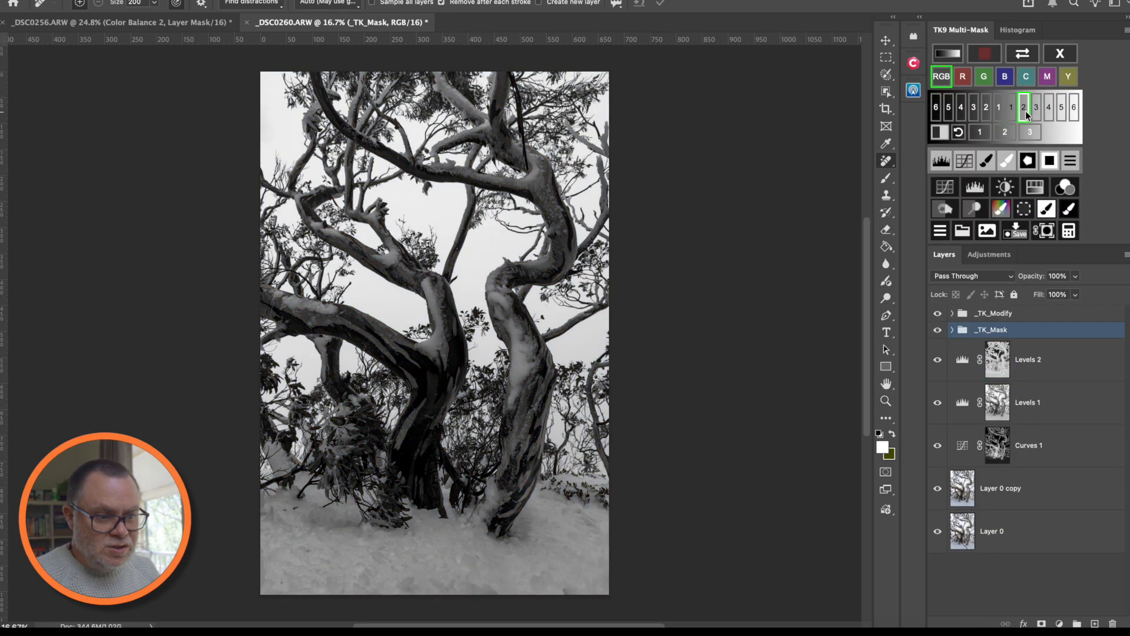
{"action": "left_click", "coordinate": [1038, 114]}
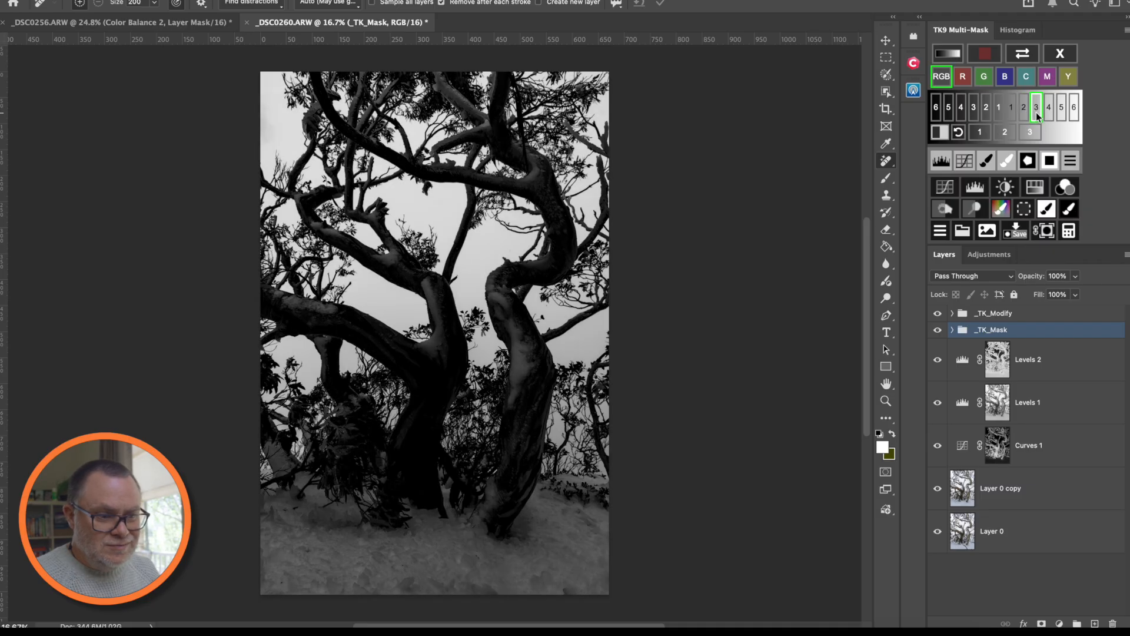
{"action": "left_click", "coordinate": [1025, 111]}
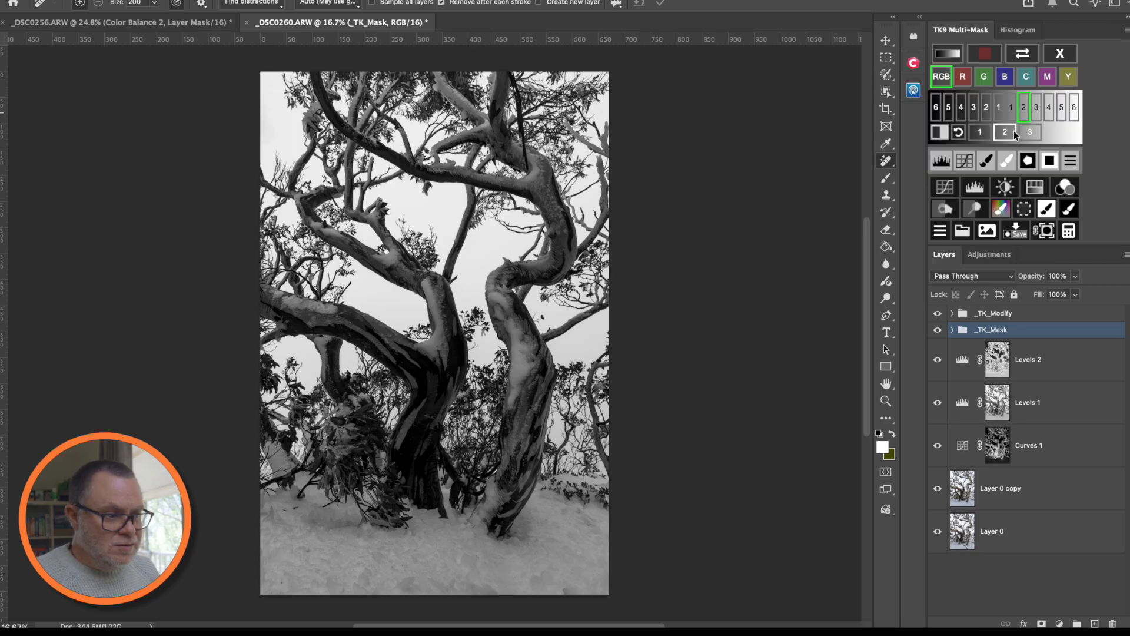
- Add a Darks 2-masked Brightness/Contrast layer with Brightness -16, comparing it and checking the histogram
{"action": "left_click", "coordinate": [1005, 188]}
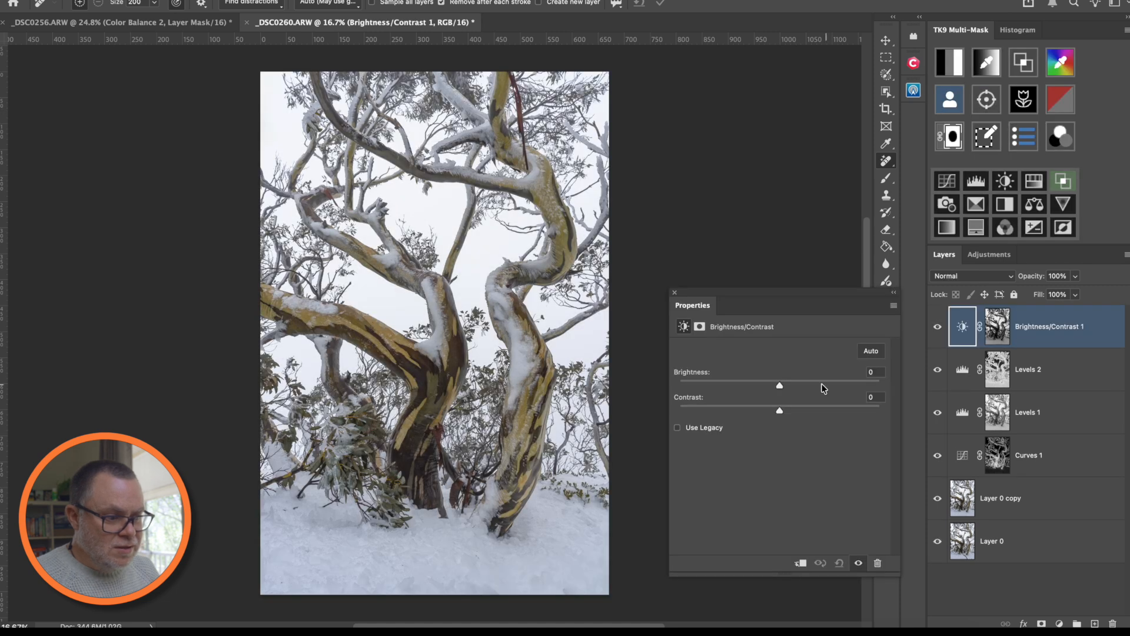
{"action": "left_click_drag", "start_coordinate": [786, 386], "coordinate": [775, 386]}
{"action": "left_click", "coordinate": [858, 564]}
{"action": "left_click", "coordinate": [858, 564]}
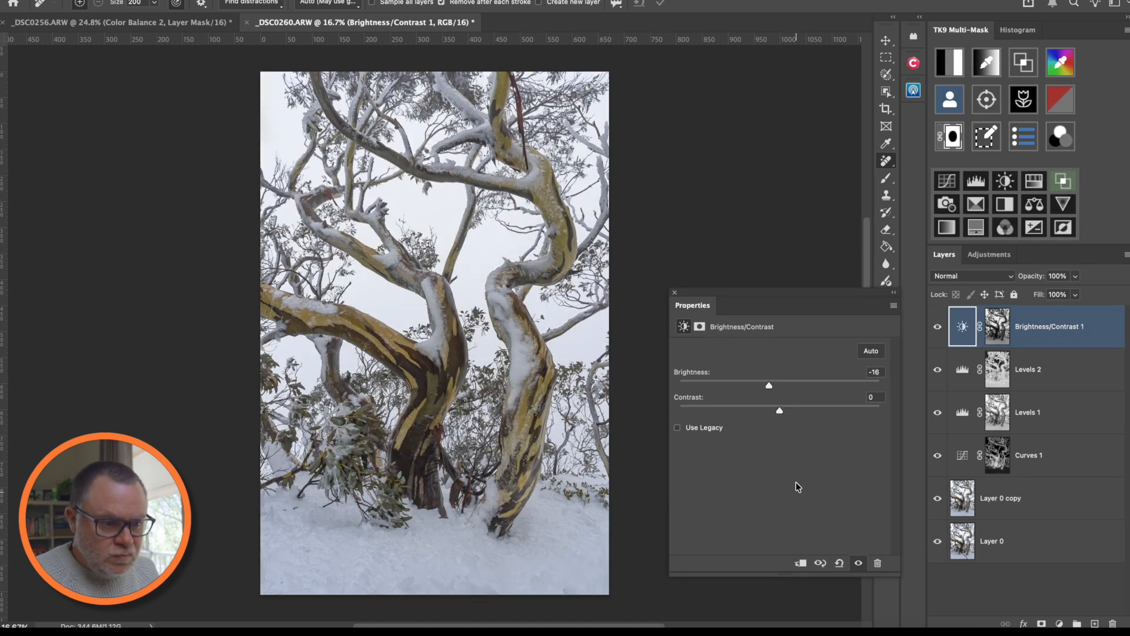
{"action": "left_click", "coordinate": [1018, 30]}
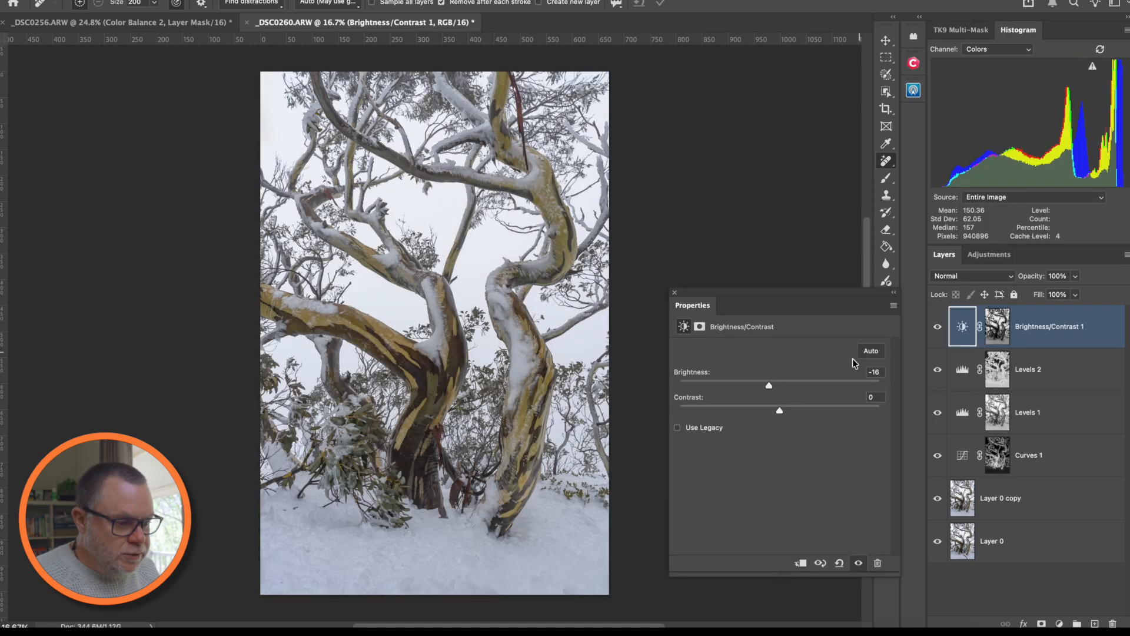
{"action": "left_click", "coordinate": [675, 293]}
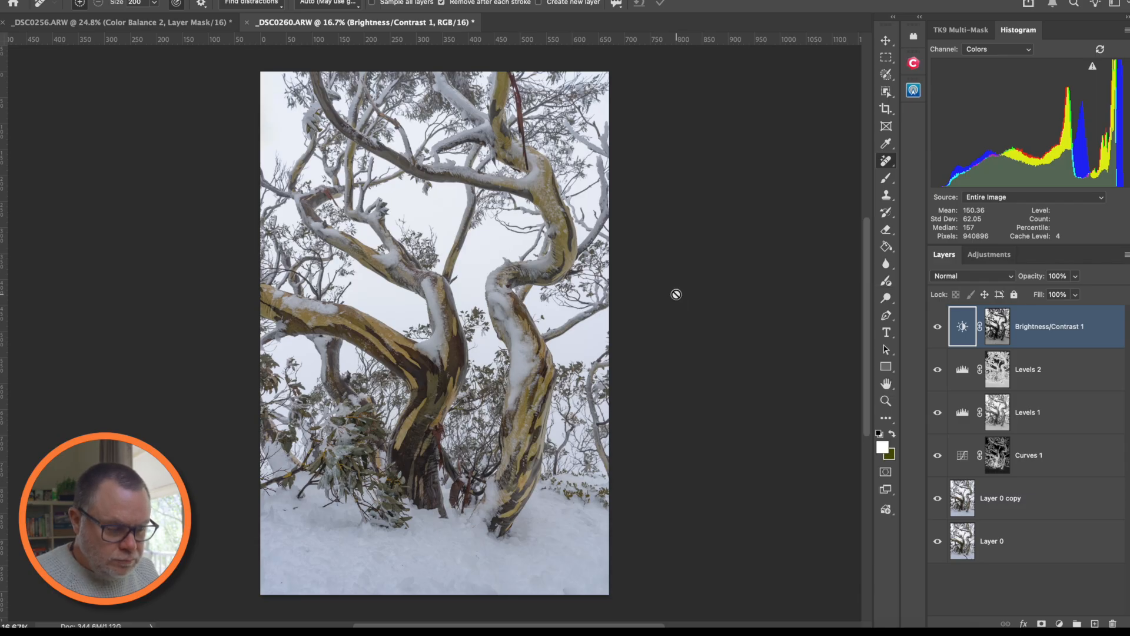
- Toggle Levels 2 to compare its effect, then bring back the TK9 mask previews
{"action": "left_click", "coordinate": [935, 374]}
{"action": "left_click", "coordinate": [935, 374]}
{"action": "left_click", "coordinate": [935, 373]}
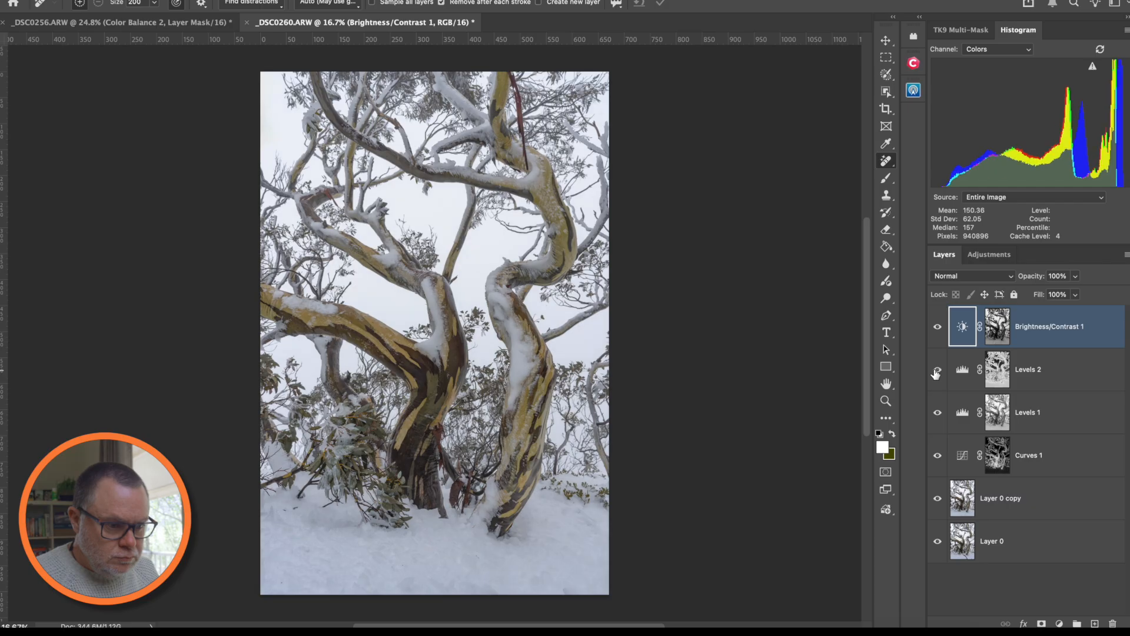
{"action": "left_click", "coordinate": [969, 29]}
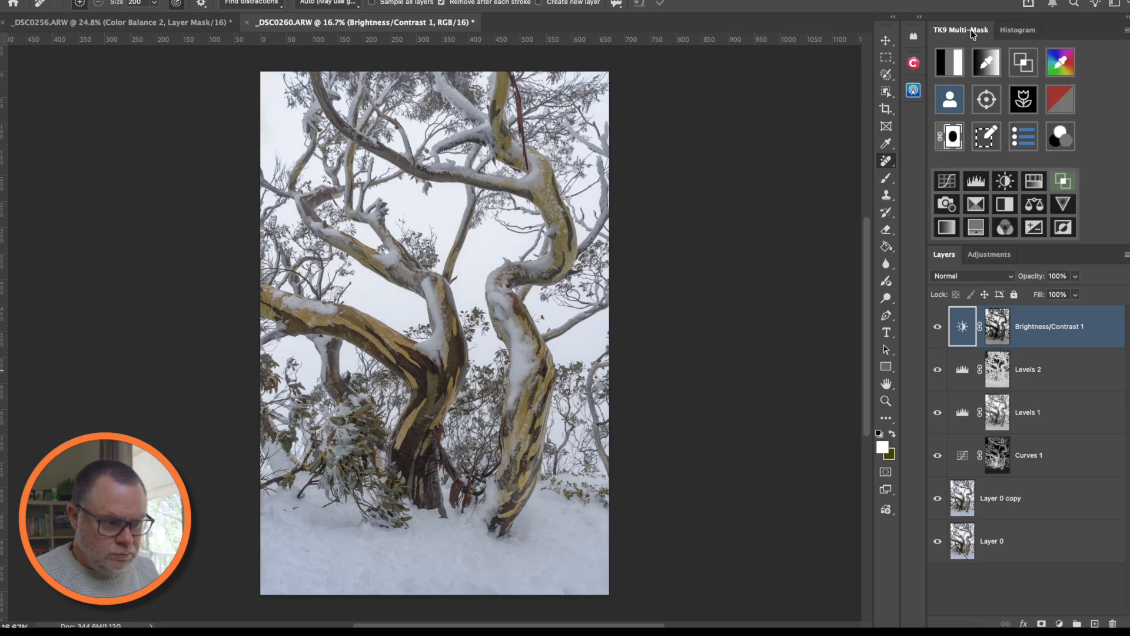
{"action": "left_click", "coordinate": [981, 58]}
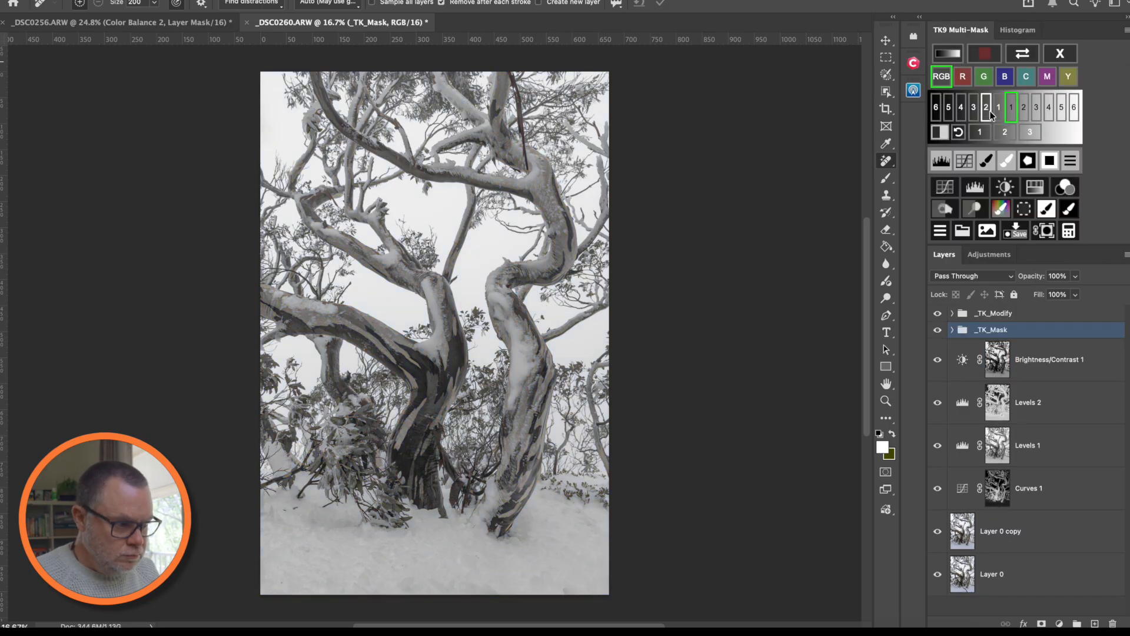
- Add a Darks 2-masked Levels layer with gamma 0.92 and white point 217, comparing before and after
{"action": "left_click", "coordinate": [991, 113]}
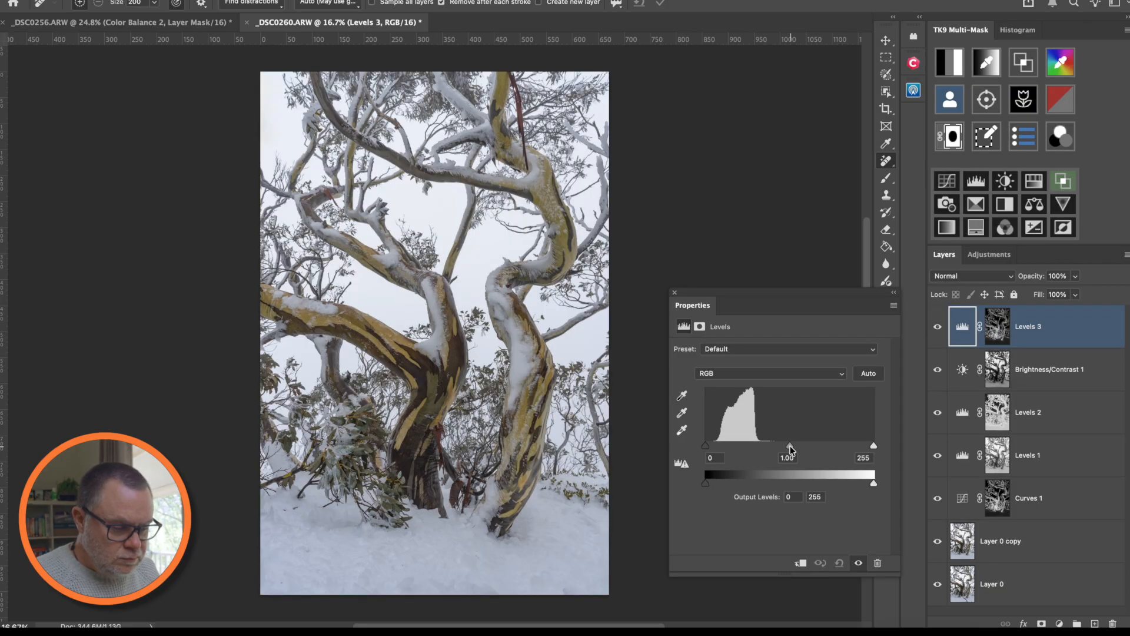
{"action": "left_click_drag", "start_coordinate": [790, 448], "coordinate": [795, 448]}
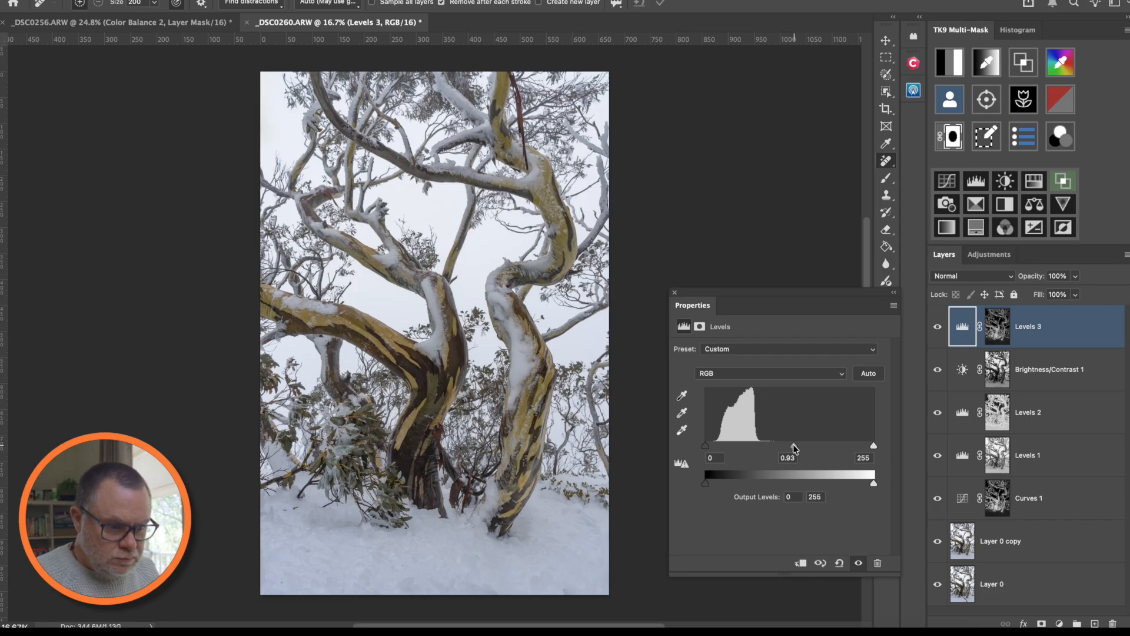
{"action": "left_click_drag", "start_coordinate": [872, 447], "coordinate": [861, 450]}
{"action": "left_click", "coordinate": [859, 564]}
{"action": "left_click", "coordinate": [860, 564]}
{"action": "left_click", "coordinate": [860, 564]}
{"action": "left_click", "coordinate": [860, 564]}
{"action": "left_click", "coordinate": [860, 564]}
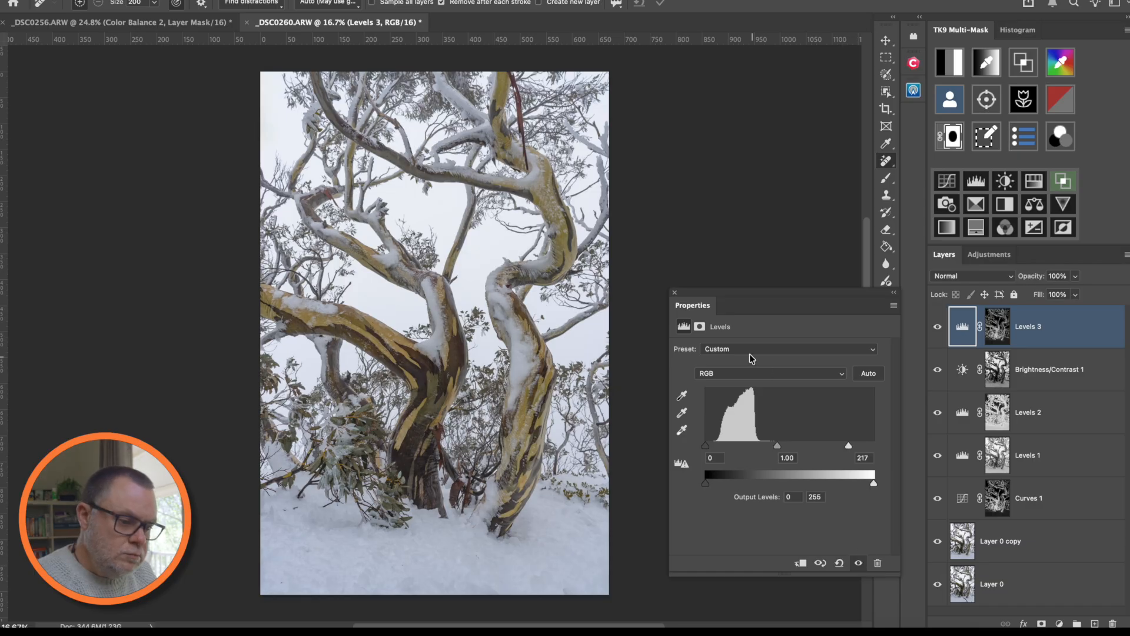
{"action": "left_click", "coordinate": [675, 293]}
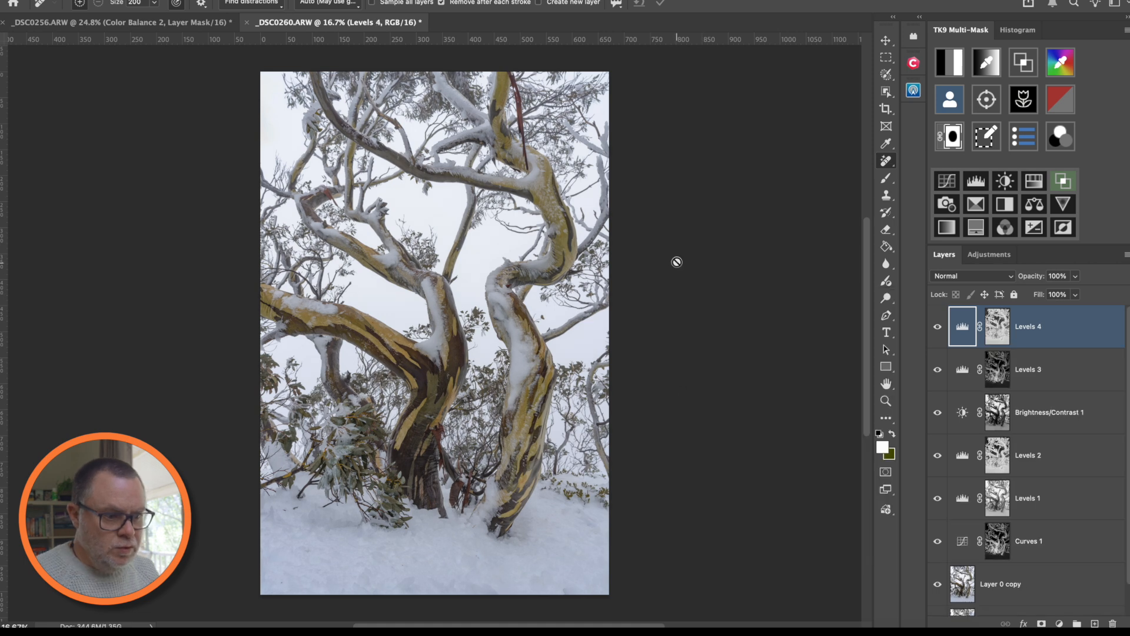
- Make the pasteboard around the image white
{"action": "right_click", "coordinate": [677, 263]}
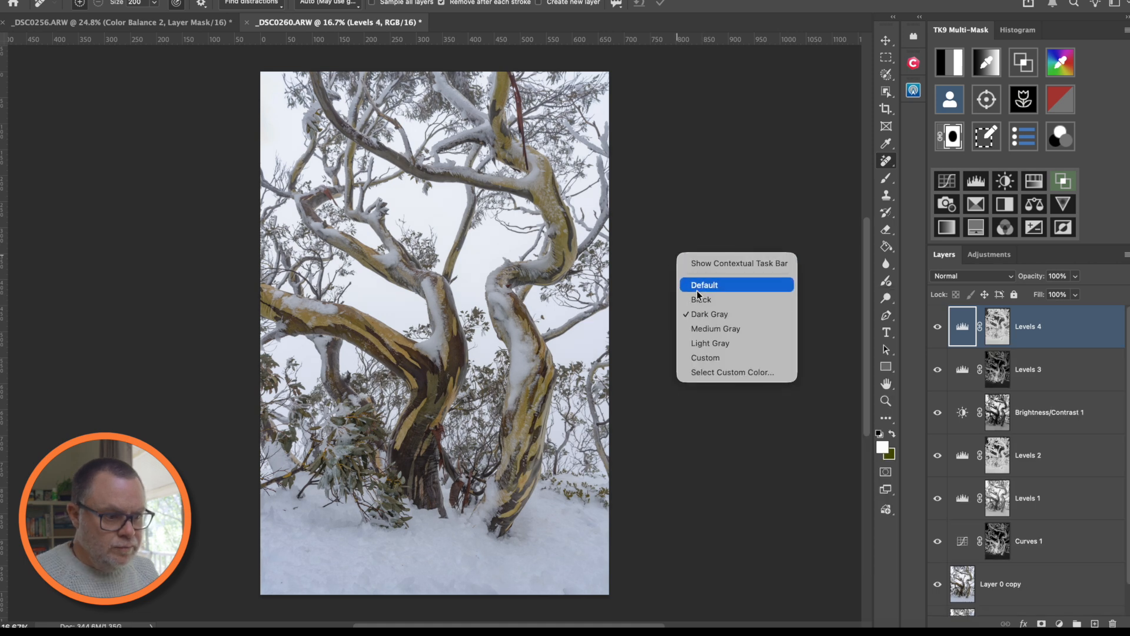
{"action": "left_click", "coordinate": [713, 357]}
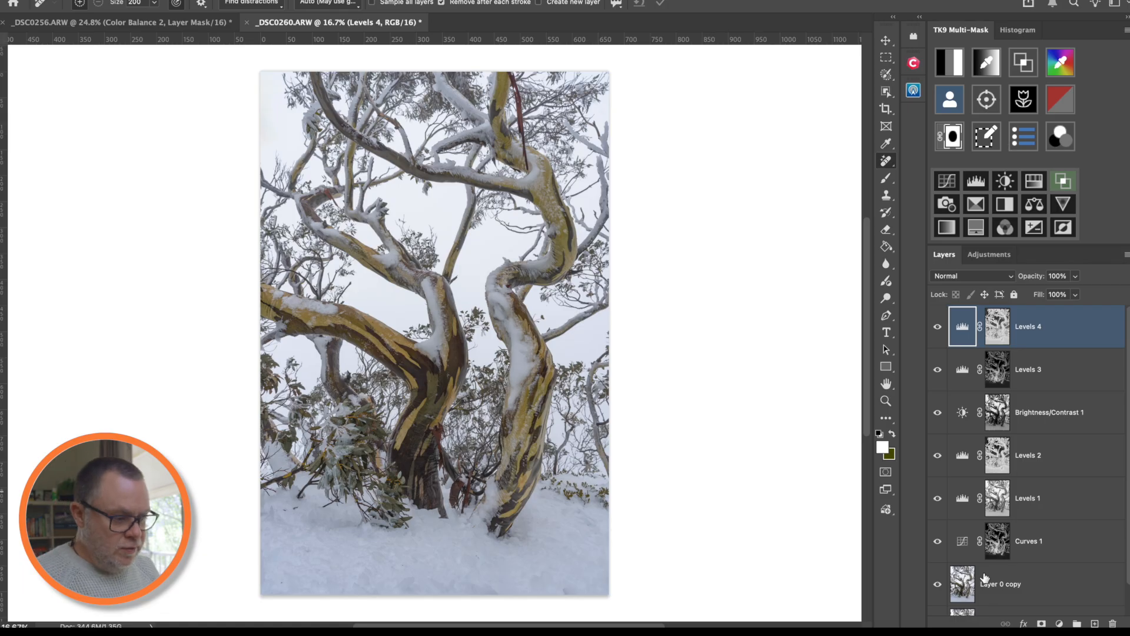
{"action": "scroll", "coordinate": [994, 576], "scroll_direction": "down", "scroll_amount": 1}
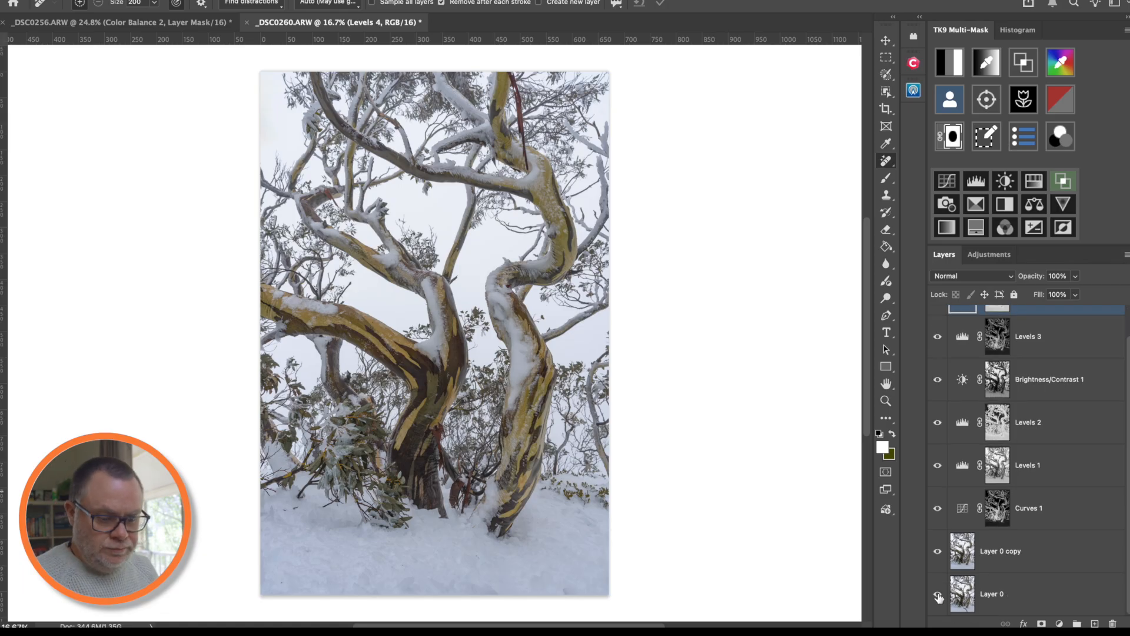
- Alt-click Layer 0's visibility to compare the original against the edited result
{"action": "left_click", "coordinate": [938, 595], "text": "alt"}
{"action": "left_click", "coordinate": [938, 597], "text": "alt"}
{"action": "left_click", "coordinate": [938, 596], "text": "alt"}
{"action": "left_click", "coordinate": [938, 597], "text": "alt"}
{"action": "left_click", "coordinate": [938, 597], "text": "alt"}
{"action": "left_click", "coordinate": [939, 596], "text": "alt"}
{"action": "left_click", "coordinate": [939, 596], "text": "alt"}
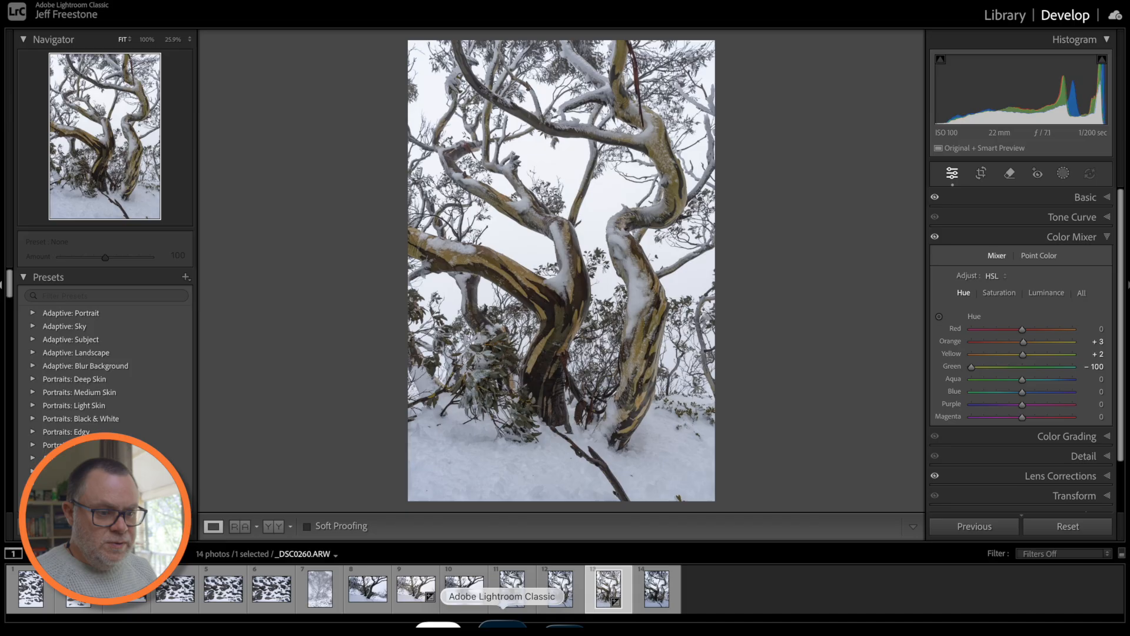
- View the Before version in Lightroom, then return to Photoshop and change the pasteboard colour
{"action": "key", "text": "backslash"}
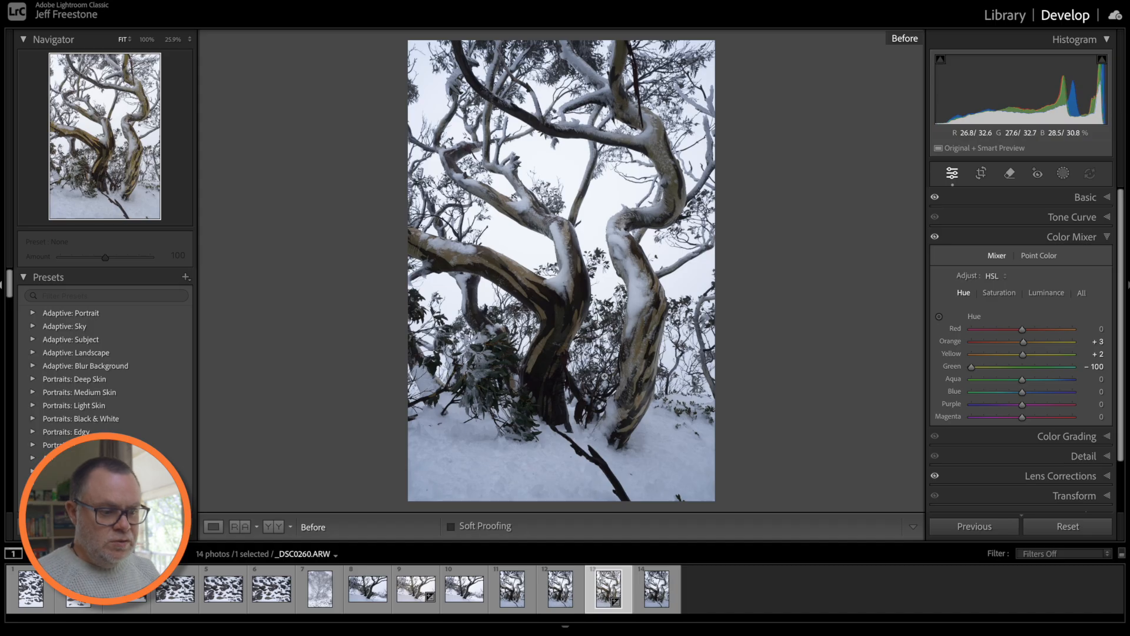
{"action": "left_click", "coordinate": [530, 626]}
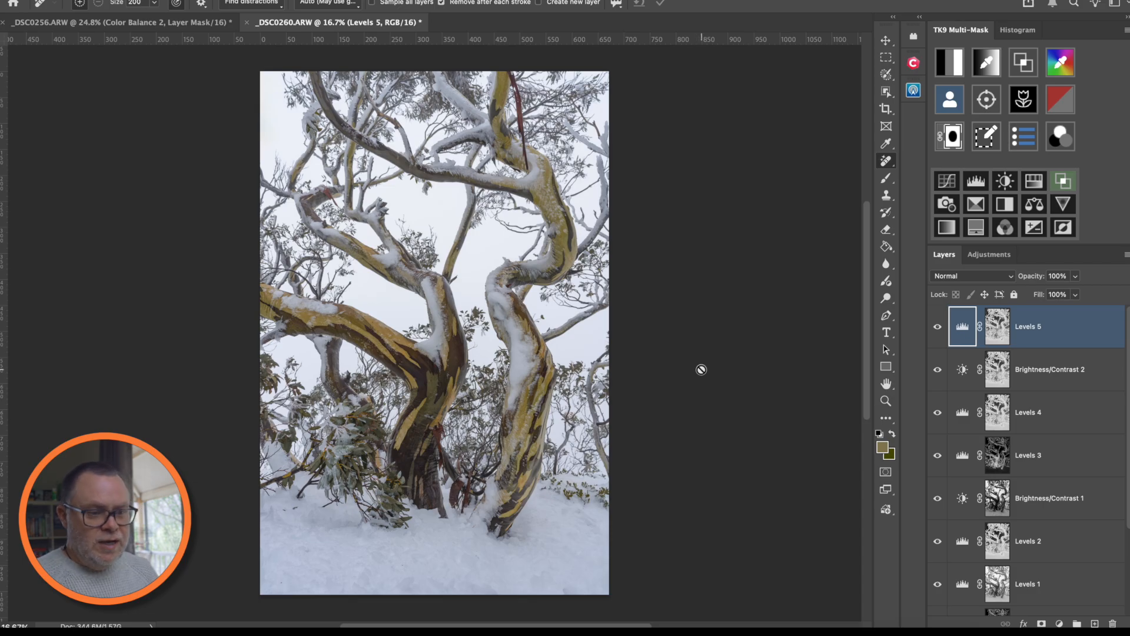
{"action": "right_click", "coordinate": [701, 369]}
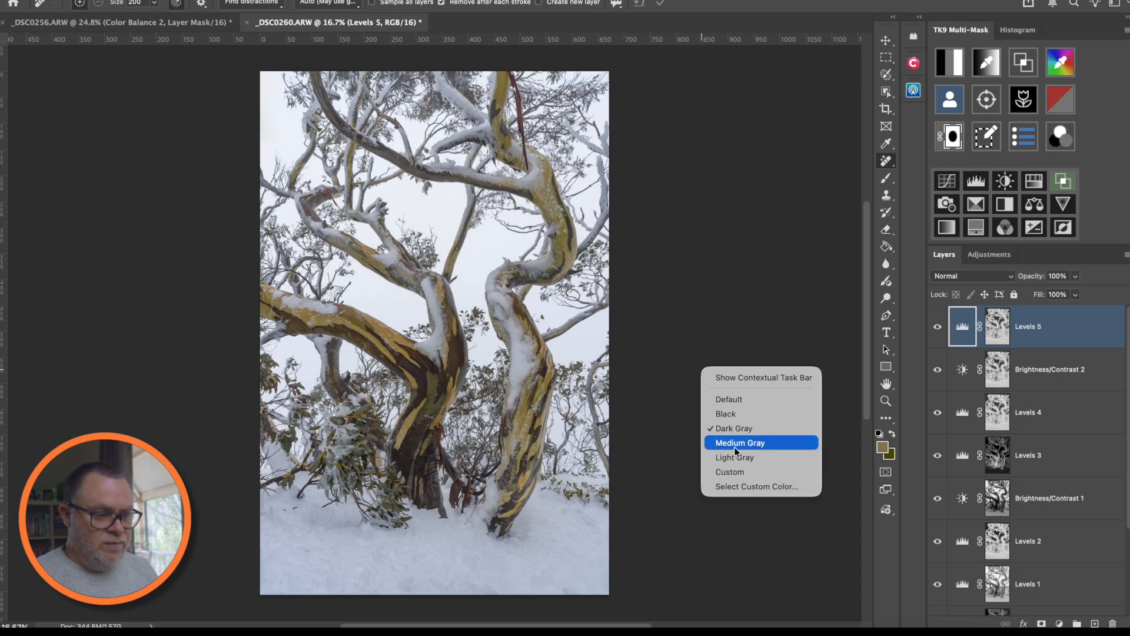
{"action": "left_click", "coordinate": [735, 472]}
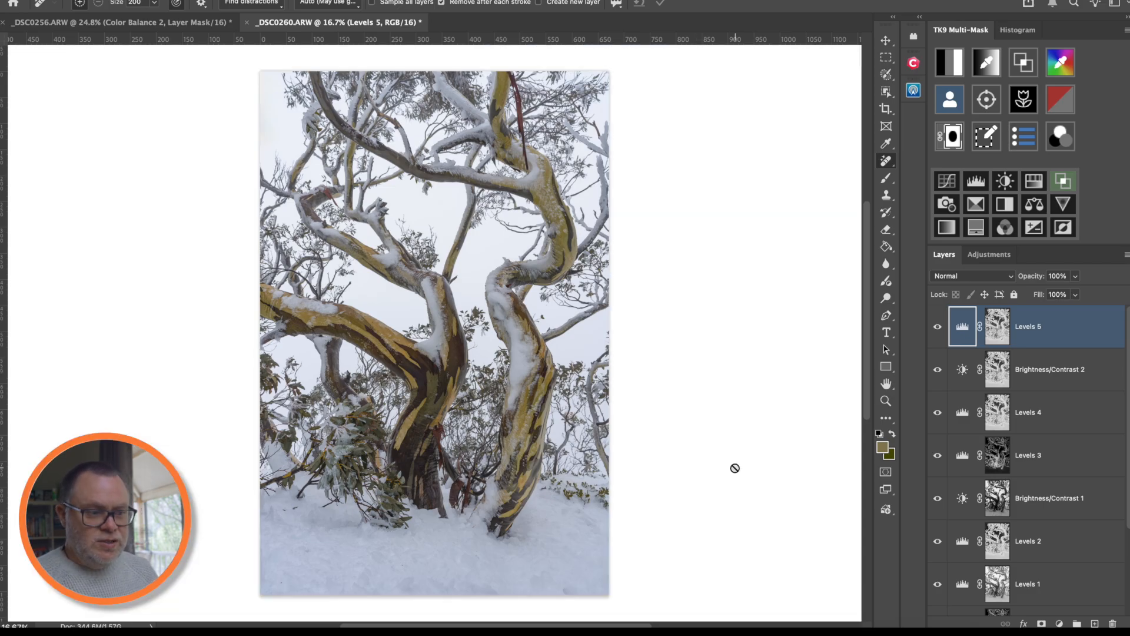